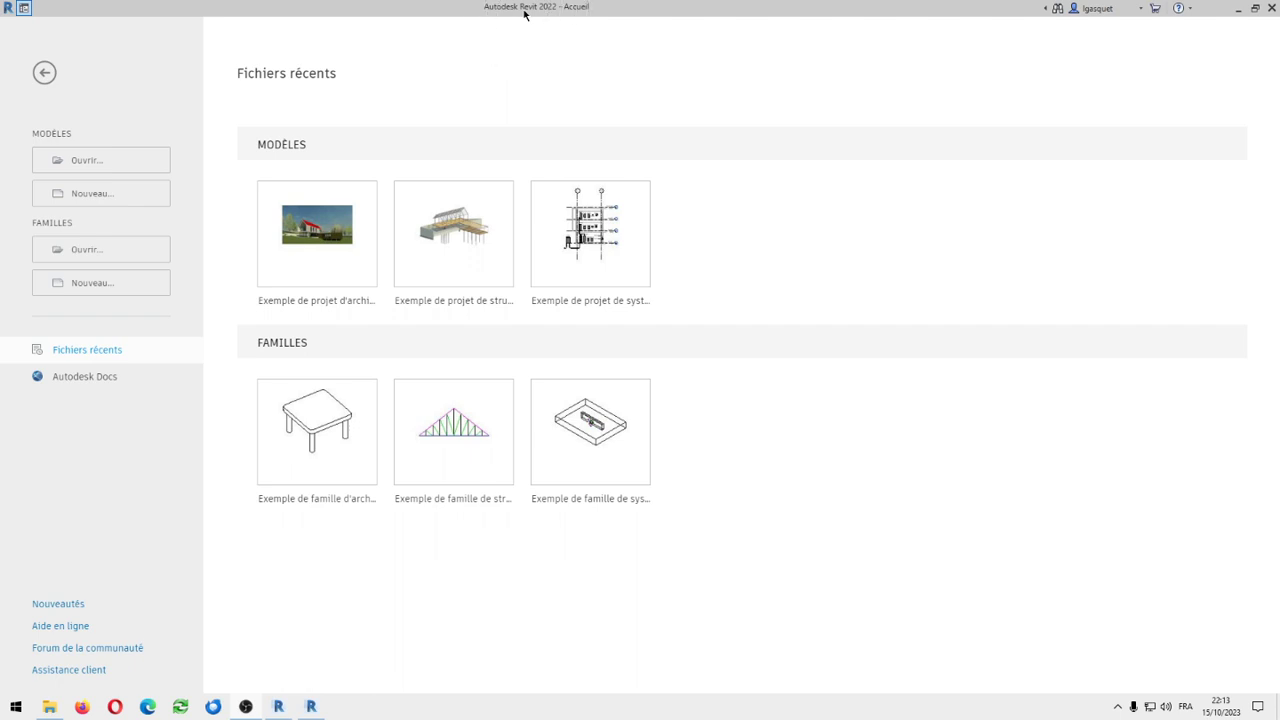
# Launch Revit Viewer 2022, dismiss its viewer-mode licence notice and close the viewer
pyautogui.click(16, 706)
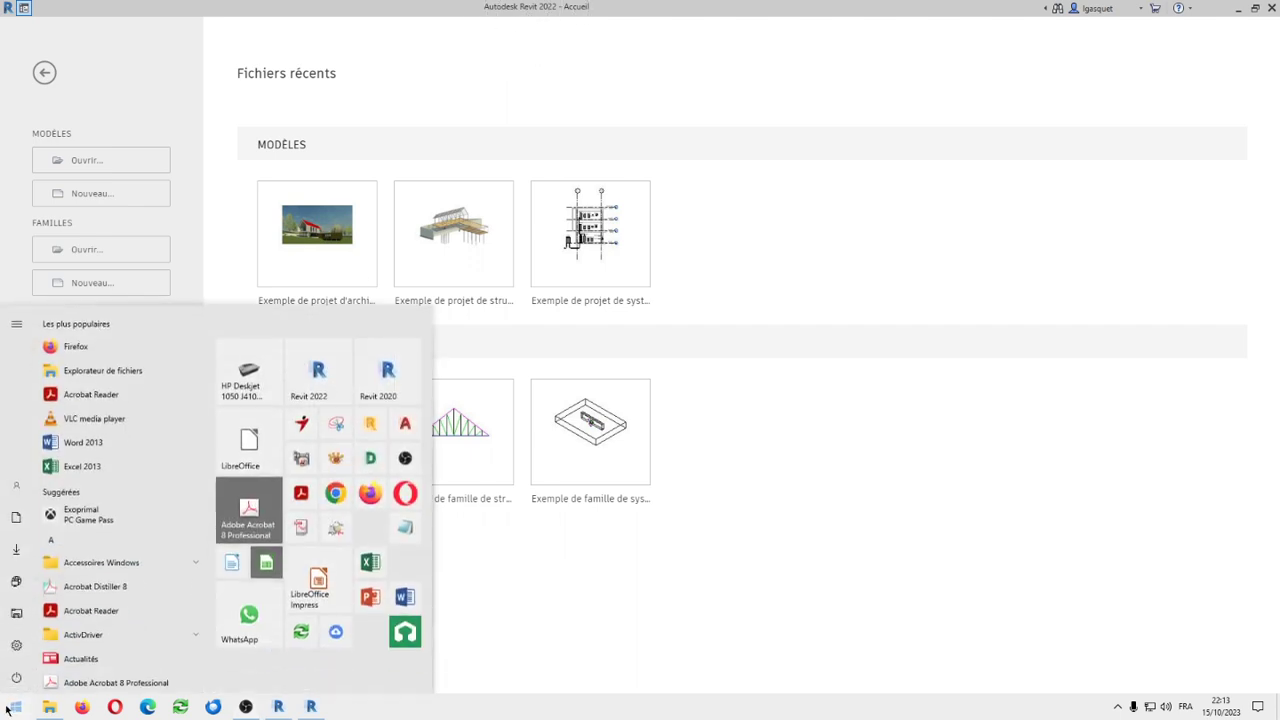
pyautogui.write('revit')
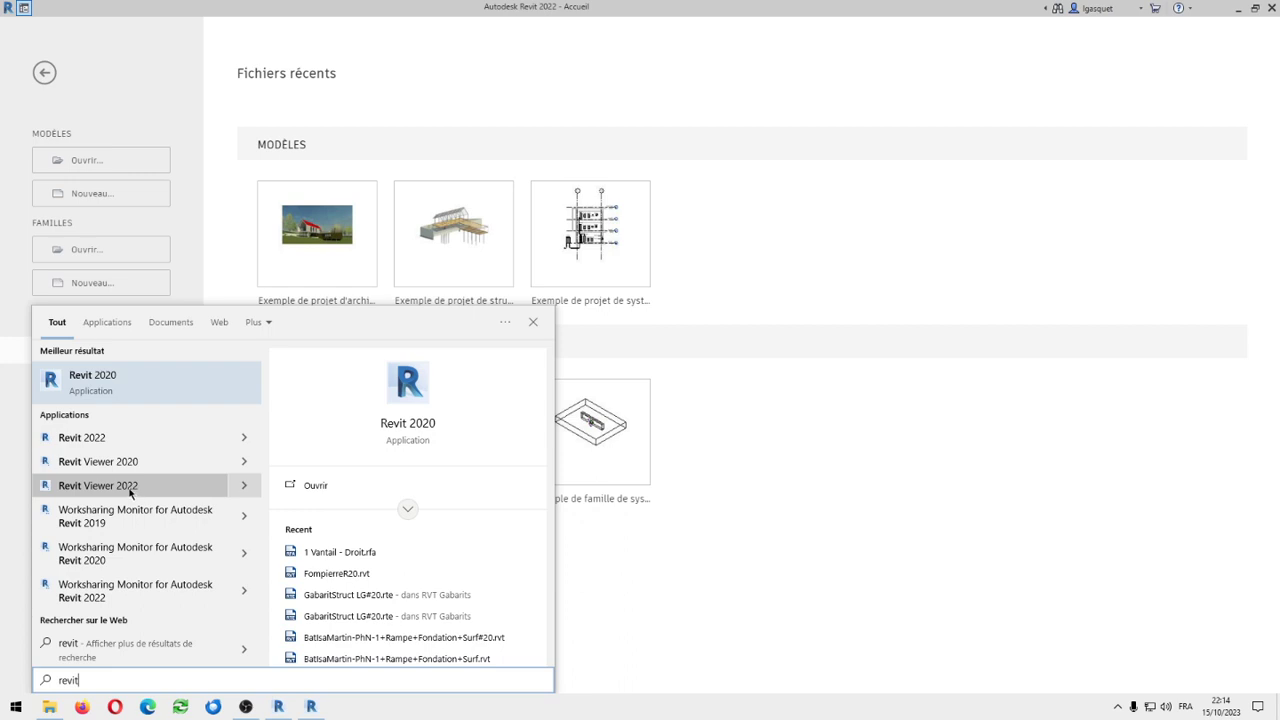
pyautogui.click(130, 488)
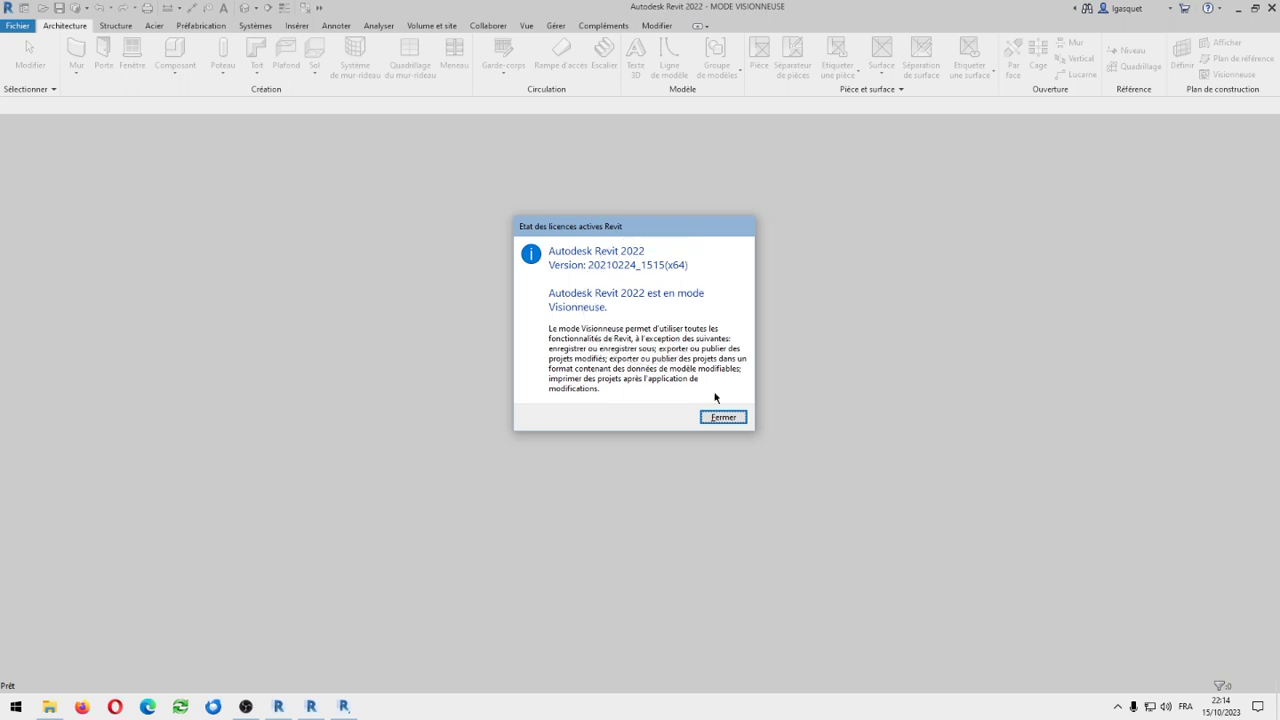
pyautogui.click(739, 419)
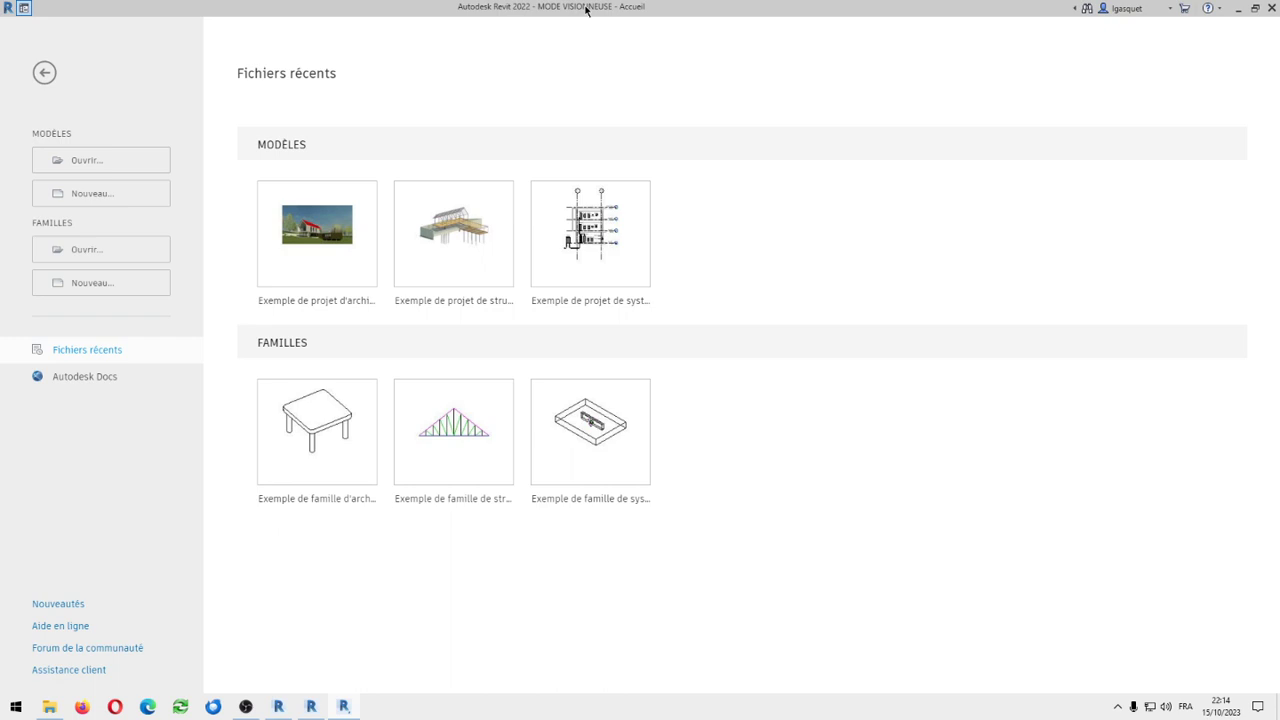
pyautogui.press('ctrl')
pyautogui.press('ctrl')
pyautogui.click(1271, 7)
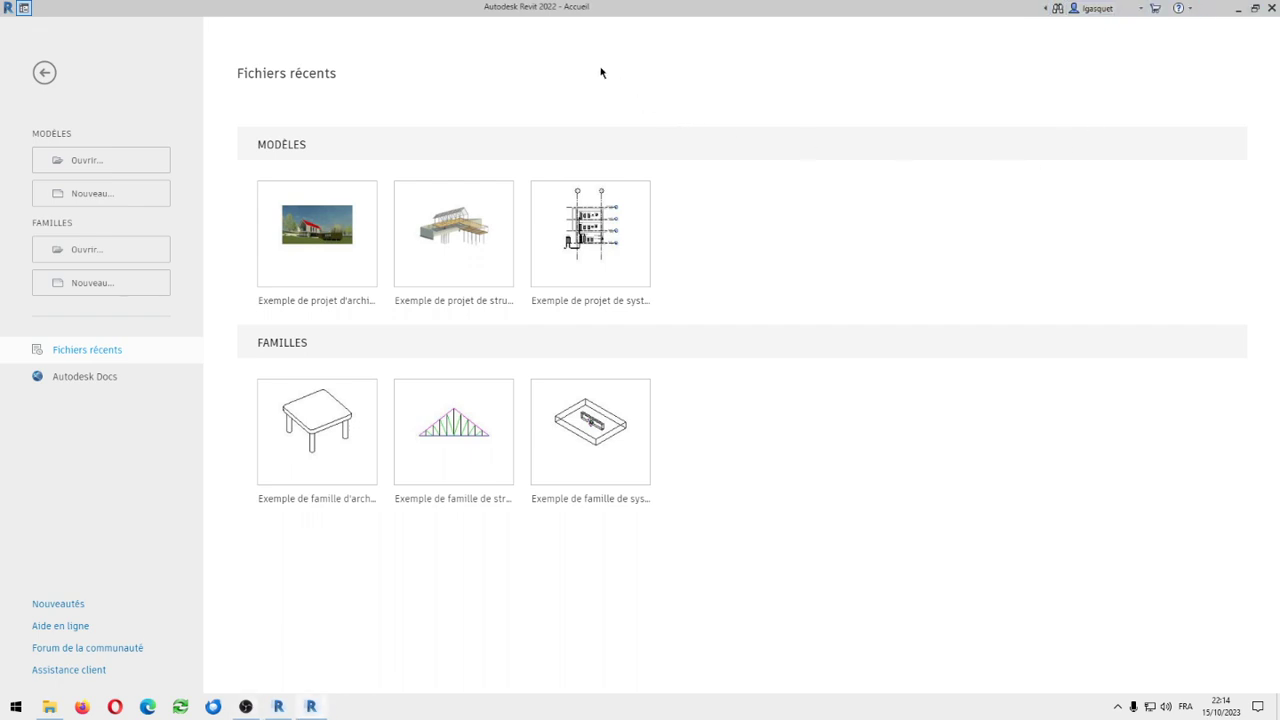
# Start a new model project and review the list of built-in template files
pyautogui.press('ctrl')
pyautogui.click(93, 189)
pyautogui.click(89, 198)
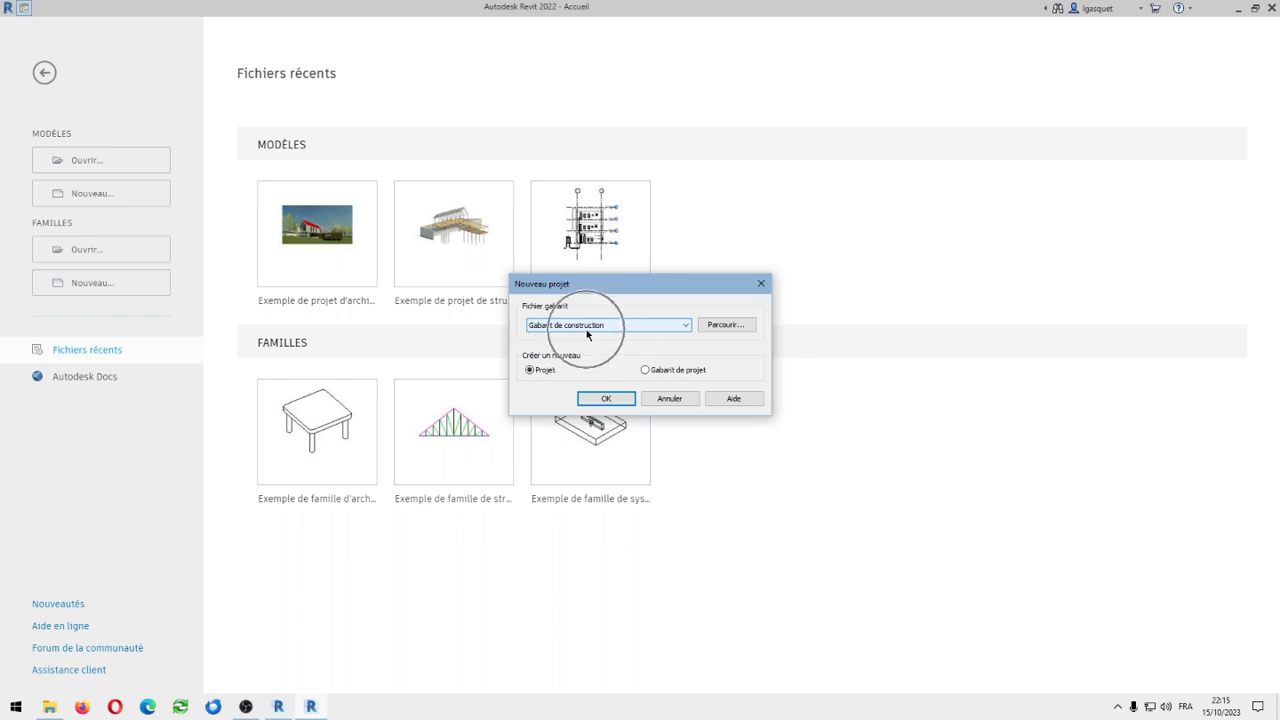
pyautogui.click(587, 333)
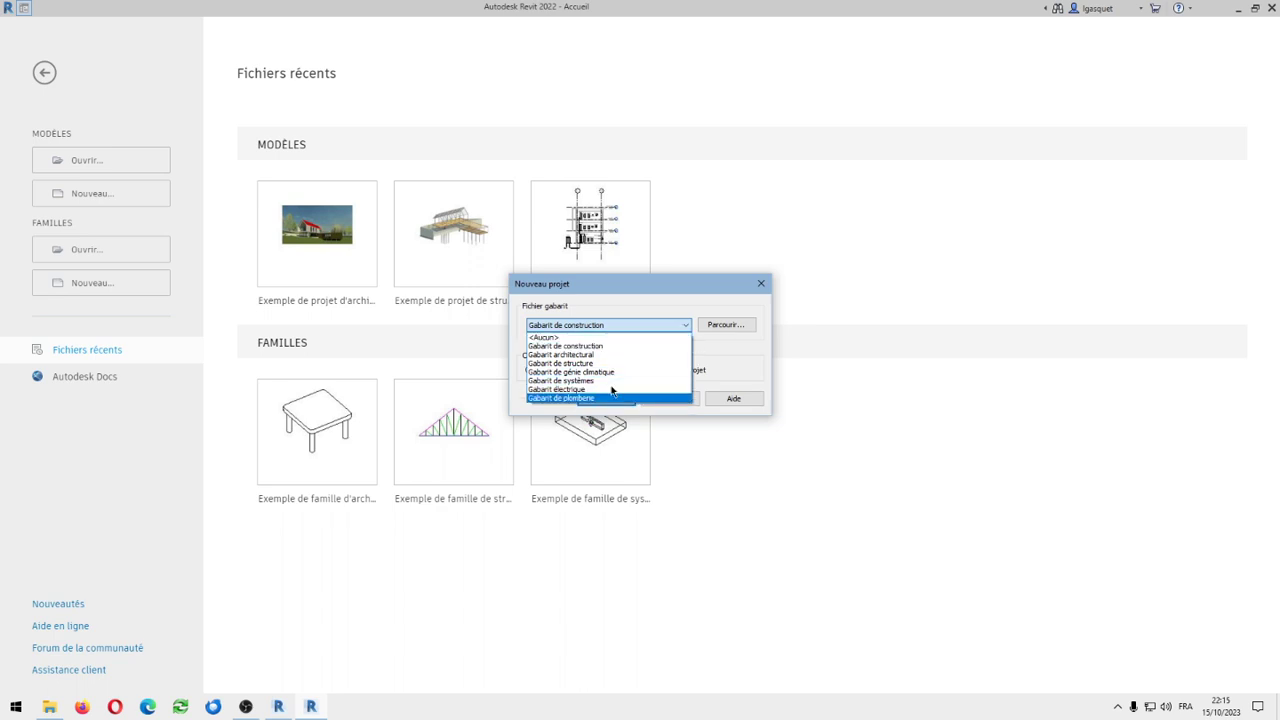
pyautogui.click(618, 318)
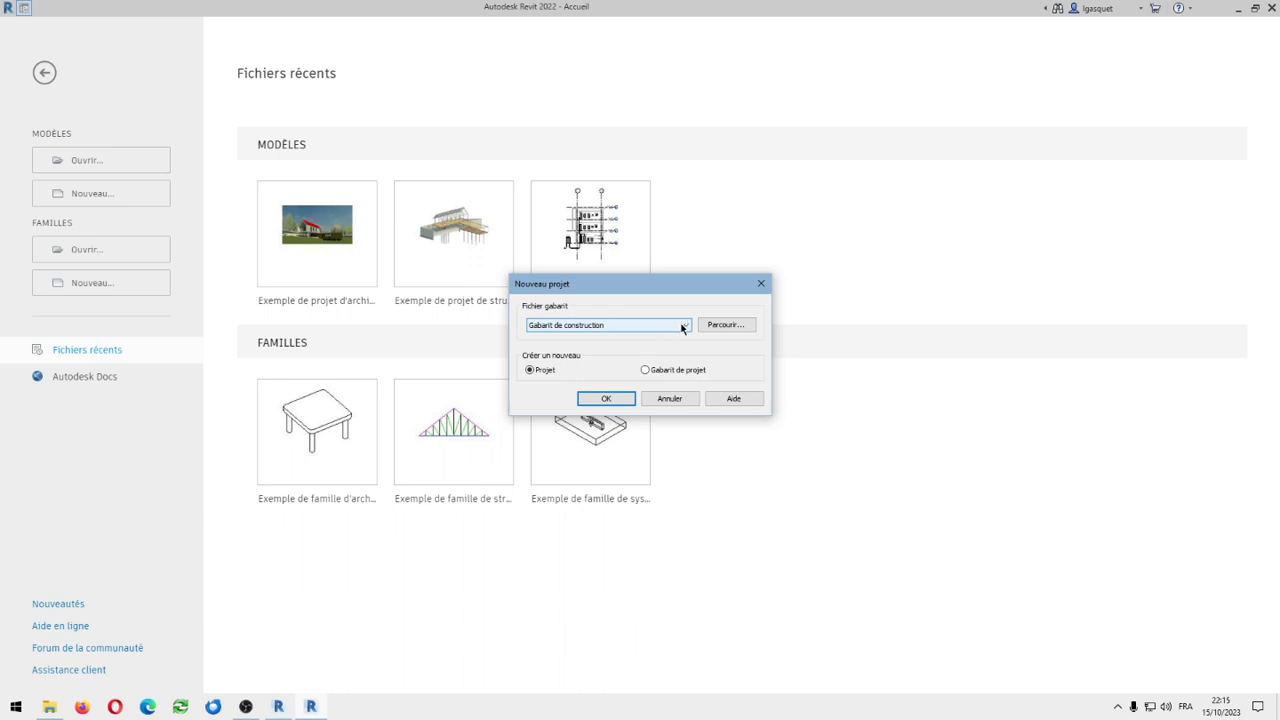
pyautogui.click(652, 326)
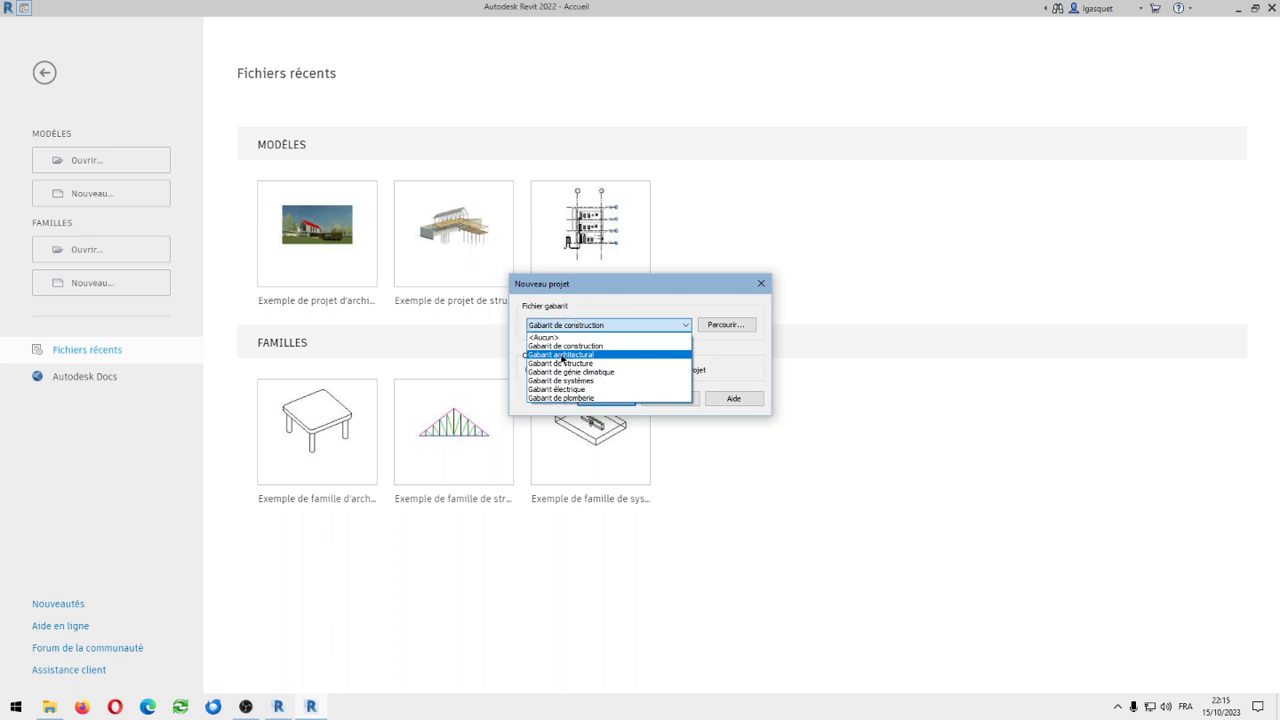
pyautogui.click(606, 313)
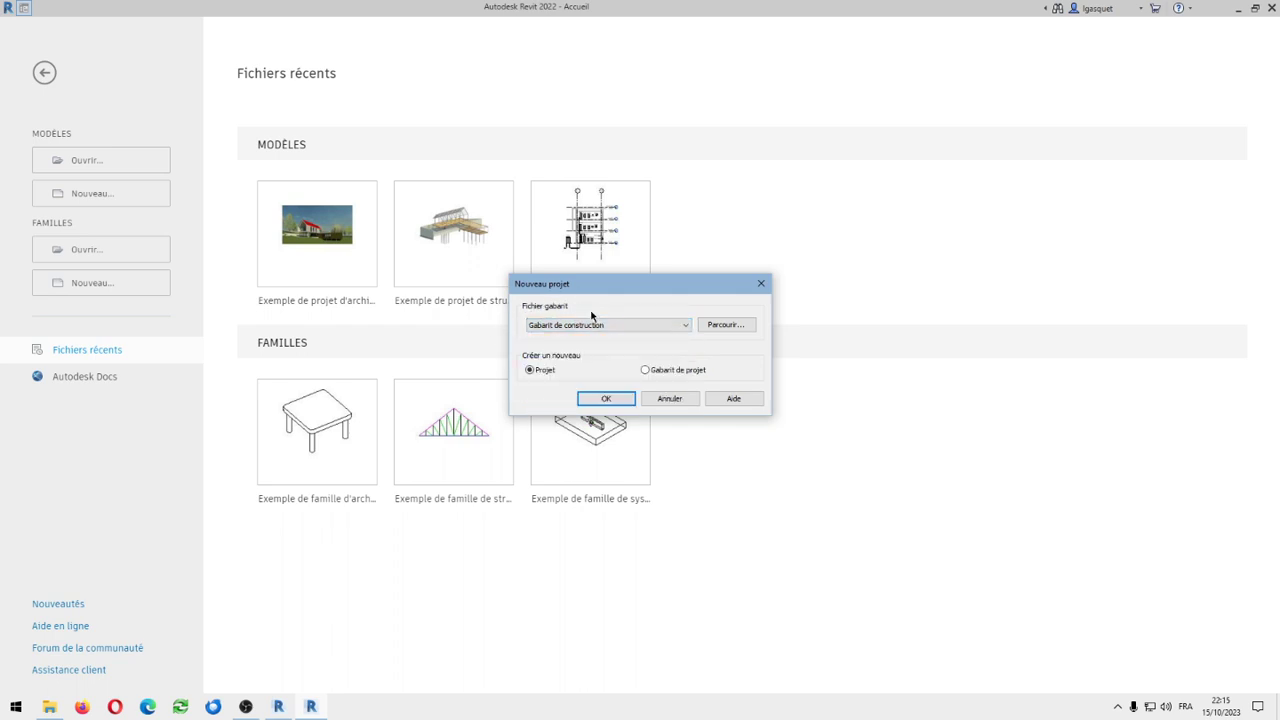
# Browse for a custom template and choose GabaritStruct LG#20.rte as the new project's template file
pyautogui.click(714, 328)
pyautogui.click(715, 328)
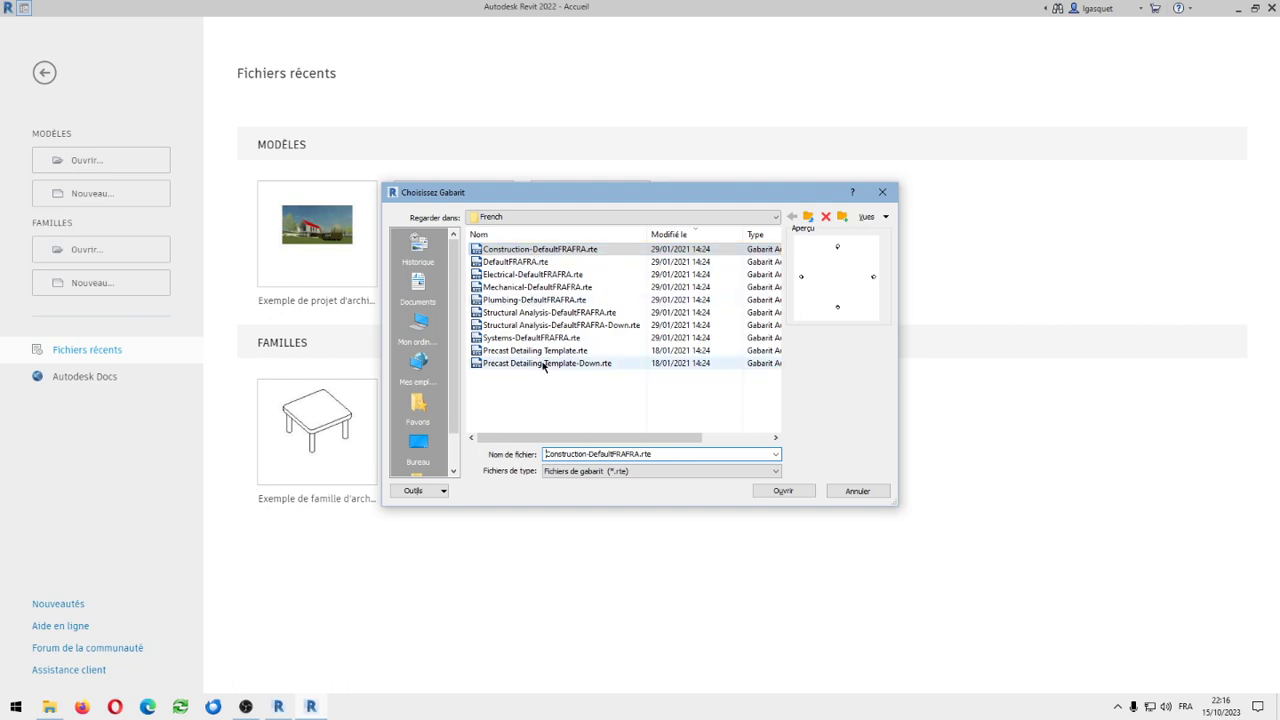
pyautogui.click(554, 219)
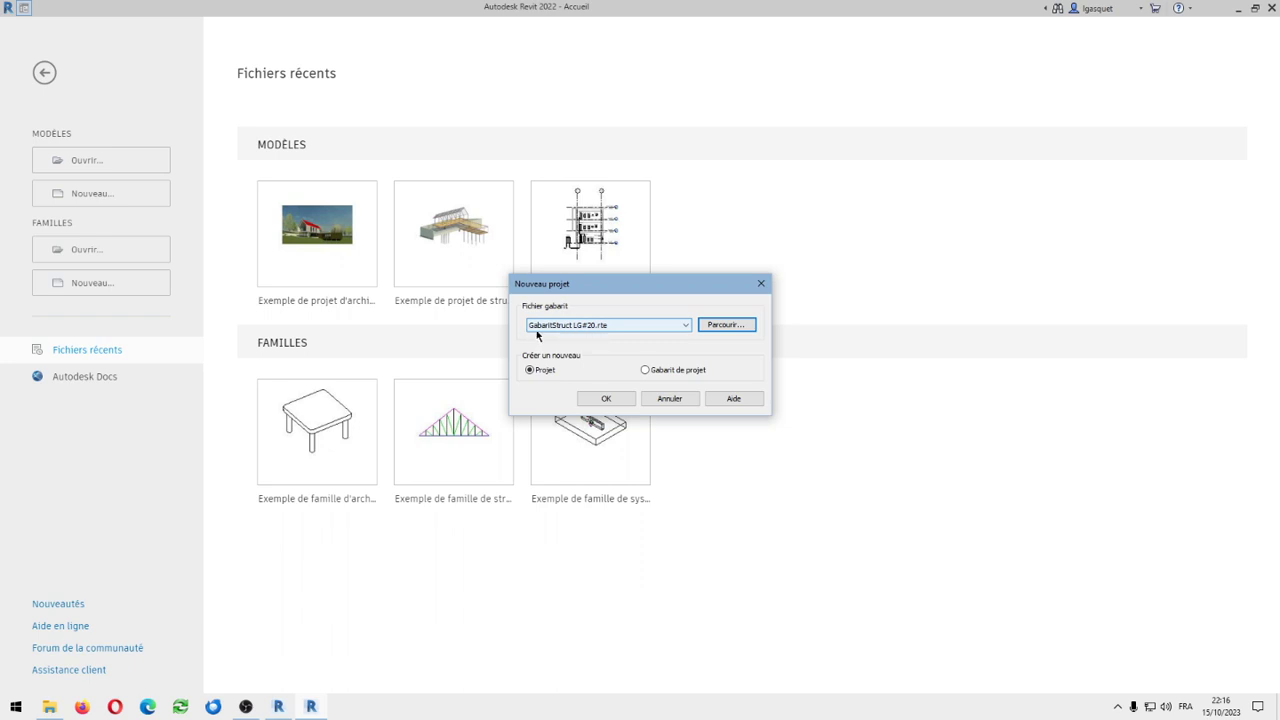
# Create a new Projet from the chosen structural template
pyautogui.click(595, 328)
pyautogui.click(552, 12)
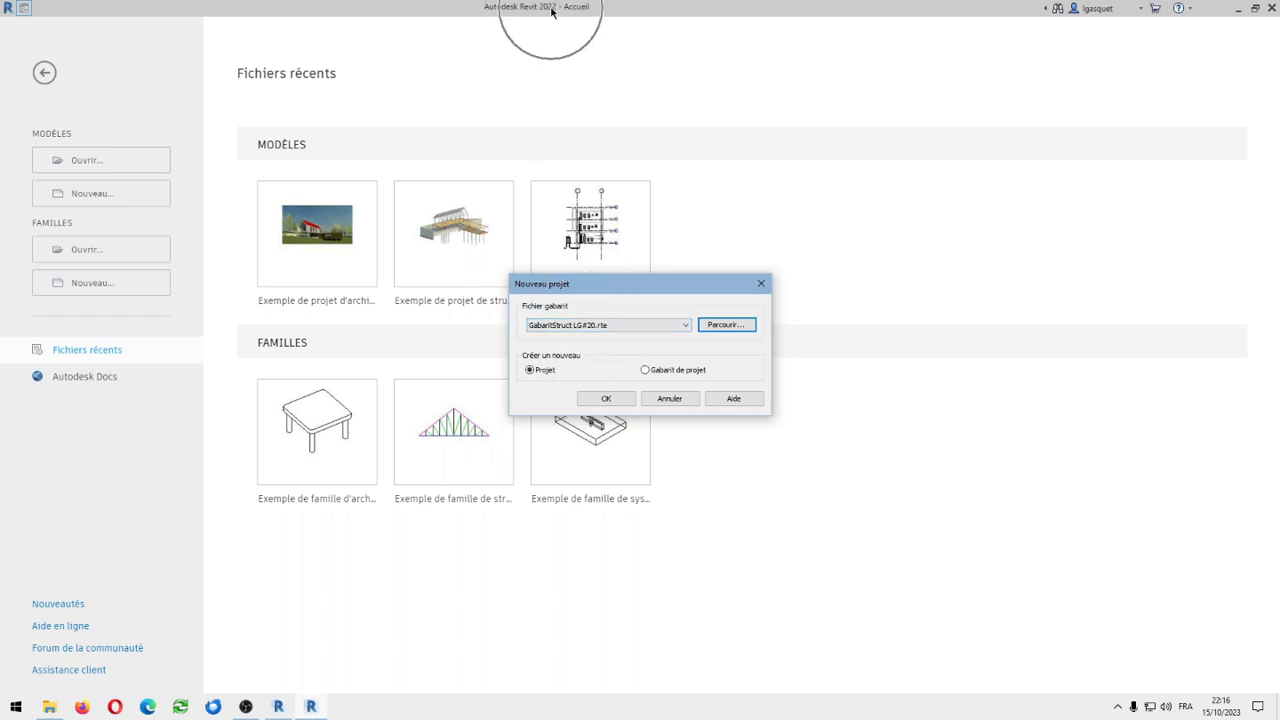
pyautogui.click(584, 330)
pyautogui.press('ctrl')
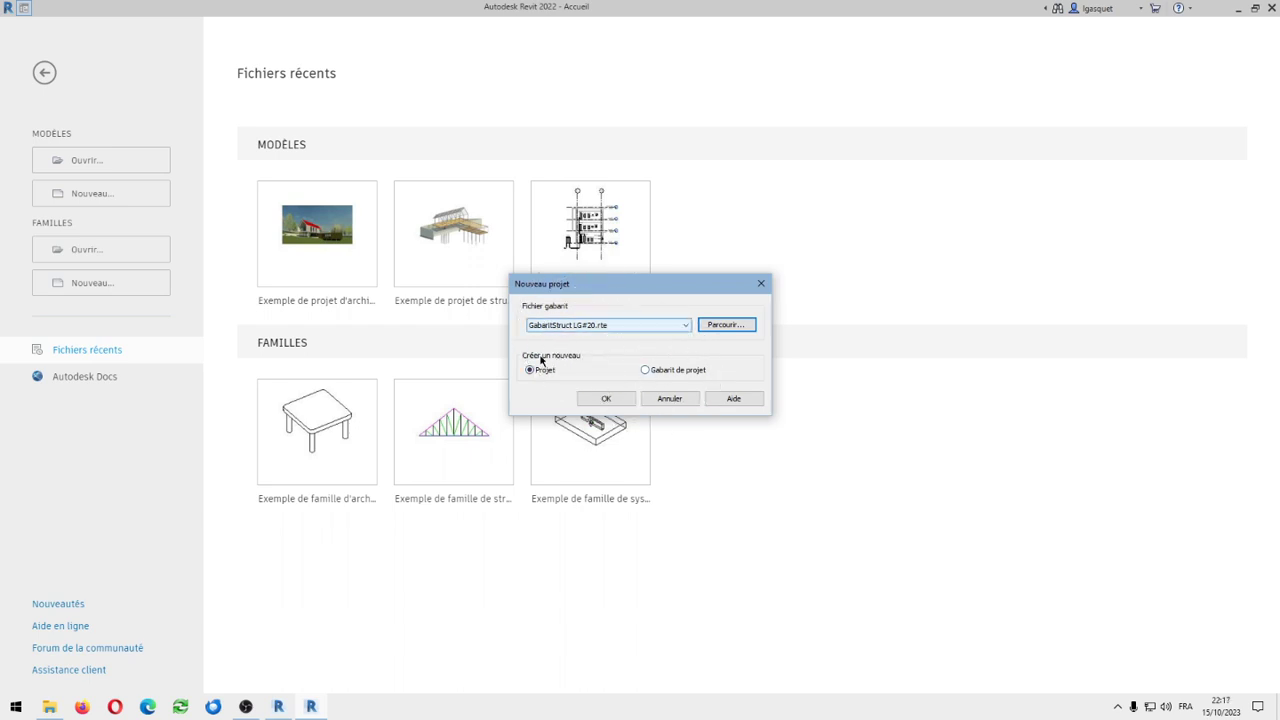
pyautogui.press('ctrl')
pyautogui.press('ctrl')
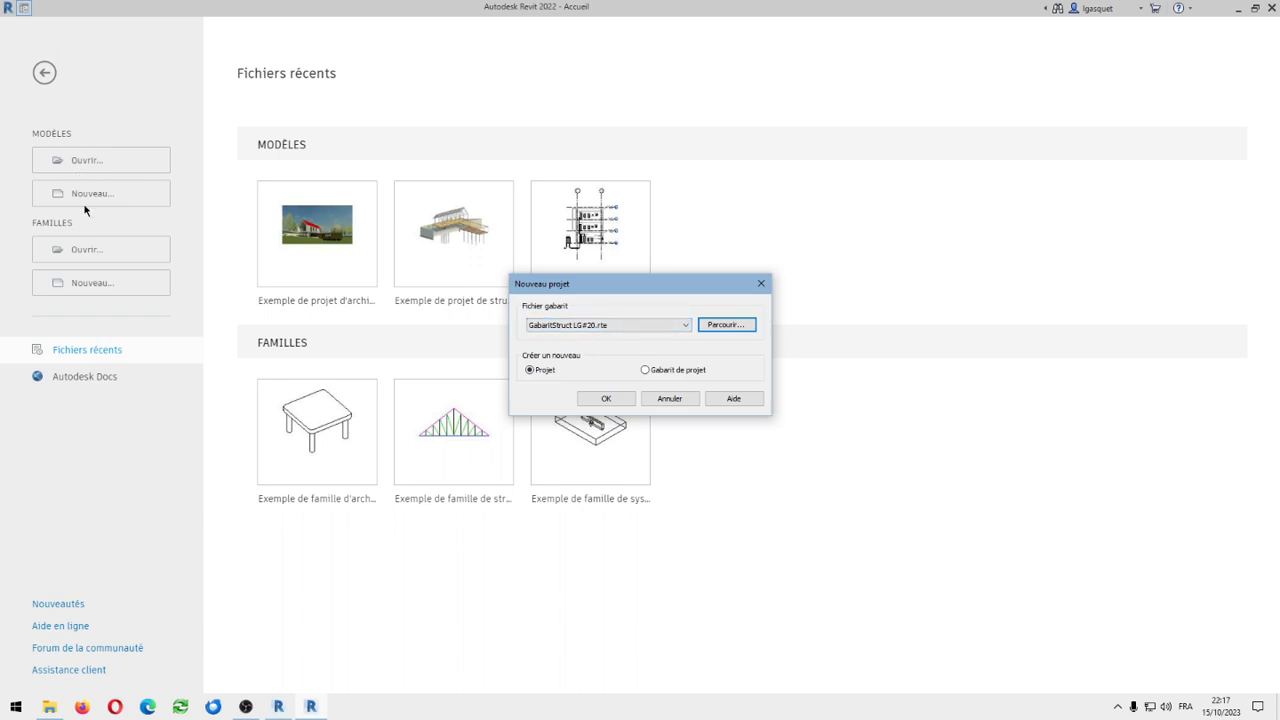
pyautogui.press('ctrl')
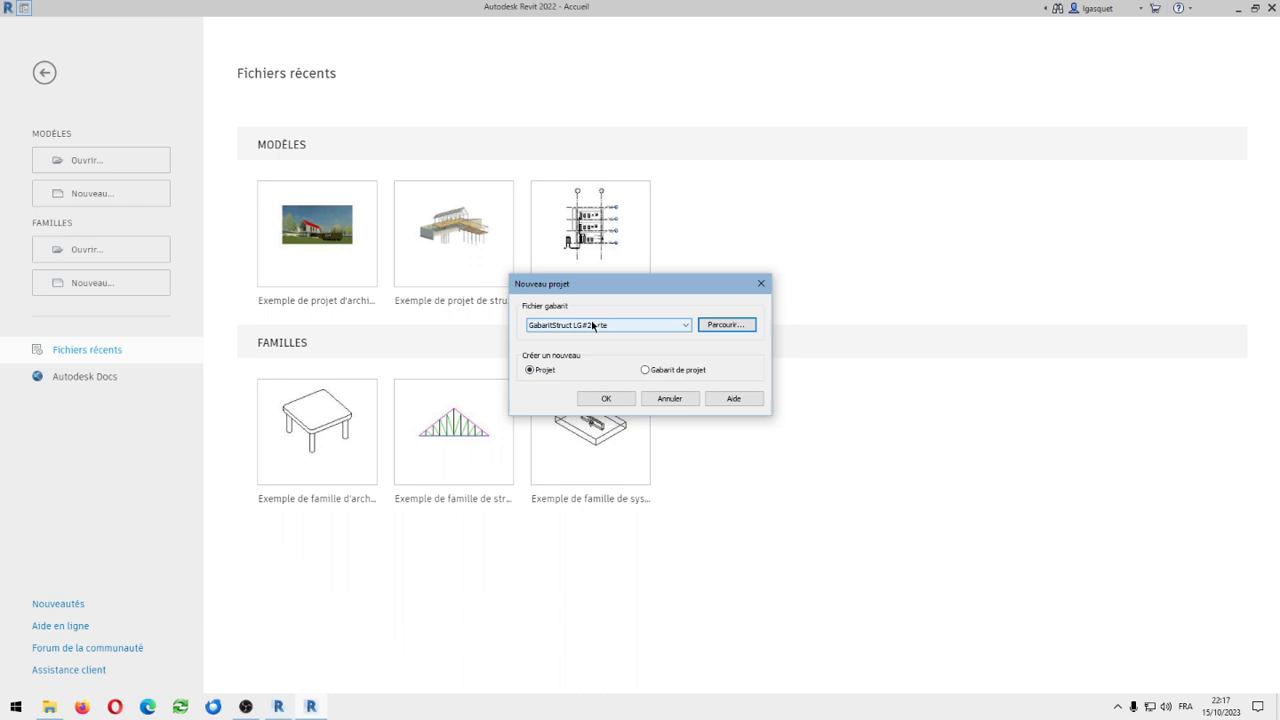
pyautogui.click(540, 370)
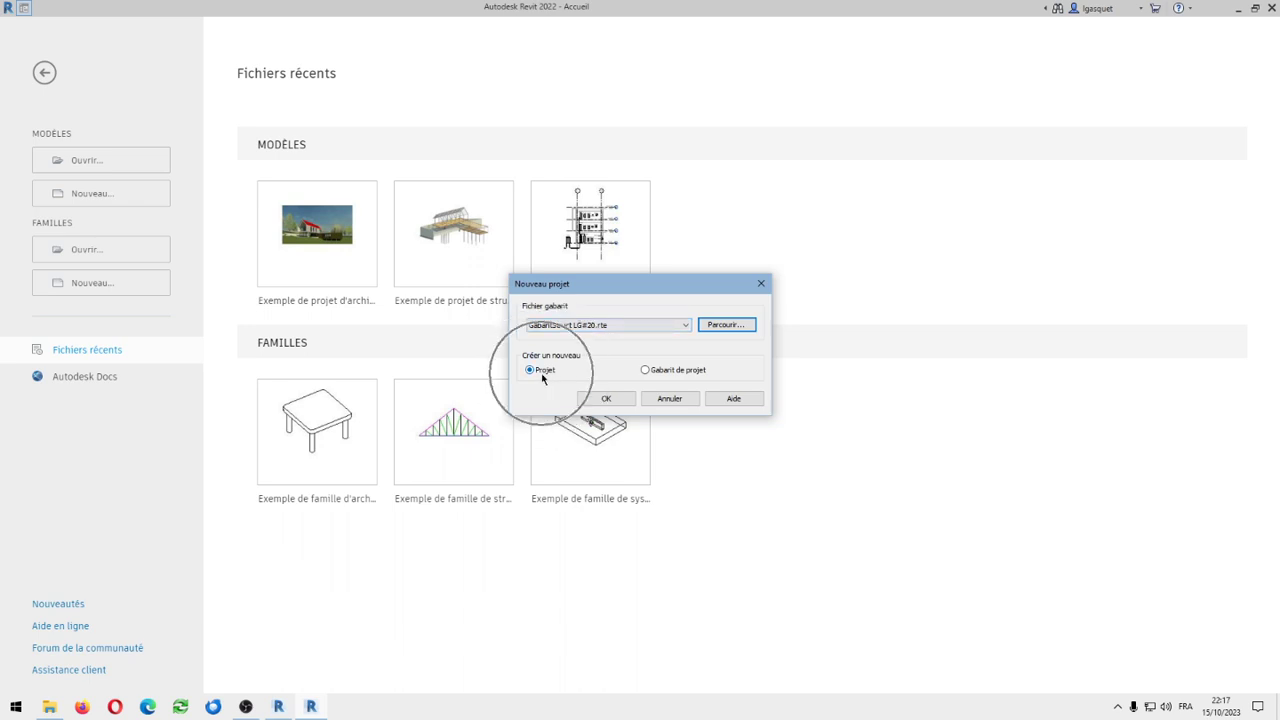
pyautogui.click(600, 399)
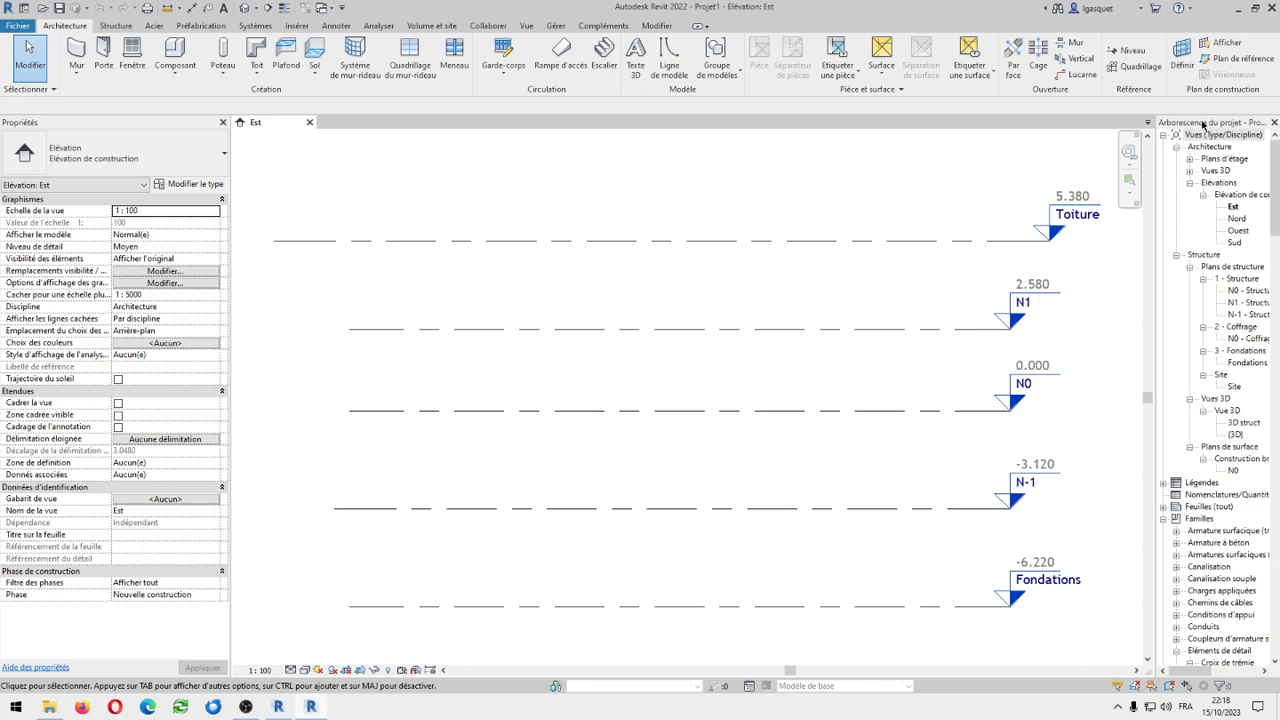
# Dock the project browser beneath the Properties palette and narrow the shared column to enlarge the drawing area
pyautogui.moveTo(1213, 128); pyautogui.dragTo(87, 676)
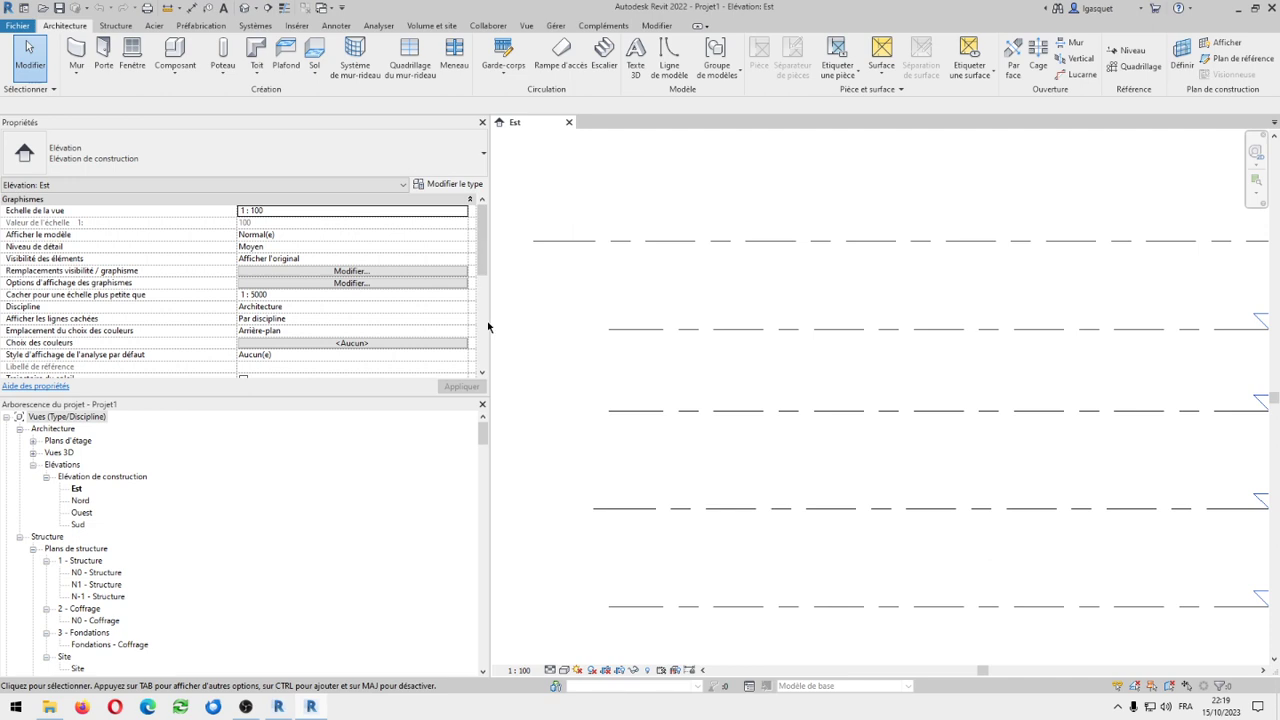
pyautogui.moveTo(487, 328); pyautogui.dragTo(181, 321)
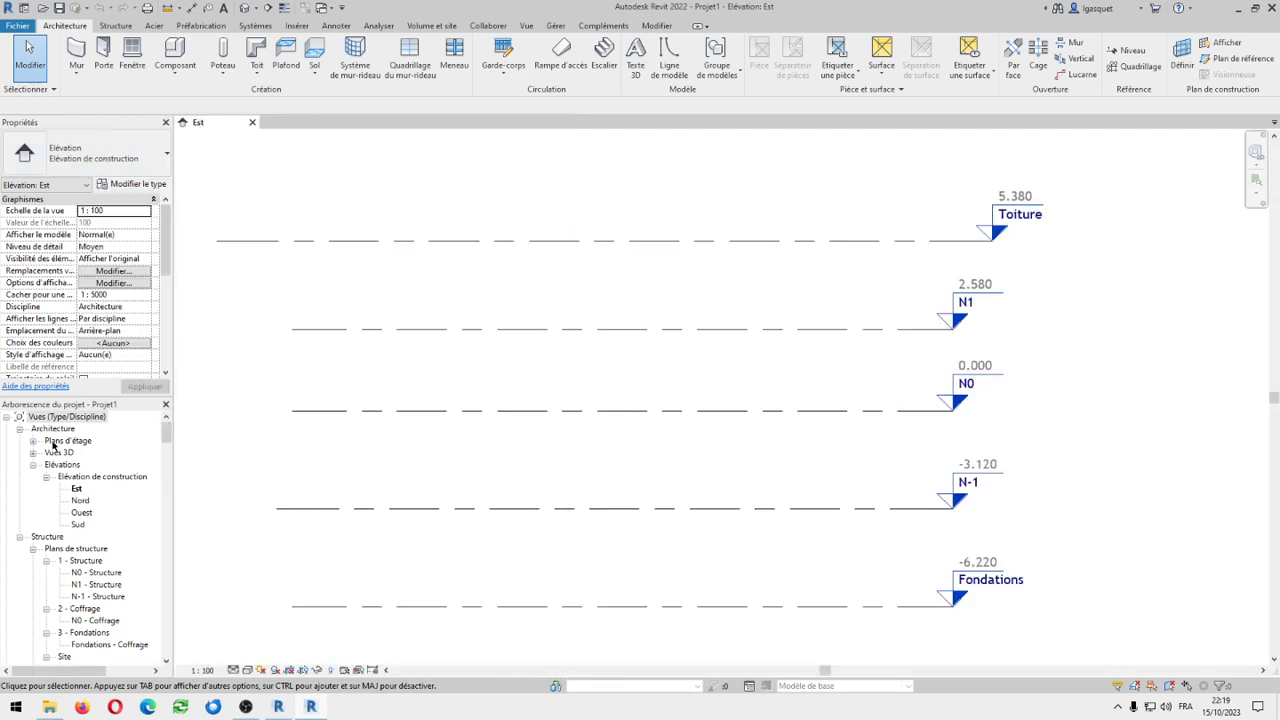
pyautogui.scroll(-10, 58, 560)
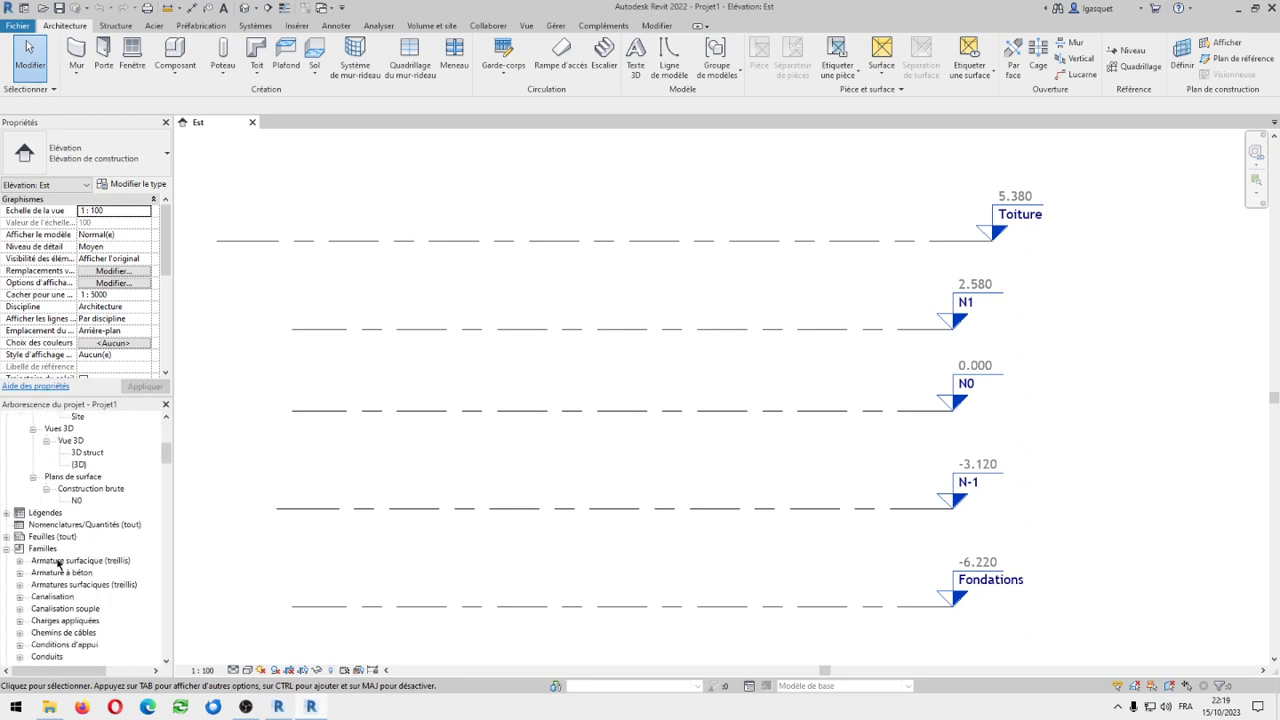
pyautogui.scroll(-3, 58, 563)
pyautogui.scroll(8, 58, 563)
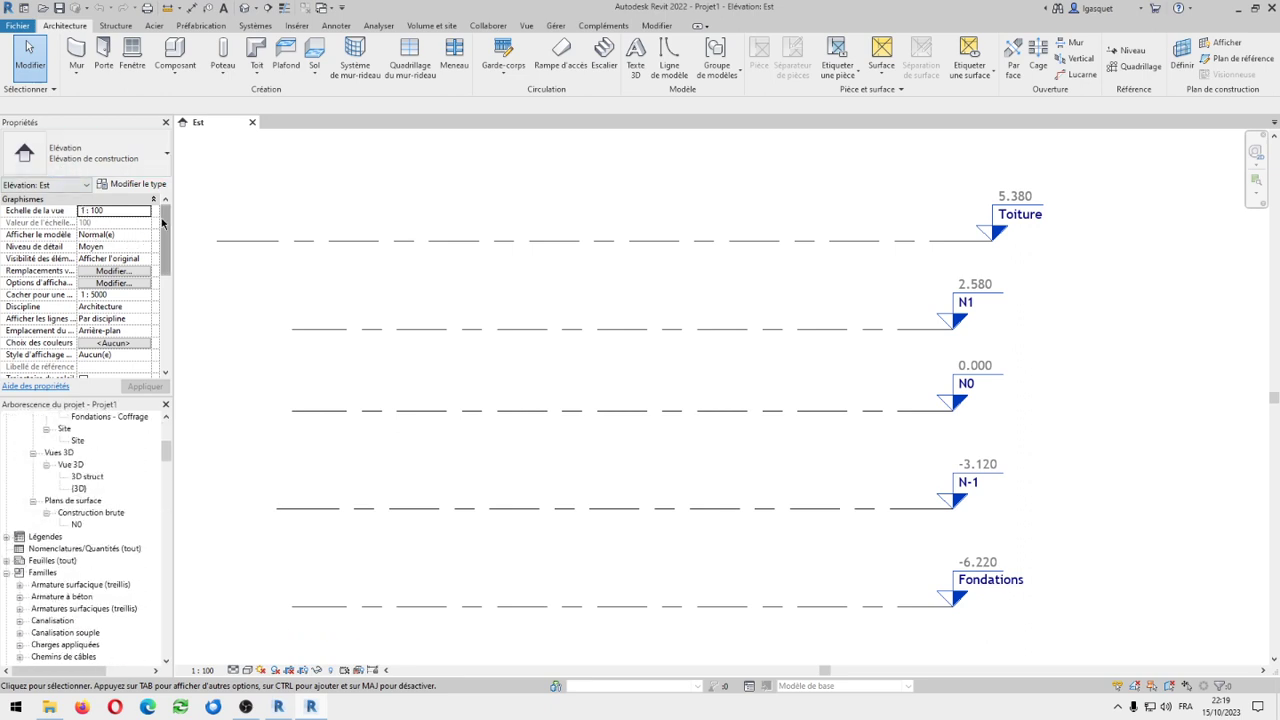
pyautogui.scroll(-5, 78, 290)
pyautogui.scroll(5, 78, 290)
# Dock the project browser on the opposite side of the drawing area from Properties and narrow it
pyautogui.moveTo(100, 404)
pyautogui.mouseDown()
pyautogui.moveTo(193, 445)
pyautogui.moveTo(843, 400)
pyautogui.moveTo(1138, 335)
pyautogui.moveTo(1279, 322)
pyautogui.moveTo(1279, 335)
pyautogui.mouseUp()
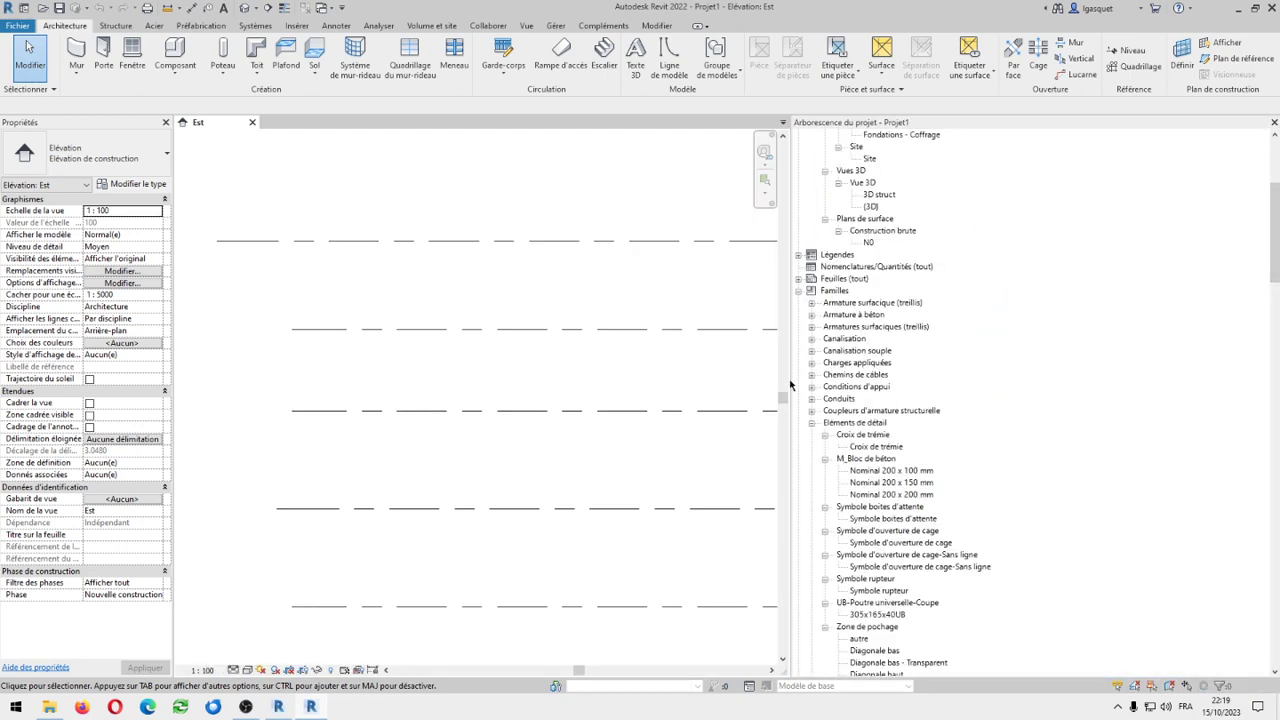
pyautogui.moveTo(790, 382); pyautogui.dragTo(1167, 386)
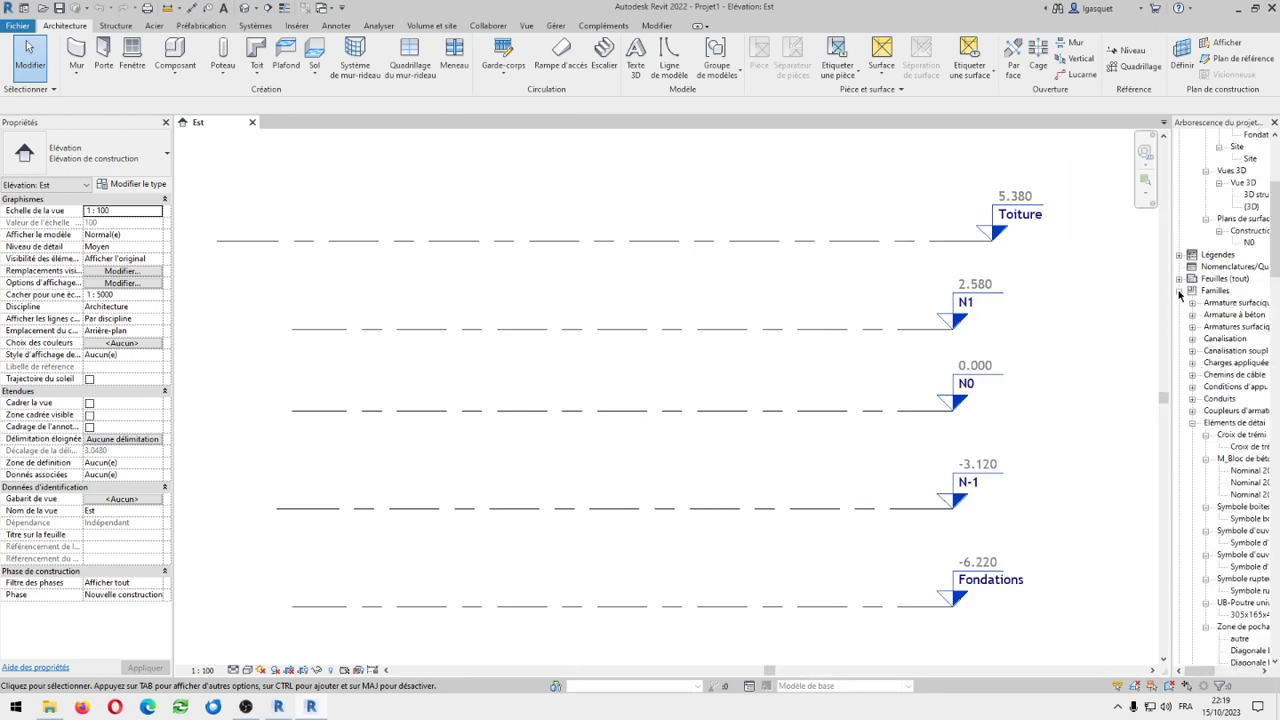
# Collapse the Familles branch in the project browser and examine the Architecture and Structure view groups
pyautogui.click(1179, 291)
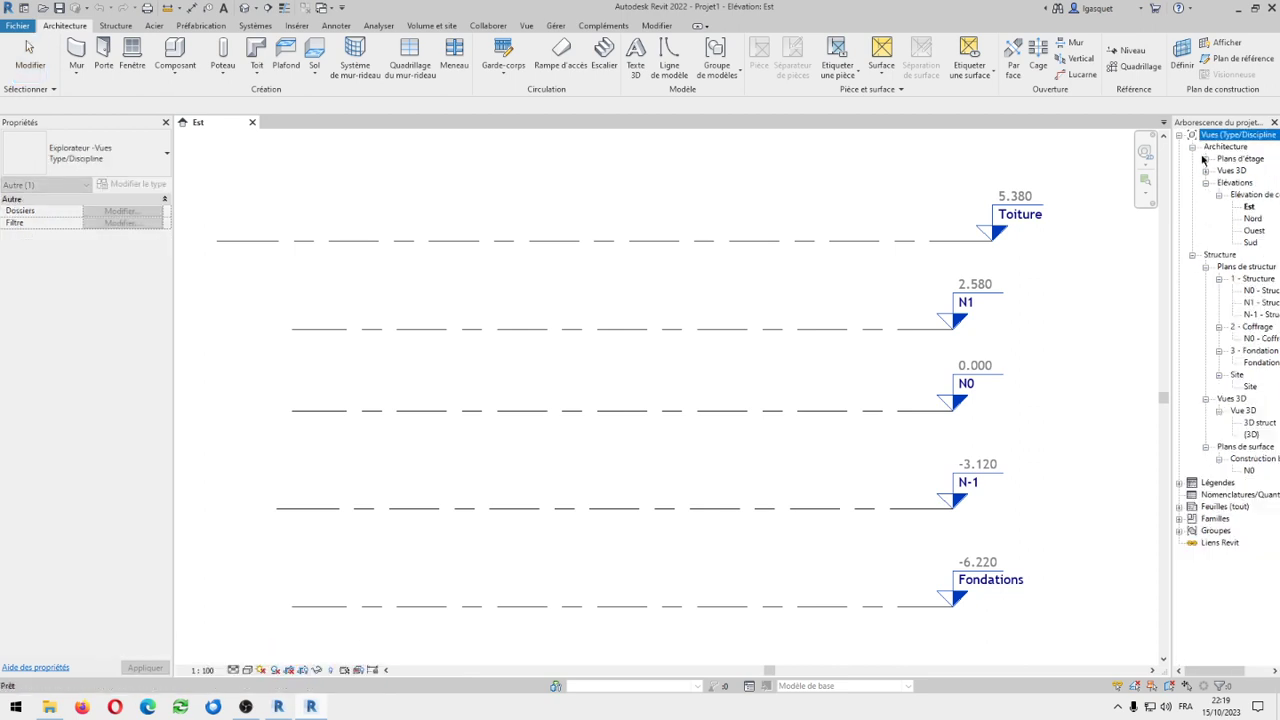
pyautogui.click(1212, 148)
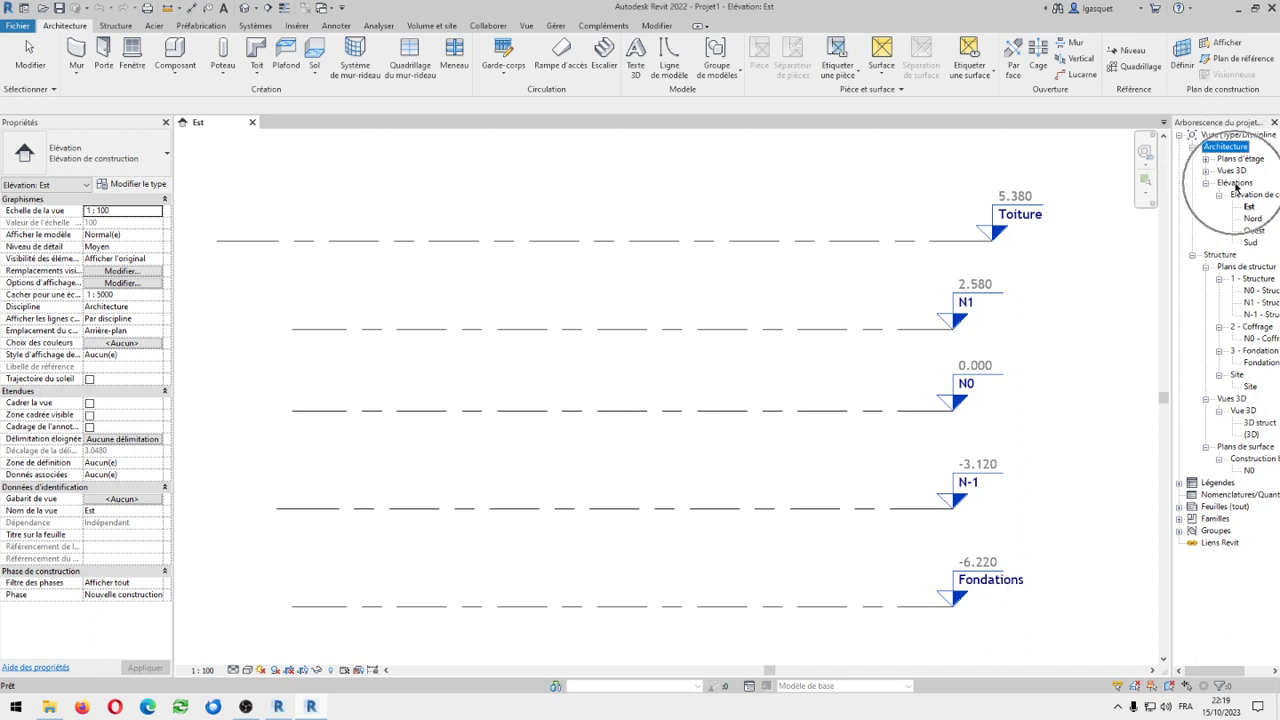
pyautogui.click(1221, 255)
pyautogui.click(1220, 148)
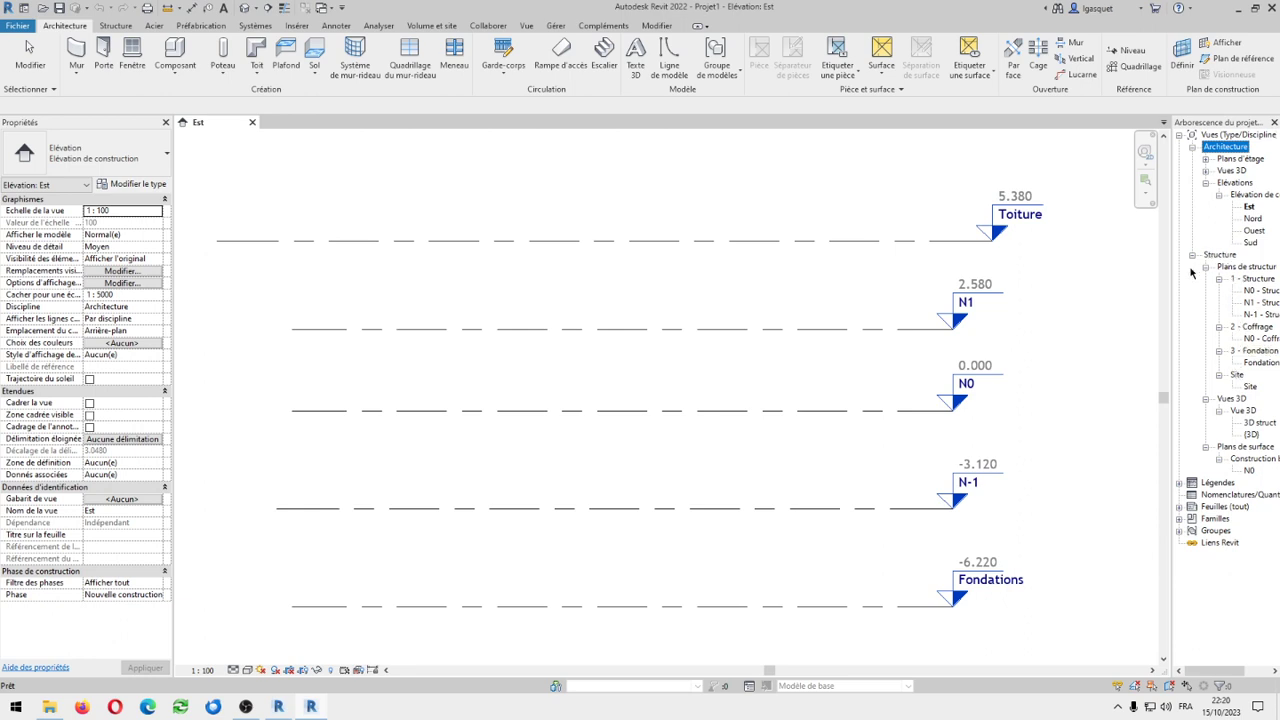
# Close the project browser and the Properties palette, and bring both back into view
pyautogui.click(1274, 122)
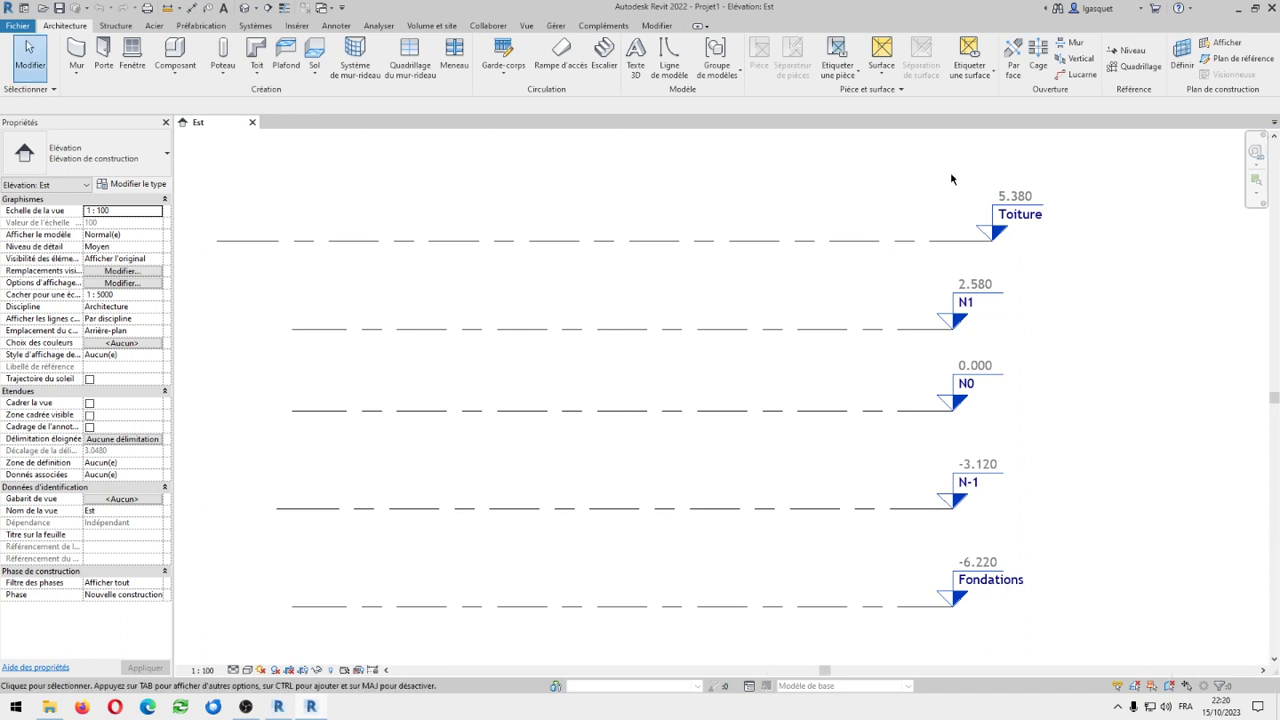
pyautogui.click(166, 122)
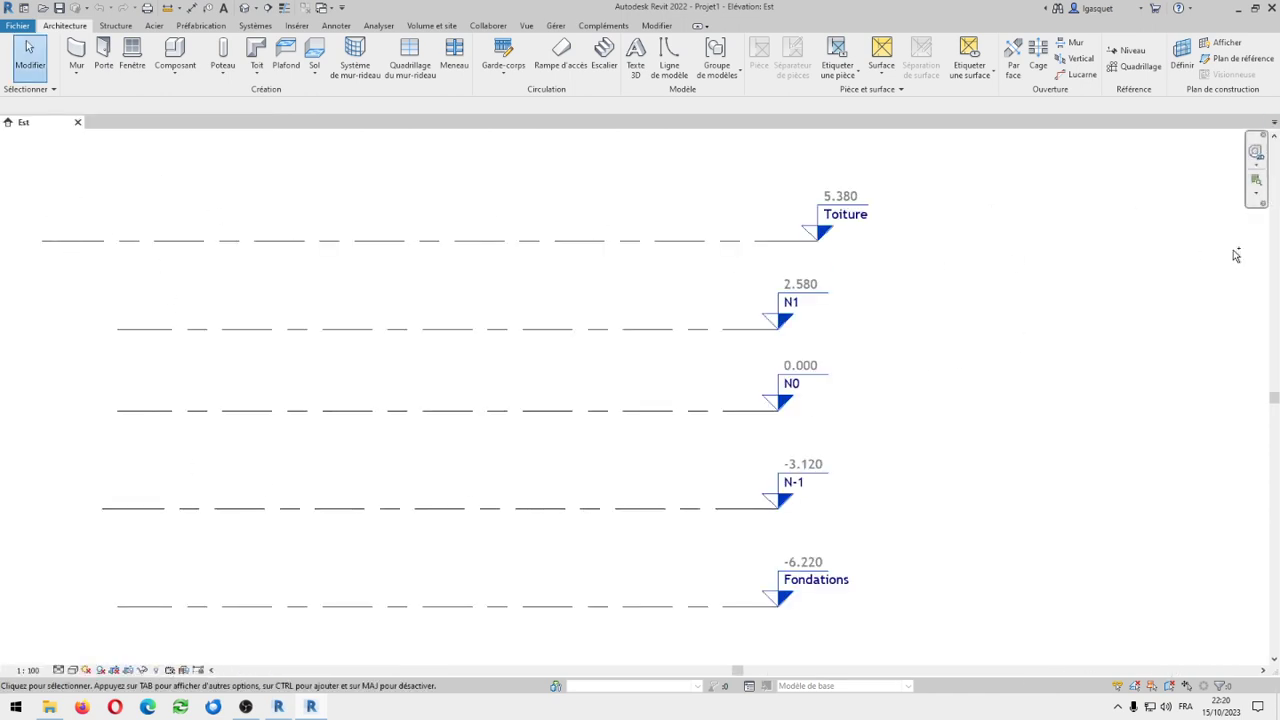
pyautogui.rightClick(960, 297)
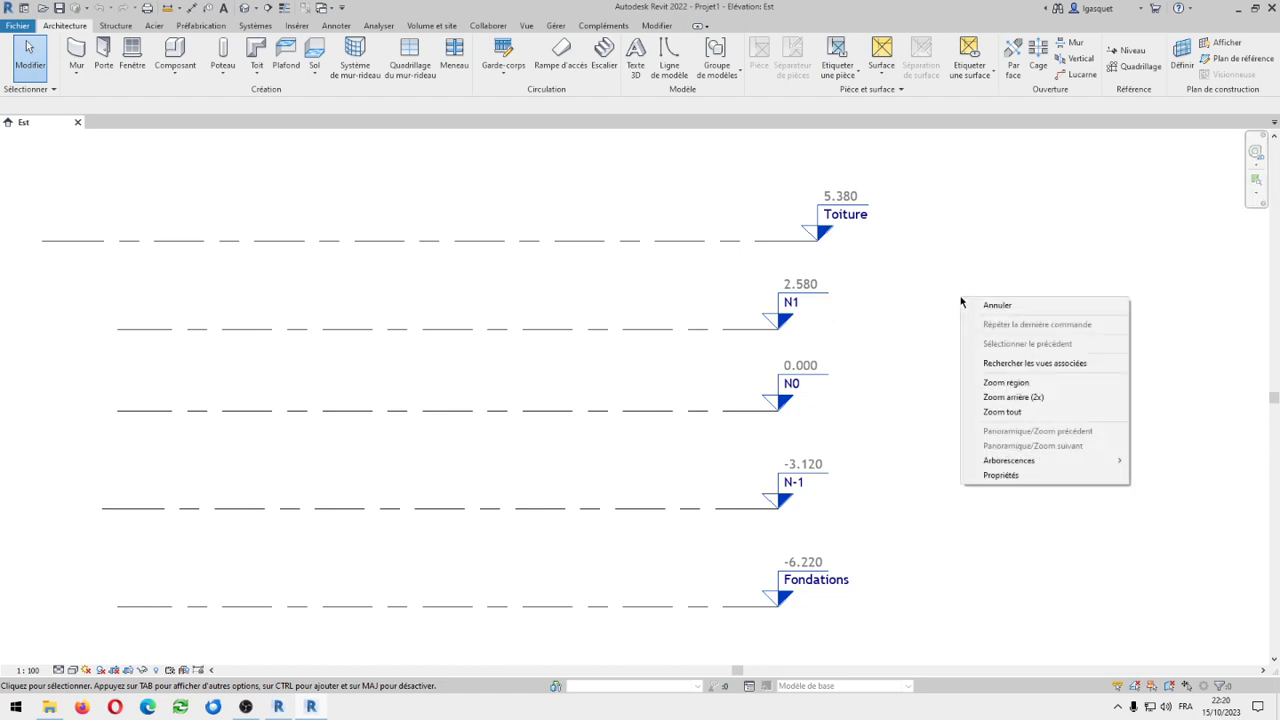
pyautogui.click(1003, 479)
pyautogui.rightClick(1032, 427)
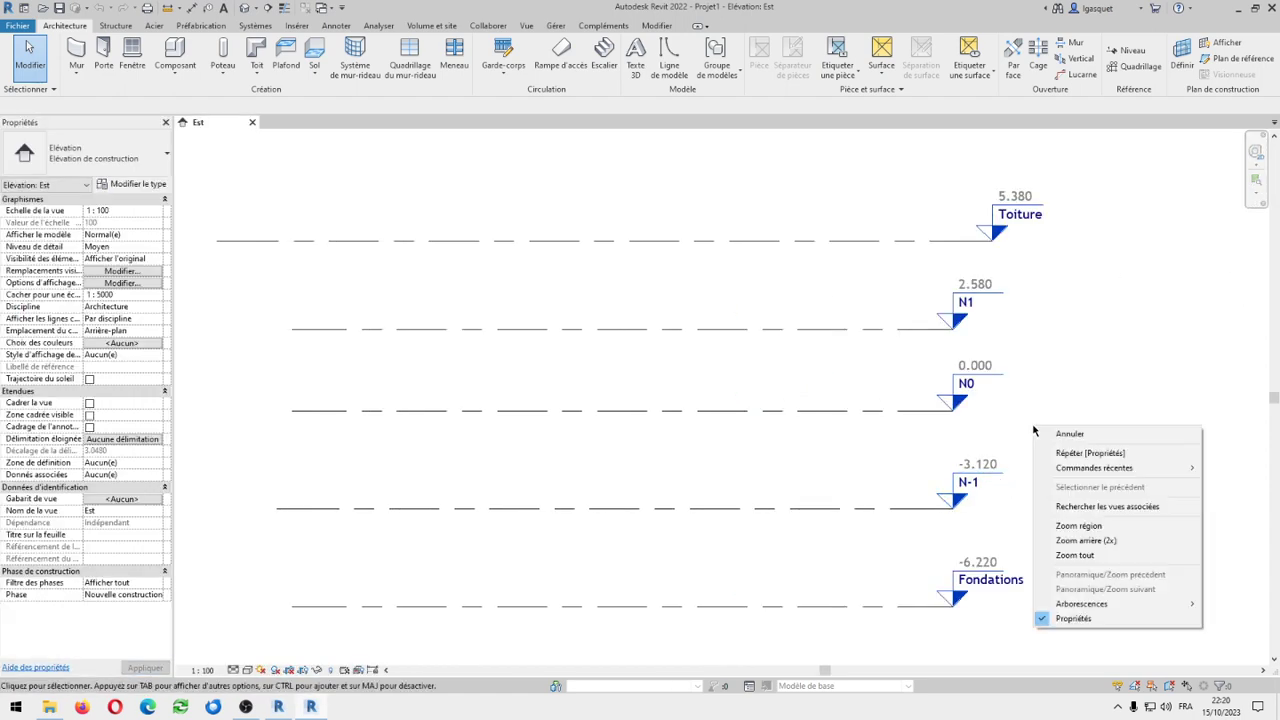
pyautogui.moveTo(1101, 606)
pyautogui.click(975, 605)
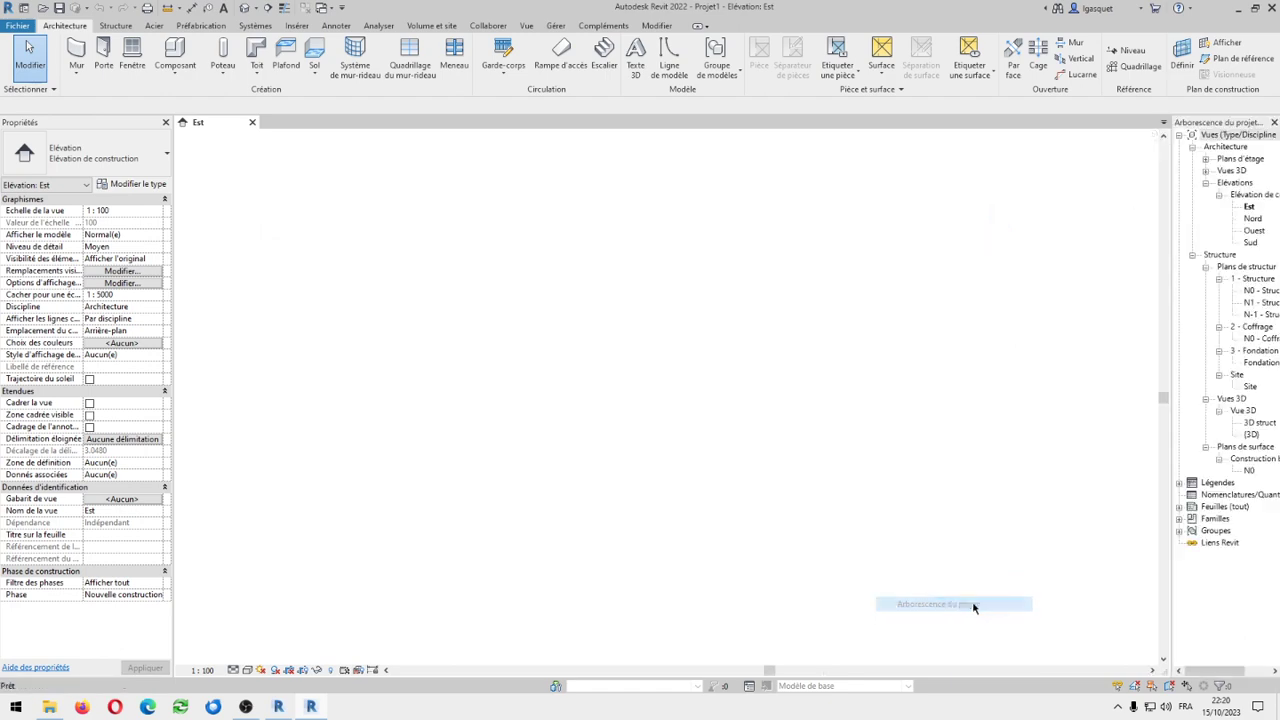
# Float the project browser and Properties palette over the drawing area, redock them on opposite sides of it, and narrow the browser
pyautogui.moveTo(1200, 130); pyautogui.dragTo(907, 181)
pyautogui.moveTo(106, 124); pyautogui.dragTo(424, 222)
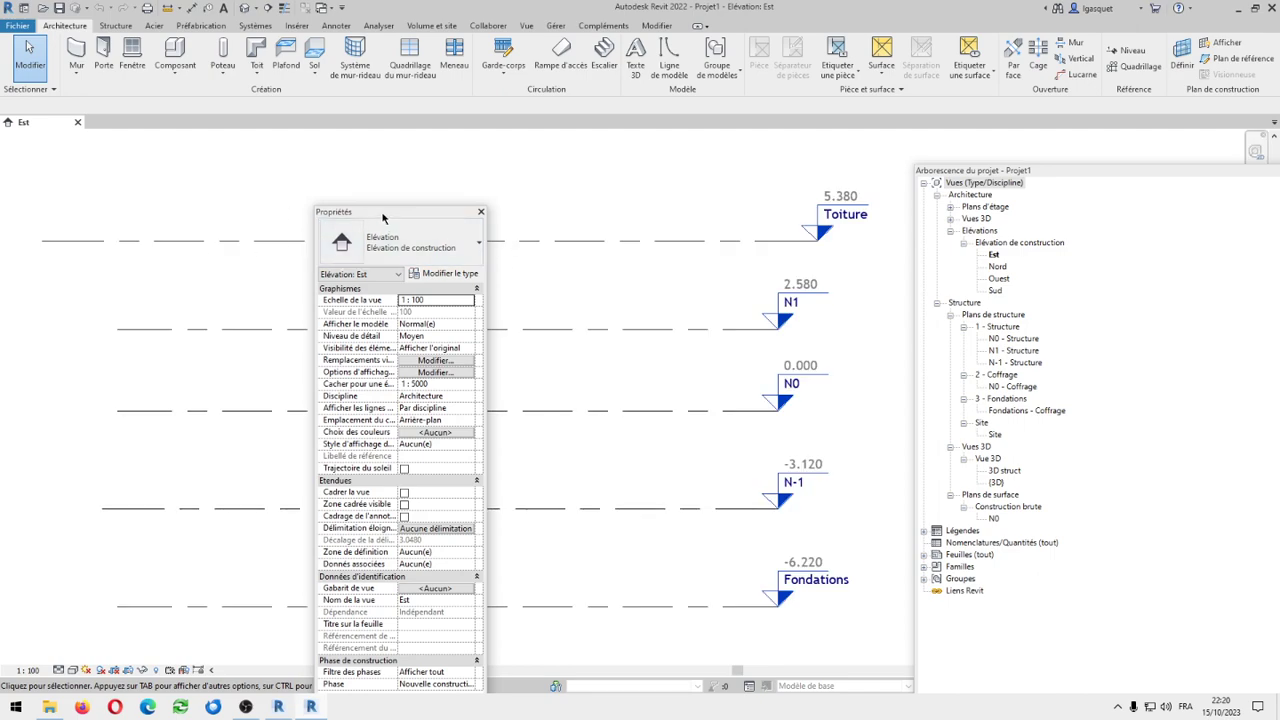
pyautogui.moveTo(382, 215); pyautogui.dragTo(2, 263)
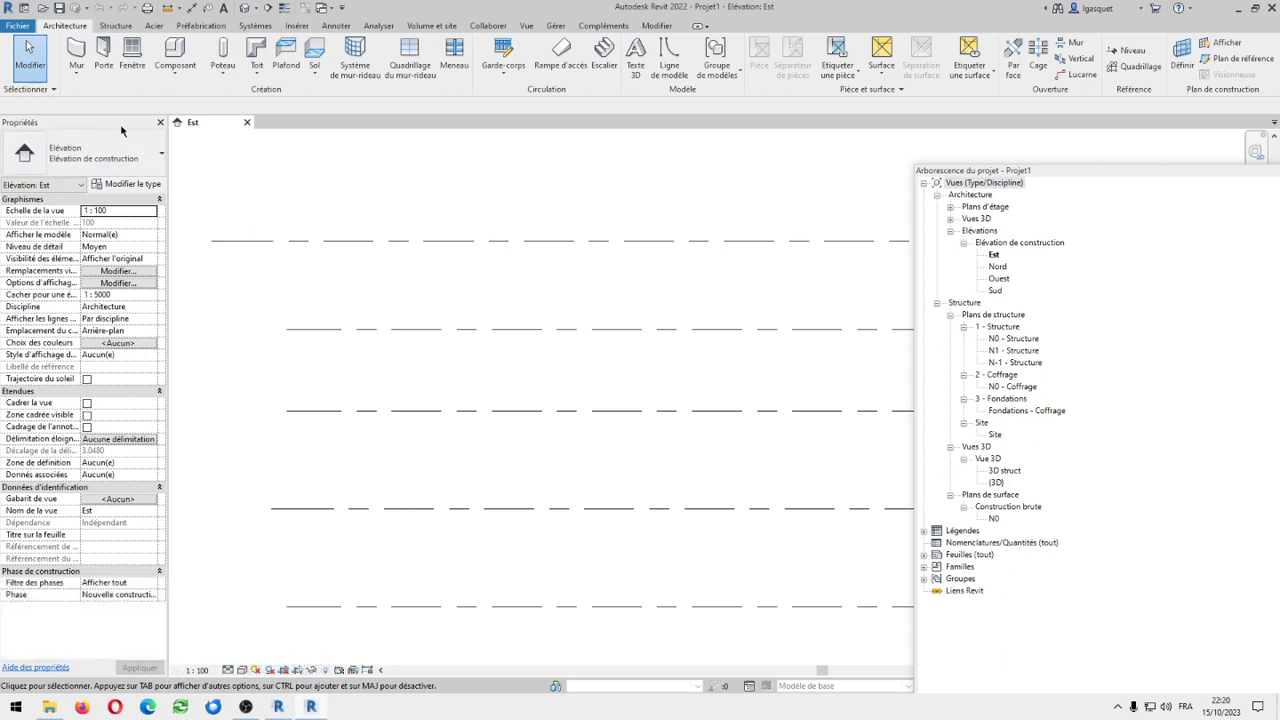
pyautogui.moveTo(120, 126); pyautogui.dragTo(155, 132)
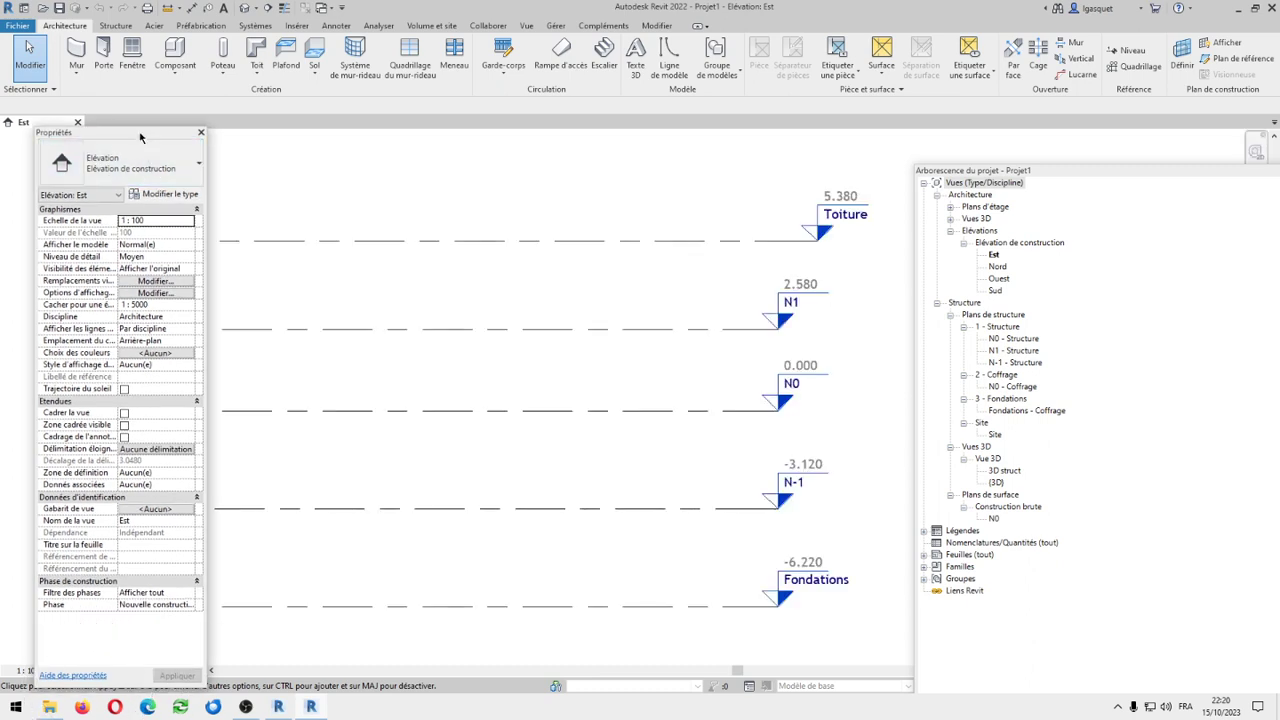
pyautogui.moveTo(60, 132); pyautogui.dragTo(2, 168)
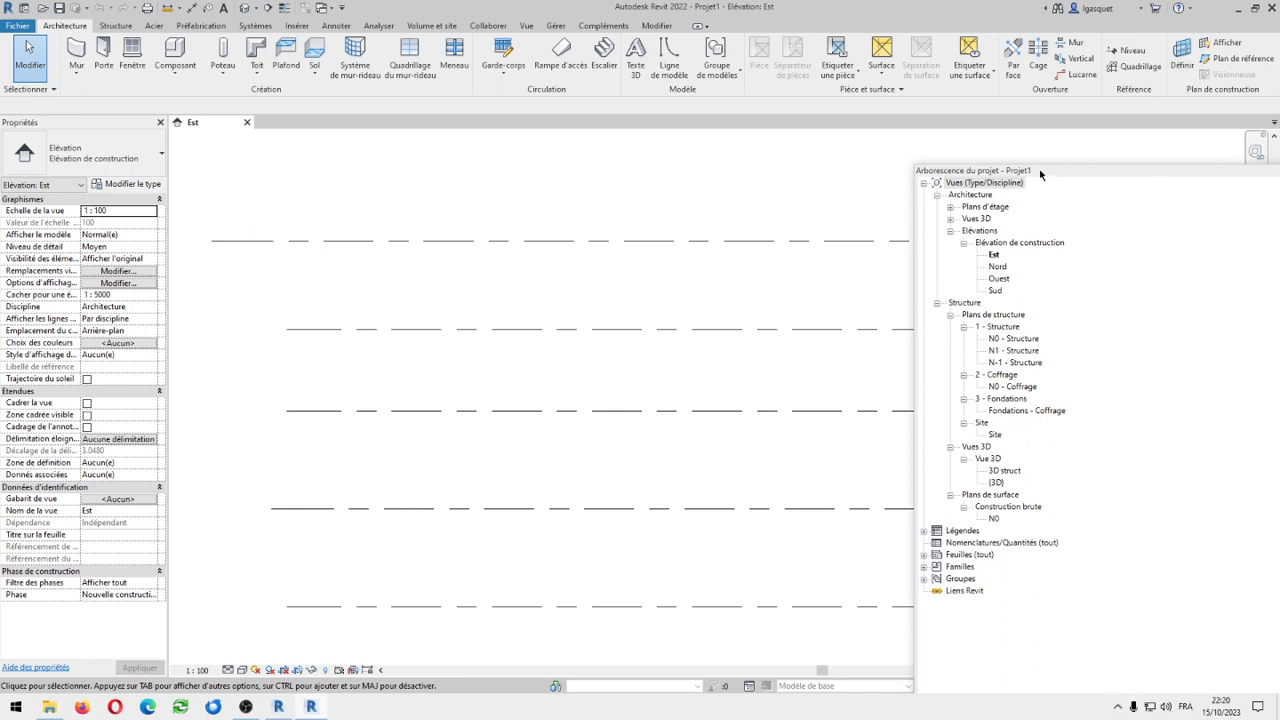
pyautogui.moveTo(1133, 195); pyautogui.dragTo(1278, 243)
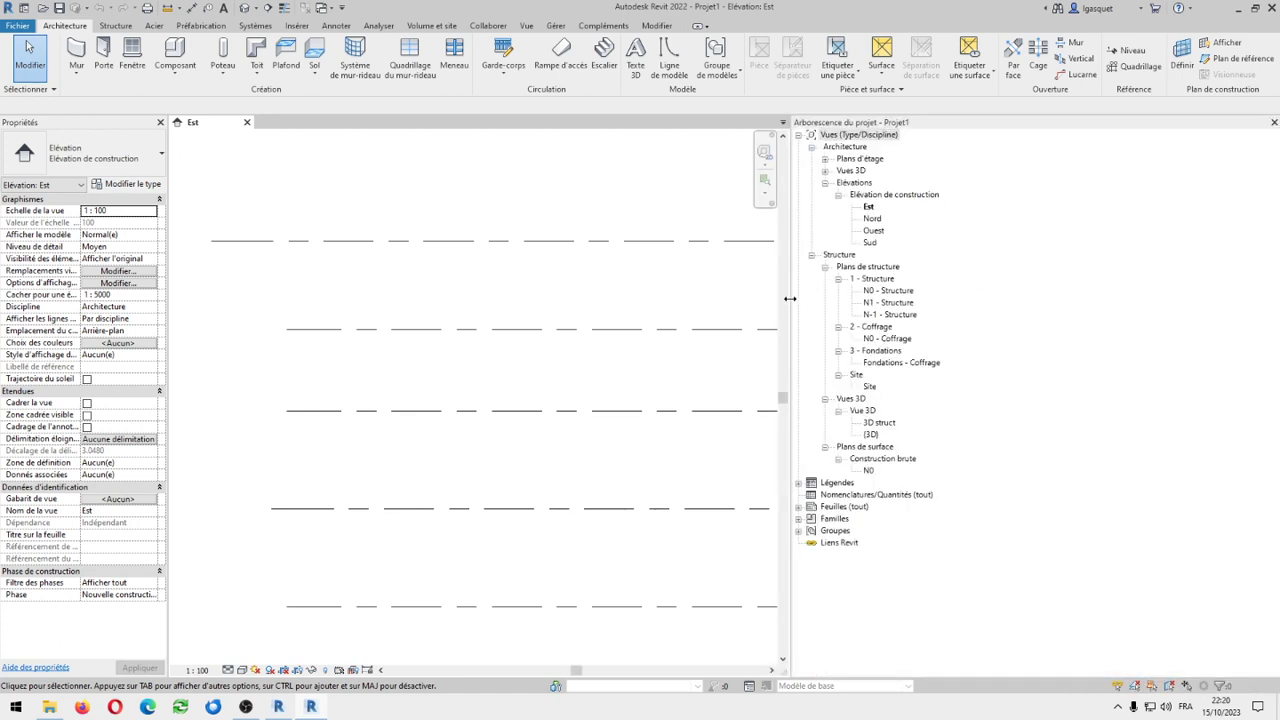
pyautogui.moveTo(790, 298); pyautogui.dragTo(1112, 298)
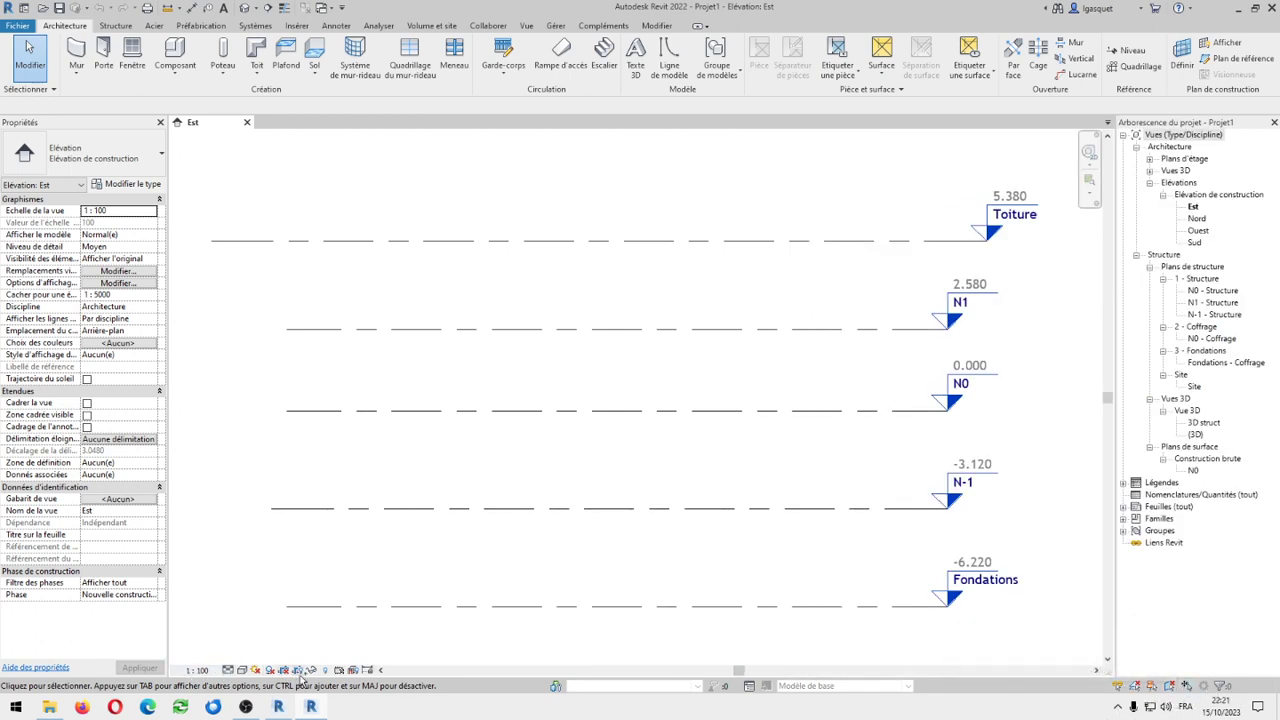
# Review the detail levels of the Est elevation, keeping Moyen, and its visual style options
pyautogui.click(228, 669)
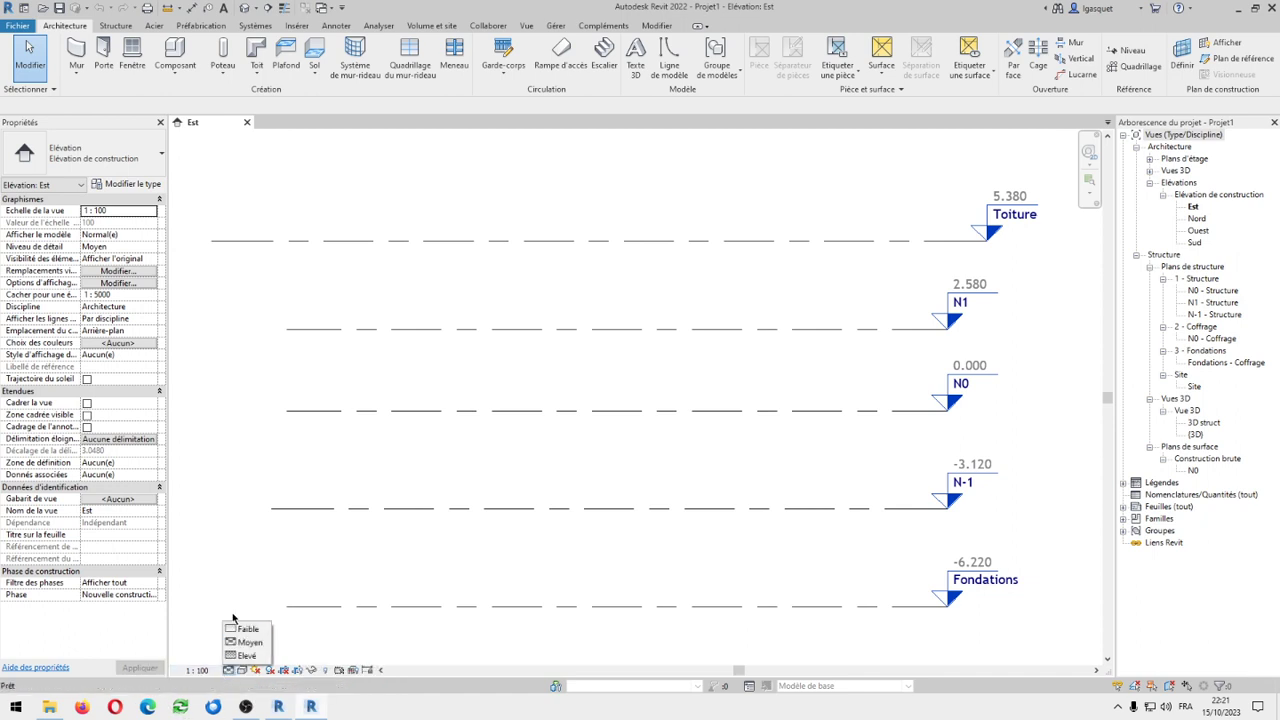
pyautogui.click(247, 643)
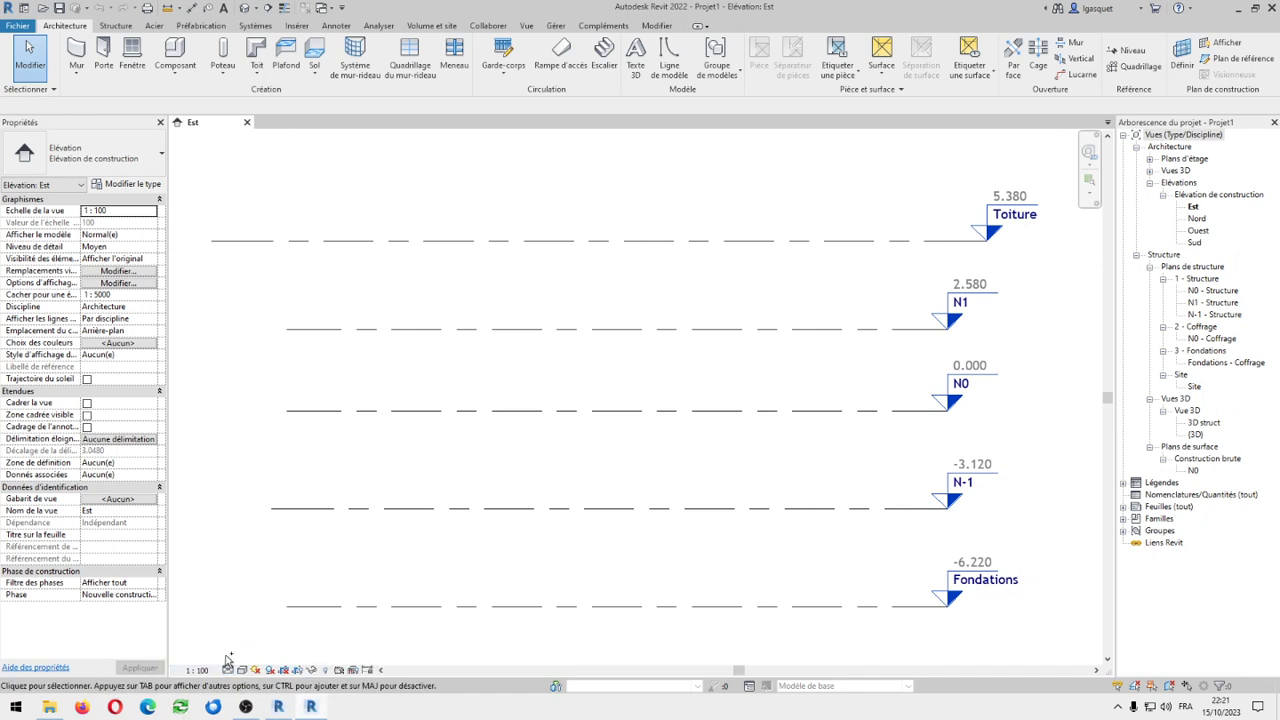
pyautogui.click(229, 669)
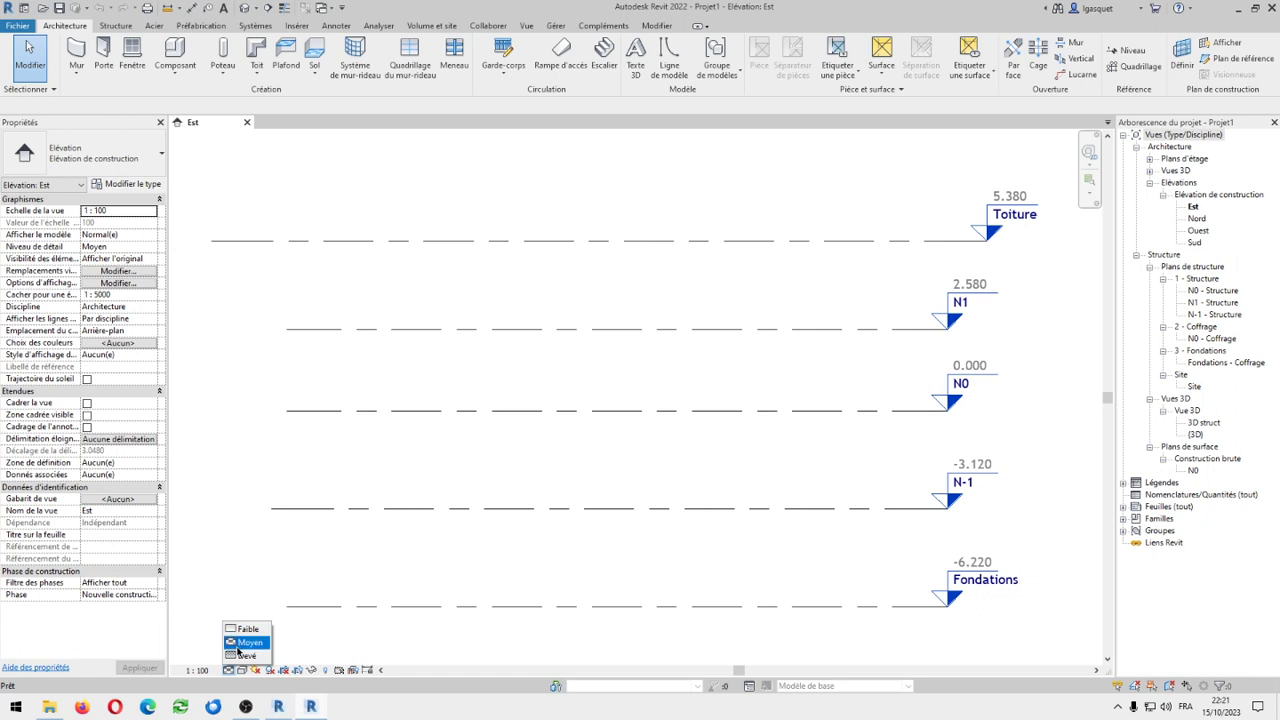
pyautogui.click(238, 649)
pyautogui.click(242, 669)
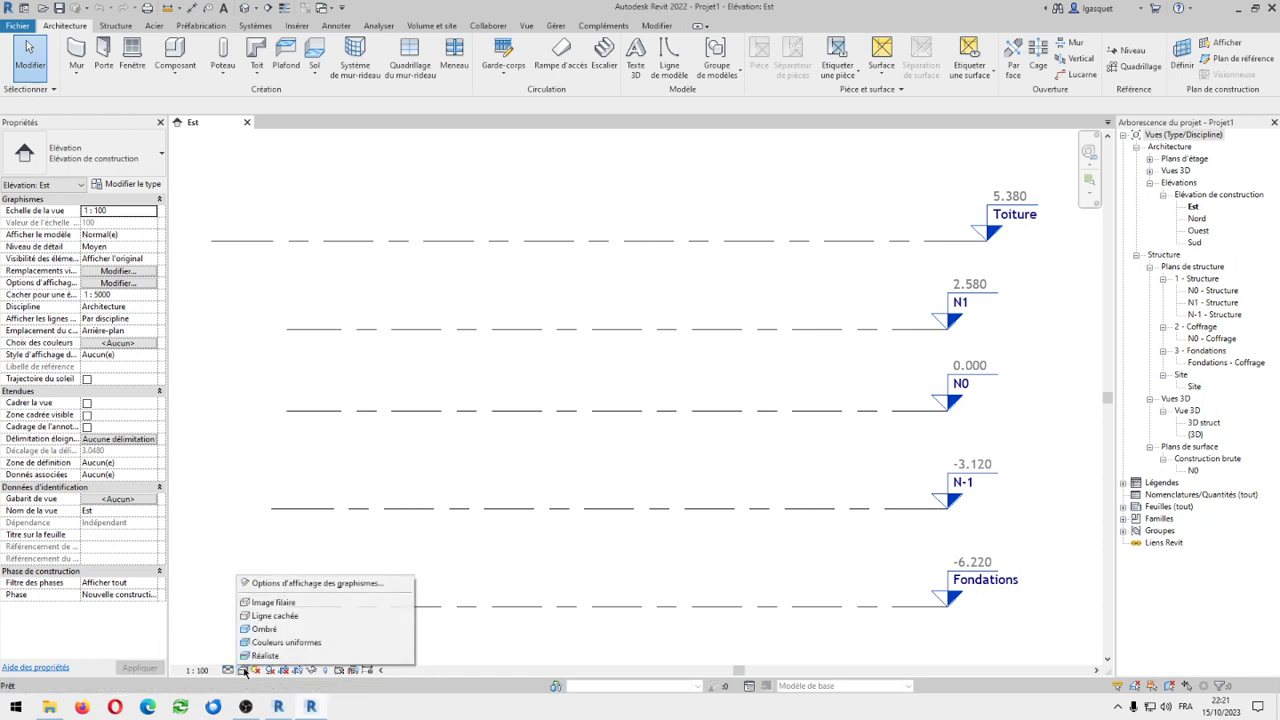
pyautogui.click(267, 622)
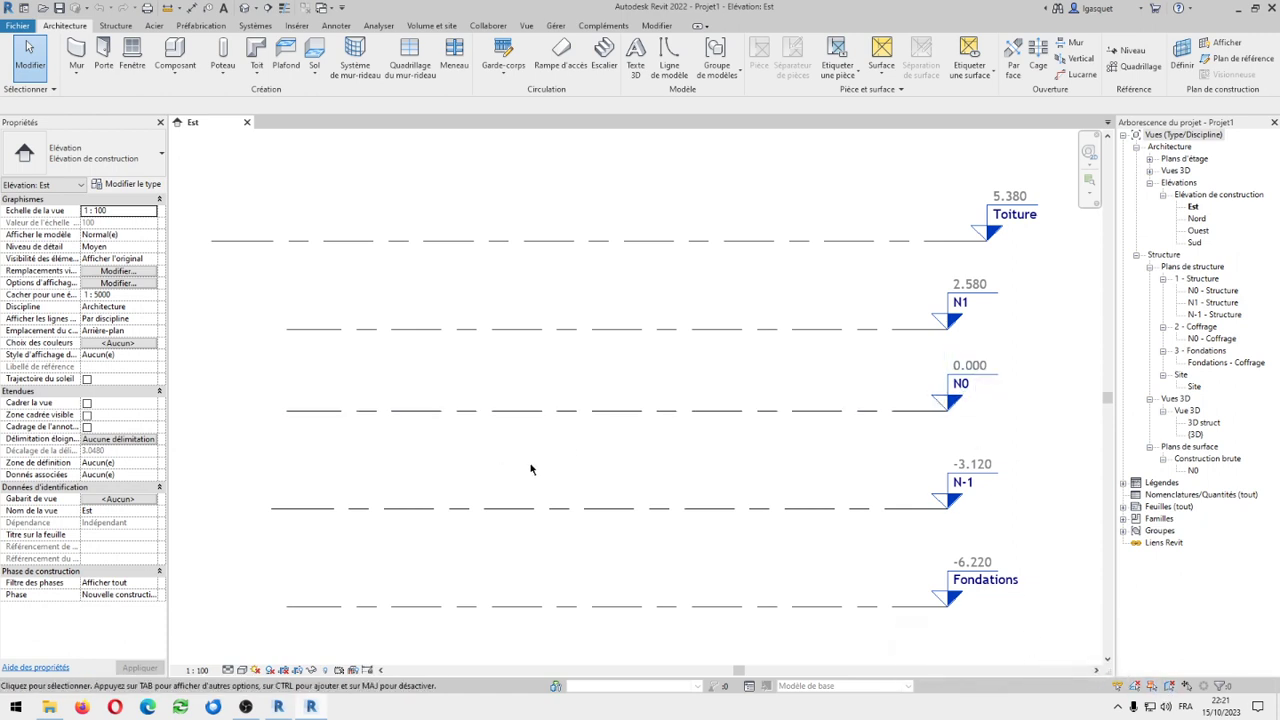
# Expand the architectural floor plans in the project browser, open N0 - Archi, and look over its elevation markers
pyautogui.doubleClick(1172, 160)
pyautogui.click(1180, 172)
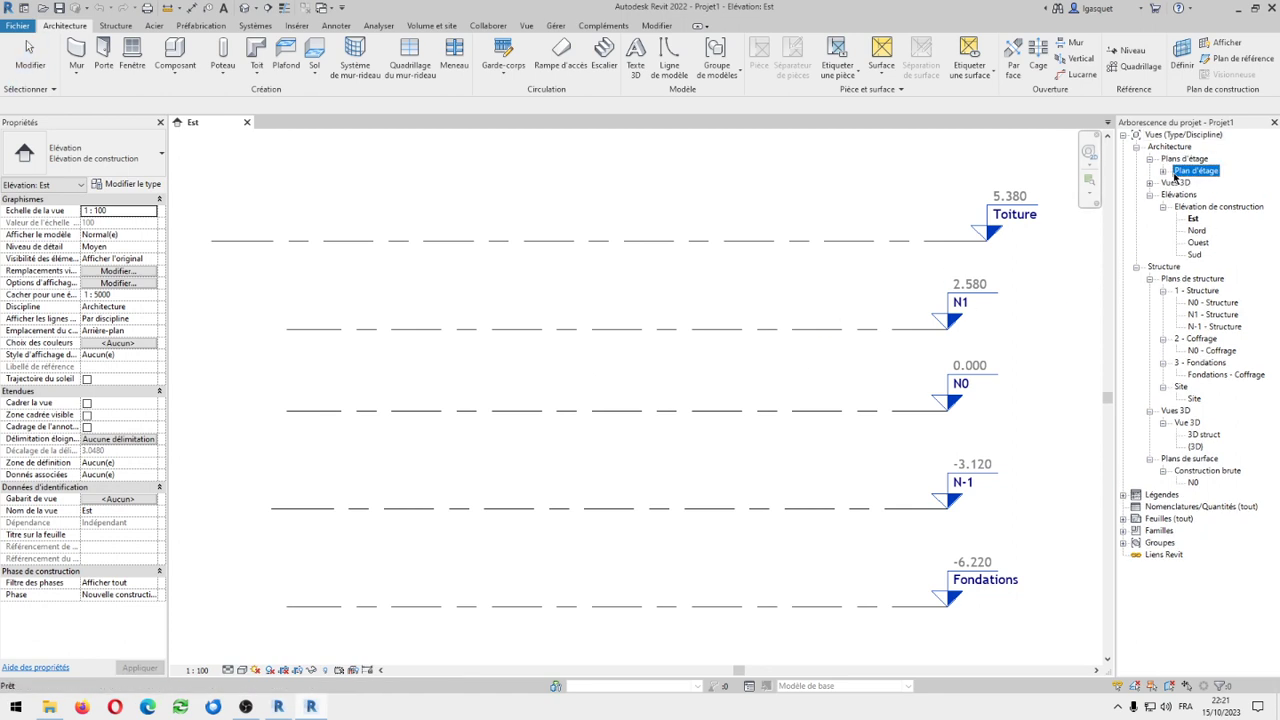
pyautogui.click(1163, 172)
pyautogui.doubleClick(1207, 183)
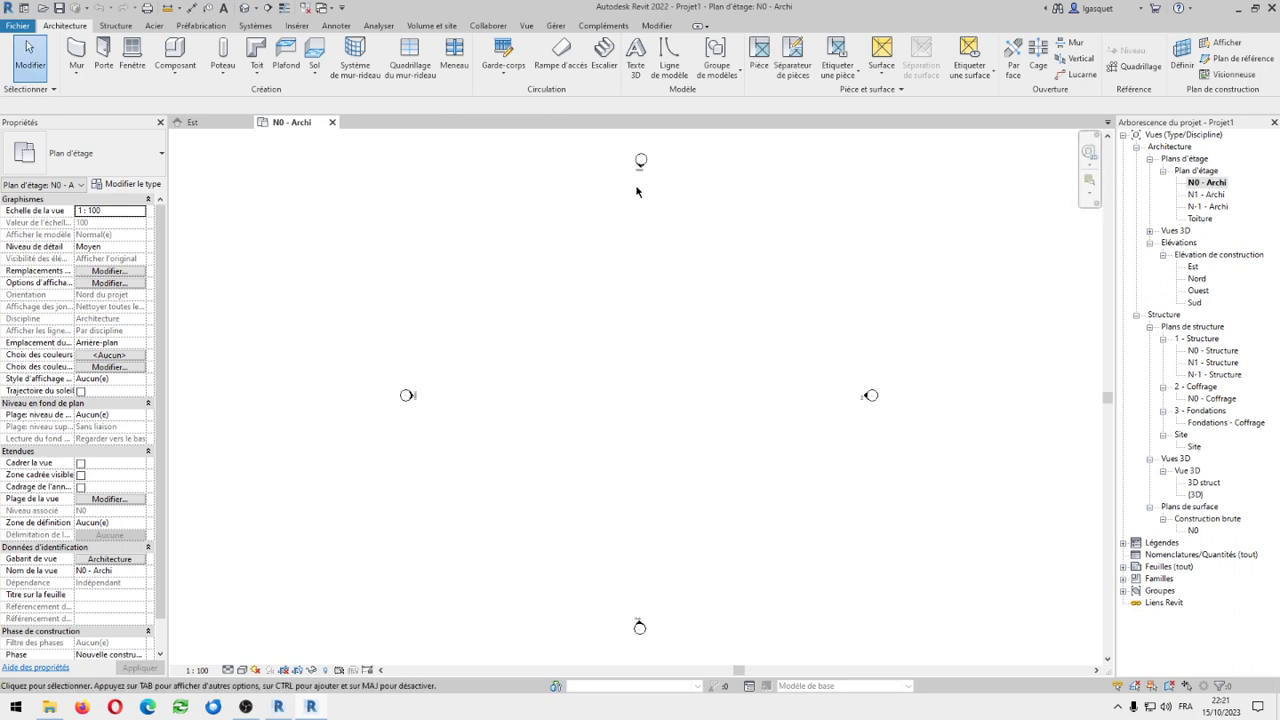
pyautogui.scroll(5, 640, 170)
pyautogui.scroll(-3, 641, 348)
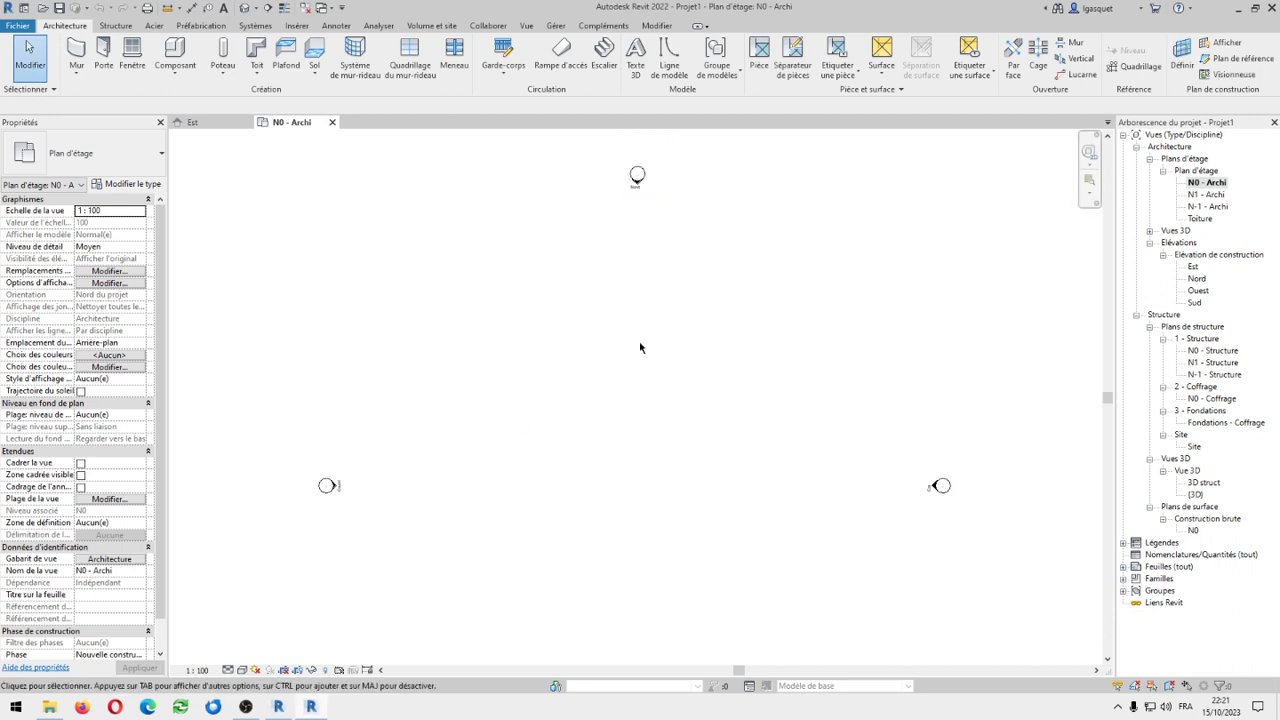
pyautogui.scroll(-3, 720, 390)
pyautogui.scroll(5, 837, 443)
pyautogui.scroll(-4, 830, 440)
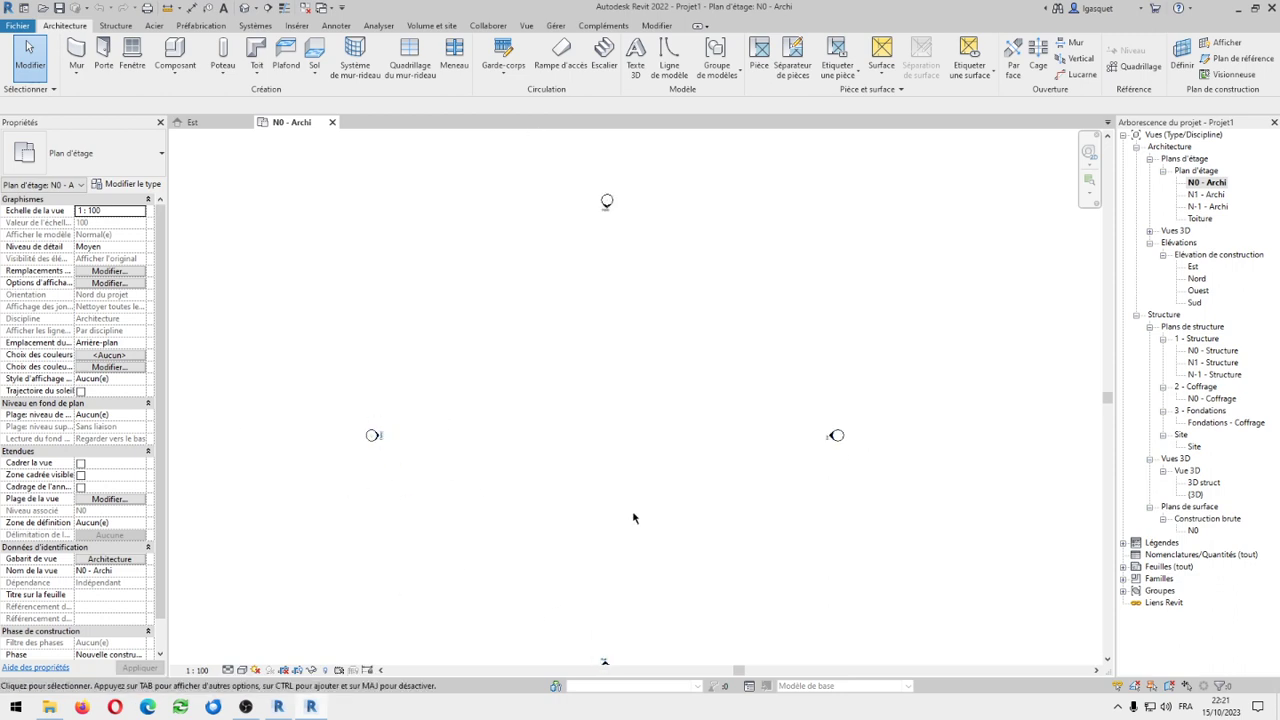
pyautogui.moveTo(633, 518); pyautogui.dragTo(660, 478, button='middle')
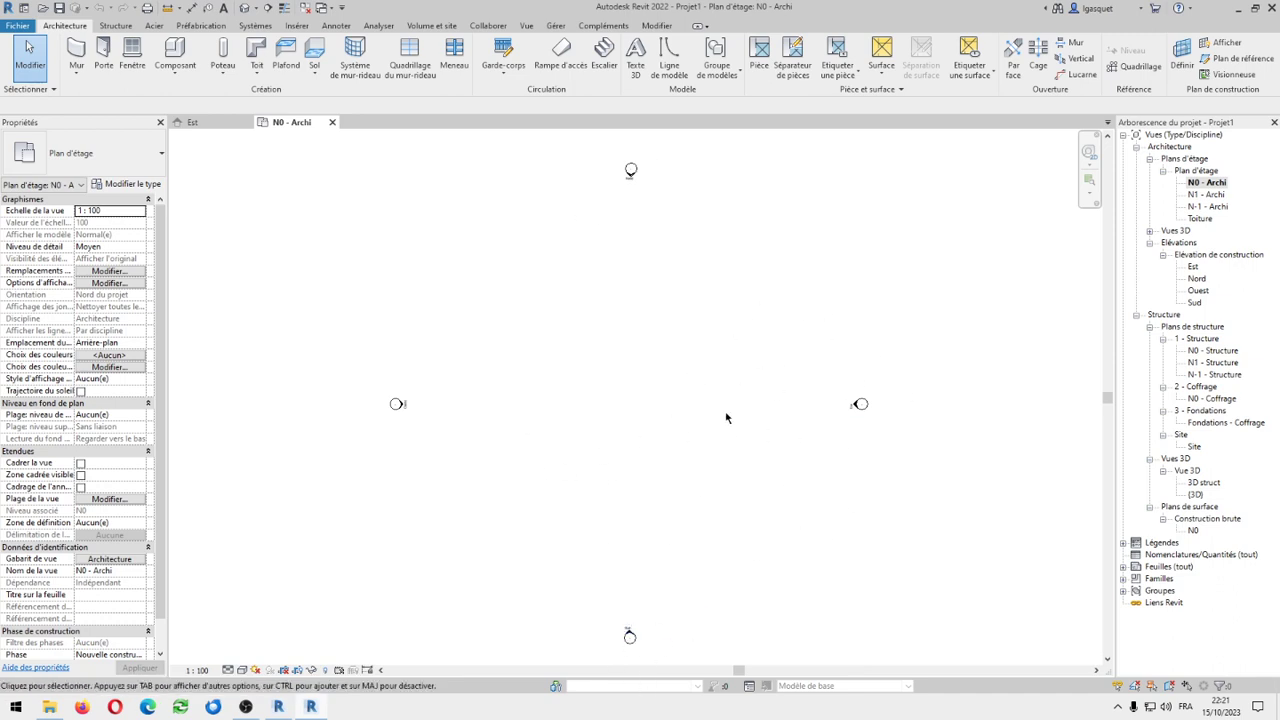
# Examine the elevation, N0 - Archi, Fondations - Coffrage and 3D struct views in the project browser, without opening them
pyautogui.click(1195, 278)
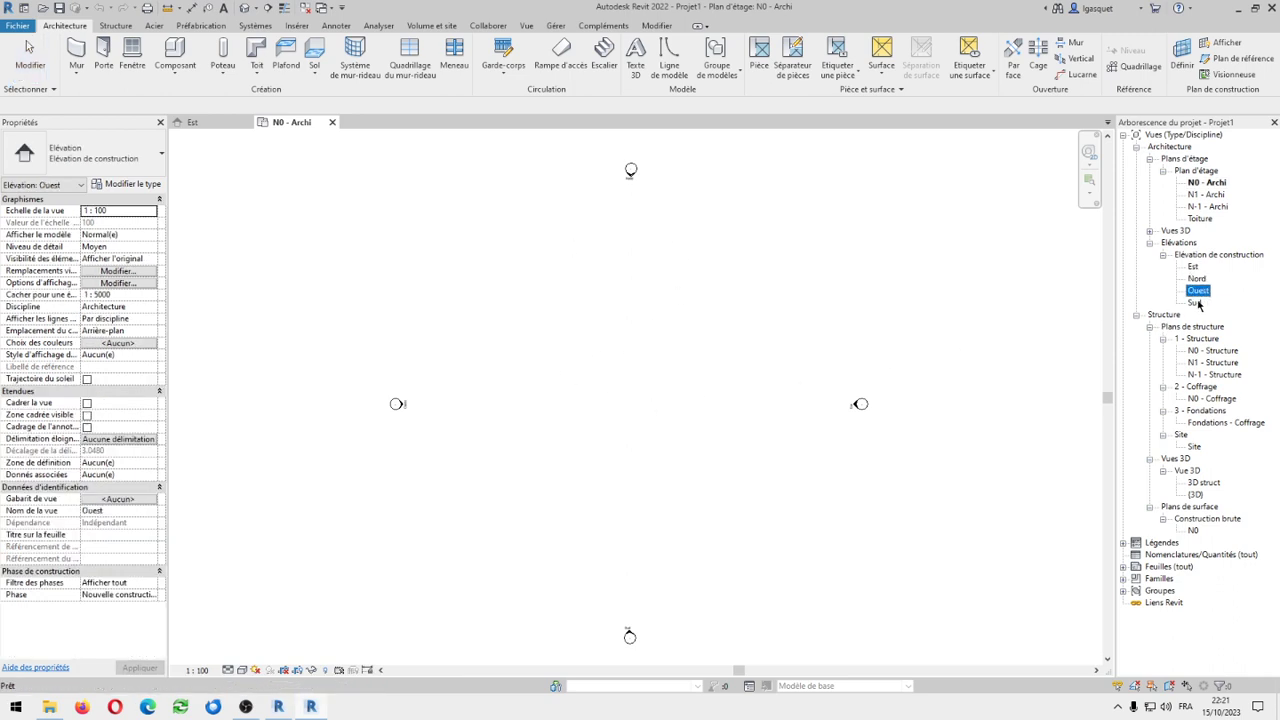
pyautogui.click(1207, 183)
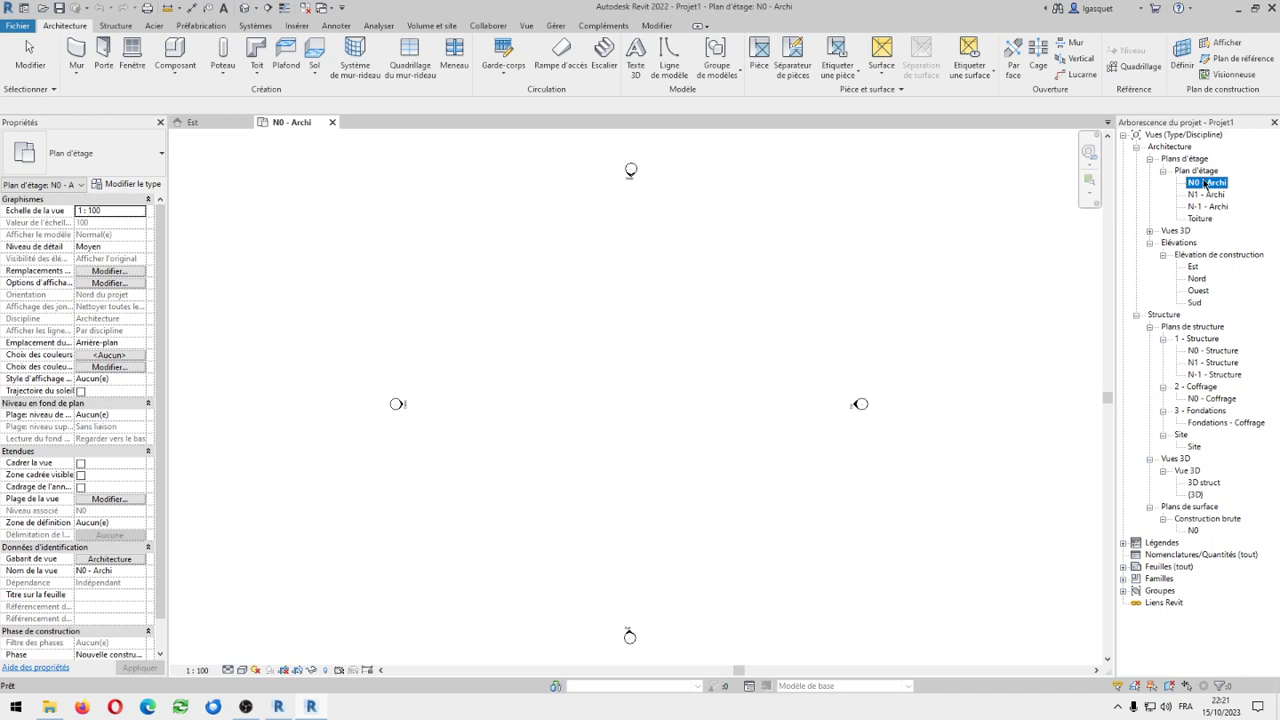
pyautogui.press('ctrl')
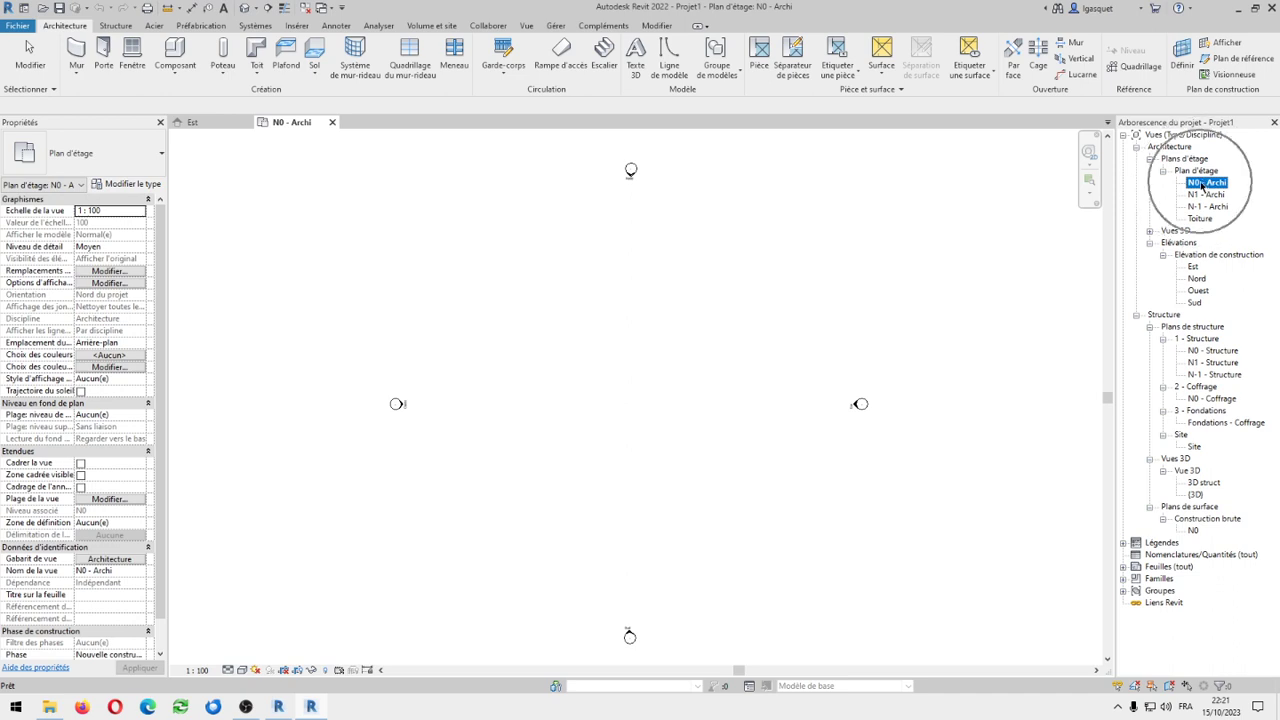
pyautogui.click(1210, 424)
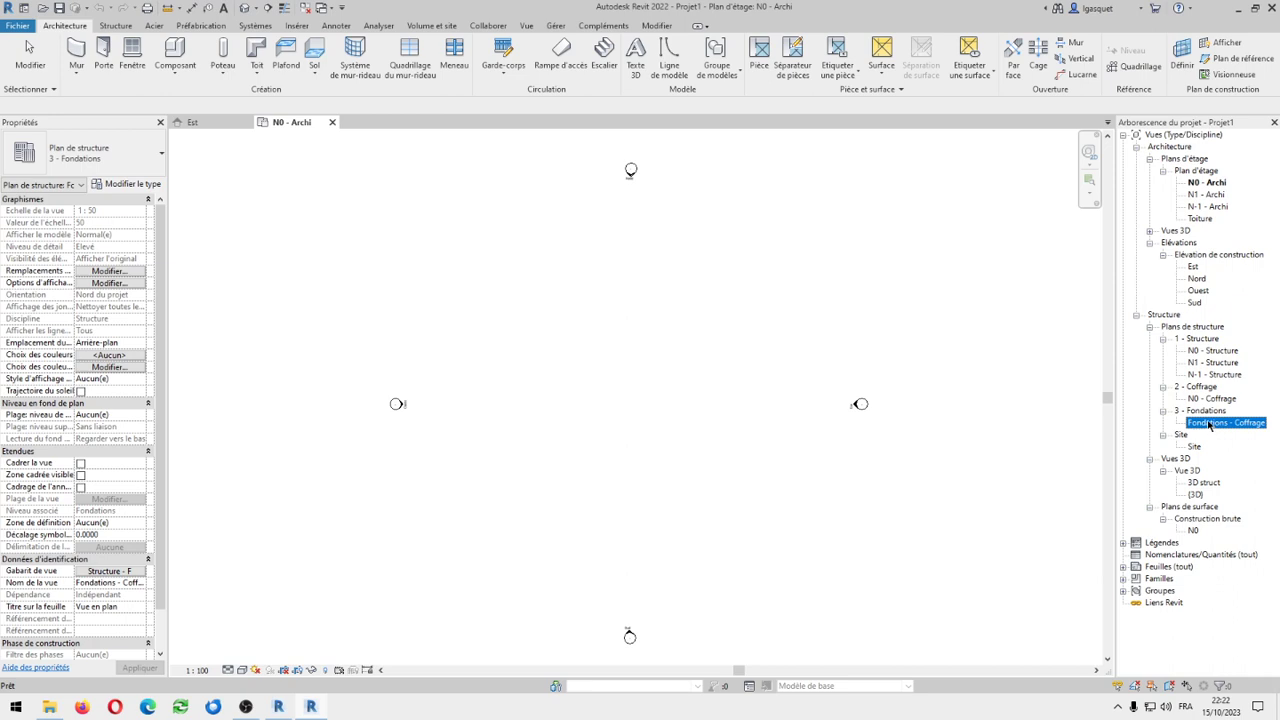
pyautogui.press('ctrl')
pyautogui.click(1208, 399)
pyautogui.click(1218, 424)
pyautogui.press('ctrl')
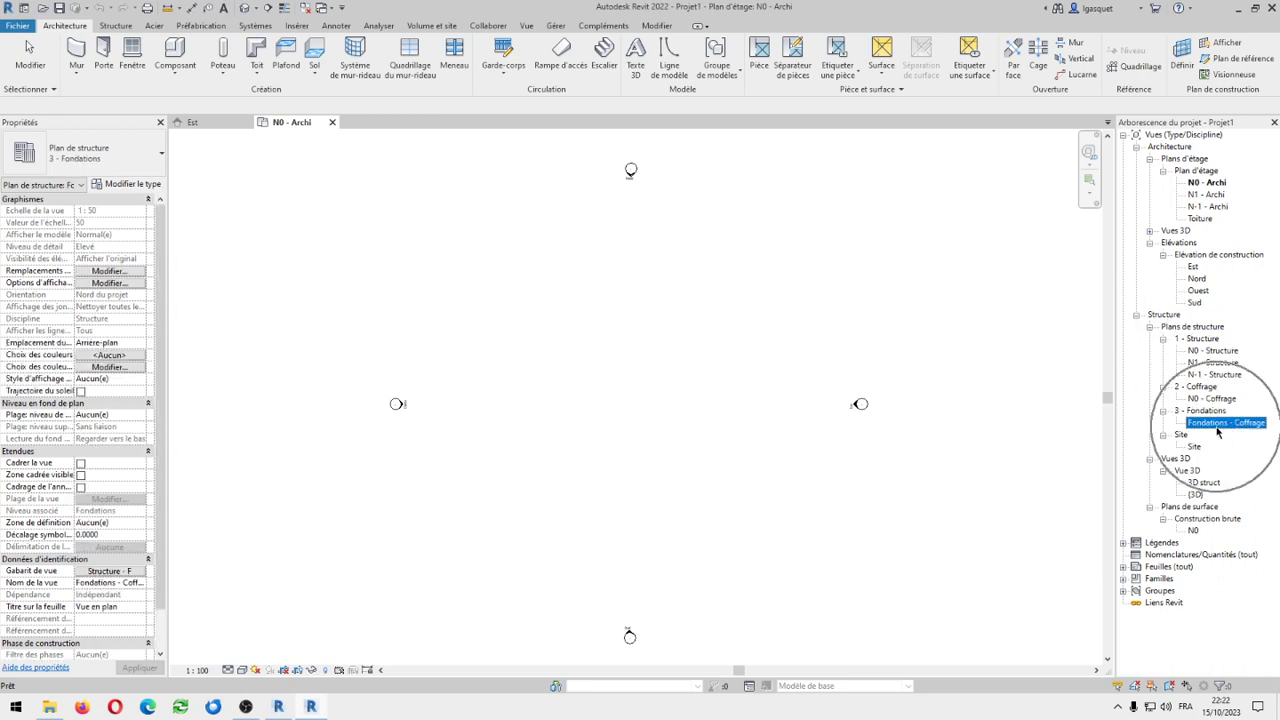
pyautogui.click(1200, 483)
pyautogui.press('ctrl')
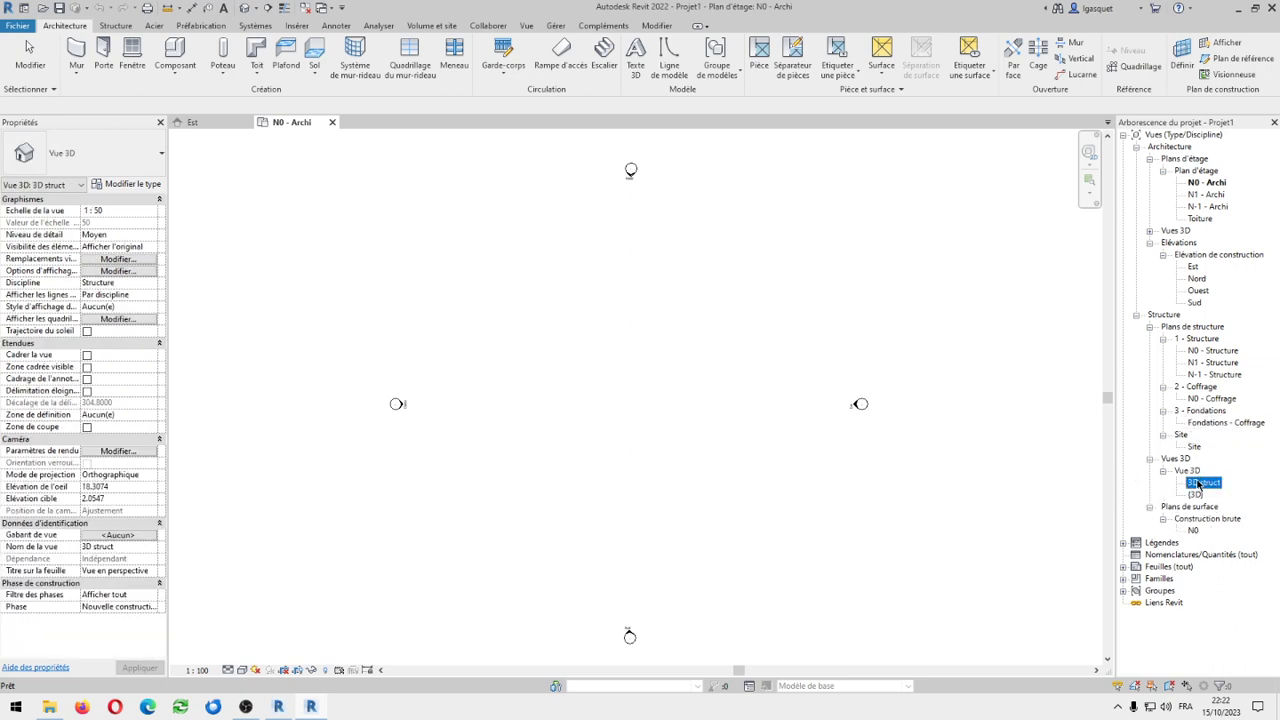
# Open the sheet F1 - Sans nom from the Feuilles branch and inspect its A3H title block
pyautogui.click(1123, 567)
pyautogui.doubleClick(1172, 579)
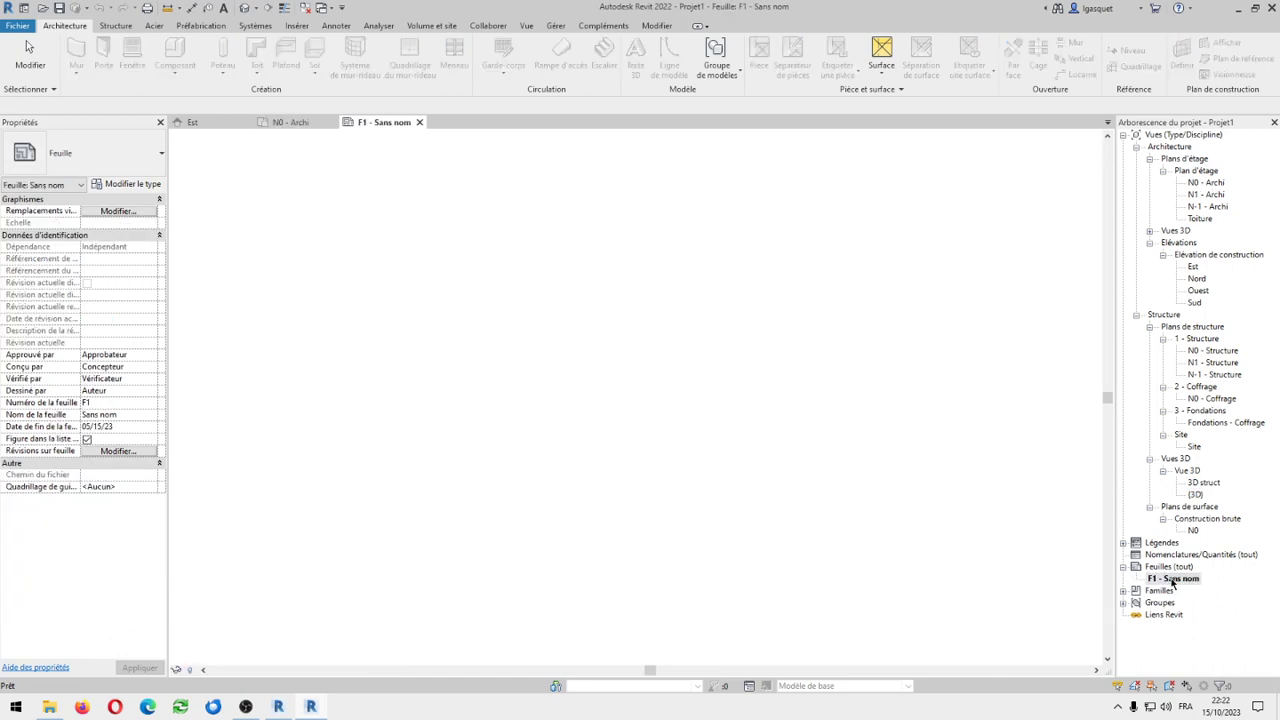
pyautogui.click(905, 545)
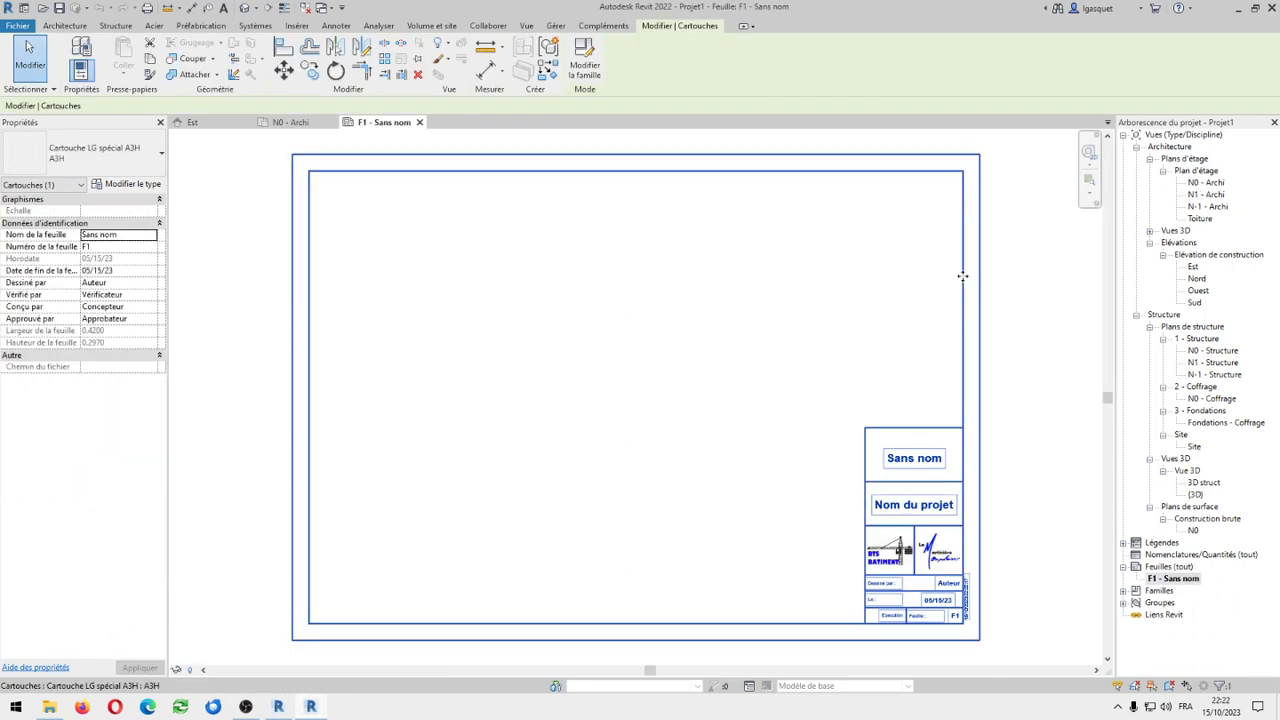
pyautogui.click(241, 307)
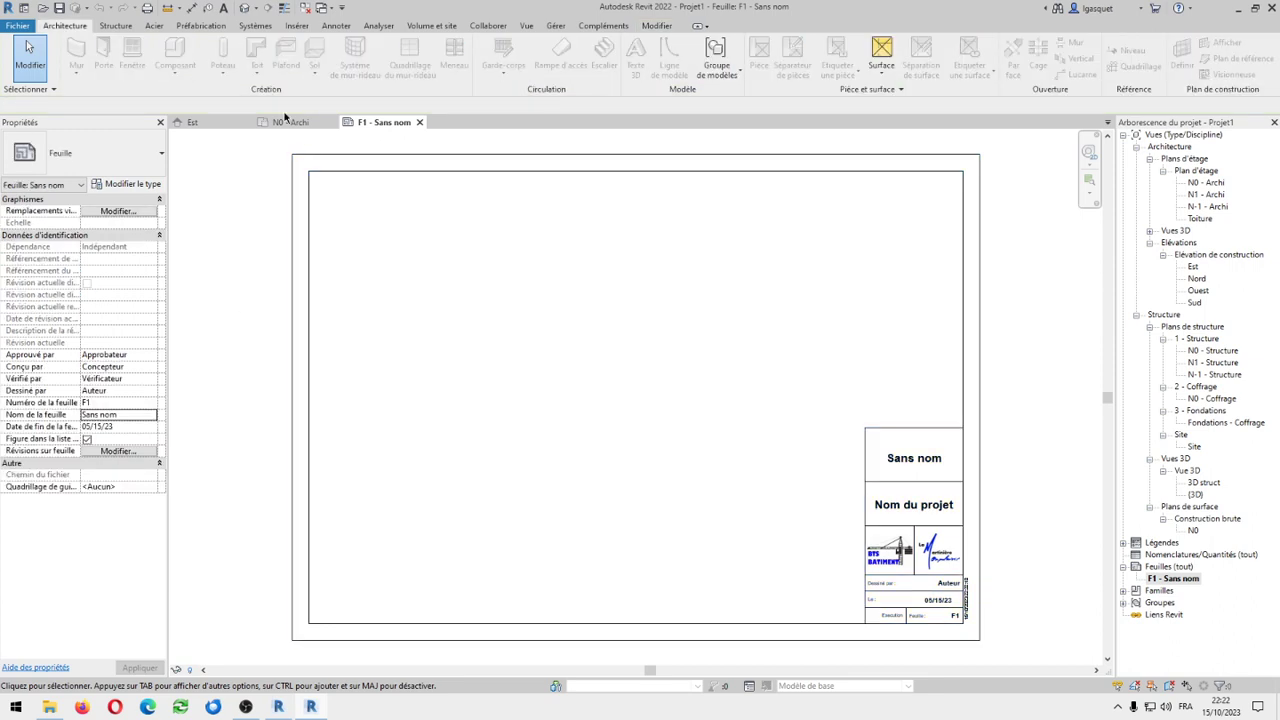
# Place the Est elevation in the upper part of sheet F1, and inspect its viewport and the title block
pyautogui.click(1193, 267)
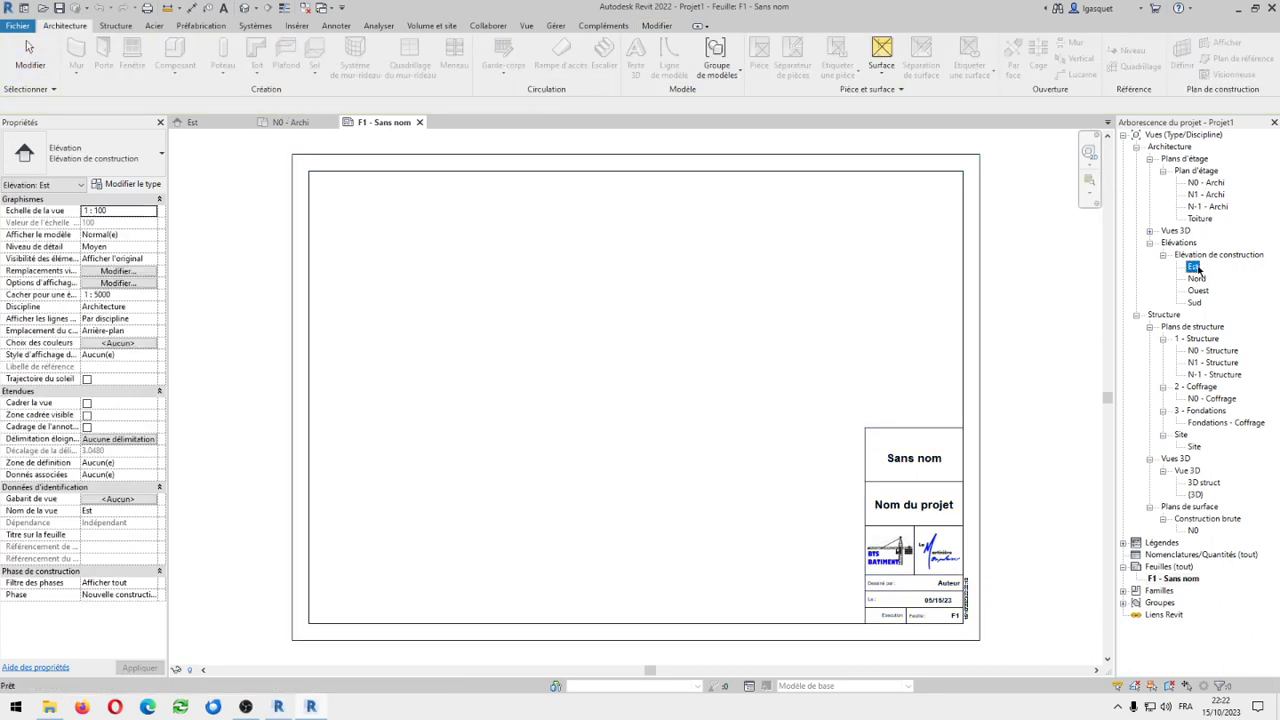
pyautogui.moveTo(1193, 267); pyautogui.dragTo(597, 320)
pyautogui.click(593, 325)
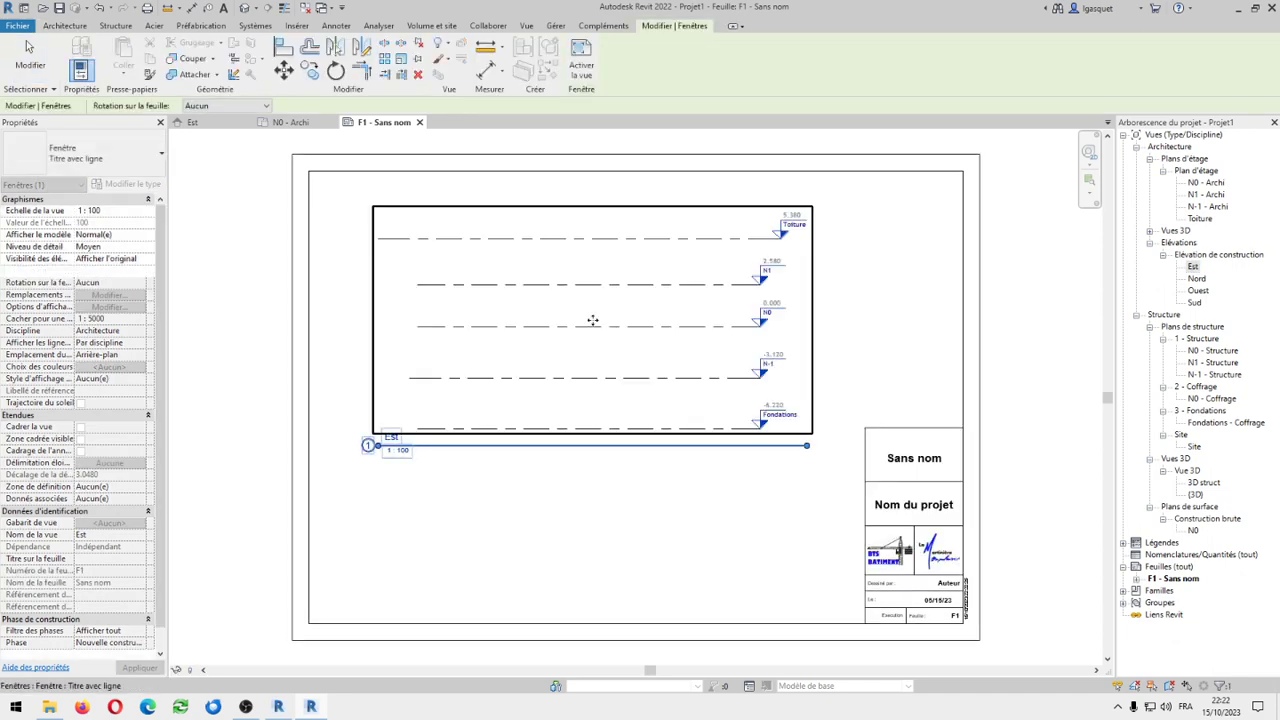
pyautogui.click(578, 527)
pyautogui.click(602, 352)
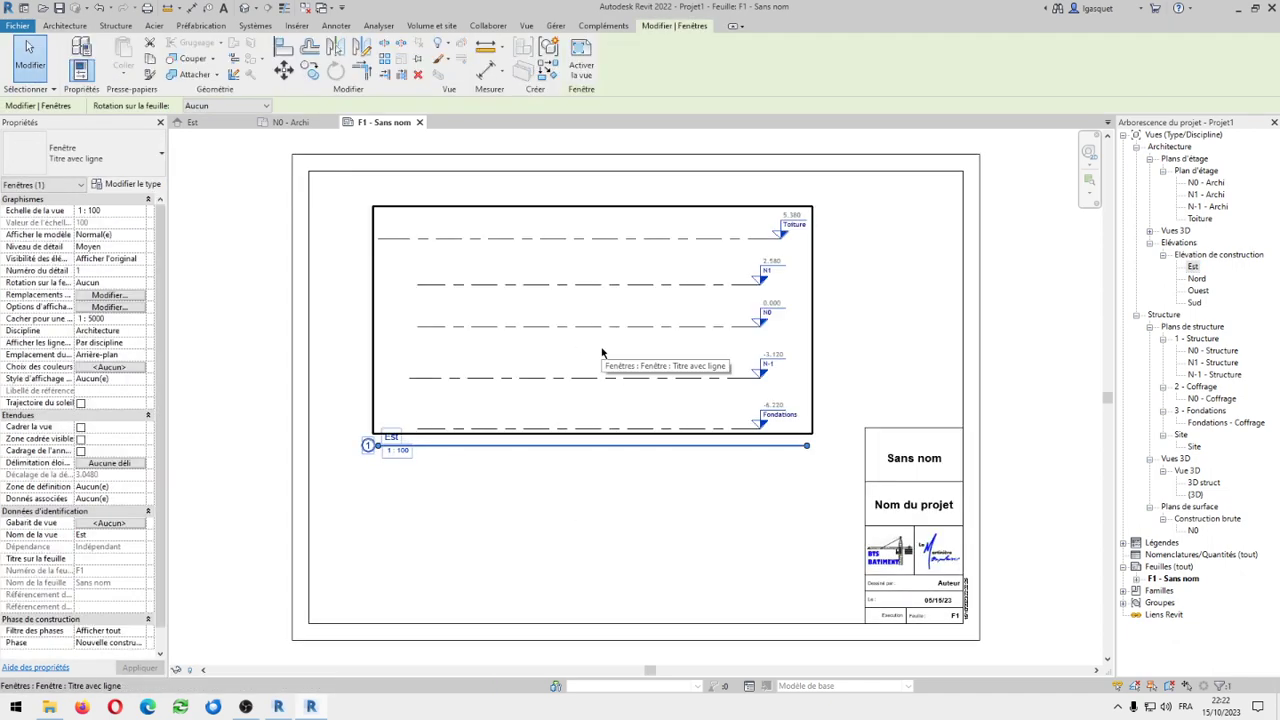
pyautogui.click(918, 488)
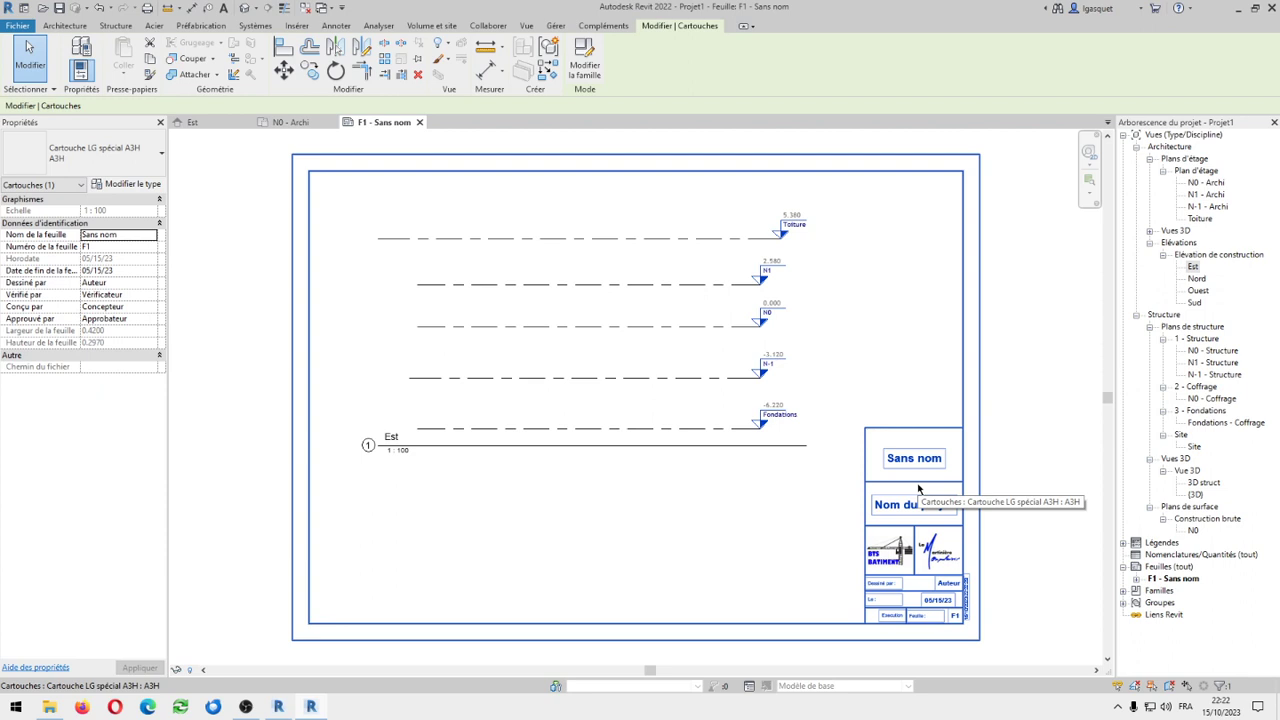
# Activate the Est viewport on the sheet, delete level N-1 with its dependent views, and check the change in the Est view
pyautogui.doubleClick(546, 360)
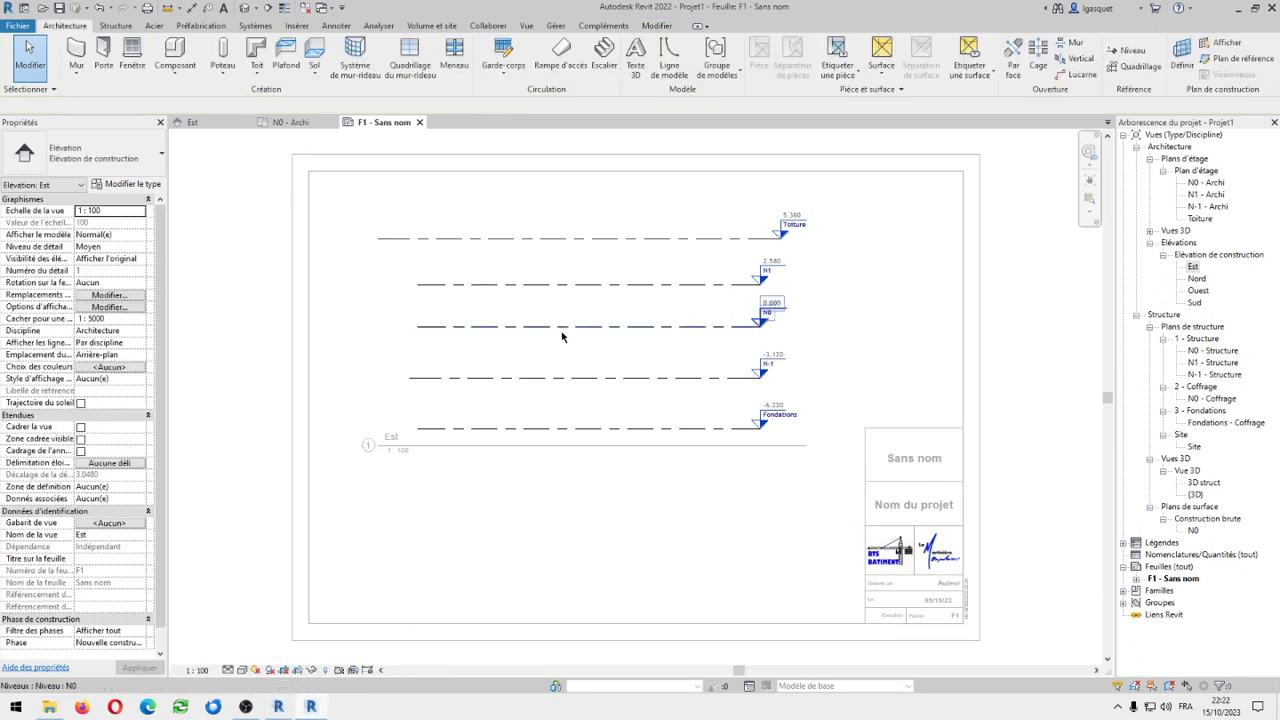
pyautogui.click(562, 330)
pyautogui.click(563, 377)
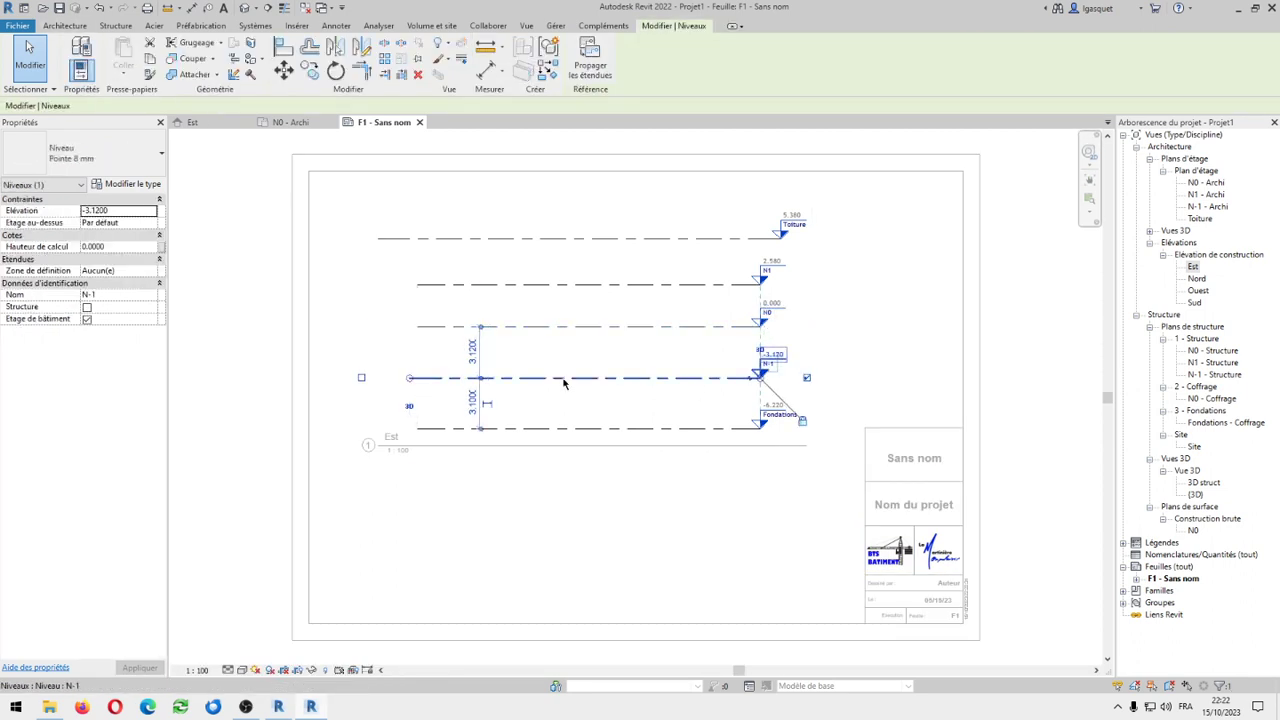
pyautogui.press('Delete')
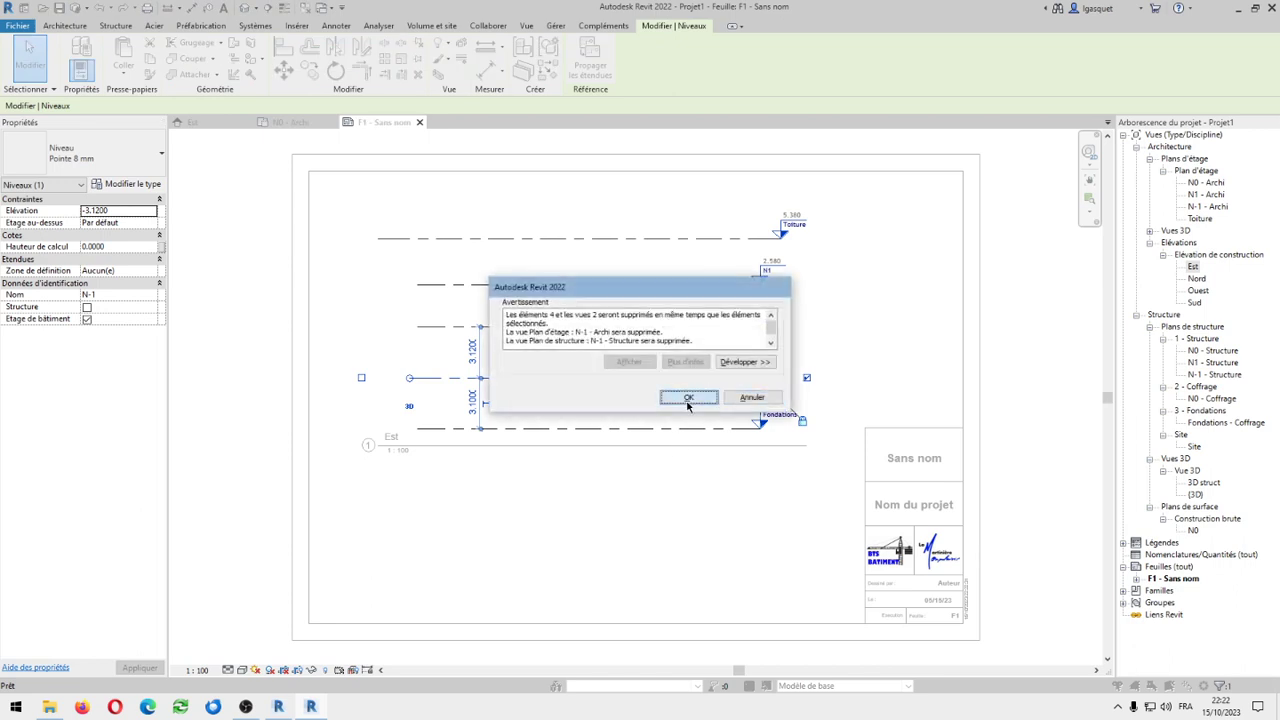
pyautogui.click(687, 398)
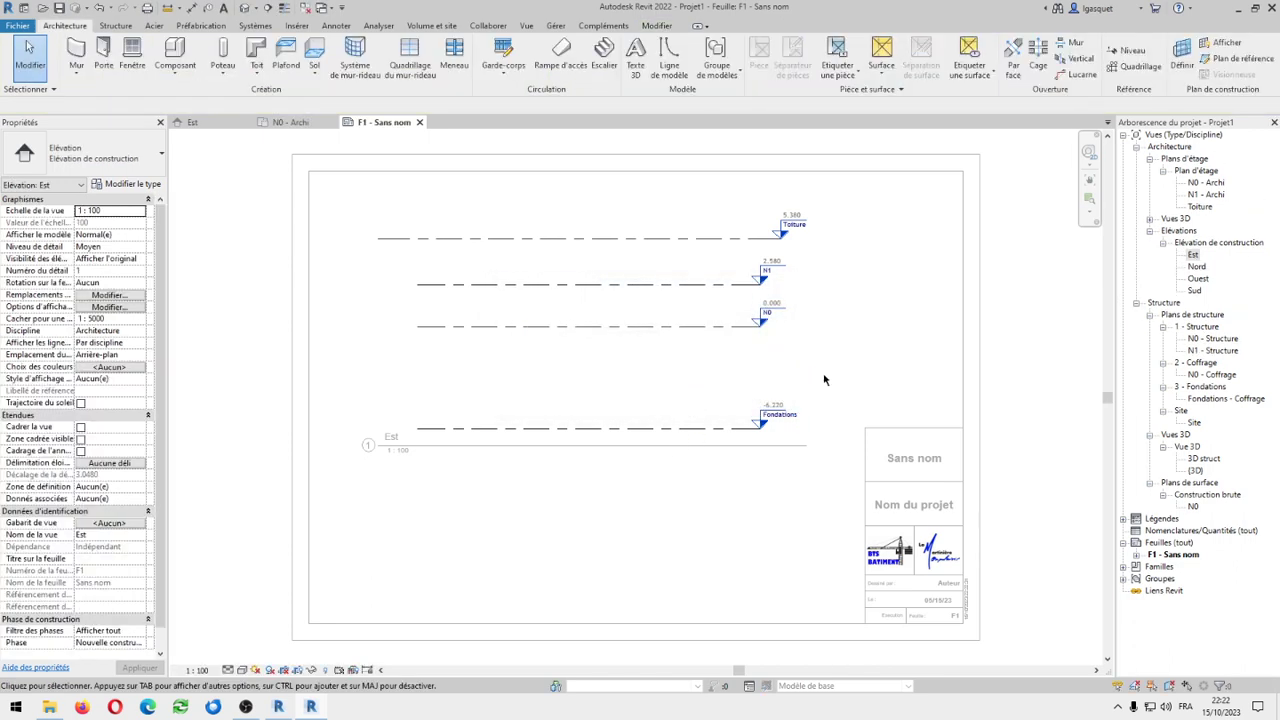
pyautogui.click(195, 122)
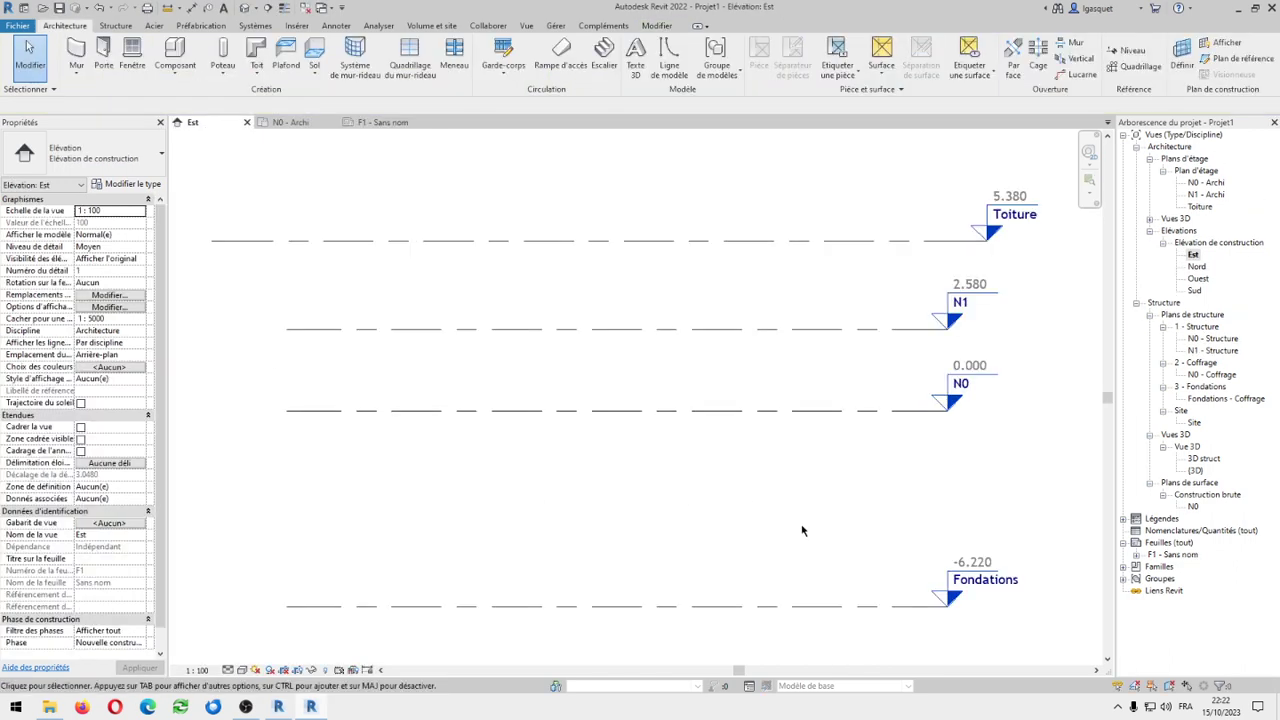
pyautogui.click(383, 122)
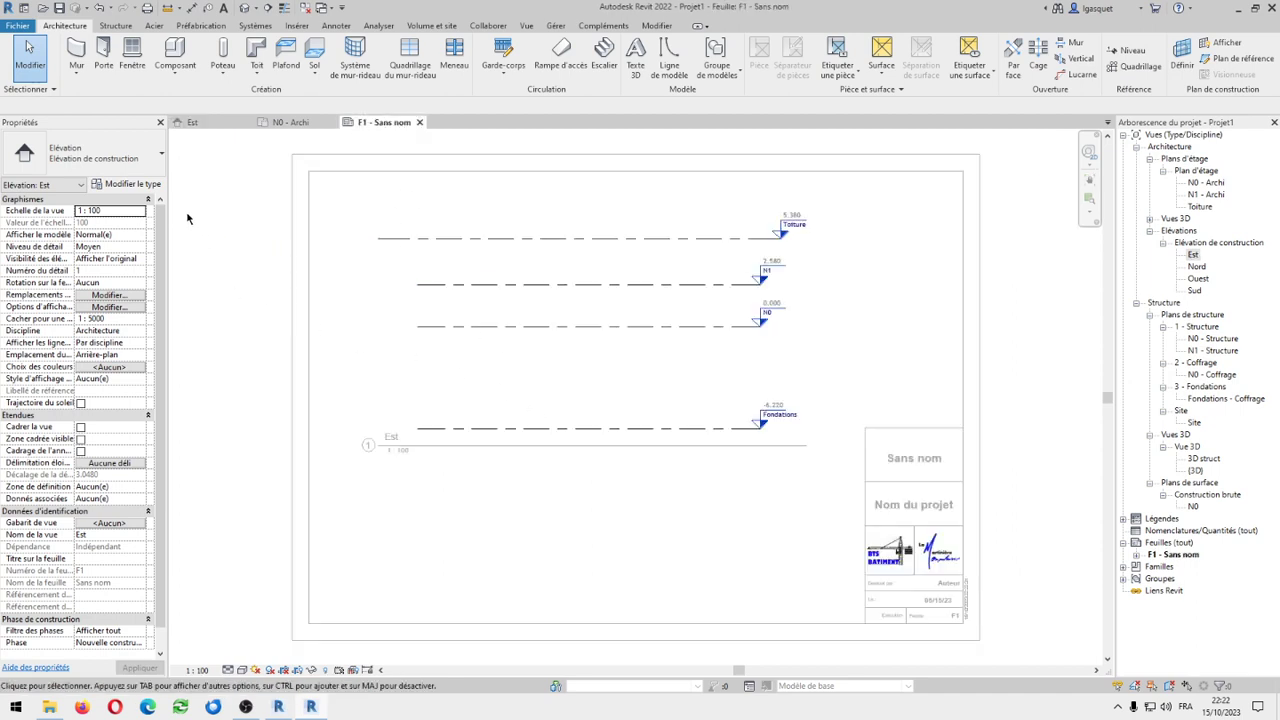
# Undo the deletion of level N-1 and deactivate the Est viewport on sheet F1
pyautogui.click(112, 12)
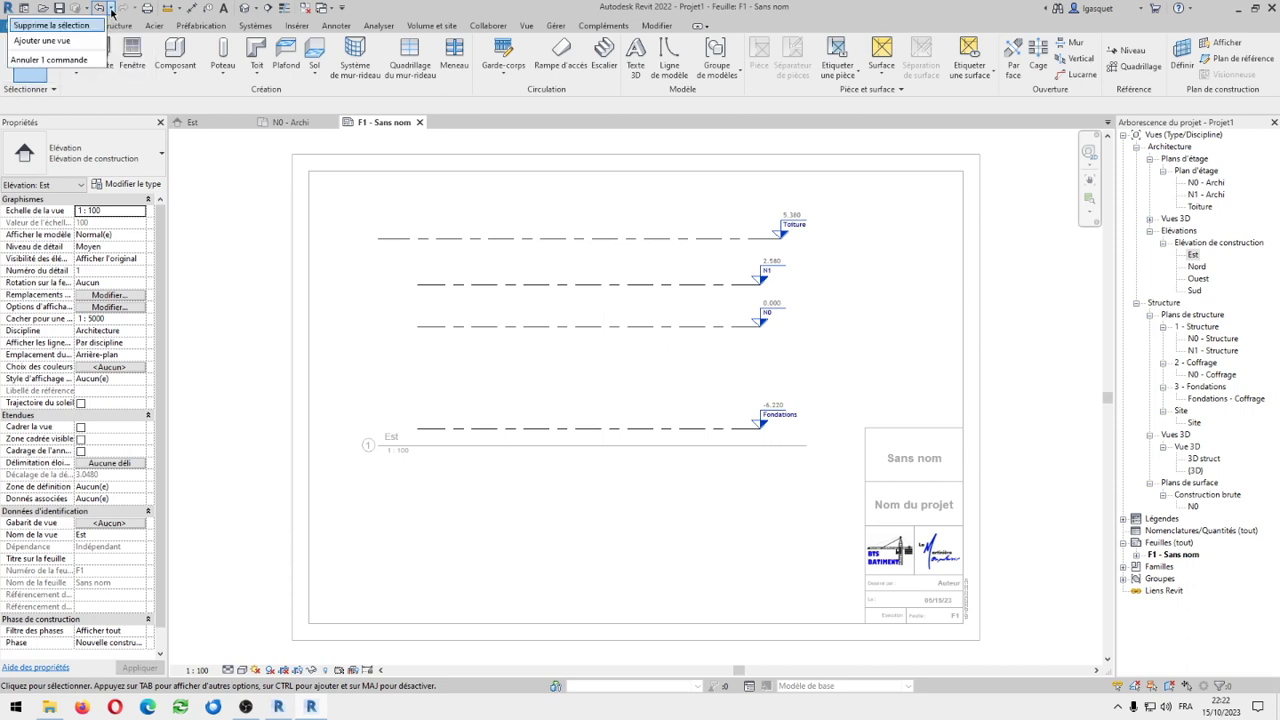
pyautogui.click(45, 27)
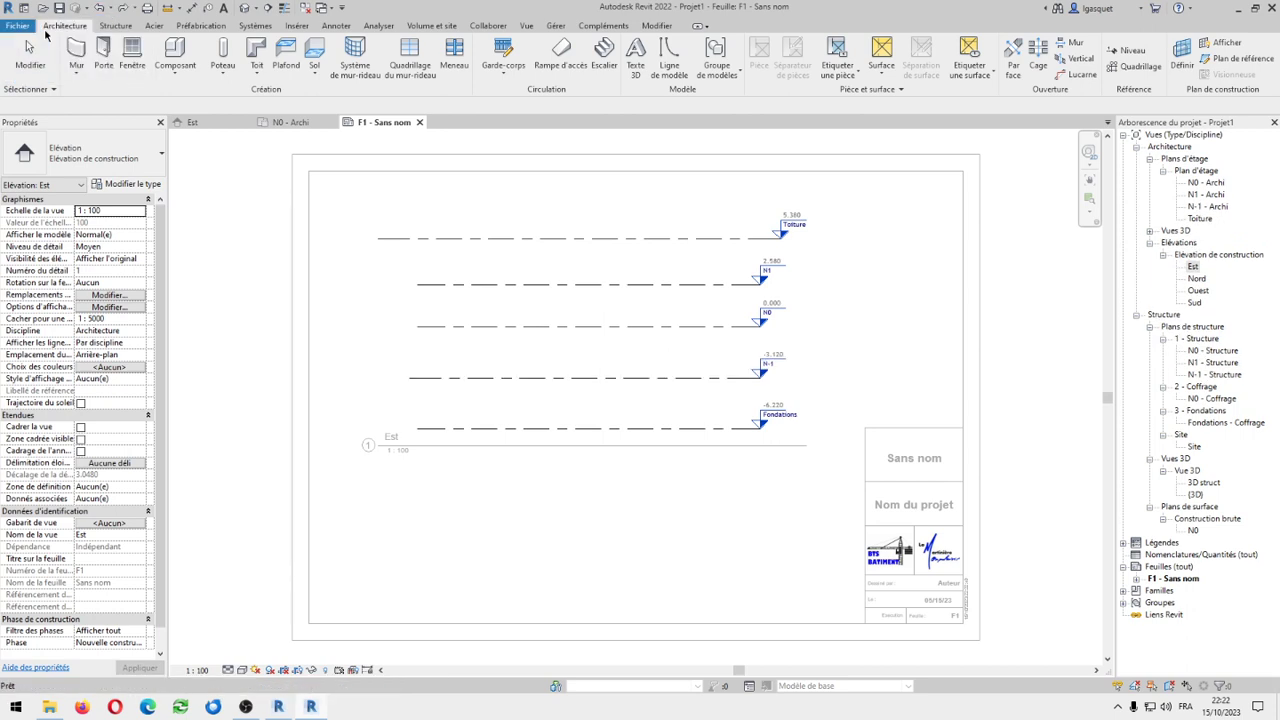
pyautogui.click(671, 386)
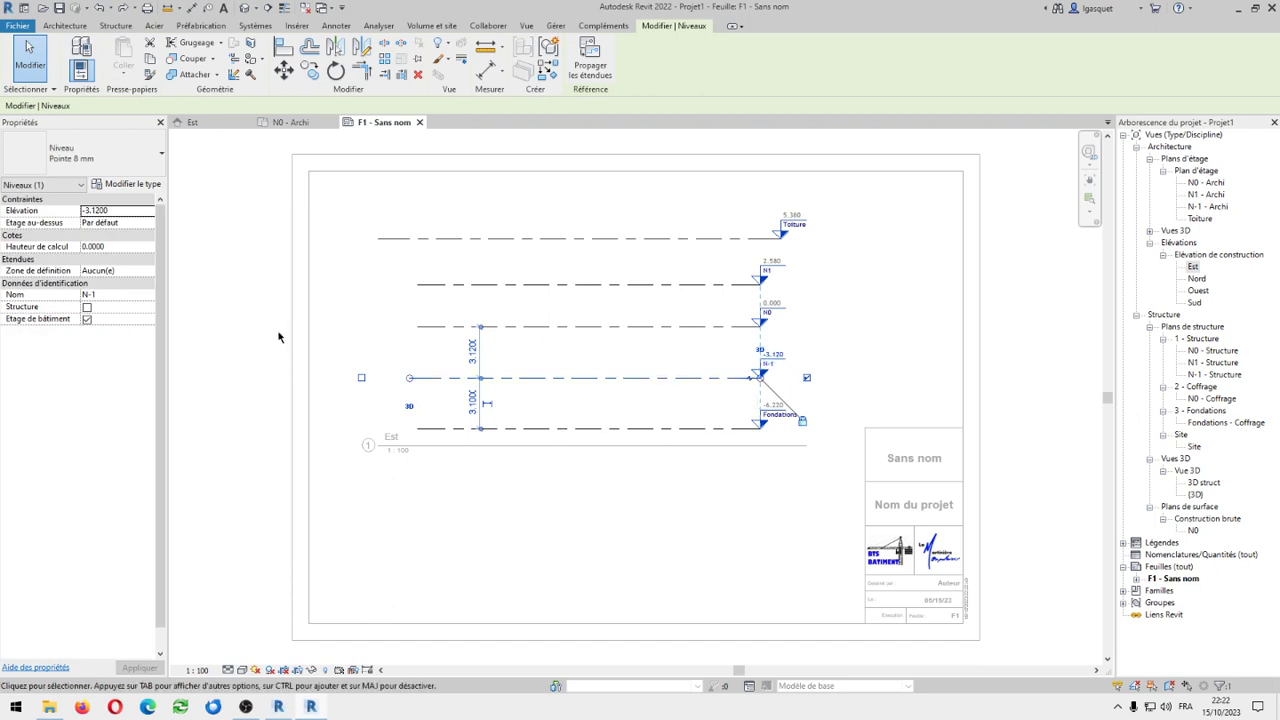
pyautogui.click(242, 319)
pyautogui.doubleClick(242, 319)
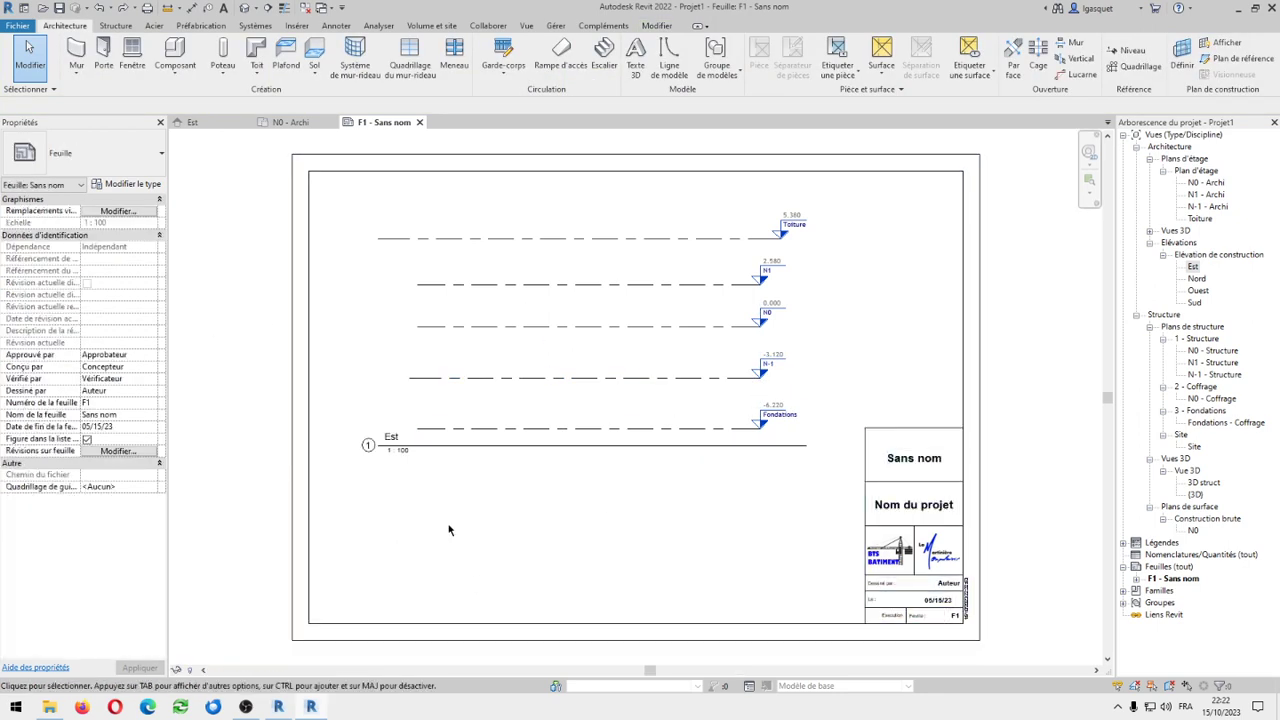
# Shift the Est viewport slightly on sheet F1, then remove it from the sheet
pyautogui.click(308, 530)
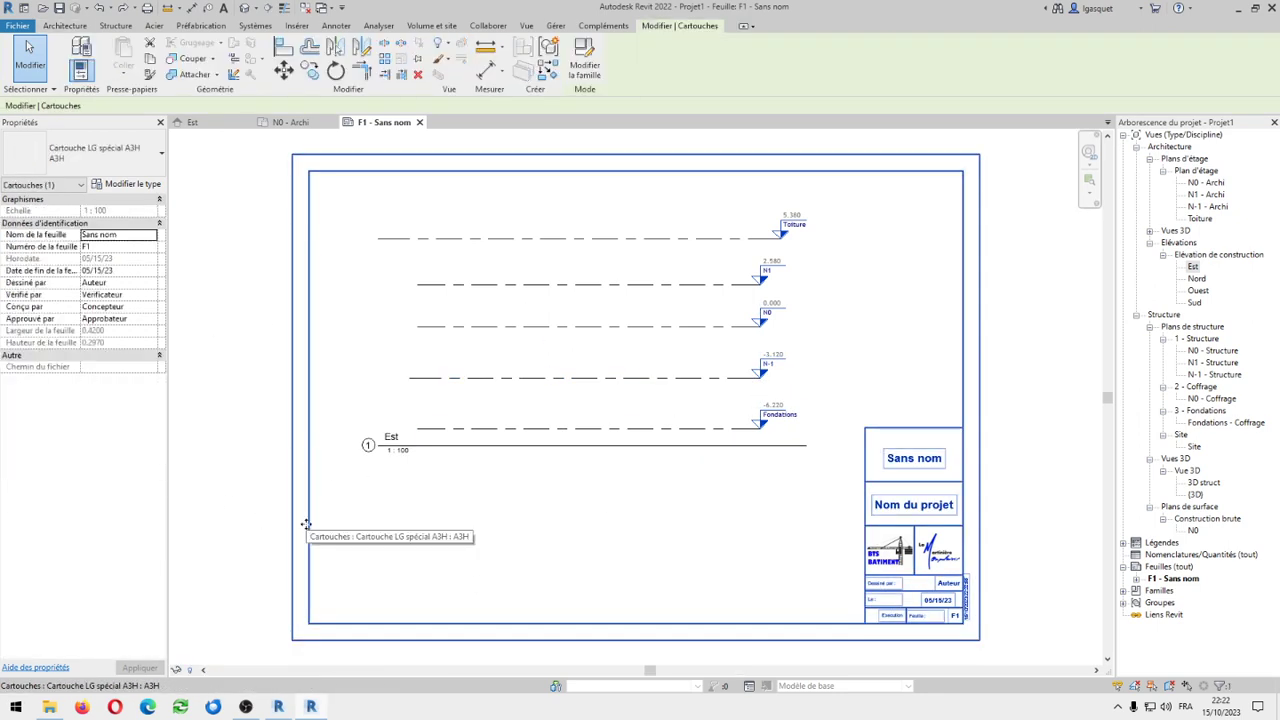
pyautogui.click(494, 434)
pyautogui.moveTo(494, 434); pyautogui.dragTo(607, 508)
pyautogui.click(607, 508)
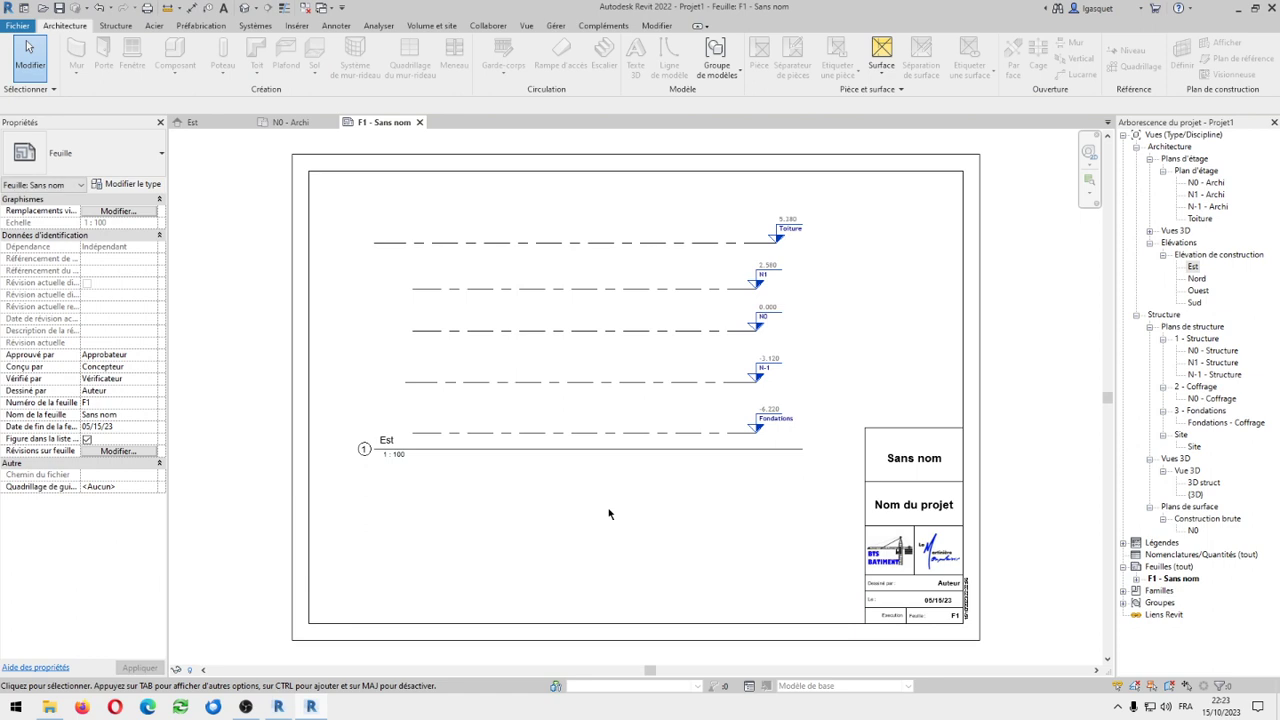
pyautogui.click(643, 359)
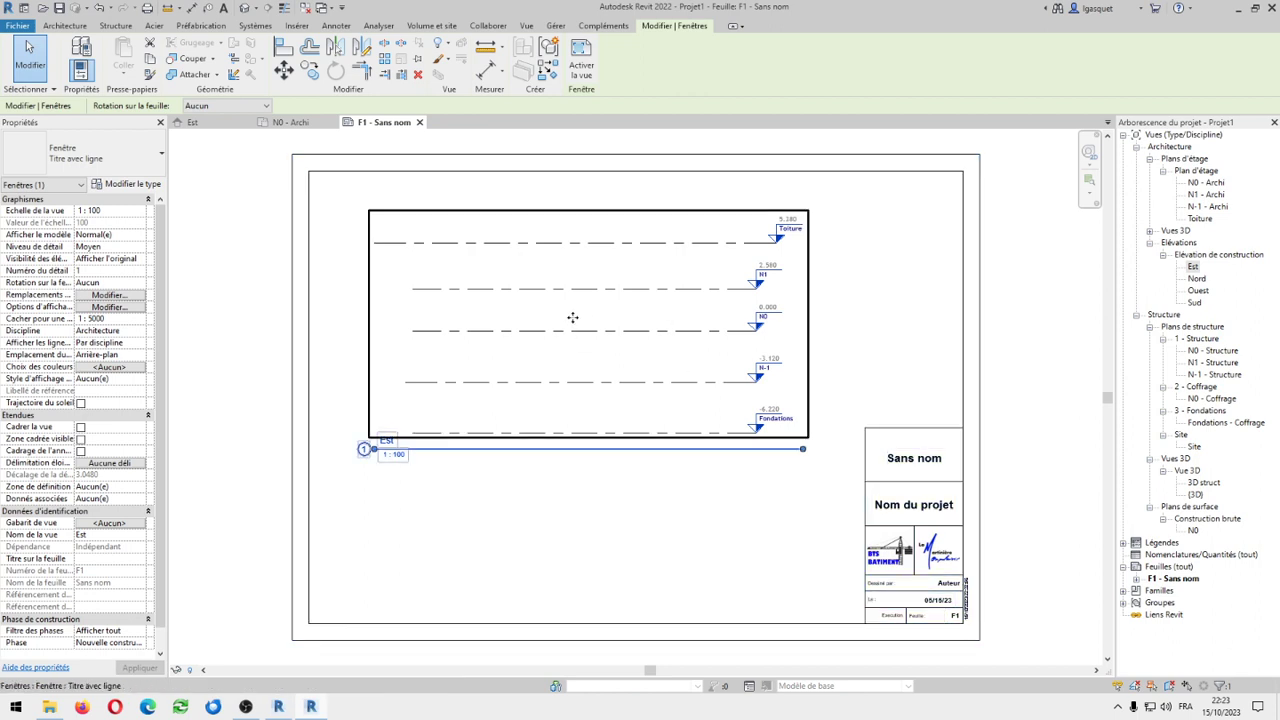
pyautogui.press('Delete')
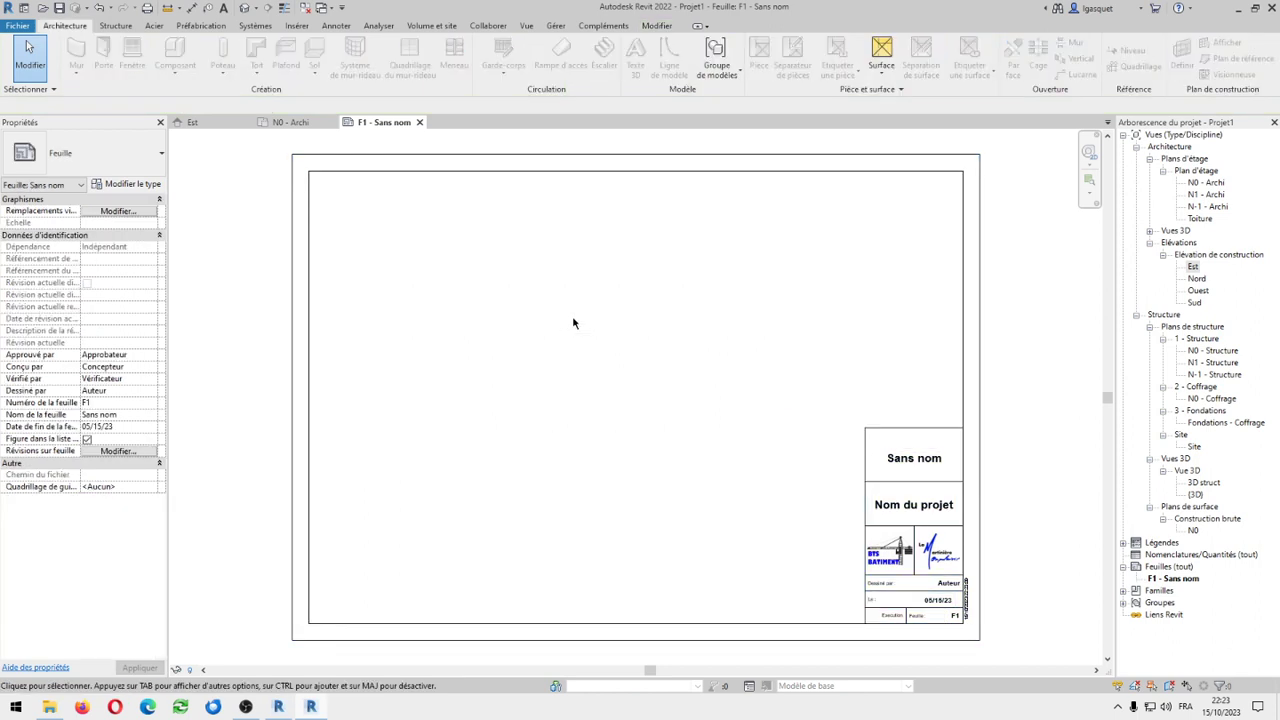
# Return to the Est elevation view and close all the other open views
pyautogui.click(1193, 267)
pyautogui.click(471, 385)
pyautogui.click(193, 123)
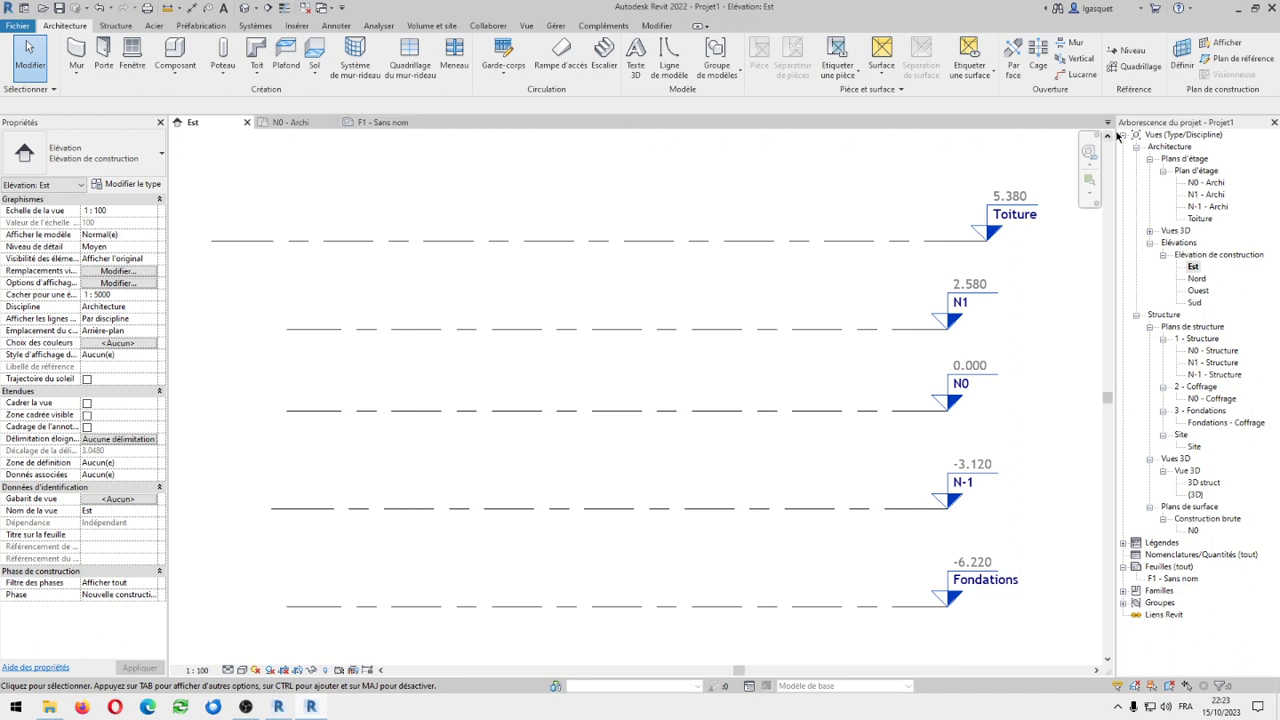
pyautogui.click(305, 14)
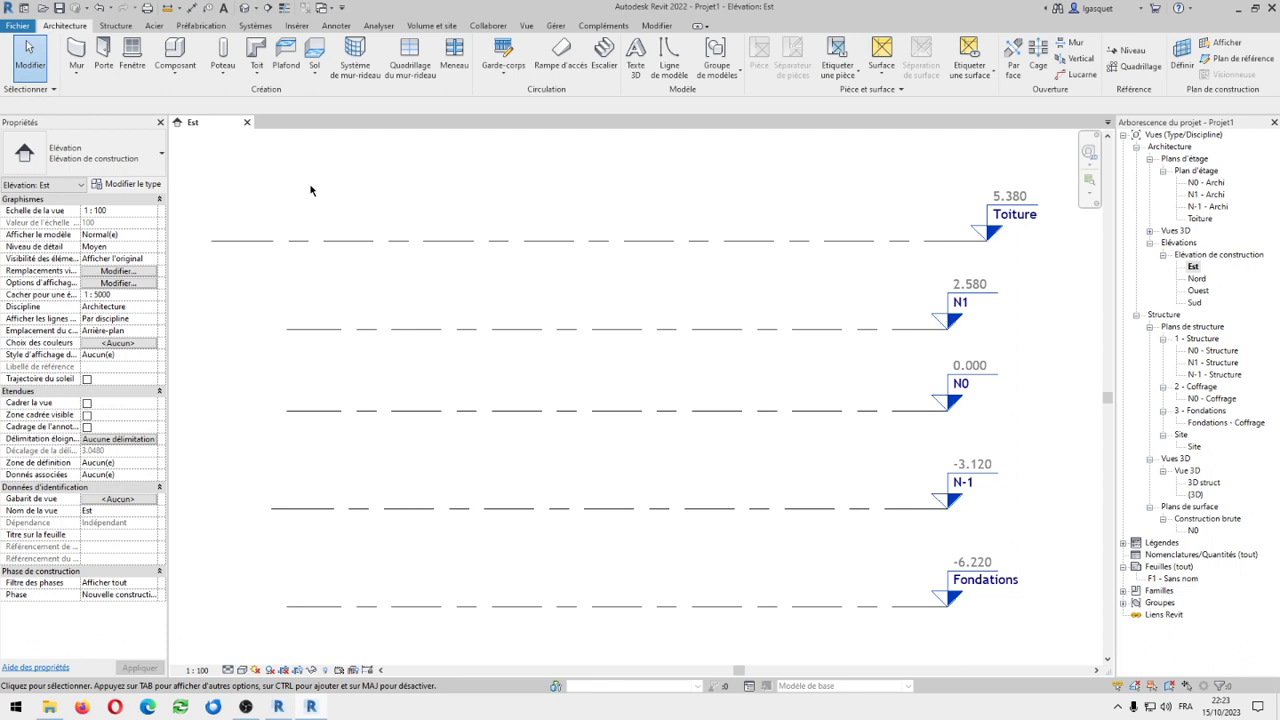
# Review the project's views in the browser, from N0 - Archi down to the Construction brute area plans, without opening them
pyautogui.click(1205, 183)
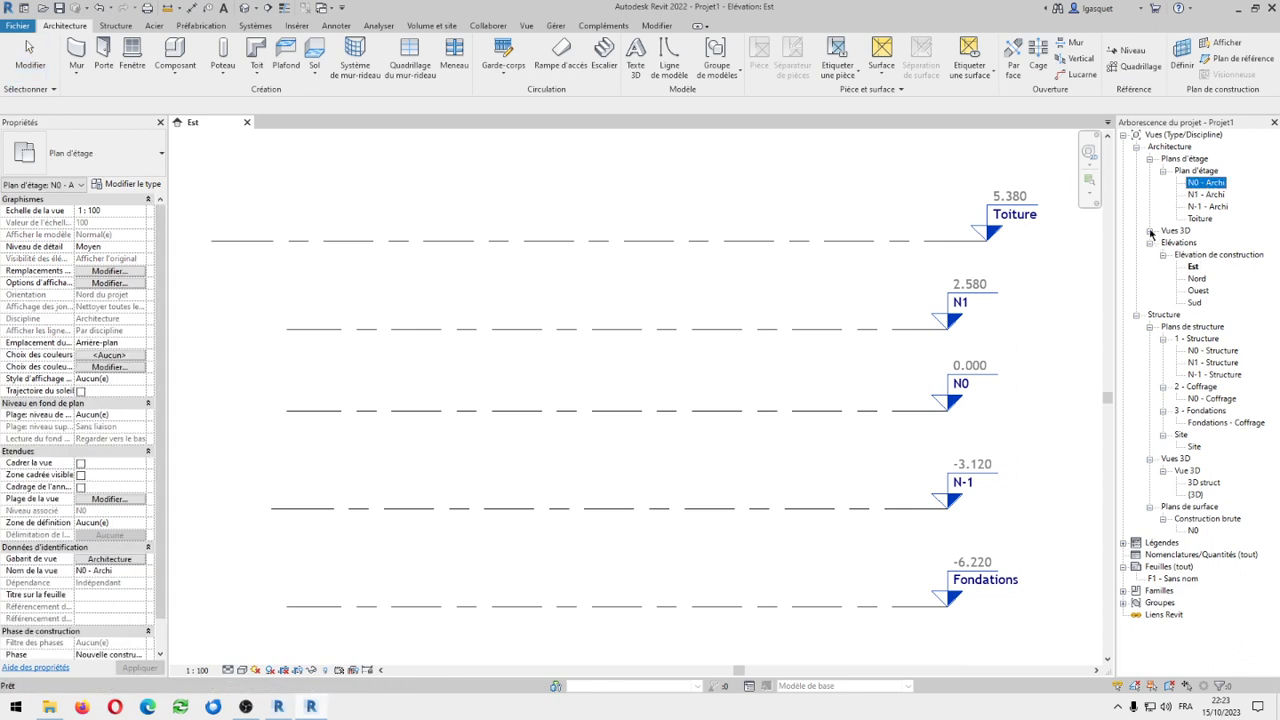
pyautogui.click(1208, 519)
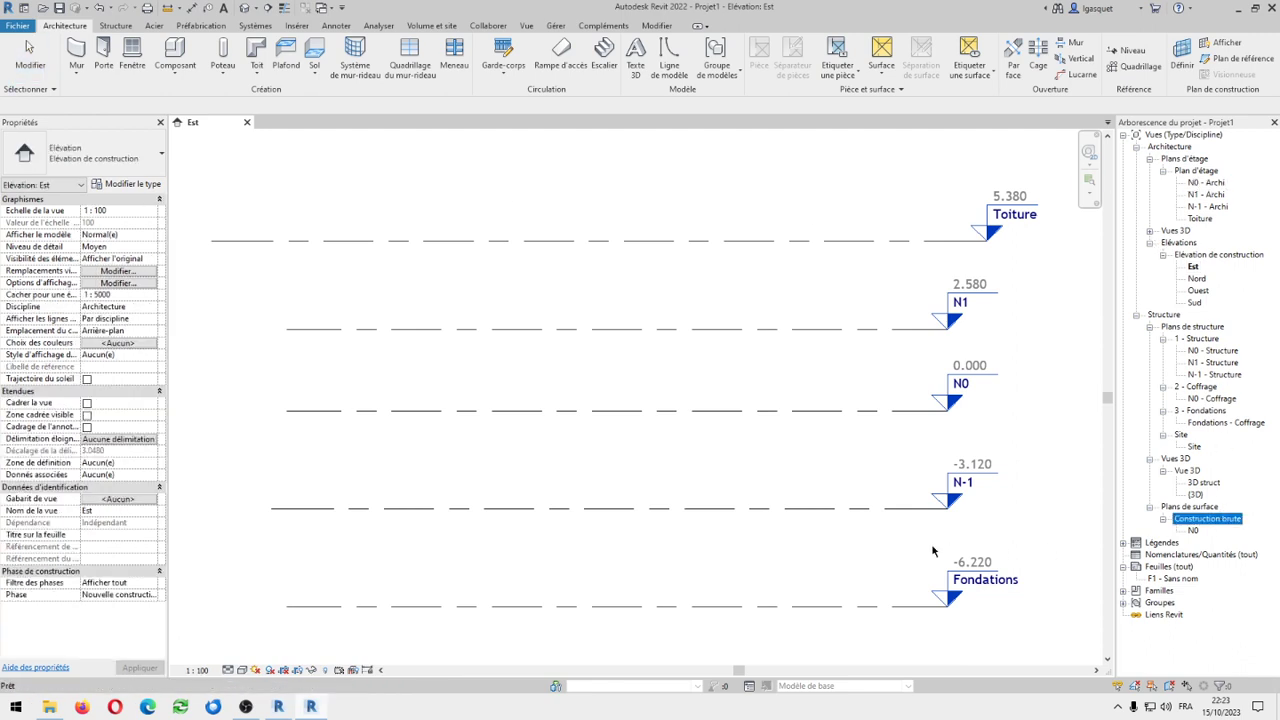
pyautogui.click(884, 555)
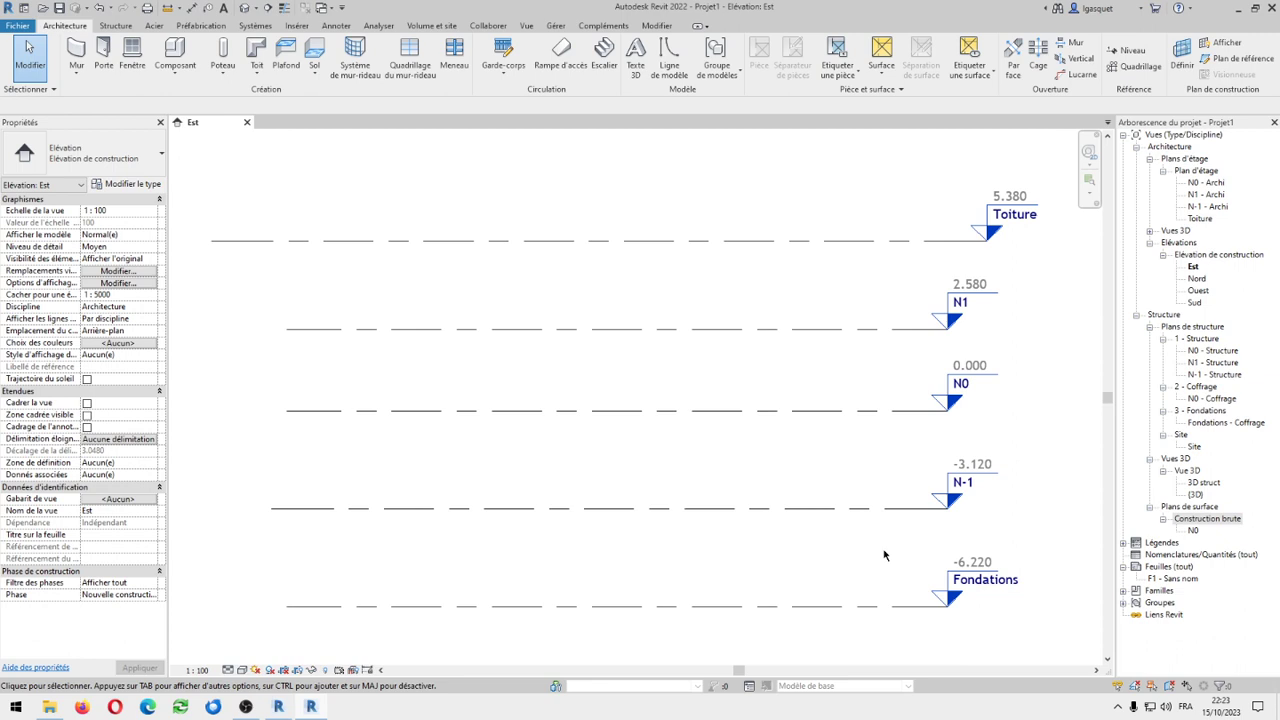
pyautogui.click(816, 509)
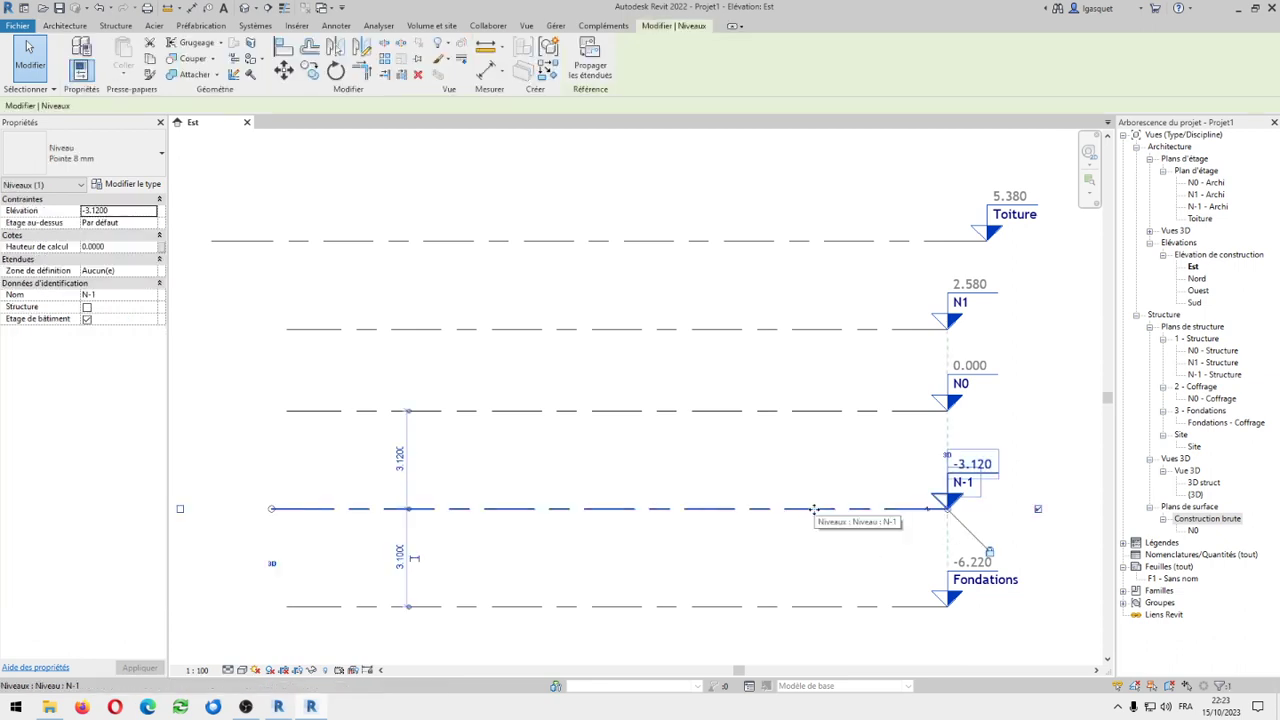
pyautogui.press('Delete')
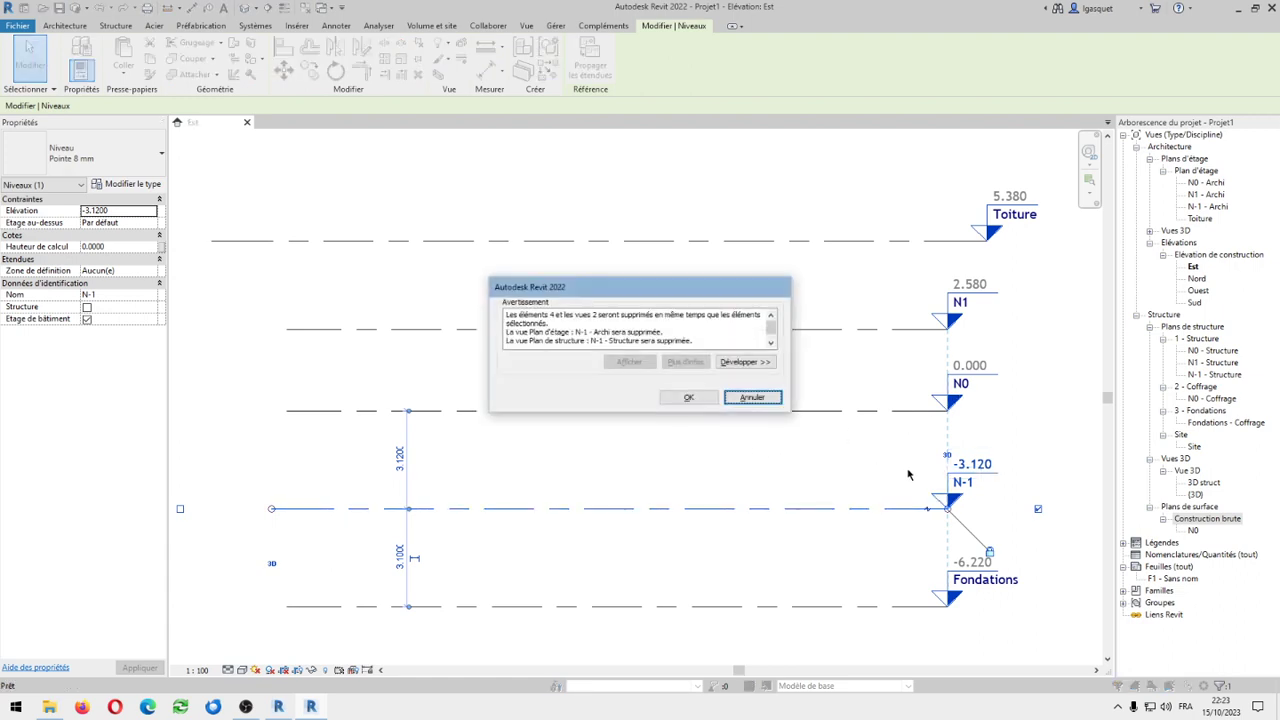
pyautogui.press('Escape')
pyautogui.press('Escape')
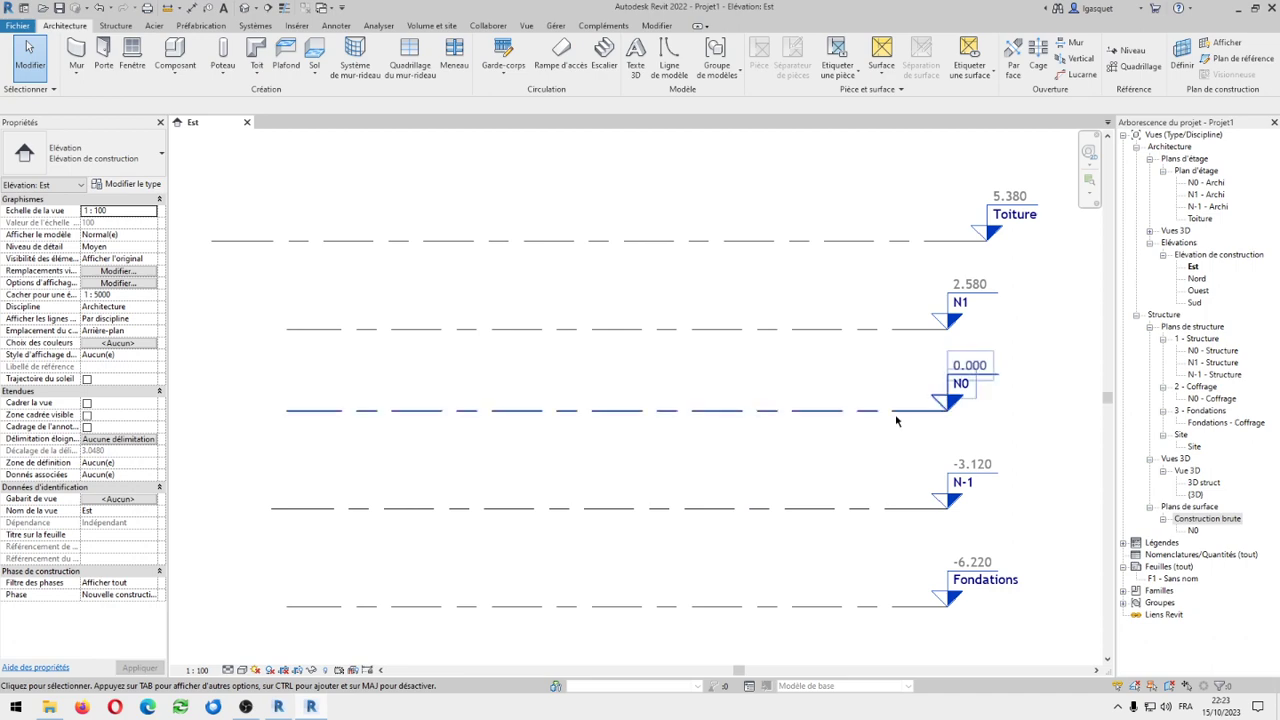
# Inspect levels N-1, N0, N1 and Fondations one after another in the Est elevation
pyautogui.click(905, 510)
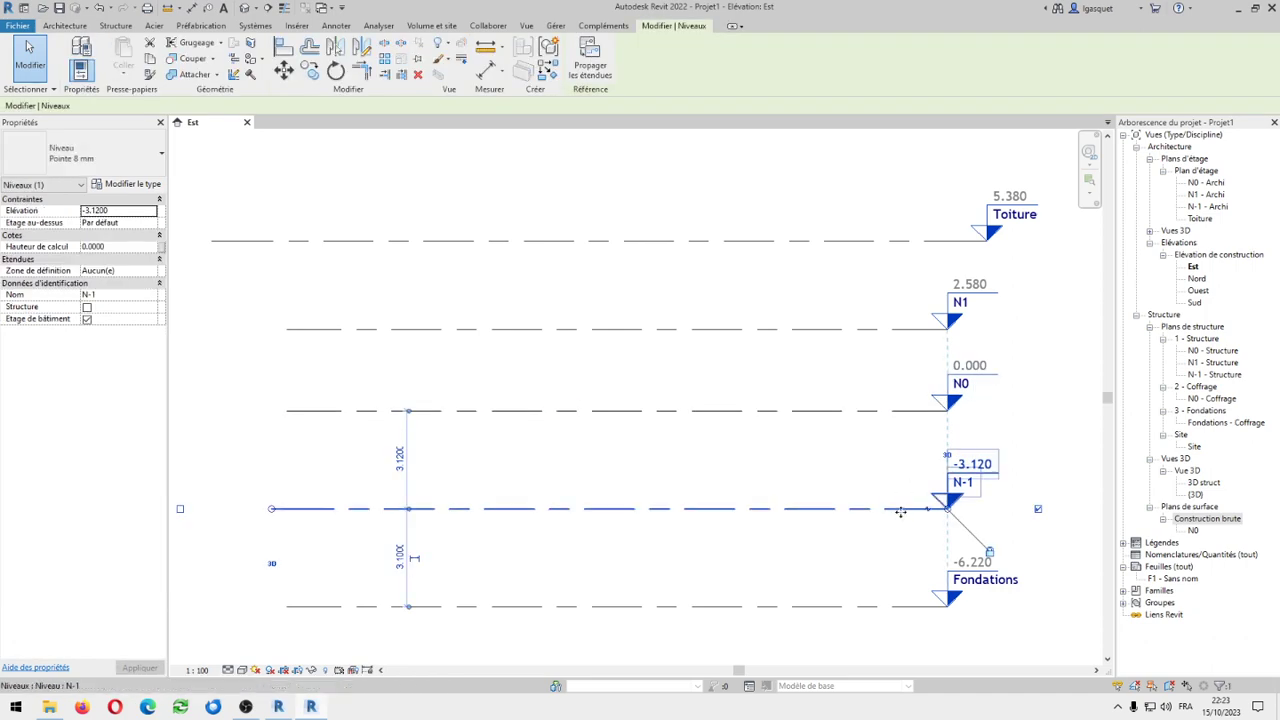
pyautogui.click(900, 411)
pyautogui.click(894, 325)
pyautogui.click(894, 330)
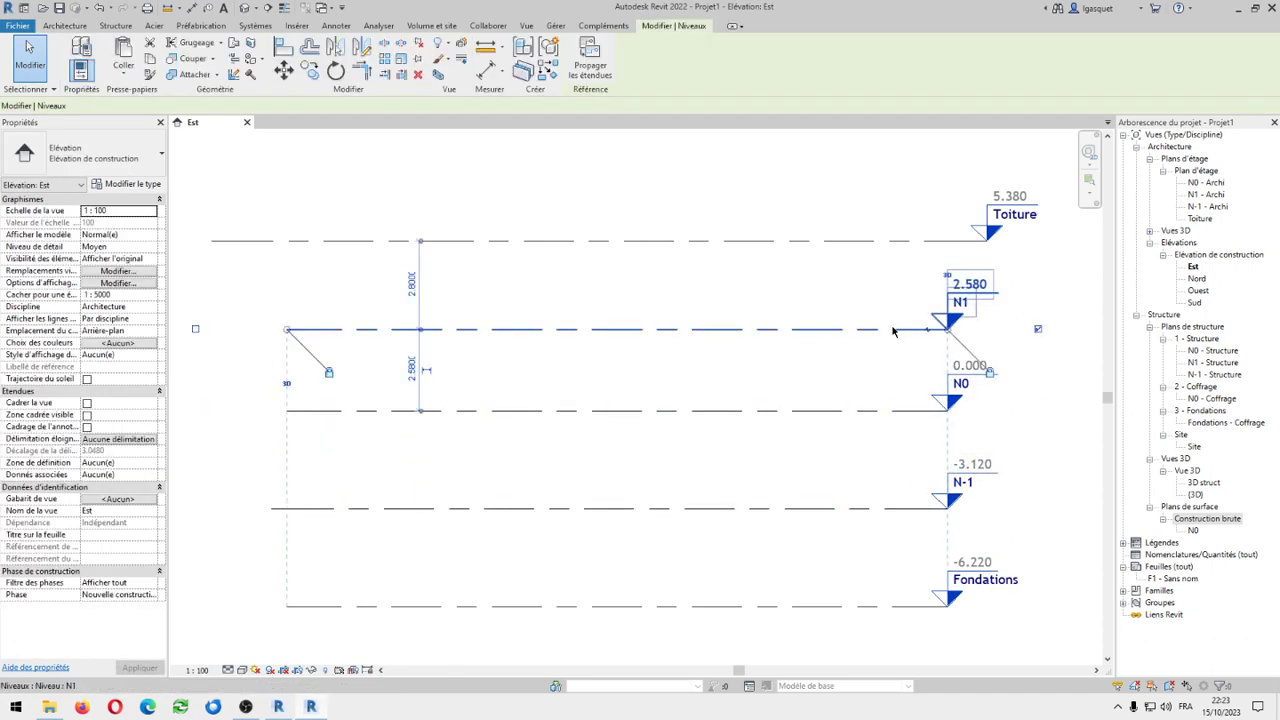
pyautogui.click(884, 606)
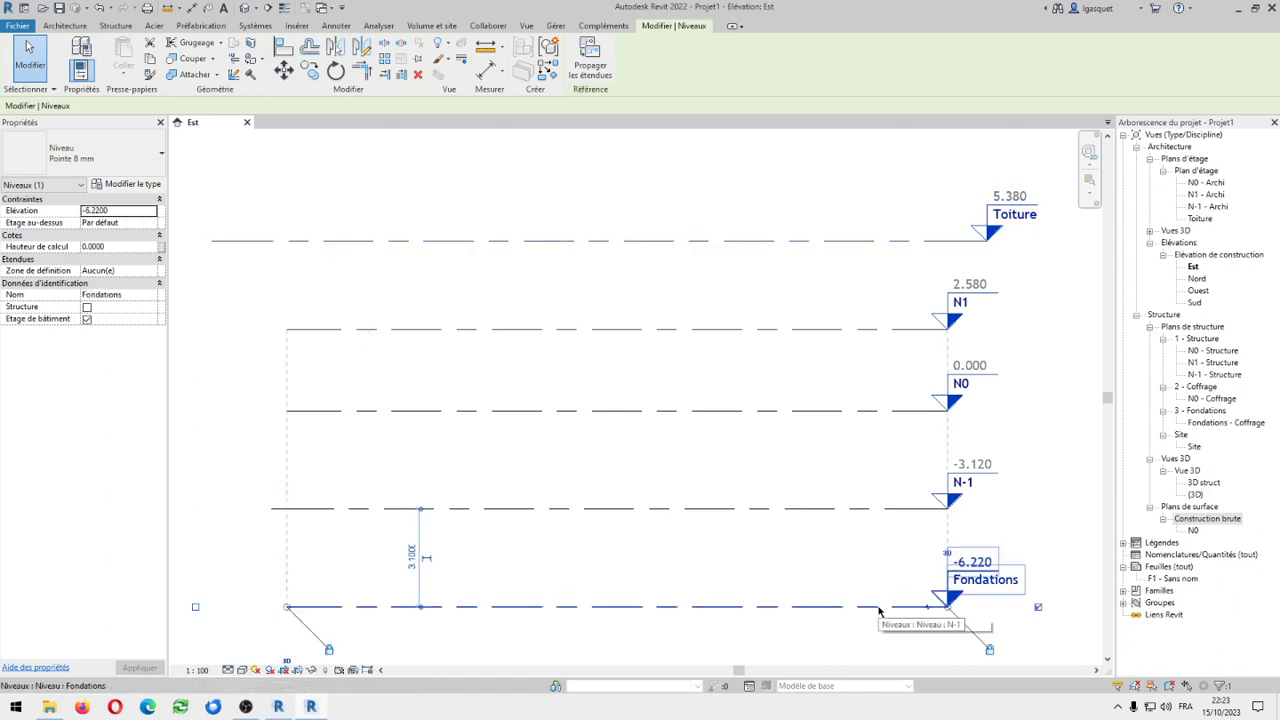
# Delete level N-1 from the Est elevation together with its N-1 - Archi and N-1 - Structure plan views
pyautogui.click(874, 509)
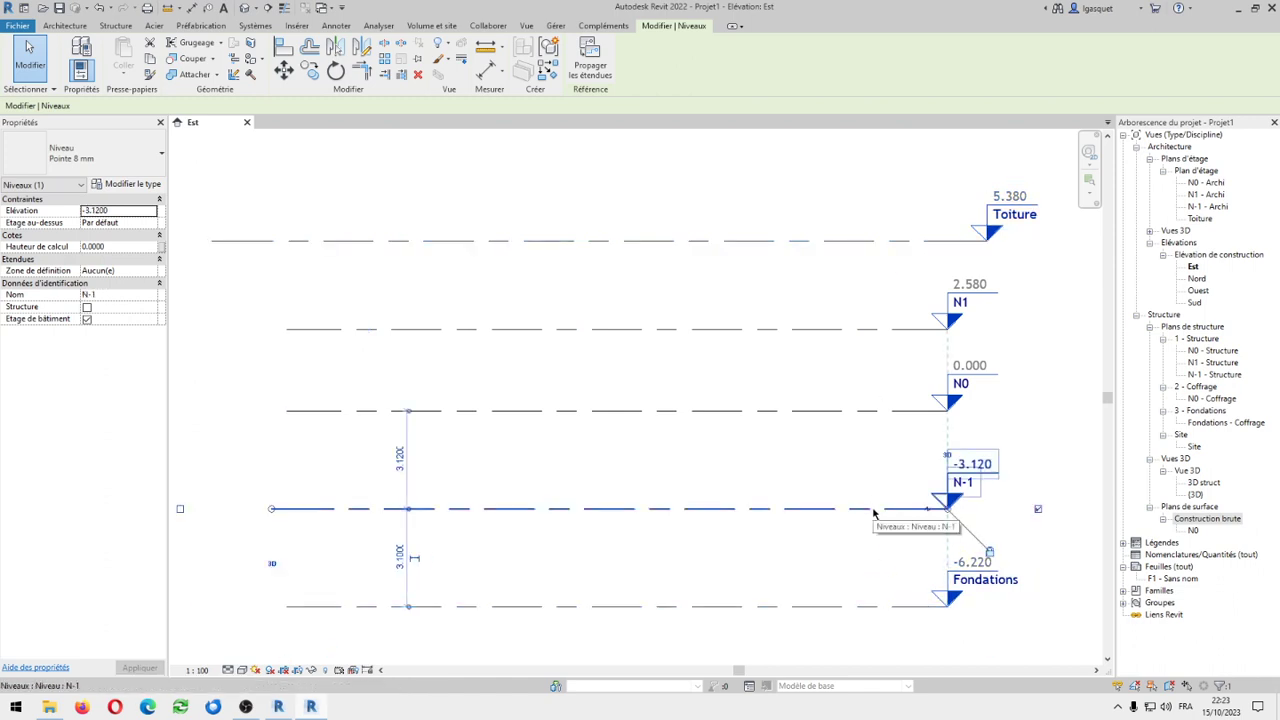
pyautogui.press('Delete')
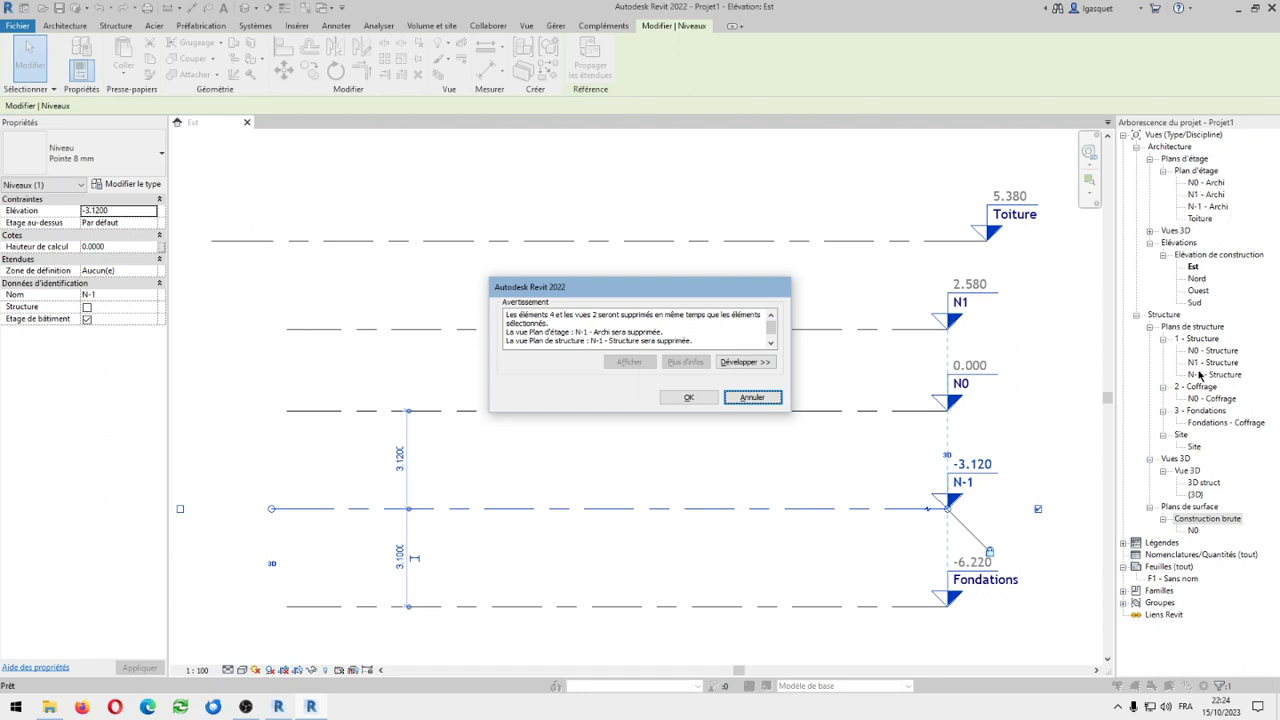
pyautogui.click(688, 397)
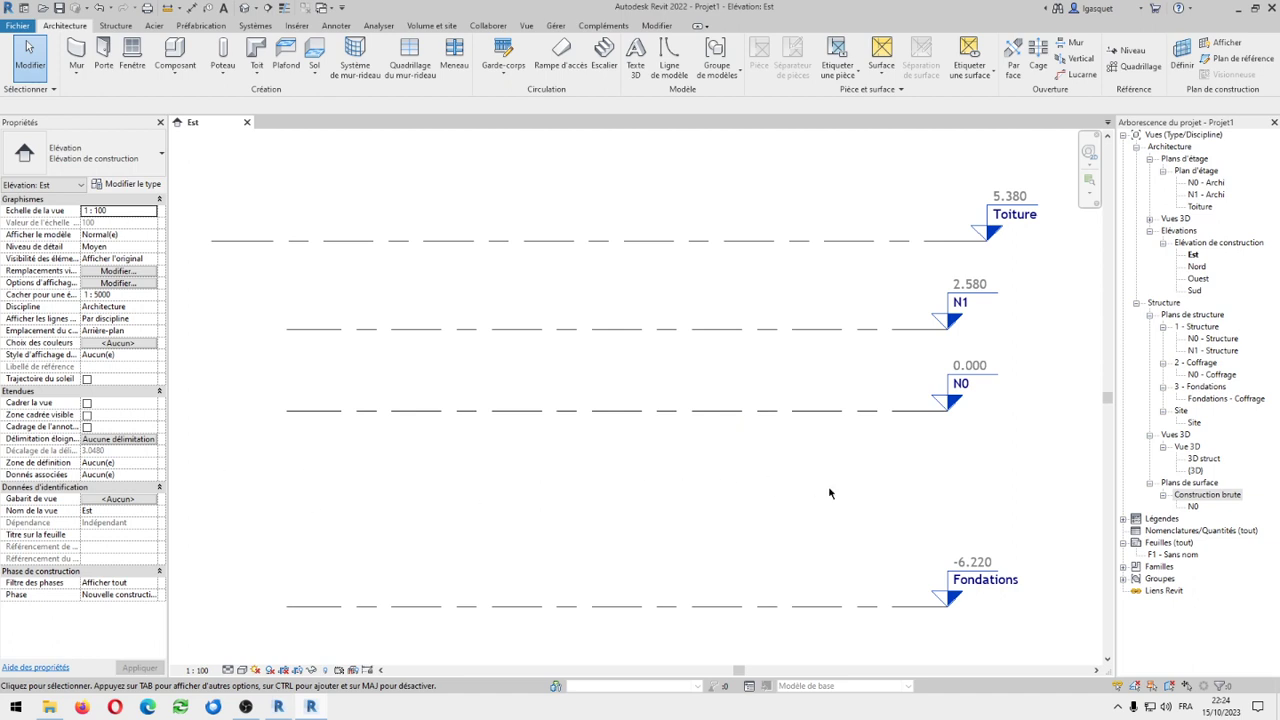
# Examine level N0 and its related plan views N0 - Archi, N0 - Structure and N0 - Coffrage in the project browser
pyautogui.click(1200, 194)
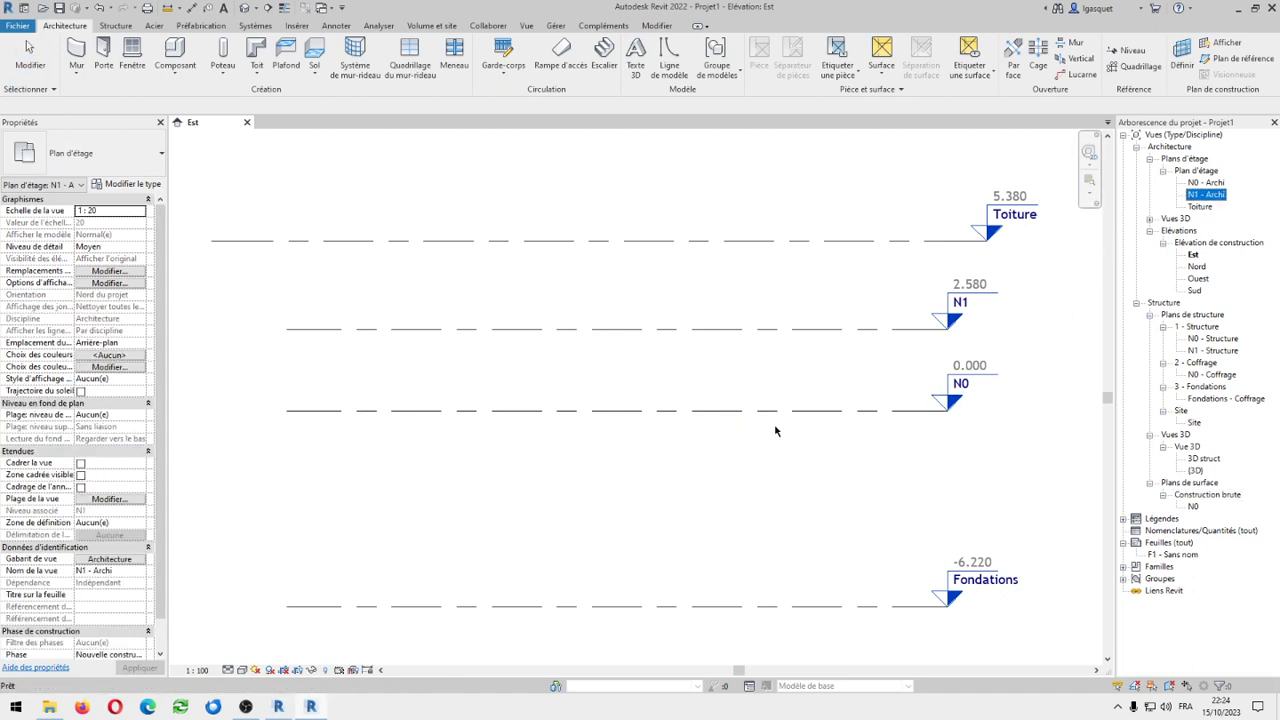
pyautogui.click(810, 411)
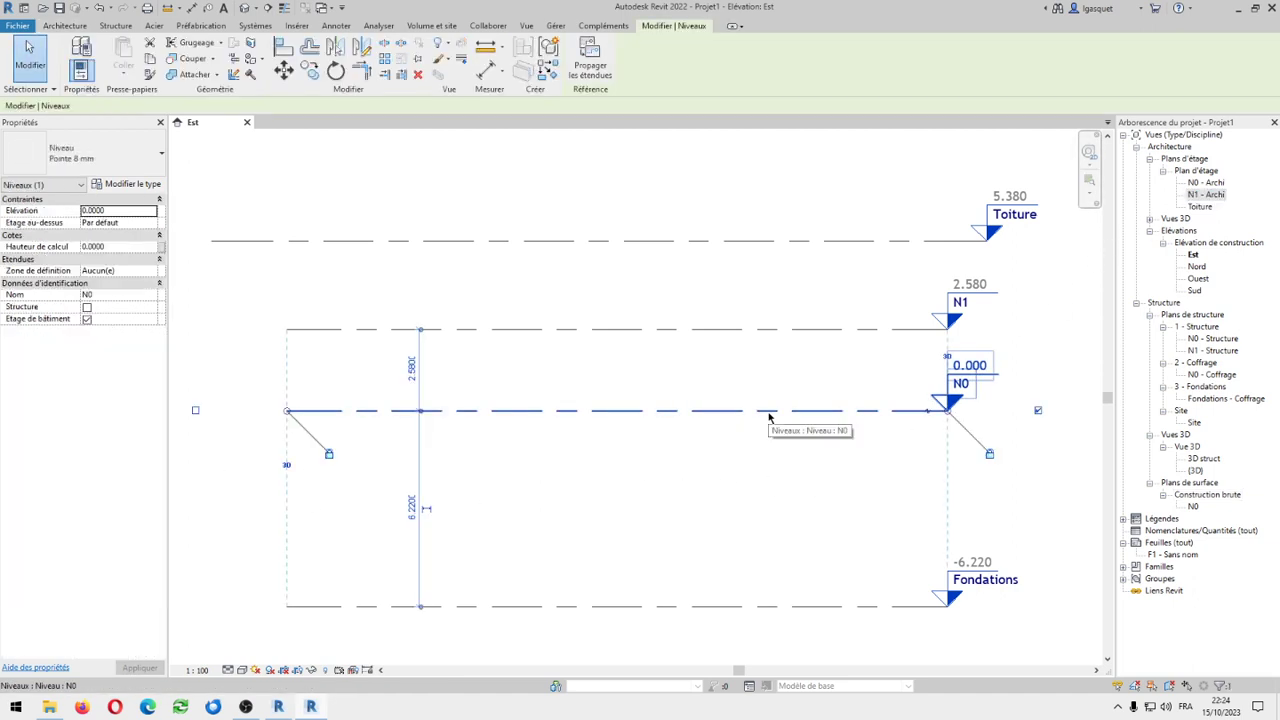
pyautogui.click(734, 500)
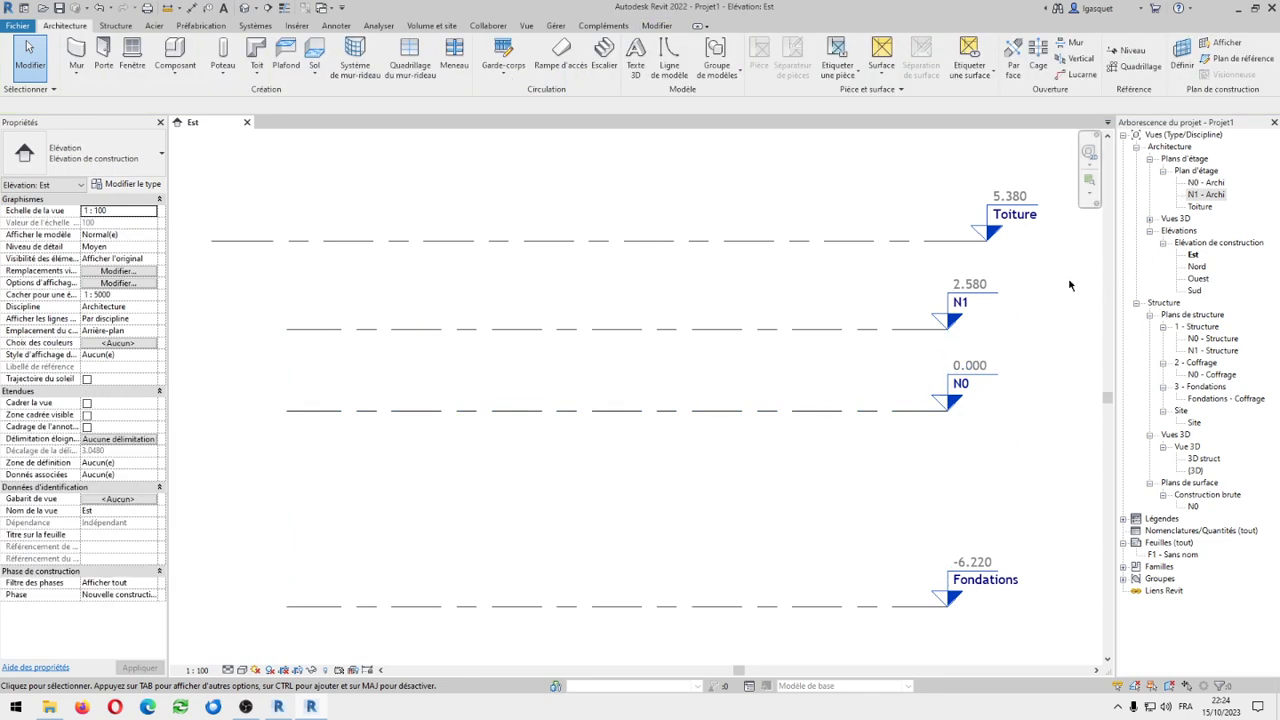
pyautogui.click(1207, 184)
pyautogui.click(1215, 339)
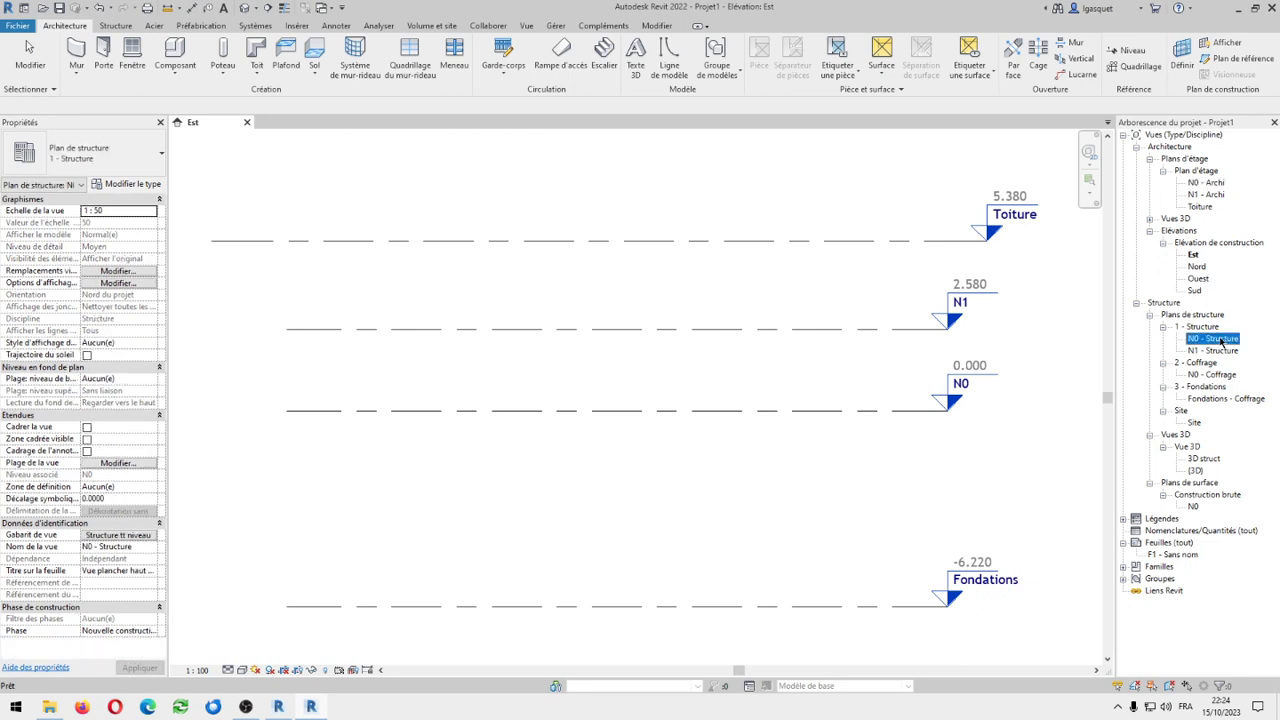
pyautogui.click(1219, 376)
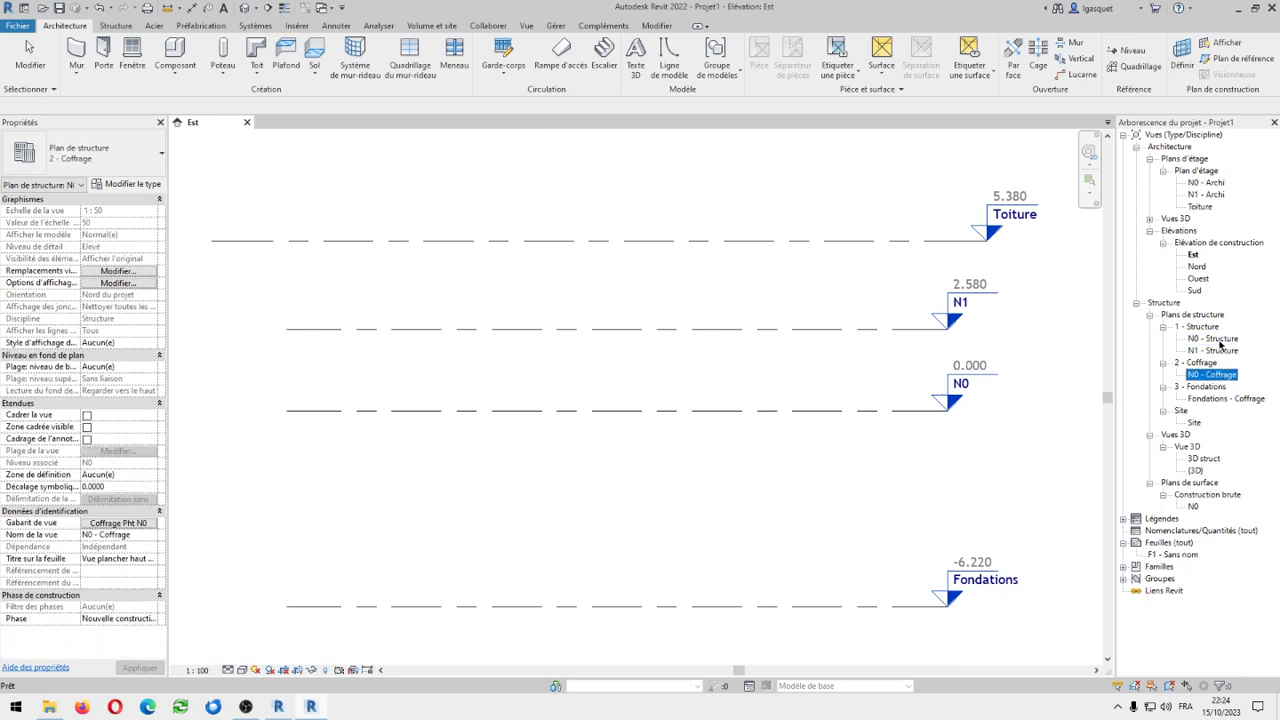
pyautogui.keyDown('ctrl'); pyautogui.click(1220, 341); pyautogui.keyUp('ctrl')
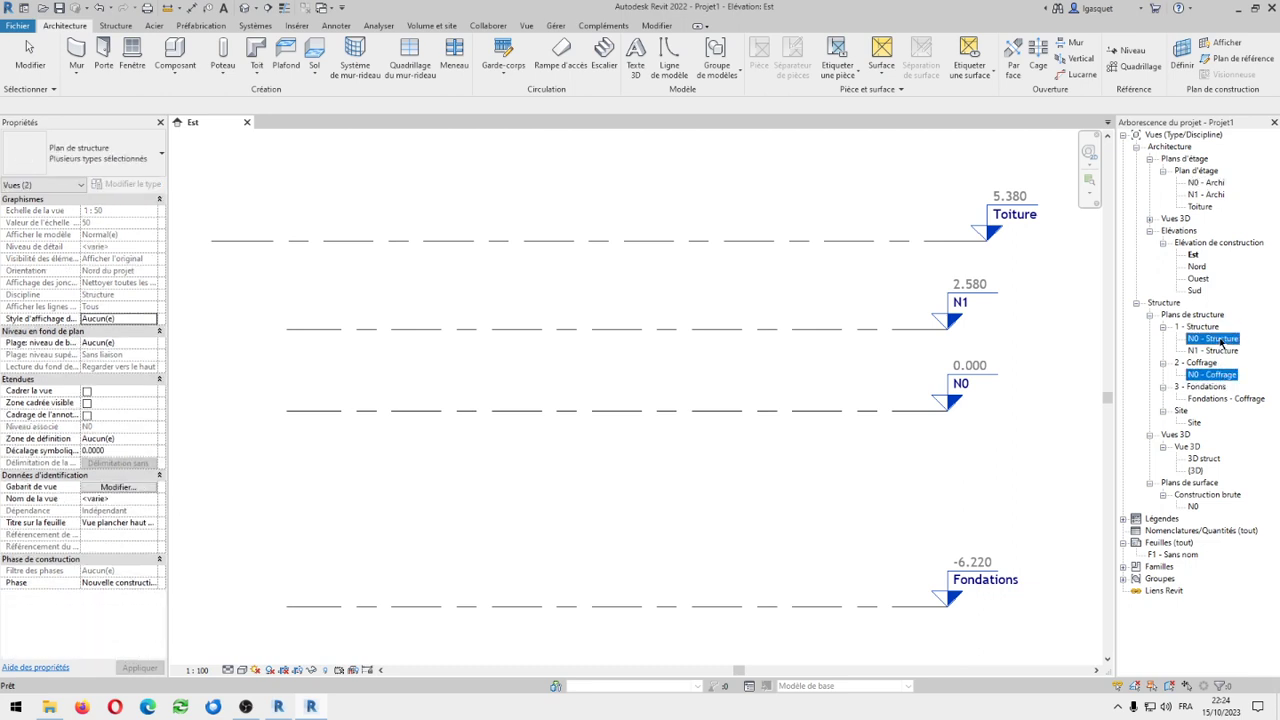
pyautogui.keyDown('ctrl'); pyautogui.click(1212, 184); pyautogui.keyUp('ctrl')
pyautogui.click(874, 428)
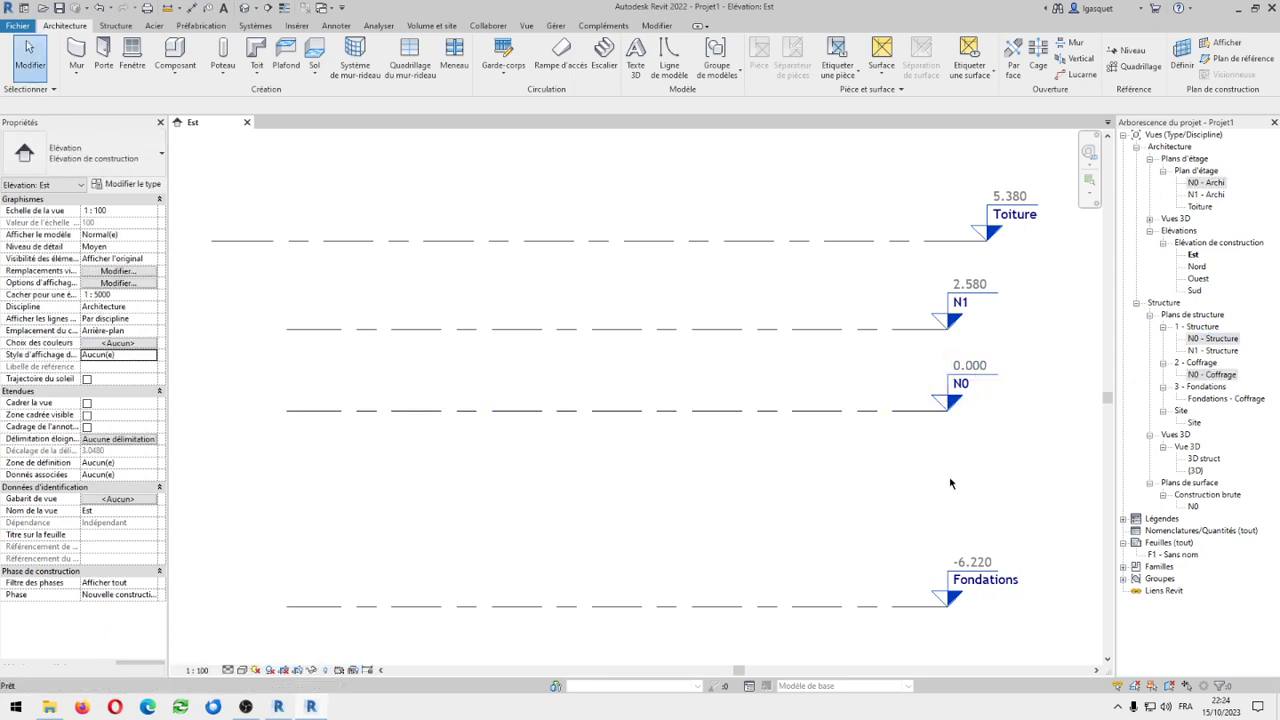
pyautogui.click(852, 412)
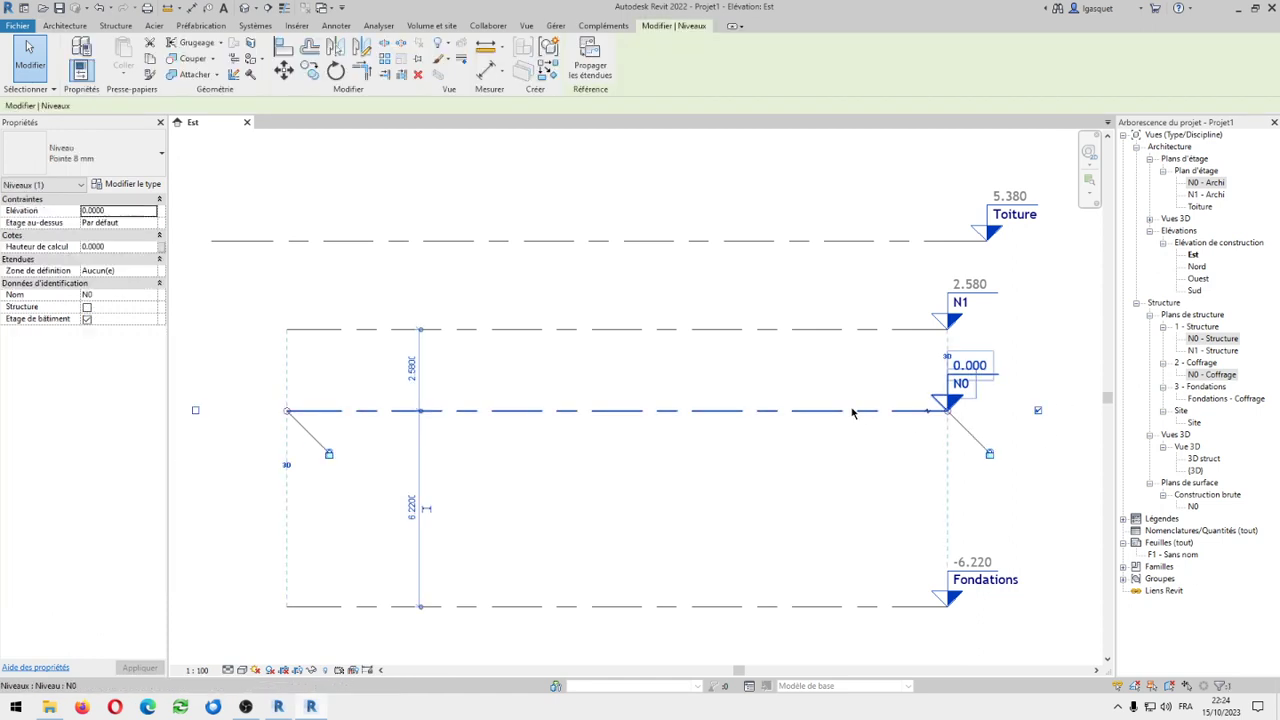
# Set the elevation of the Fondations level to -1 in the Est view
pyautogui.click(986, 562)
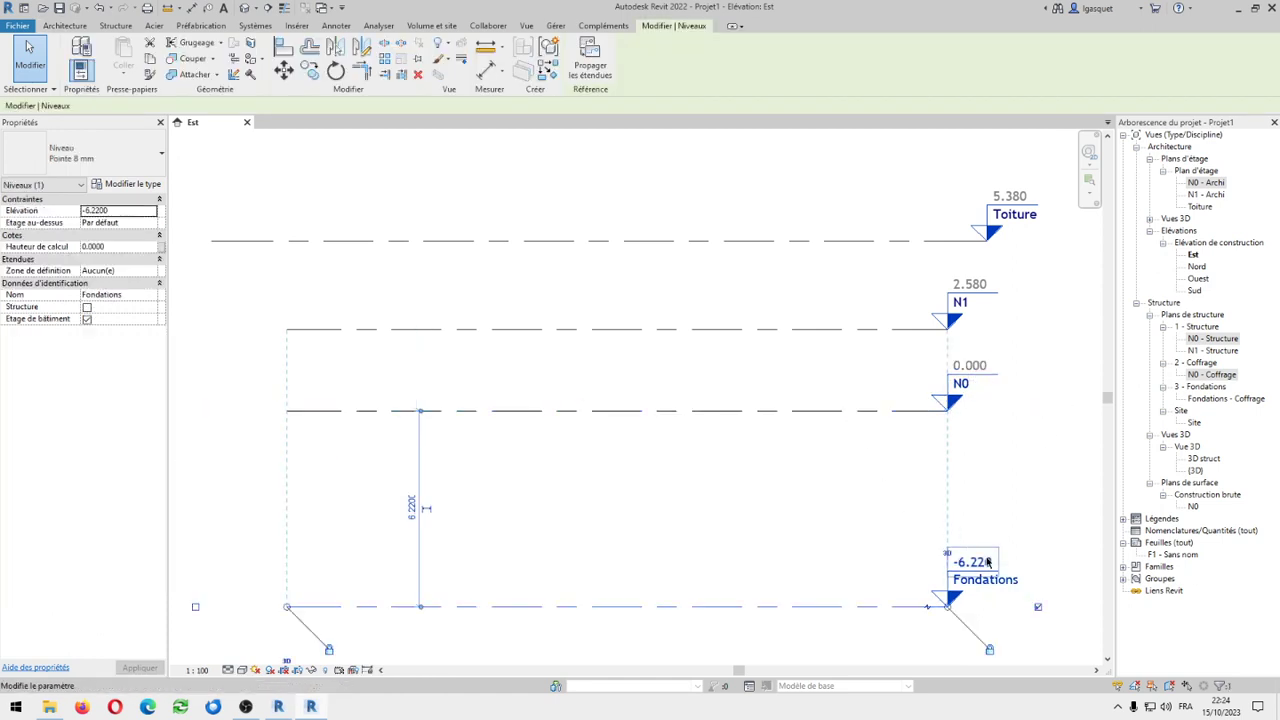
pyautogui.click(986, 562)
pyautogui.press('BackSpace')
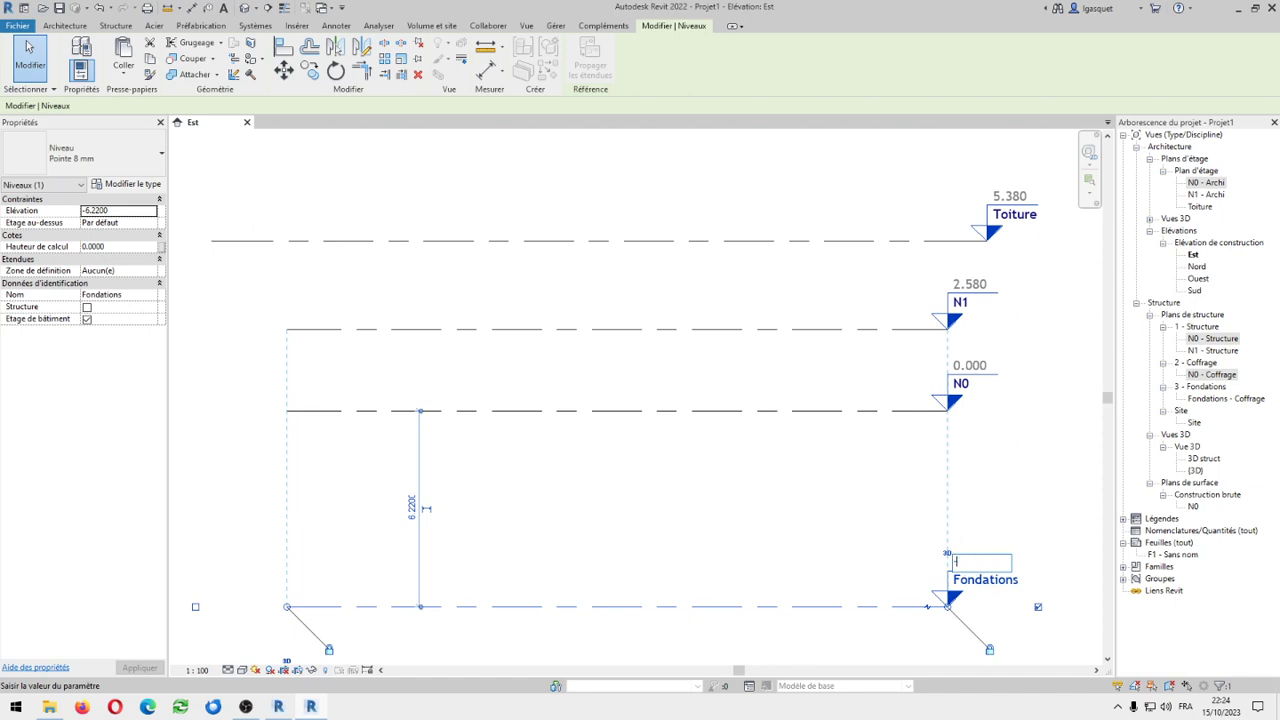
pyautogui.write('-1')
pyautogui.press('Return')
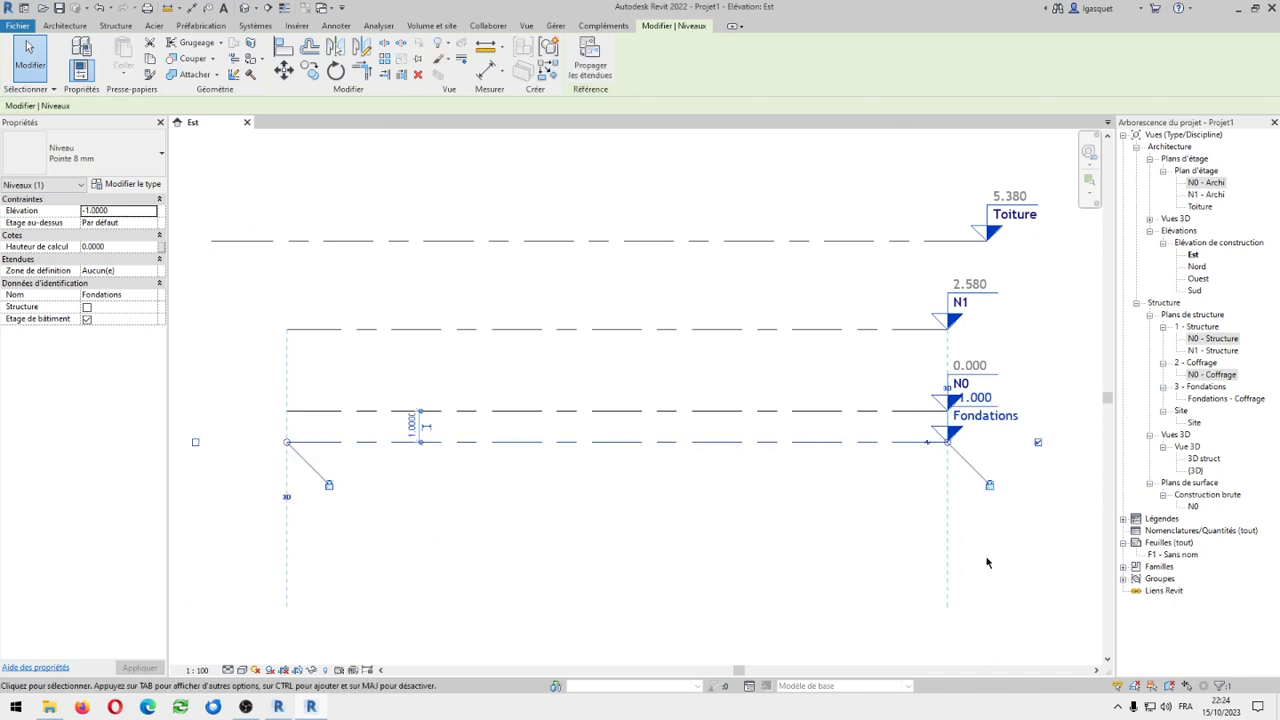
pyautogui.click(972, 591)
# Try moving the Fondations level freely down to about -1.4 in the Est elevation, and undo the move
pyautogui.scroll(2, 937, 384)
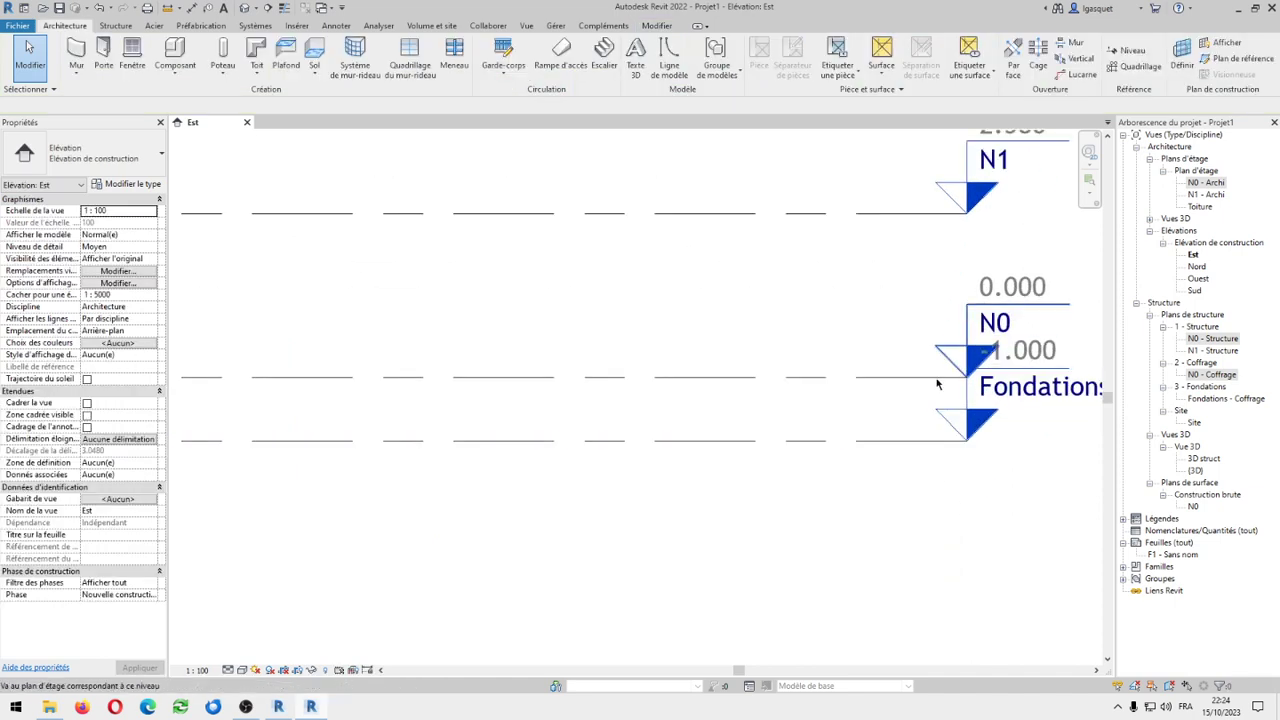
pyautogui.click(908, 377)
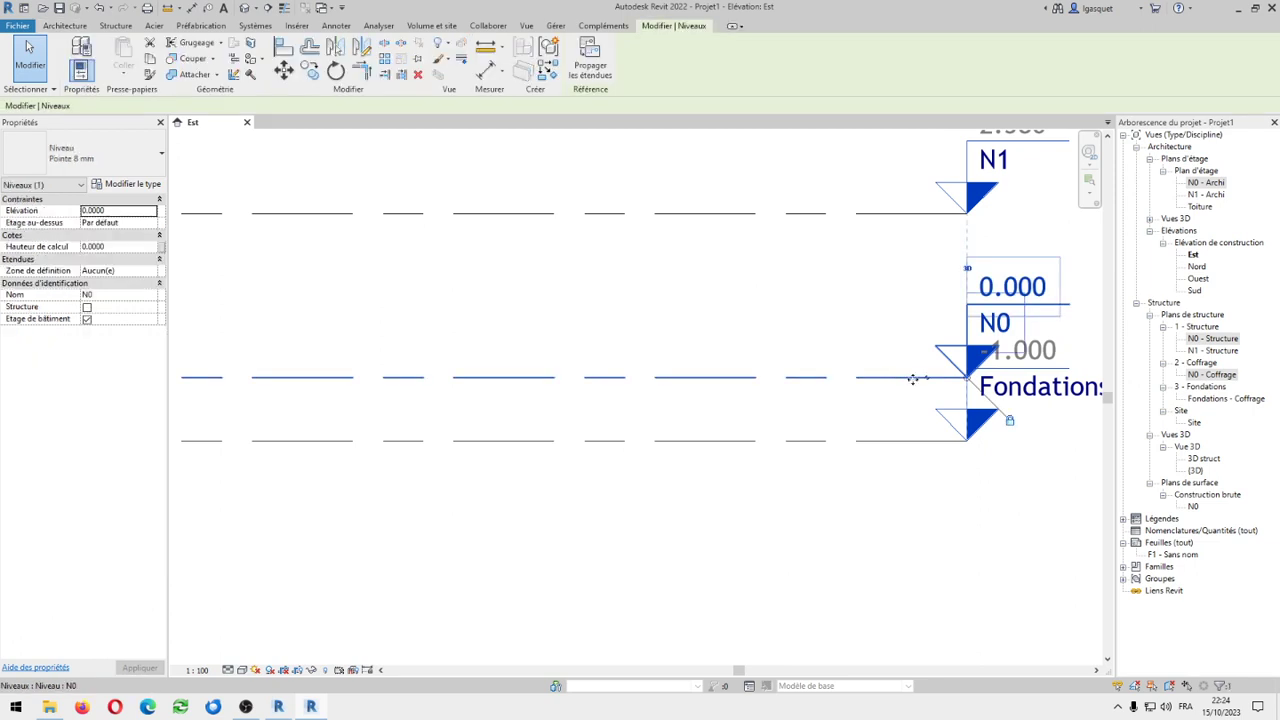
pyautogui.moveTo(911, 377); pyautogui.dragTo(733, 466, button='middle')
pyautogui.click(711, 517)
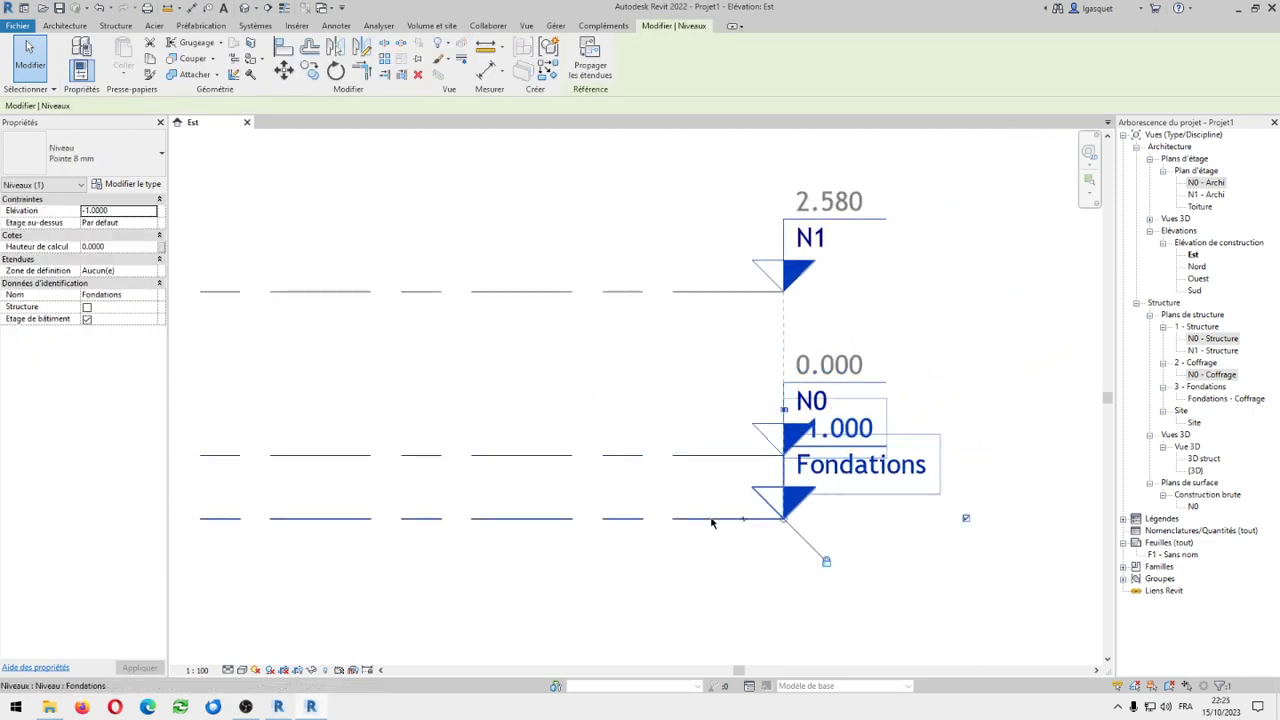
pyautogui.moveTo(730, 518); pyautogui.dragTo(694, 544)
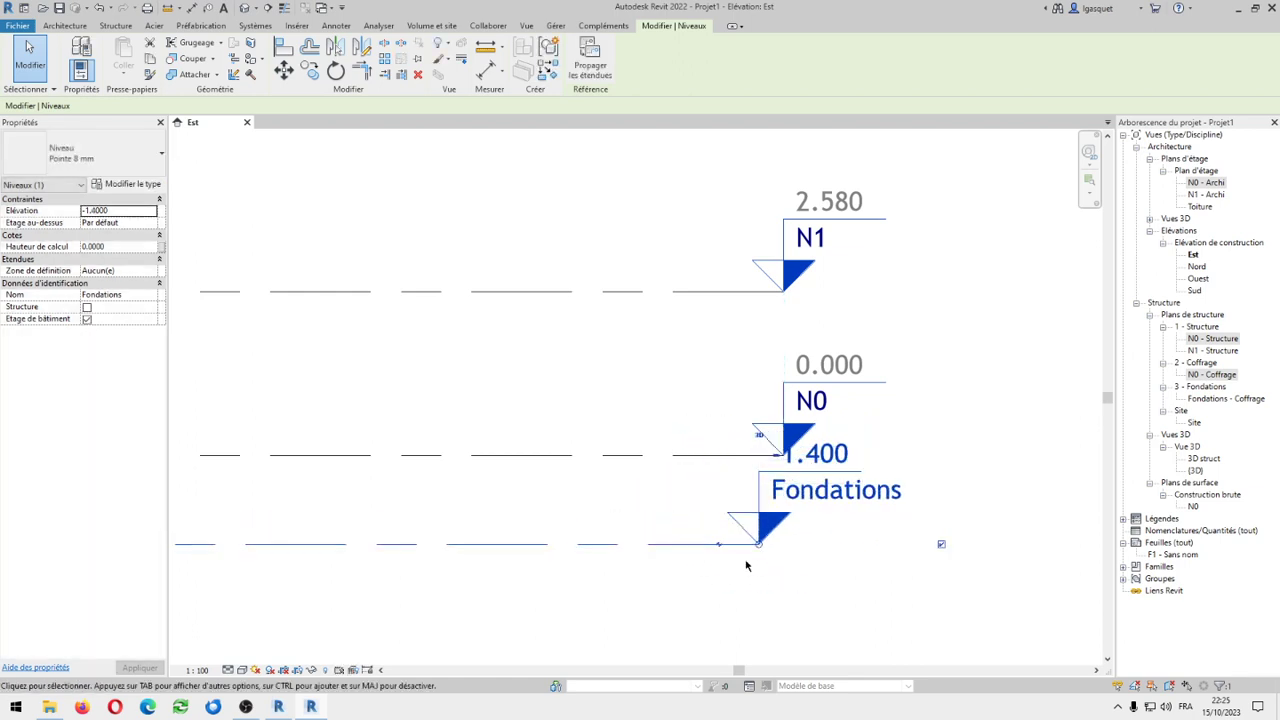
pyautogui.hotkey('ctrl', 'z')
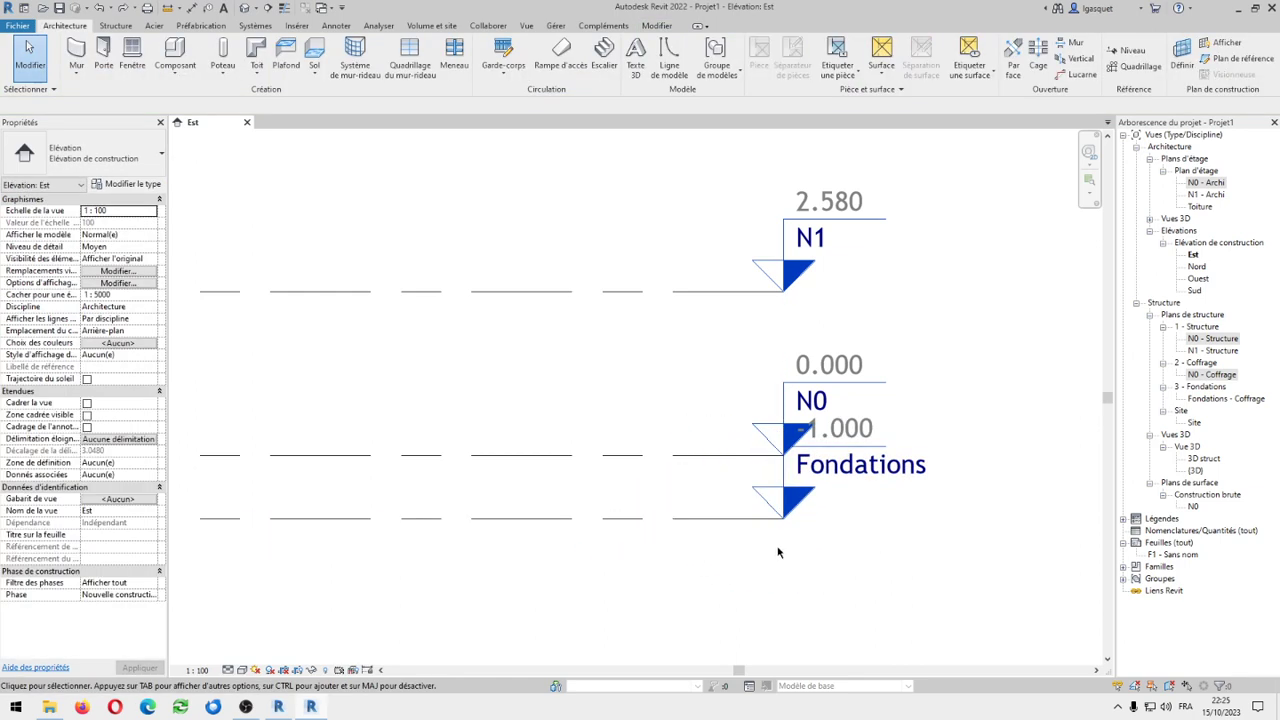
# Shorten the aligned level ends from Fondations, try moving Fondations down to about -2.2, and undo that move
pyautogui.click(757, 521)
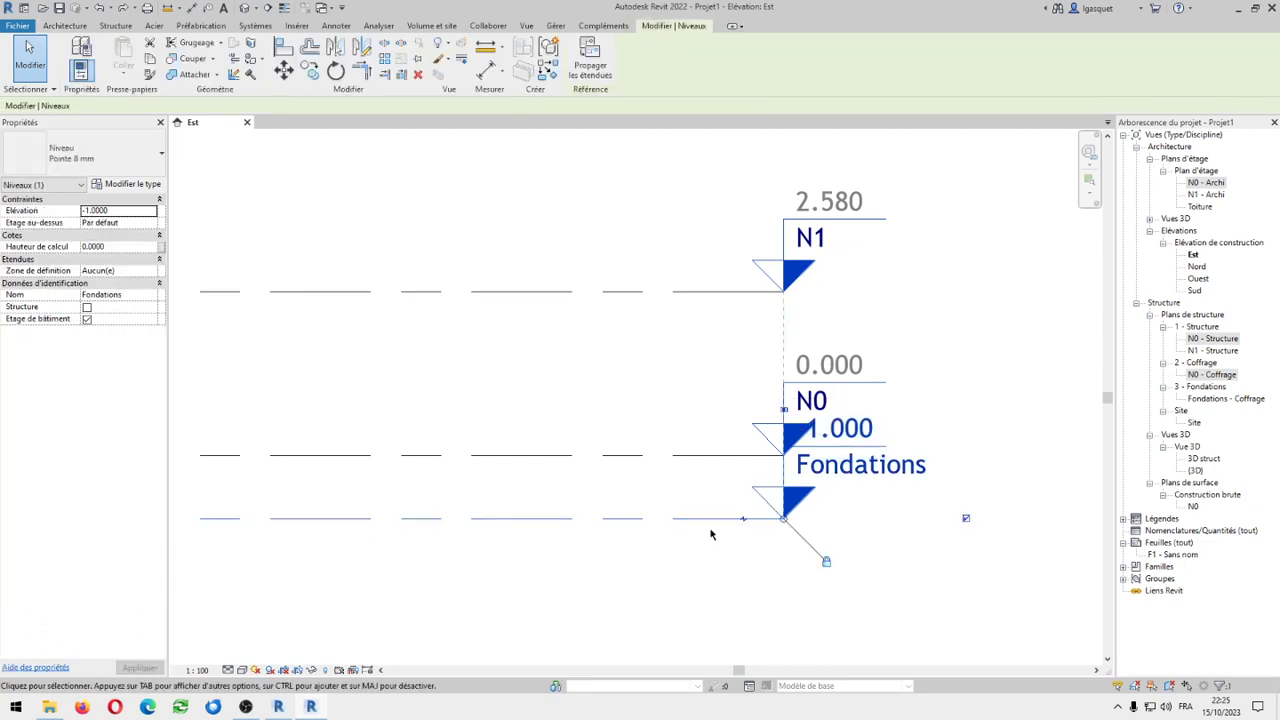
pyautogui.moveTo(783, 518); pyautogui.dragTo(718, 519)
pyautogui.moveTo(618, 518); pyautogui.dragTo(762, 563)
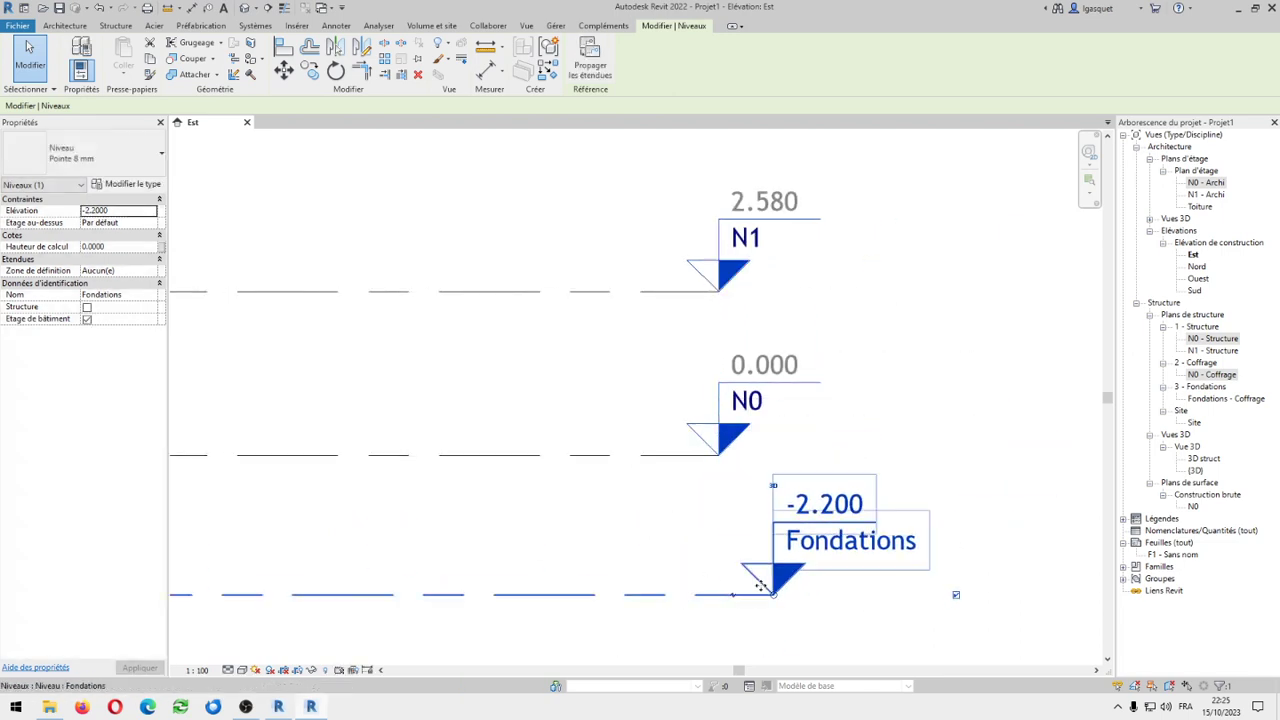
pyautogui.hotkey('ctrl', 'z')
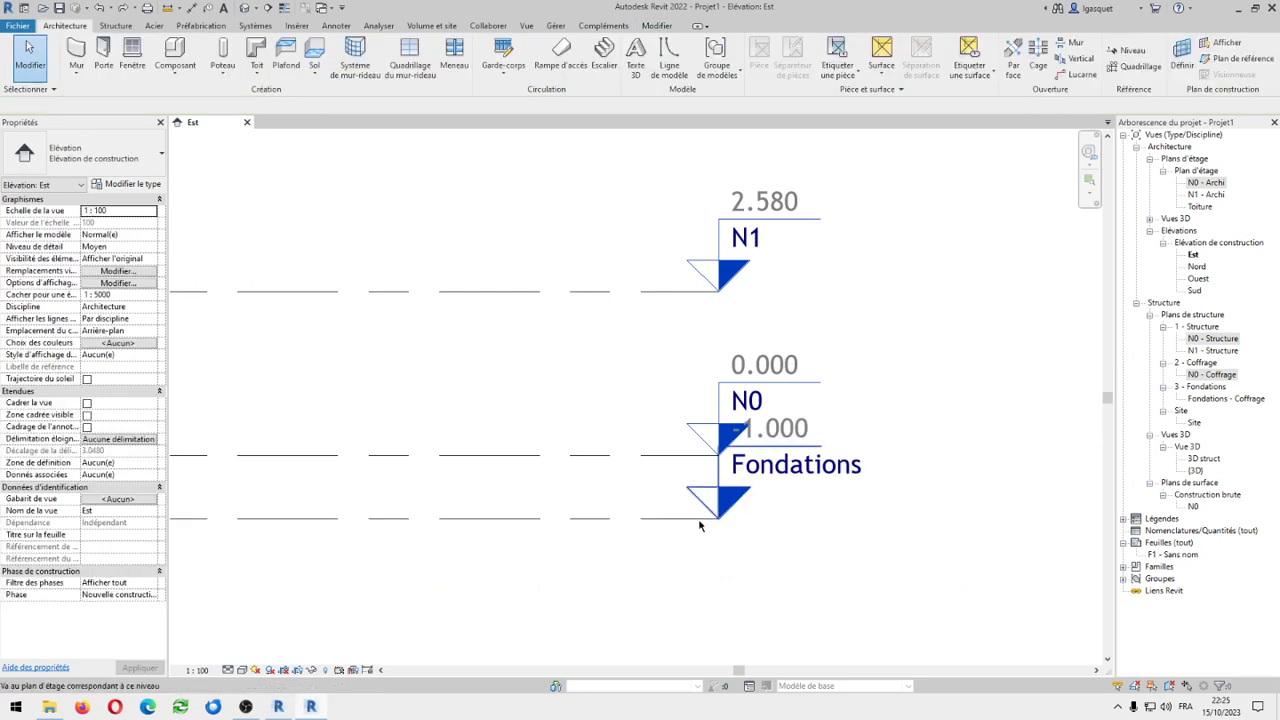
# Extend the aligned level ends together, and unlock the Fondations end to stretch it alone beyond N0 and N1
pyautogui.click(700, 519)
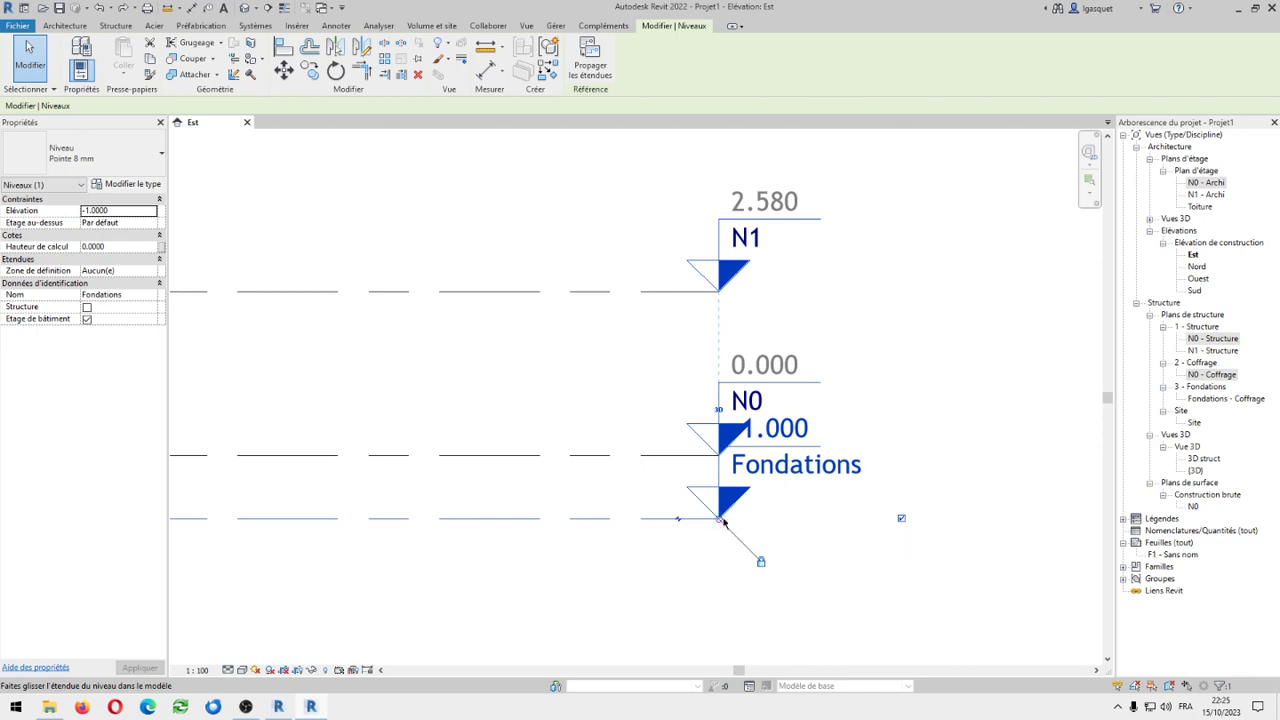
pyautogui.moveTo(722, 521); pyautogui.dragTo(837, 520)
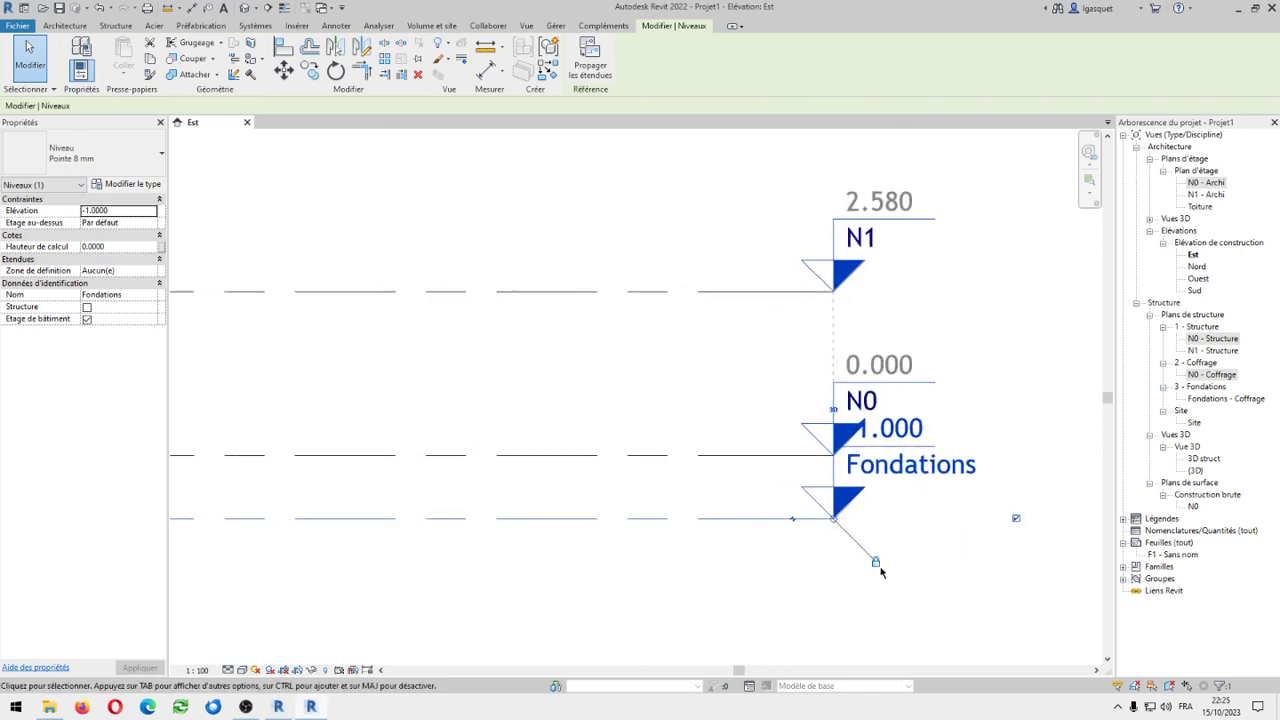
pyautogui.moveTo(876, 563); pyautogui.dragTo(957, 520)
pyautogui.click(965, 574)
pyautogui.moveTo(980, 577); pyautogui.dragTo(900, 622, button='middle')
pyautogui.click(949, 530)
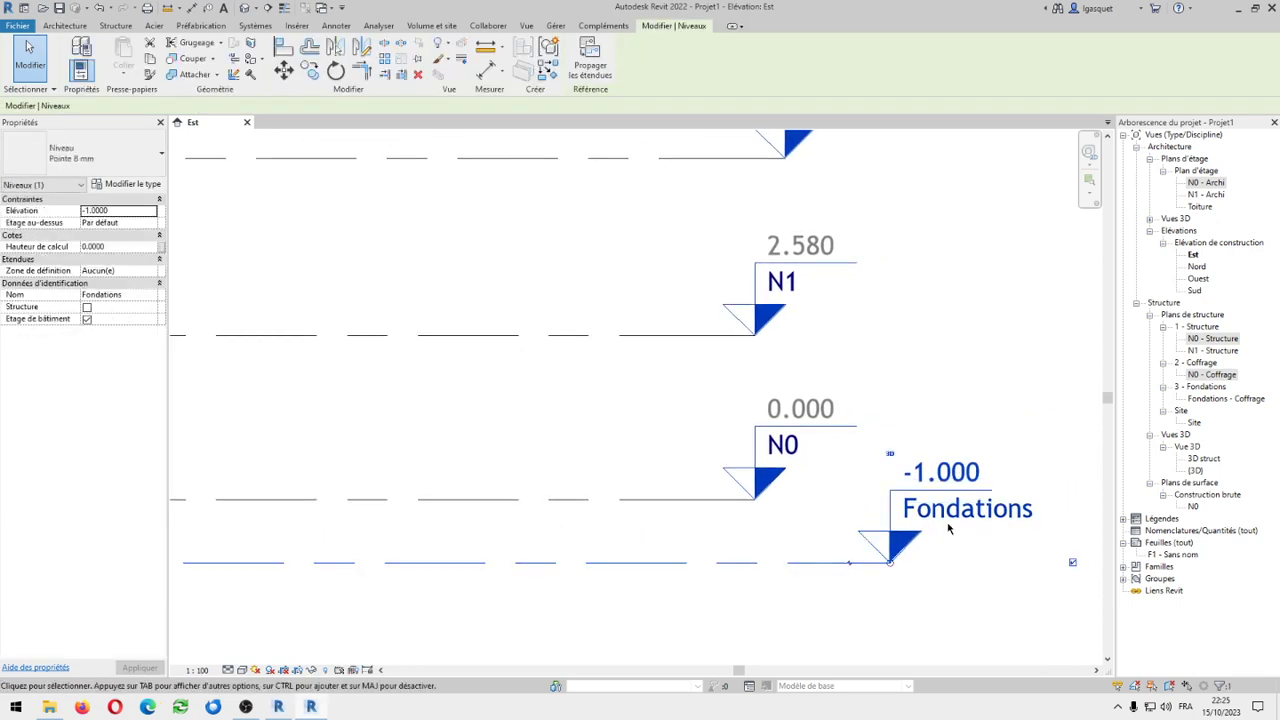
pyautogui.click(830, 479)
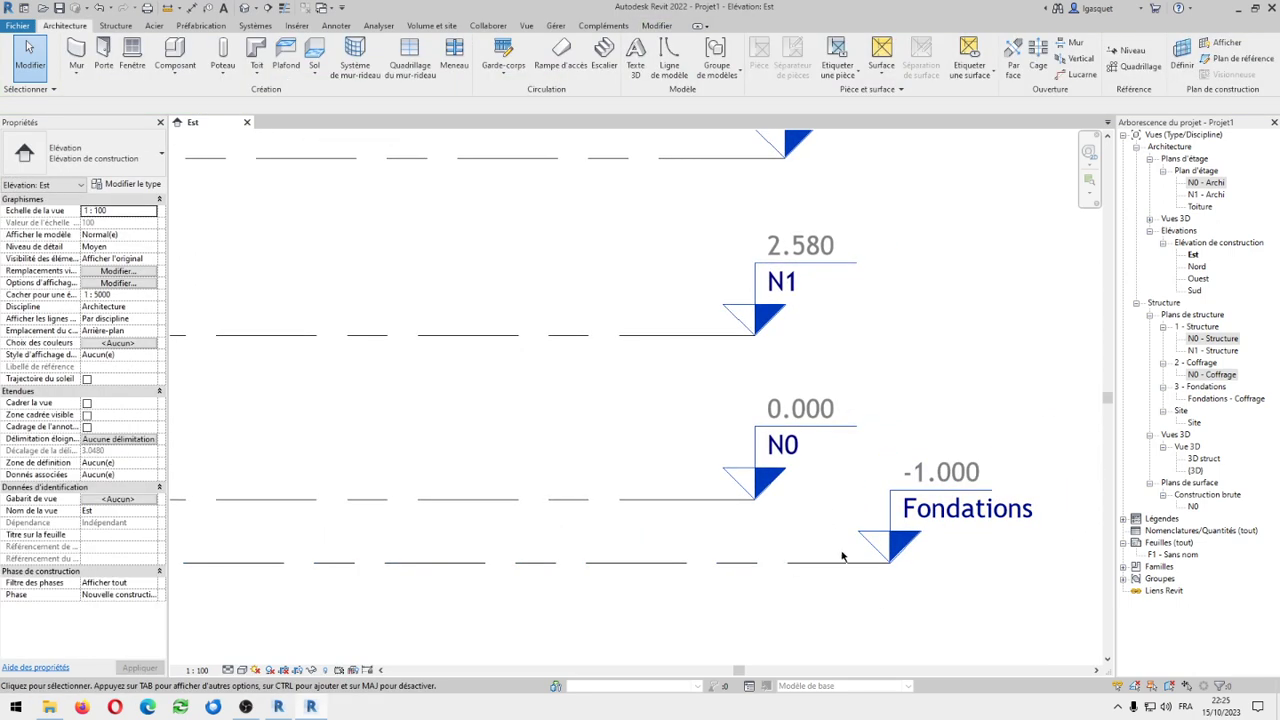
# Shorten levels N0 and N1 together at their heads, aligning their ends with the Toiture level
pyautogui.click(691, 501)
pyautogui.moveTo(755, 500); pyautogui.dragTo(720, 500)
pyautogui.scroll(-2, 724, 352)
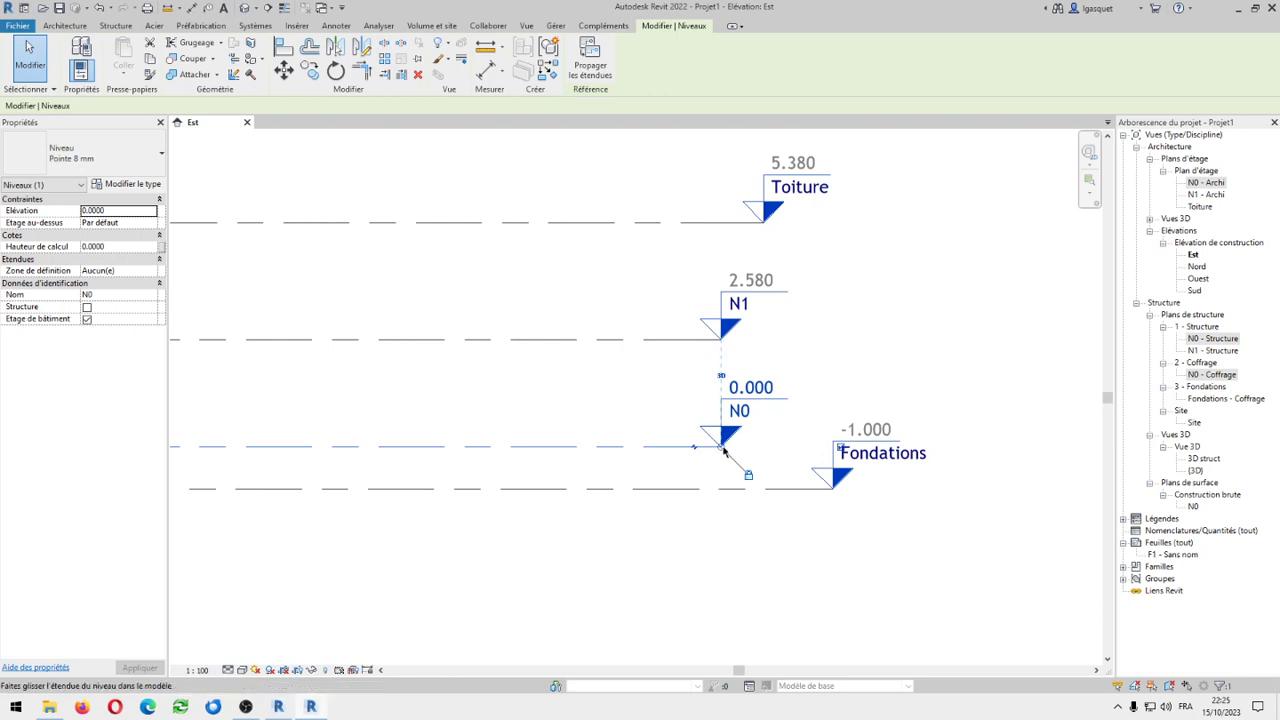
pyautogui.moveTo(724, 452)
pyautogui.mouseDown()
pyautogui.moveTo(763, 446)
pyautogui.moveTo(714, 447)
pyautogui.mouseUp()
pyautogui.click(843, 323)
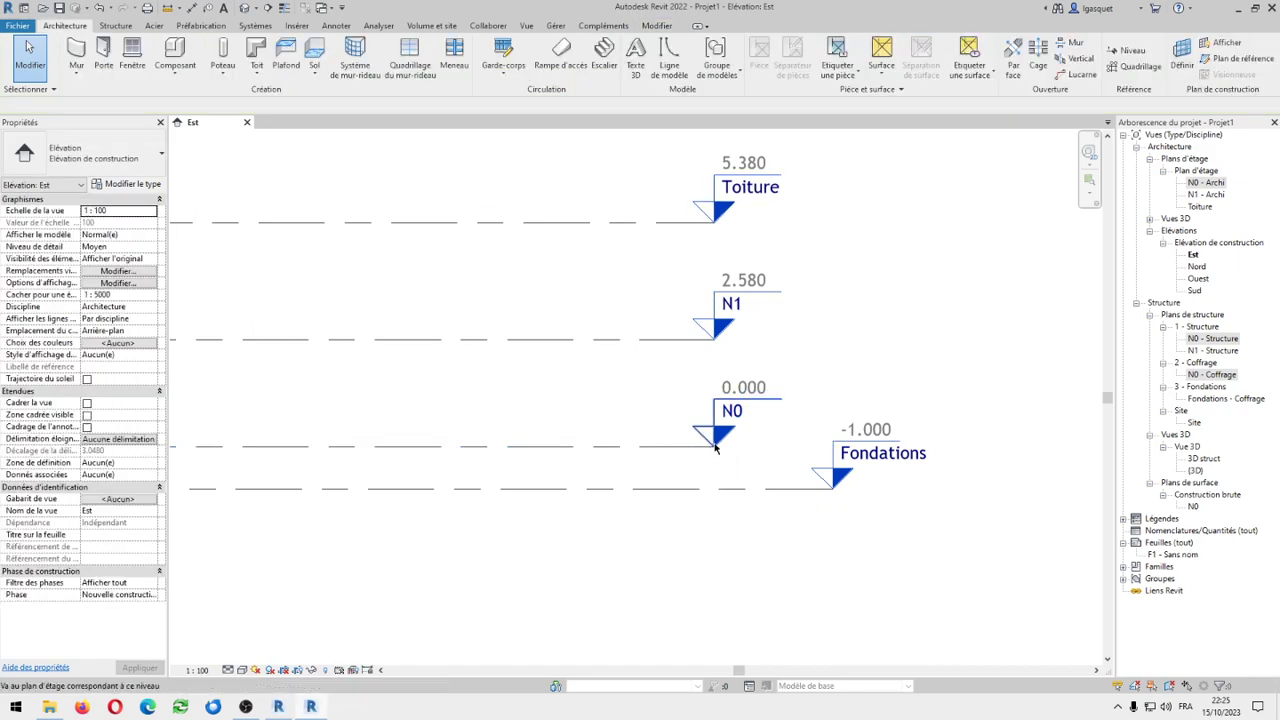
# Stretch the shared ends of N0, N1 and Toiture past the Fondations head, and pull them back short of it
pyautogui.click(688, 447)
pyautogui.moveTo(694, 445); pyautogui.dragTo(1070, 460)
pyautogui.click(918, 564)
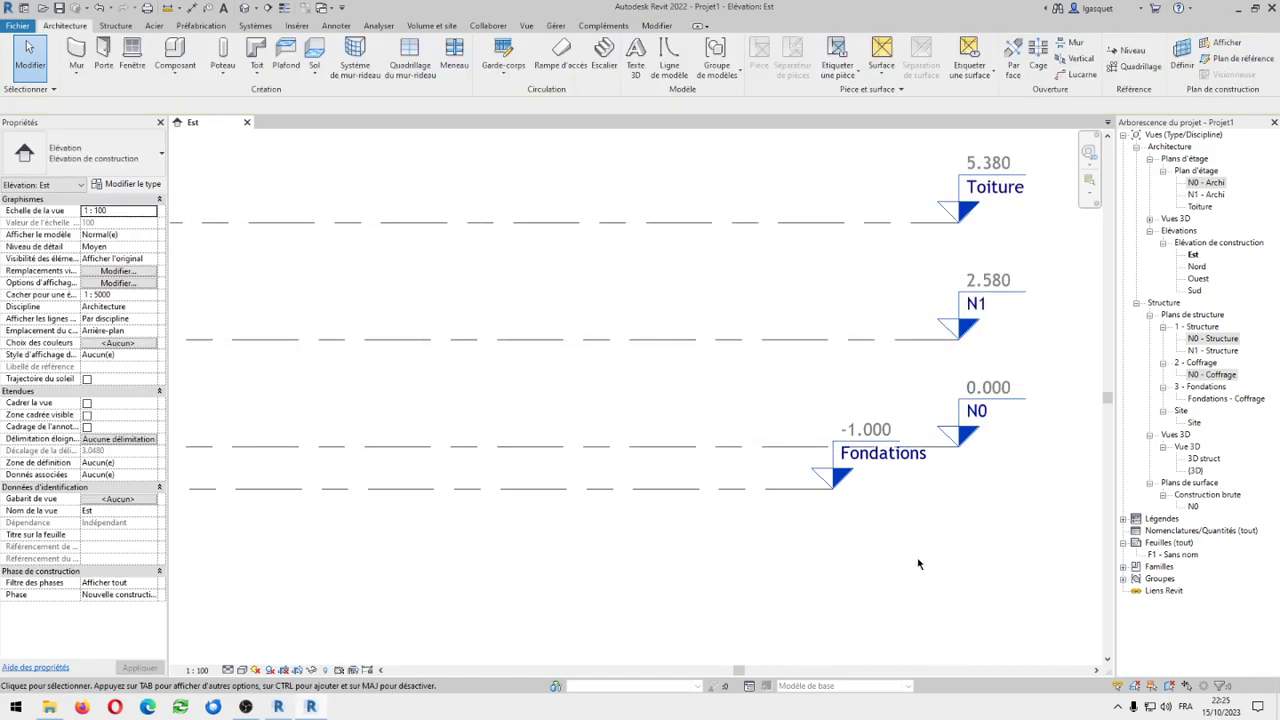
pyautogui.click(935, 455)
pyautogui.moveTo(959, 452); pyautogui.dragTo(752, 454)
pyautogui.click(748, 555)
pyautogui.middleClick(748, 556)
pyautogui.middleClick(748, 556)
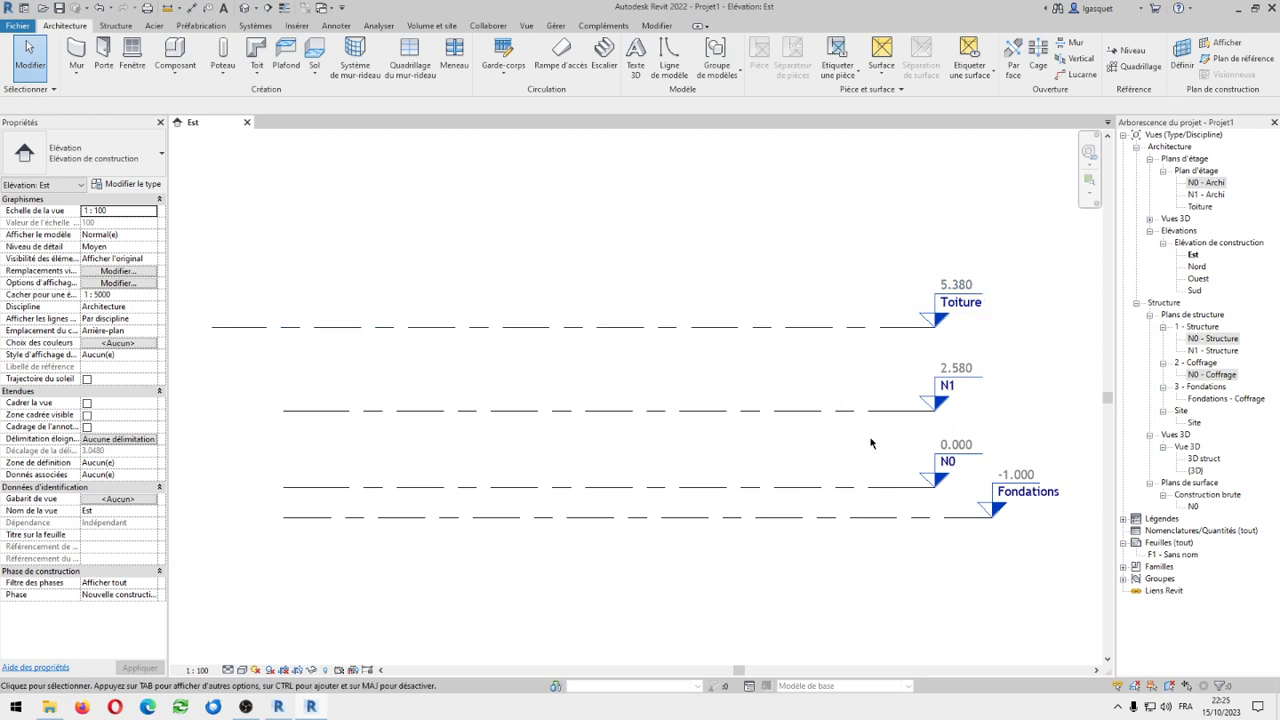
# Open the N0 - Archi floor plan, review the wall options and start a structural wall (Mur porteur)
pyautogui.doubleClick(1206, 183)
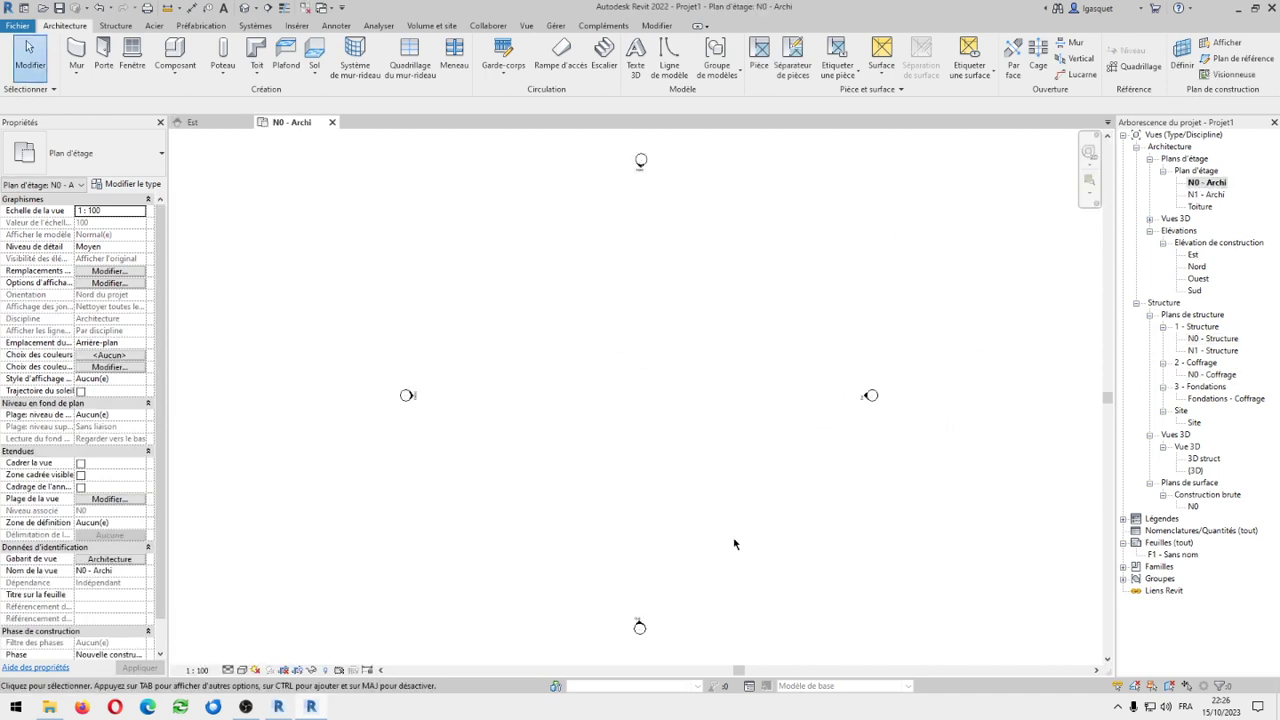
pyautogui.click(76, 78)
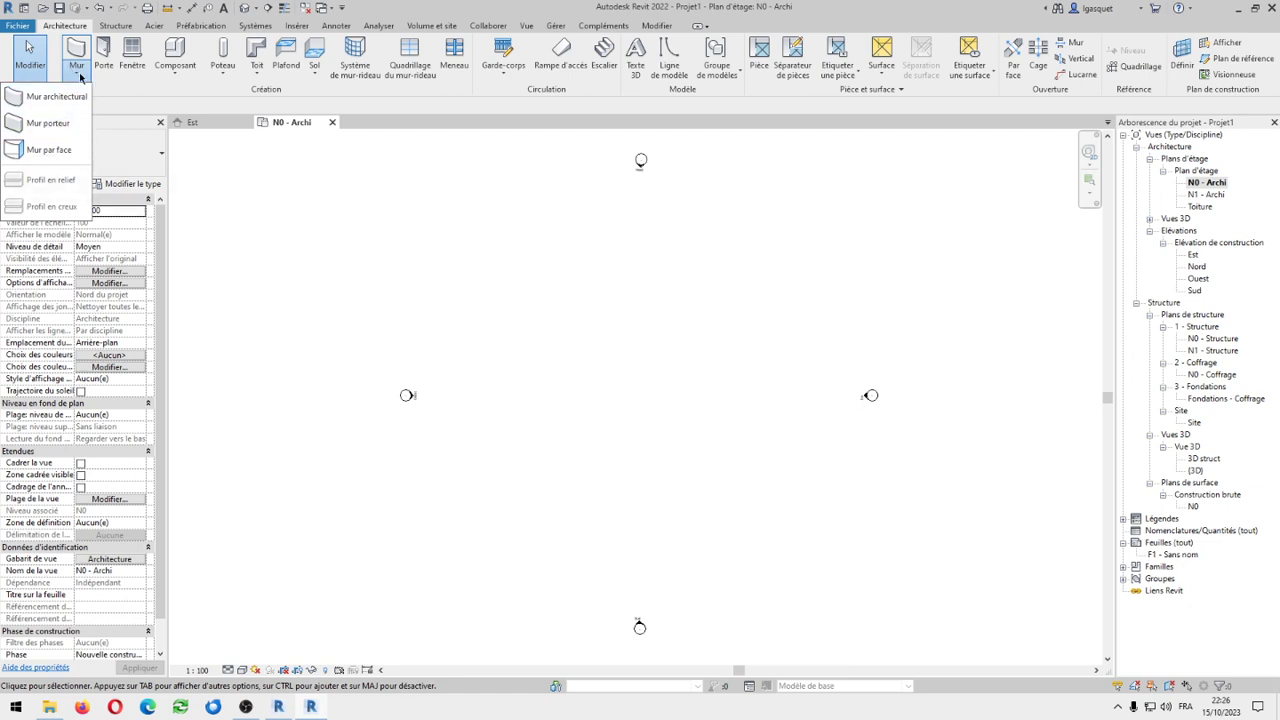
pyautogui.click(80, 76)
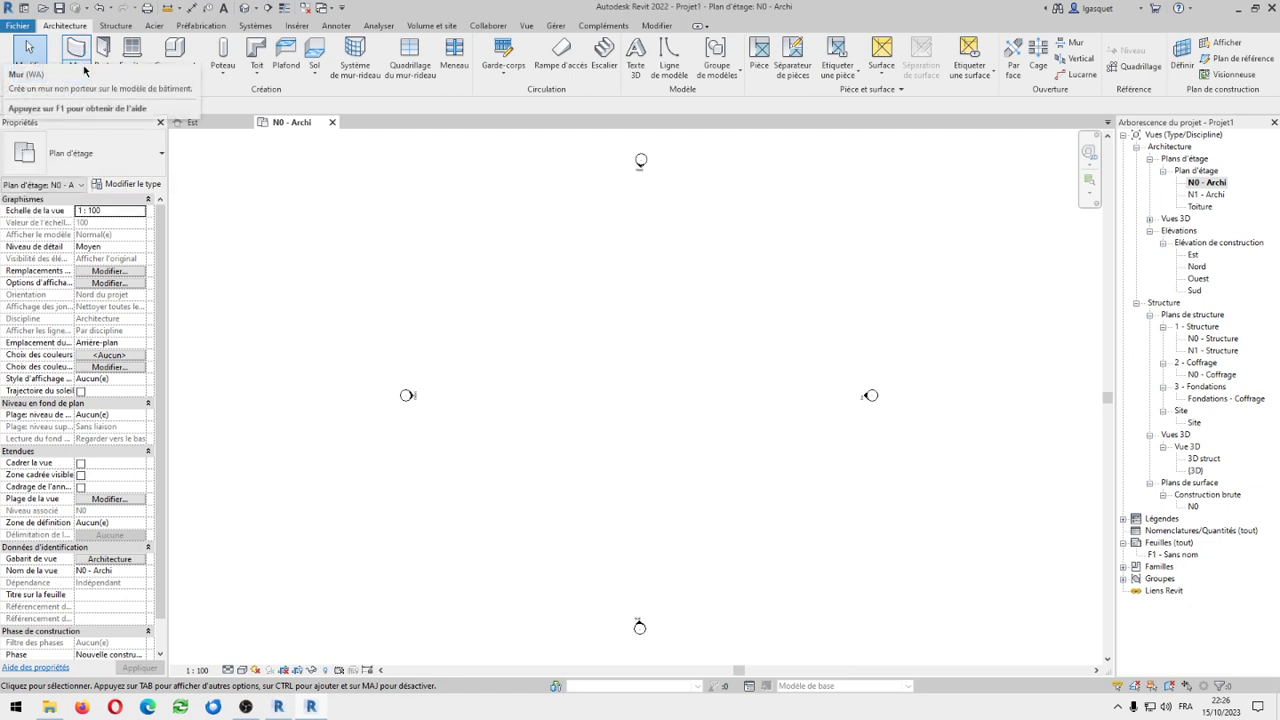
pyautogui.click(84, 70)
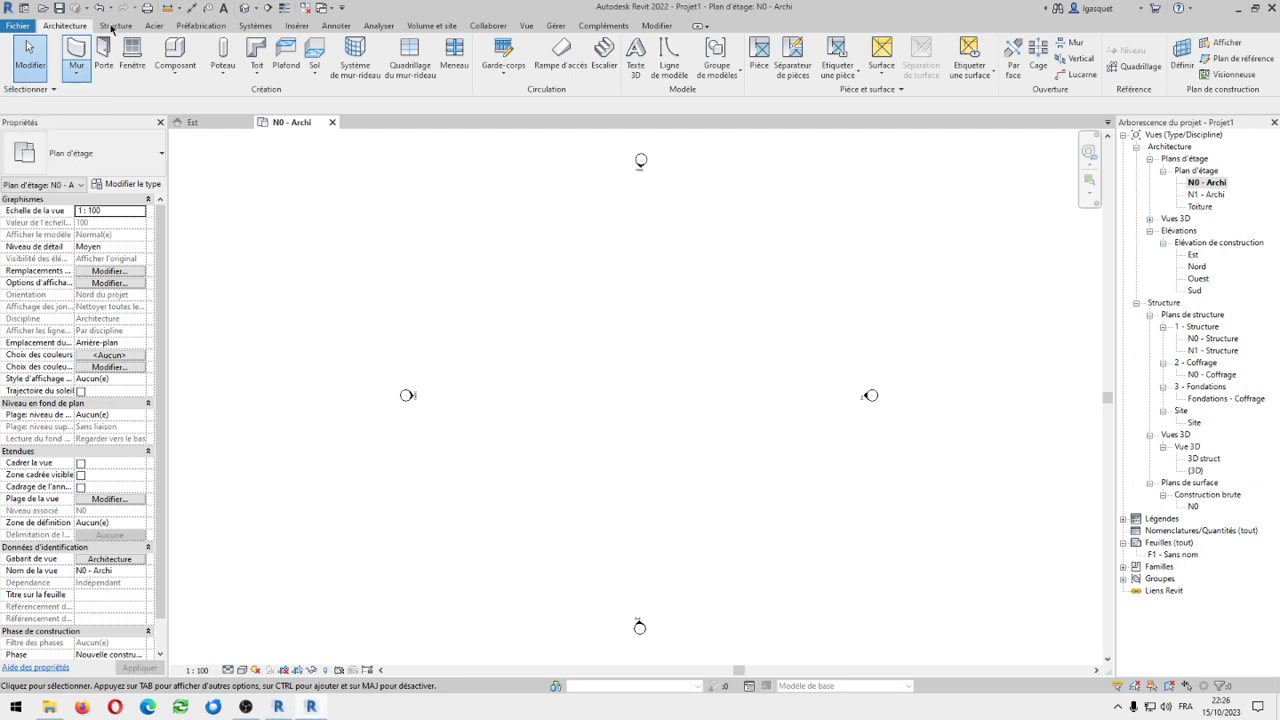
pyautogui.click(113, 26)
pyautogui.click(104, 70)
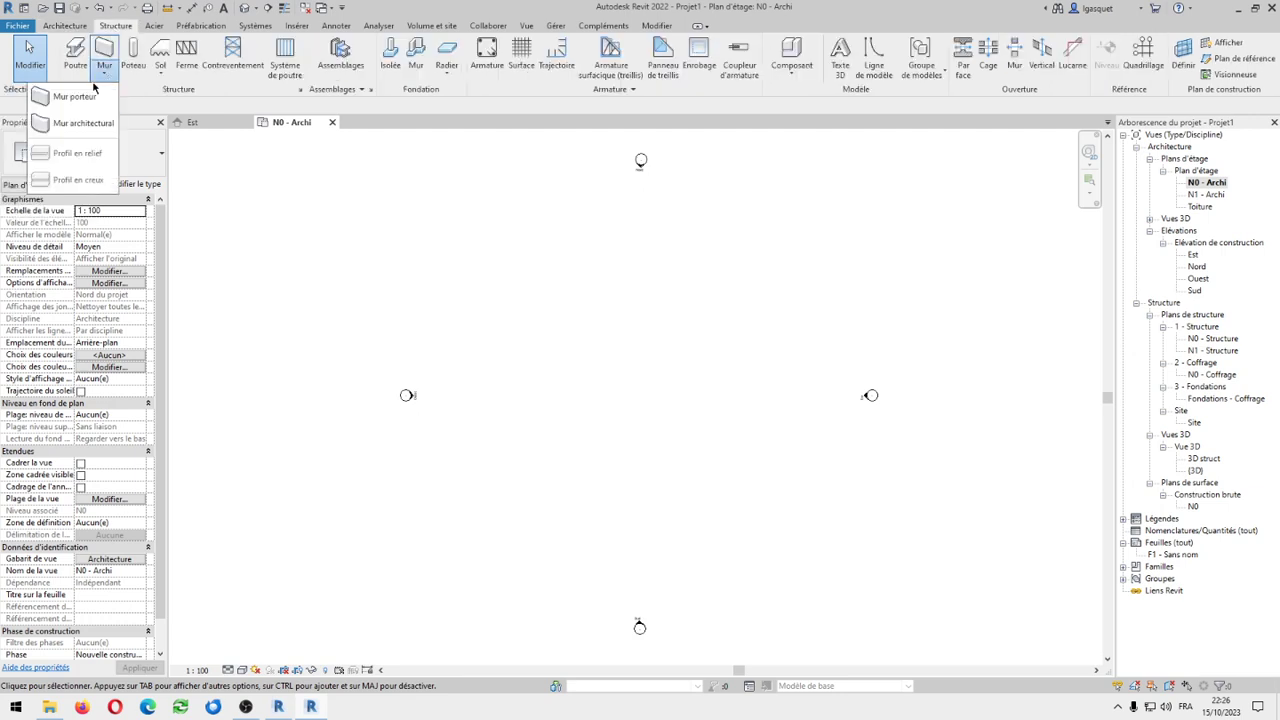
pyautogui.click(75, 97)
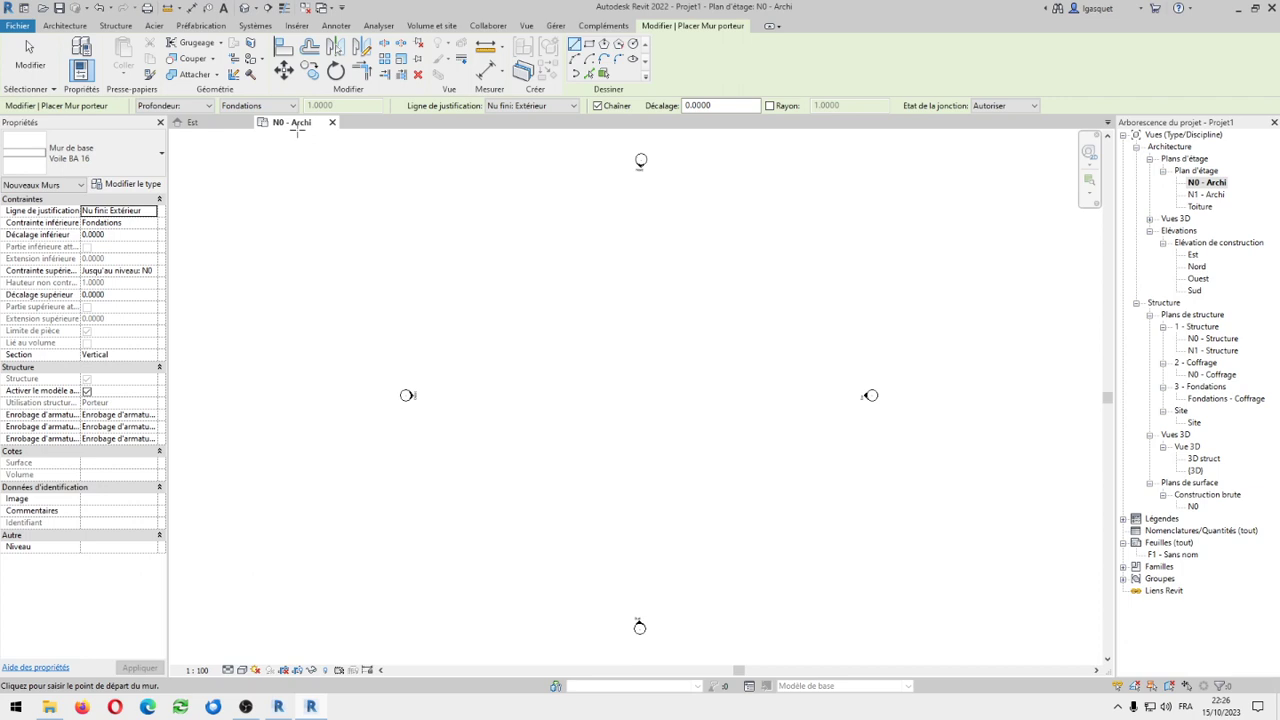
# Set the new wall to be defined by Hauteur, with base constraint Fondations and top constraint up to level N0
pyautogui.click(195, 108)
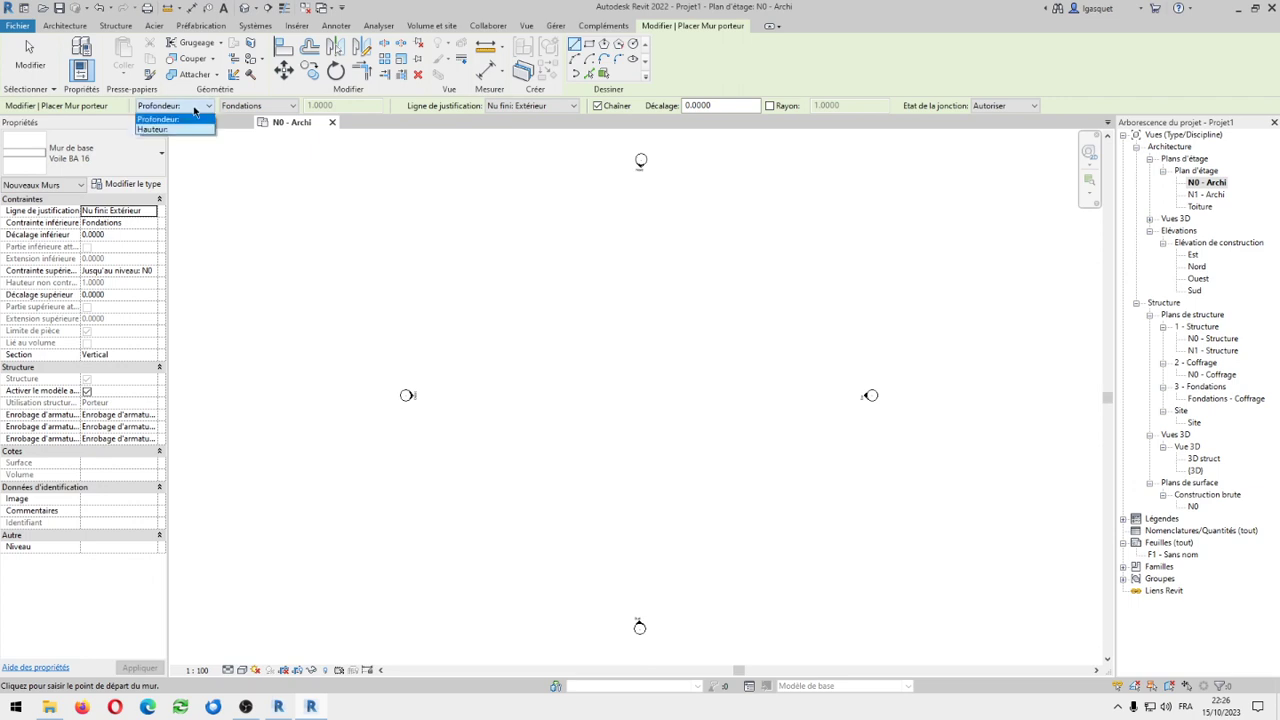
pyautogui.click(155, 130)
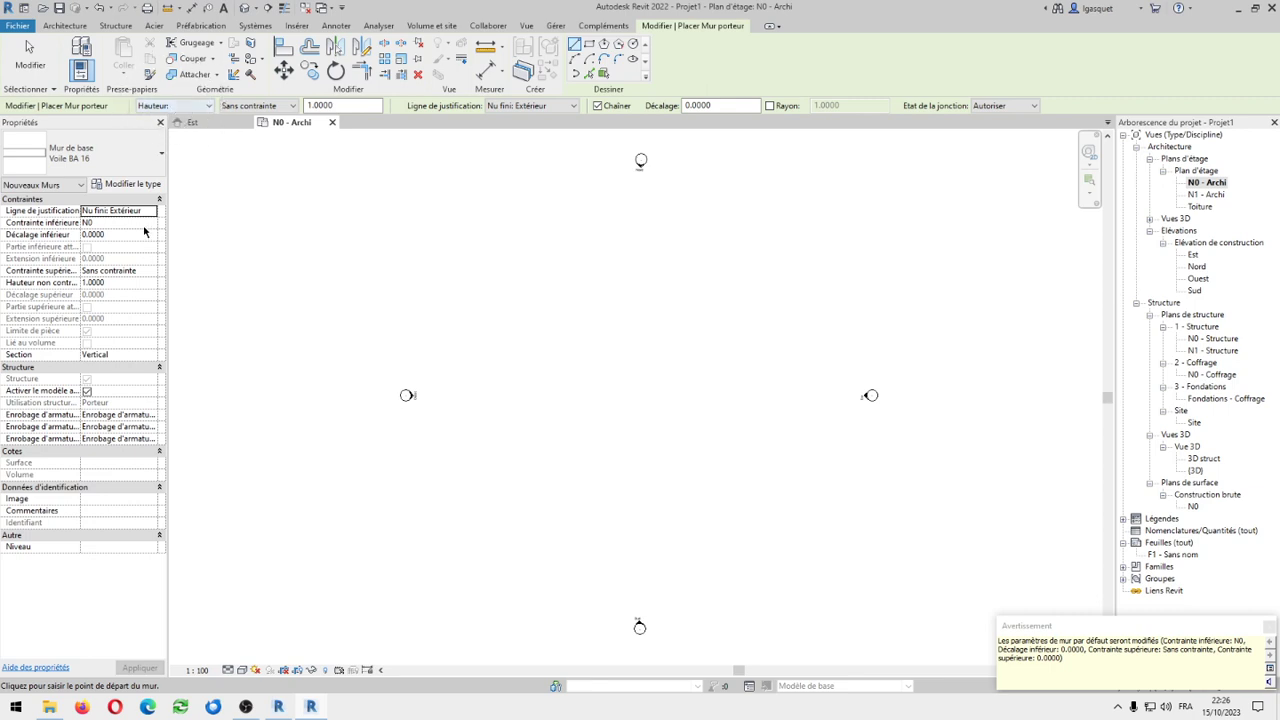
pyautogui.click(148, 224)
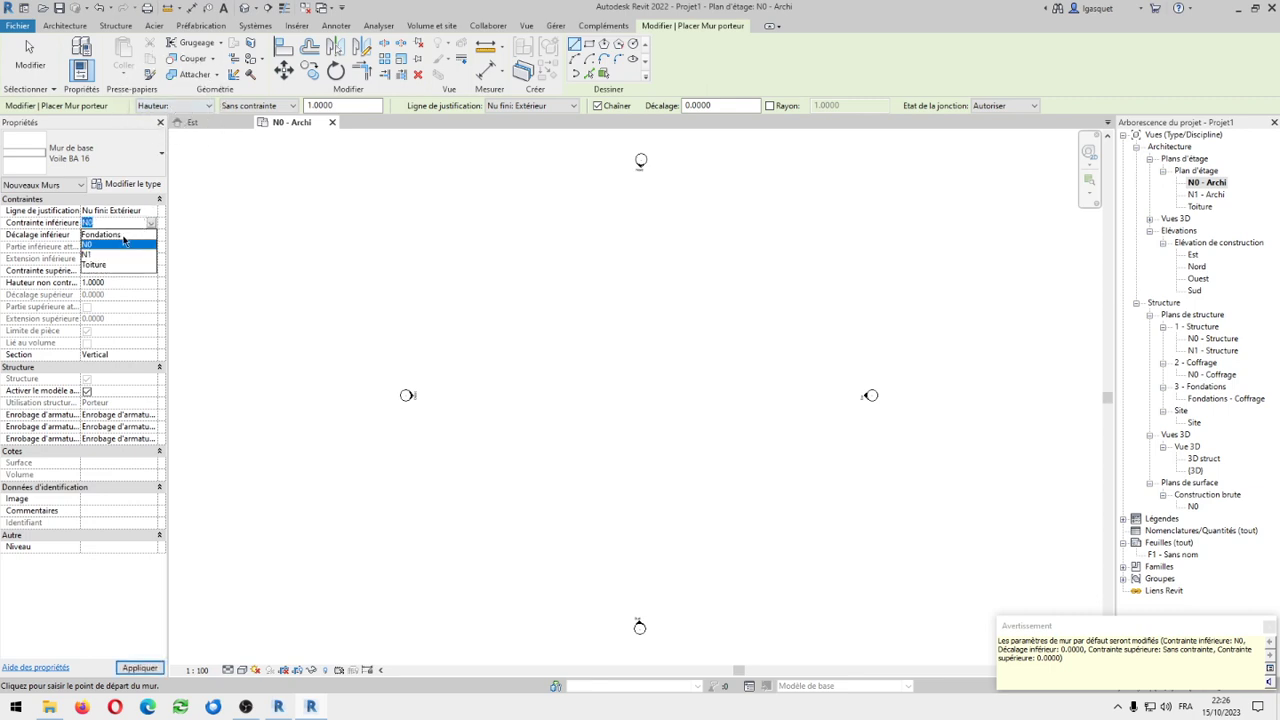
pyautogui.click(122, 235)
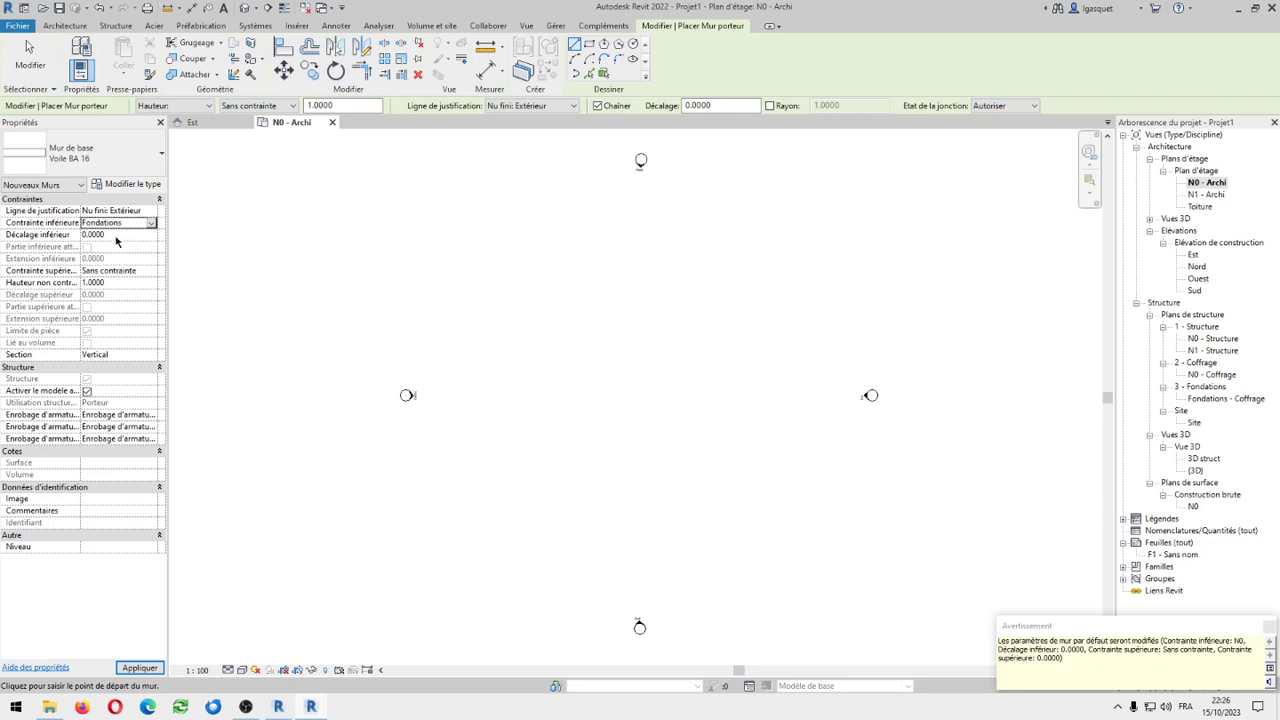
pyautogui.click(148, 271)
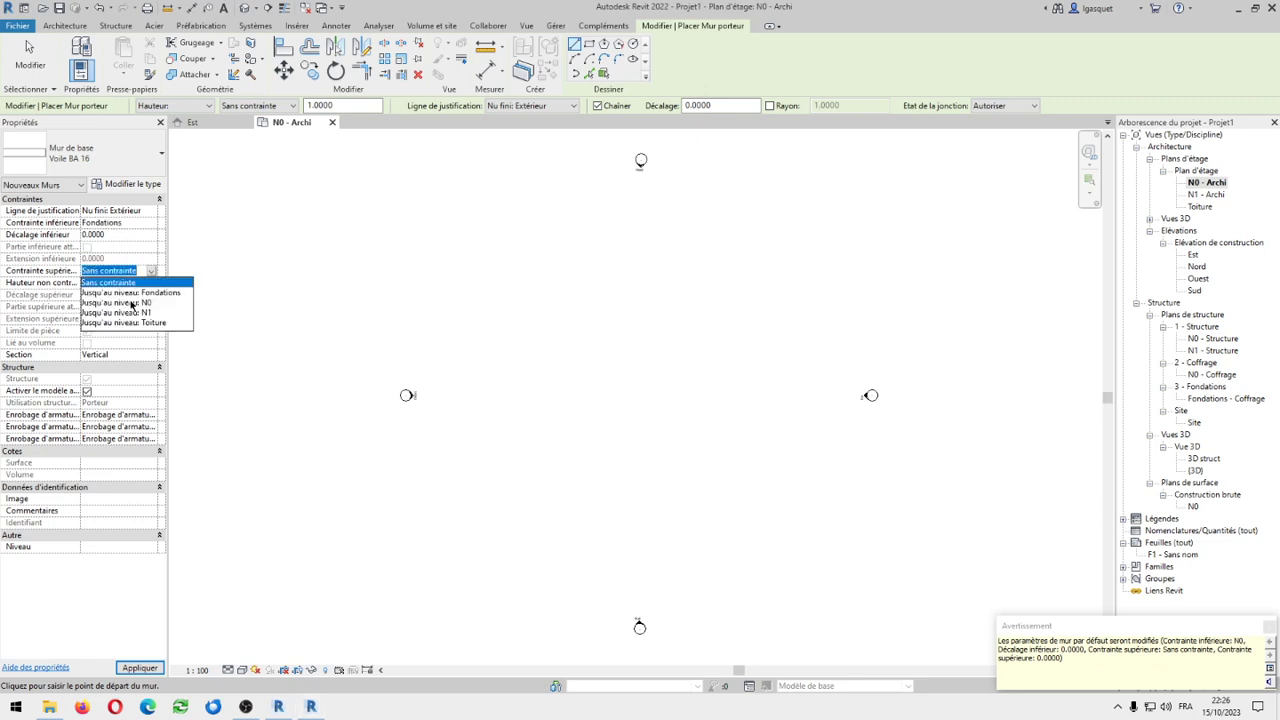
pyautogui.click(117, 303)
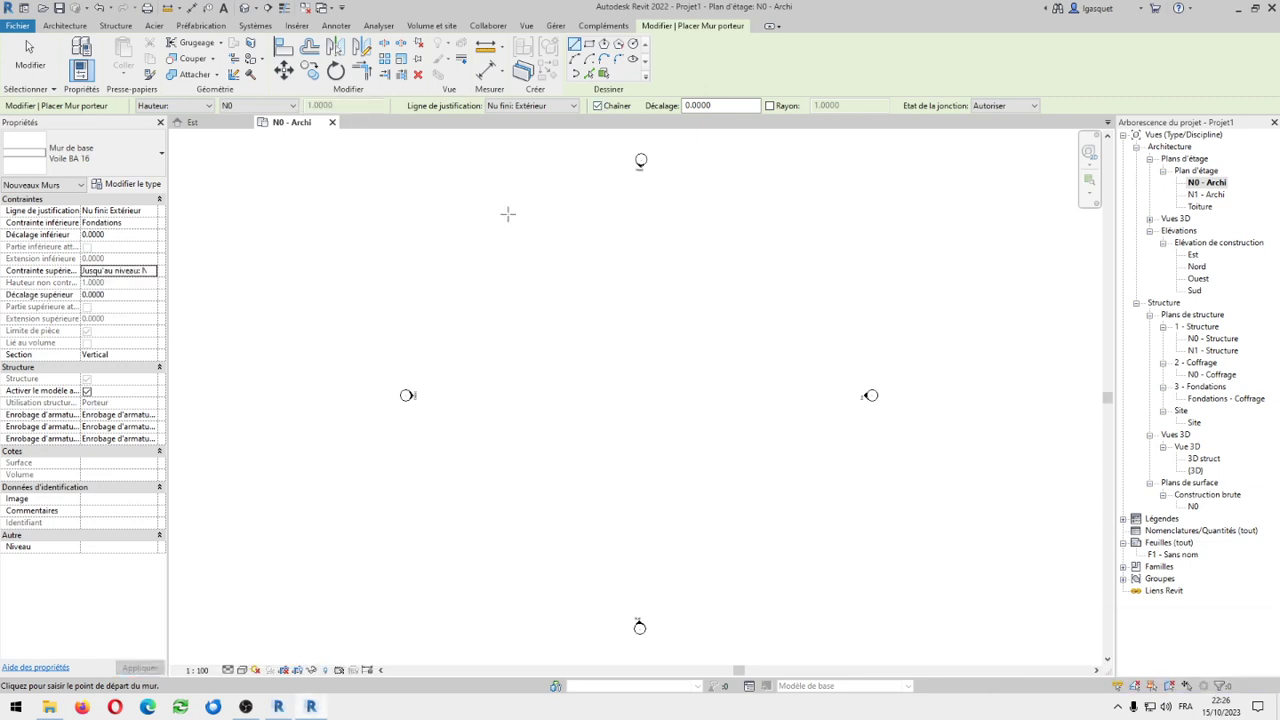
# Draw a horizontal structural wall of type Voile BA 20 in the upper middle of the N0 - Archi plan
pyautogui.click(70, 150)
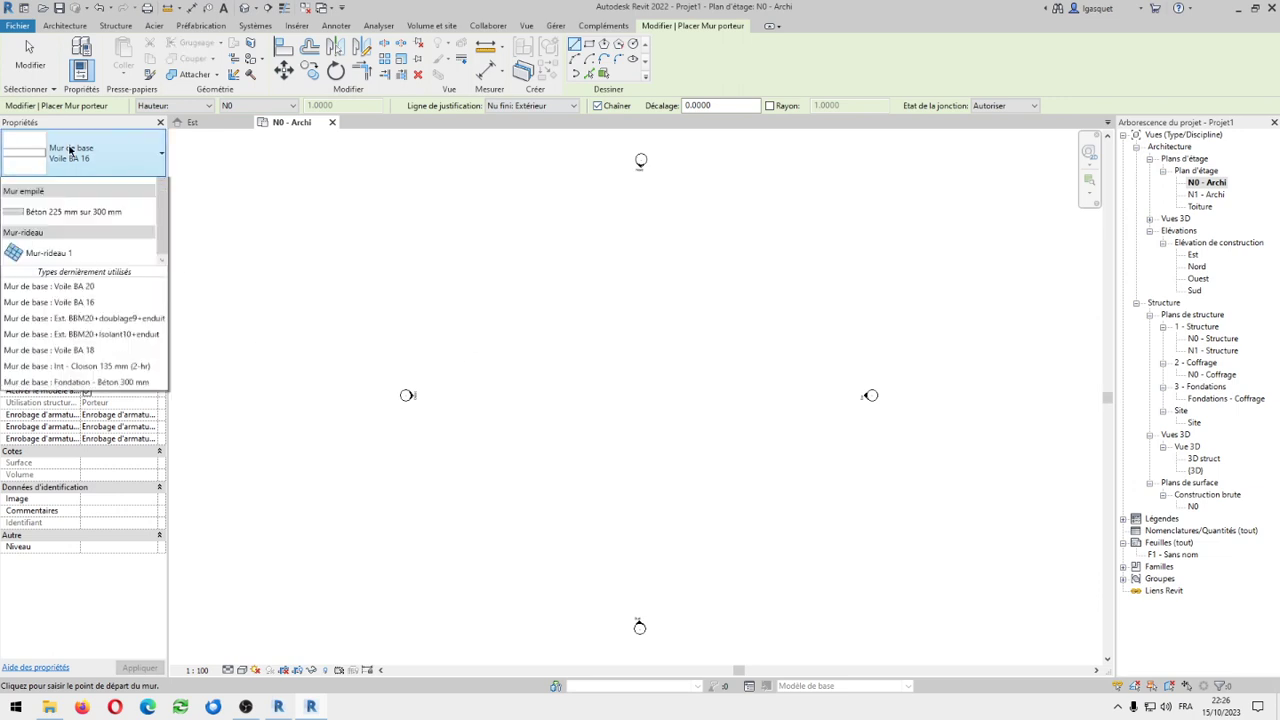
pyautogui.scroll(3, 57, 266)
pyautogui.click(64, 318)
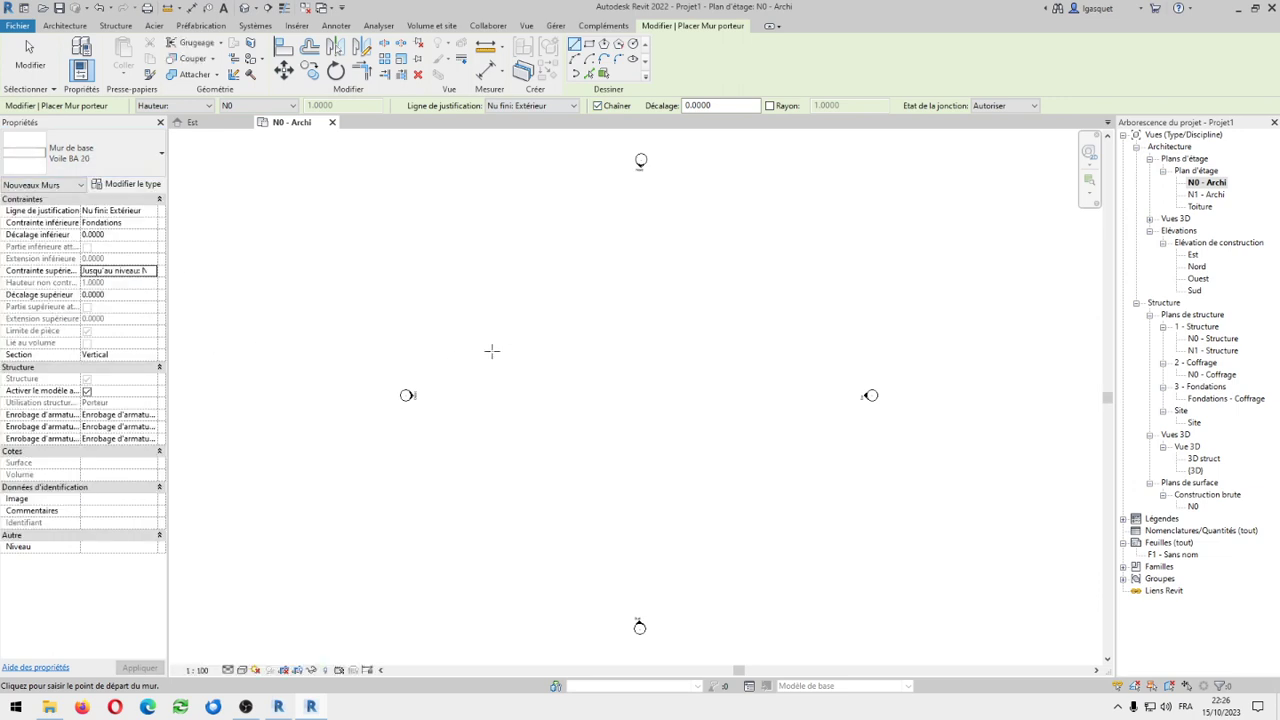
pyautogui.click(530, 339)
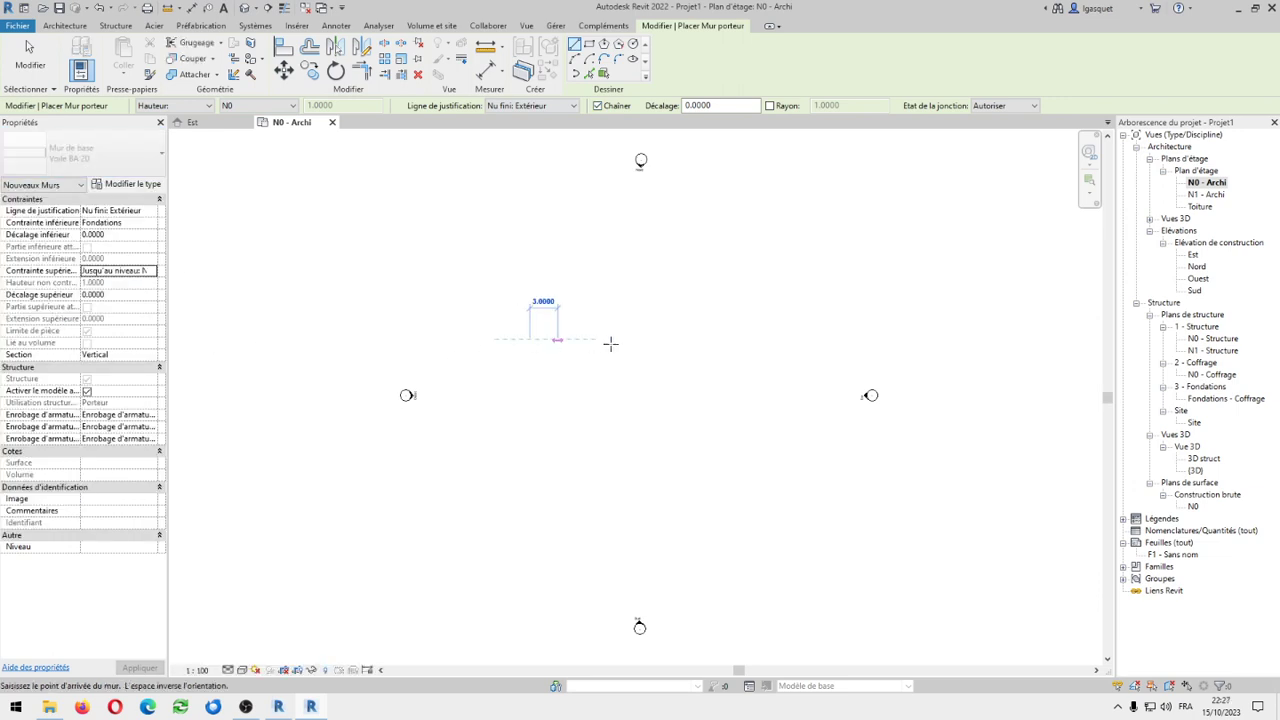
pyautogui.click(745, 339)
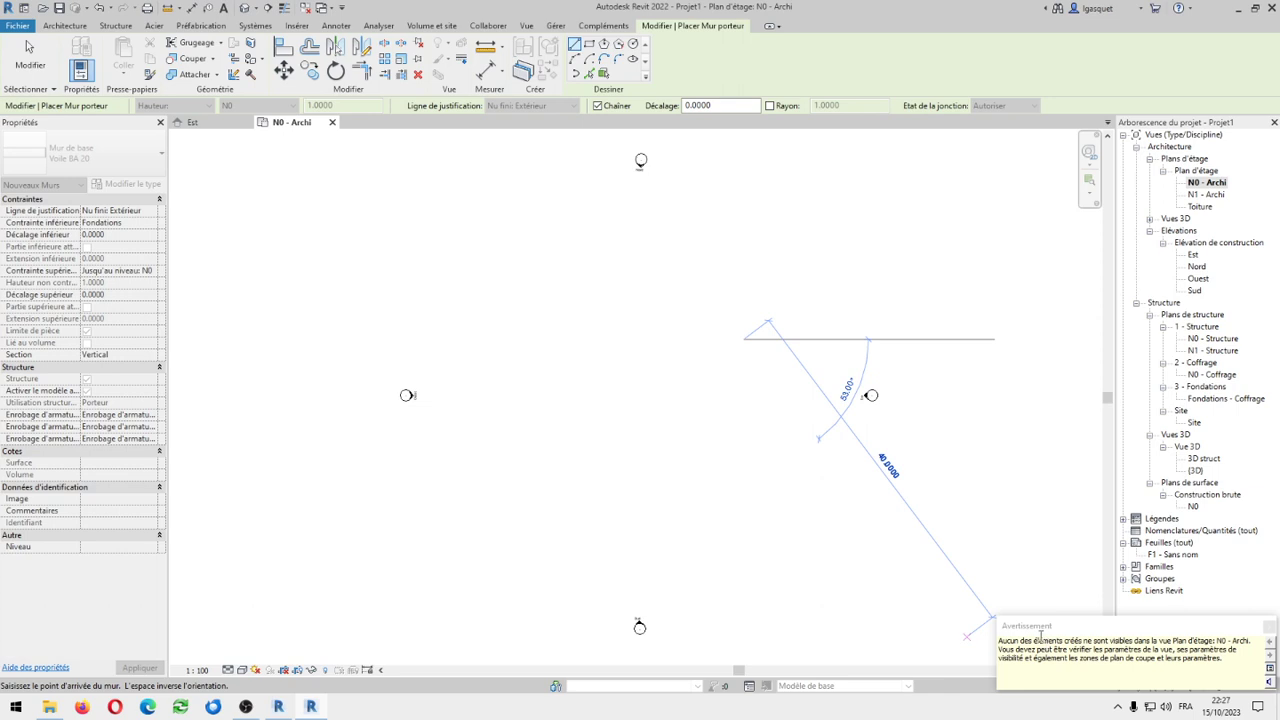
pyautogui.press('Escape')
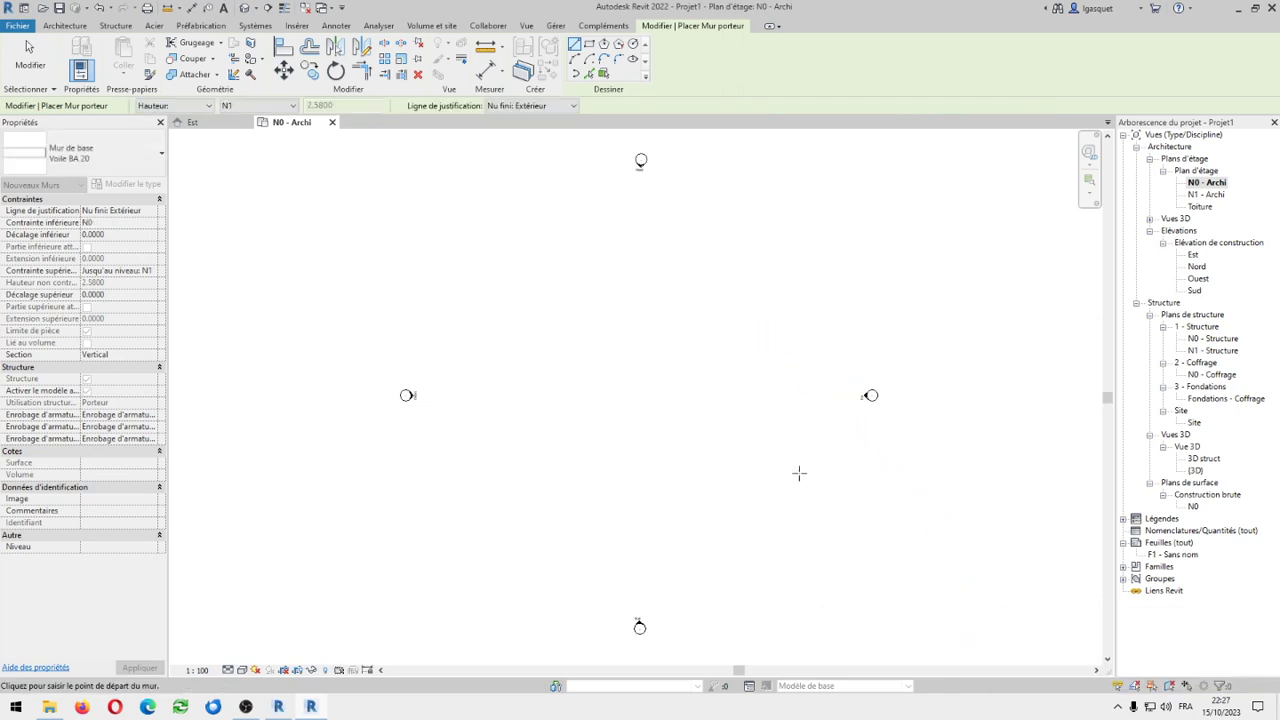
# Draw a horizontal Voile BA 20 wall from level N0 up to N1 between the west and east elevation markers
pyautogui.click(552, 397)
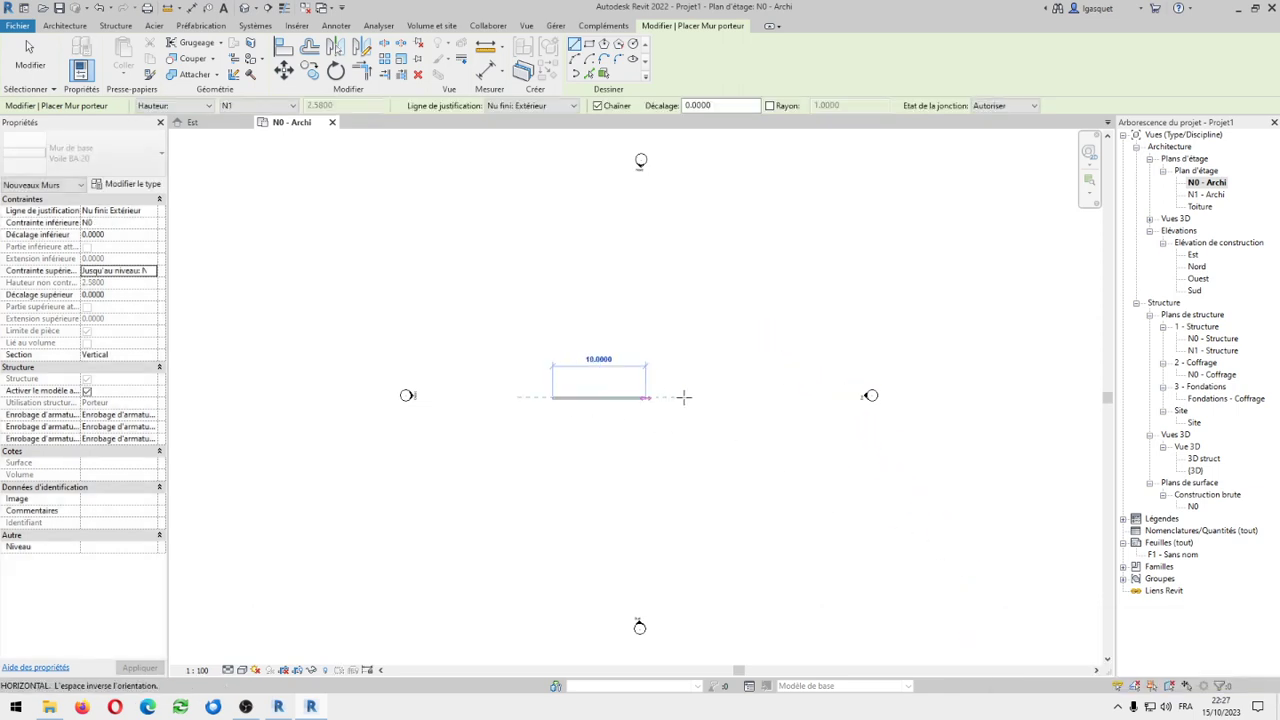
pyautogui.click(737, 397)
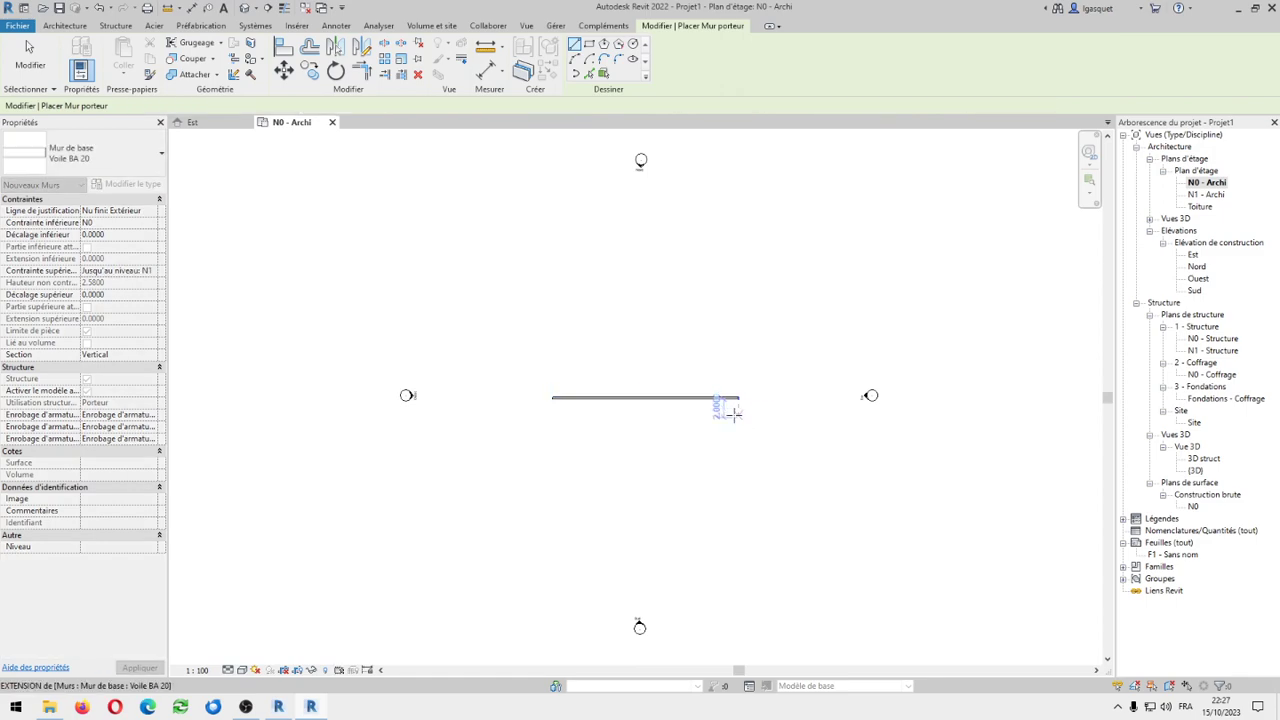
# Check the level constraints of both Voile BA 20 walls in the N0 - Archi plan and the Est elevation
pyautogui.press('Escape')
pyautogui.press('Escape')
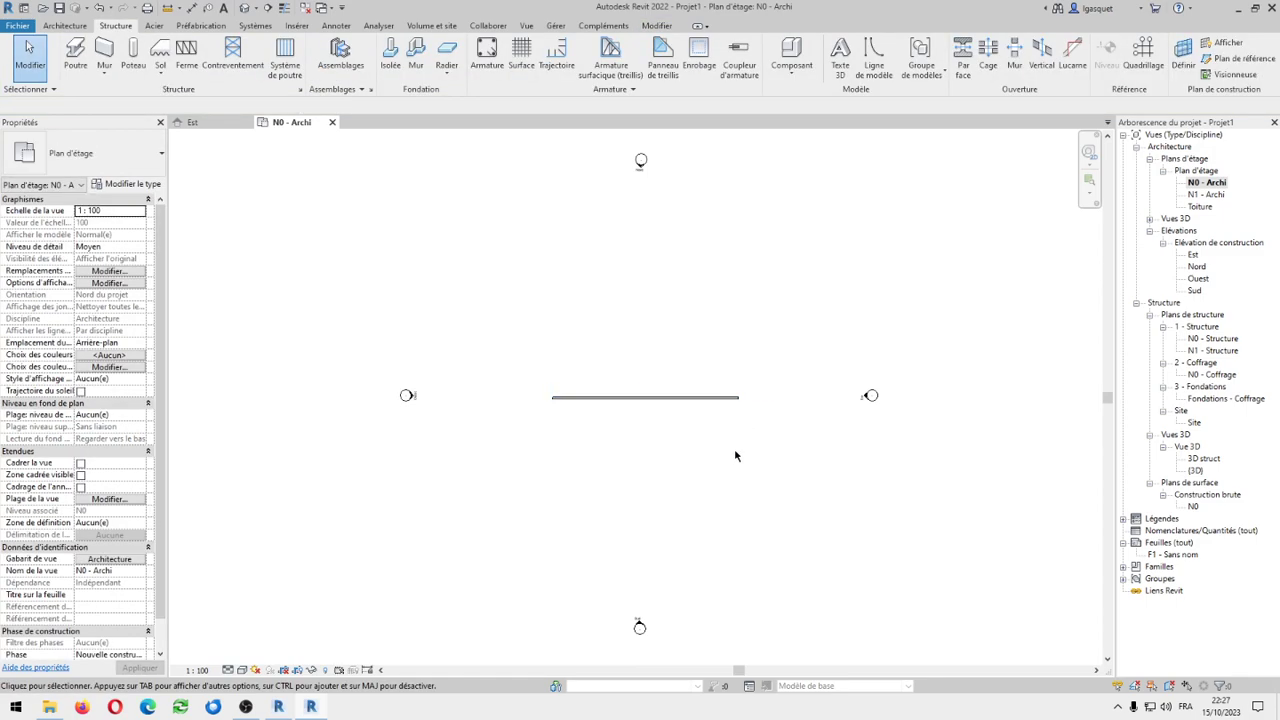
pyautogui.click(642, 398)
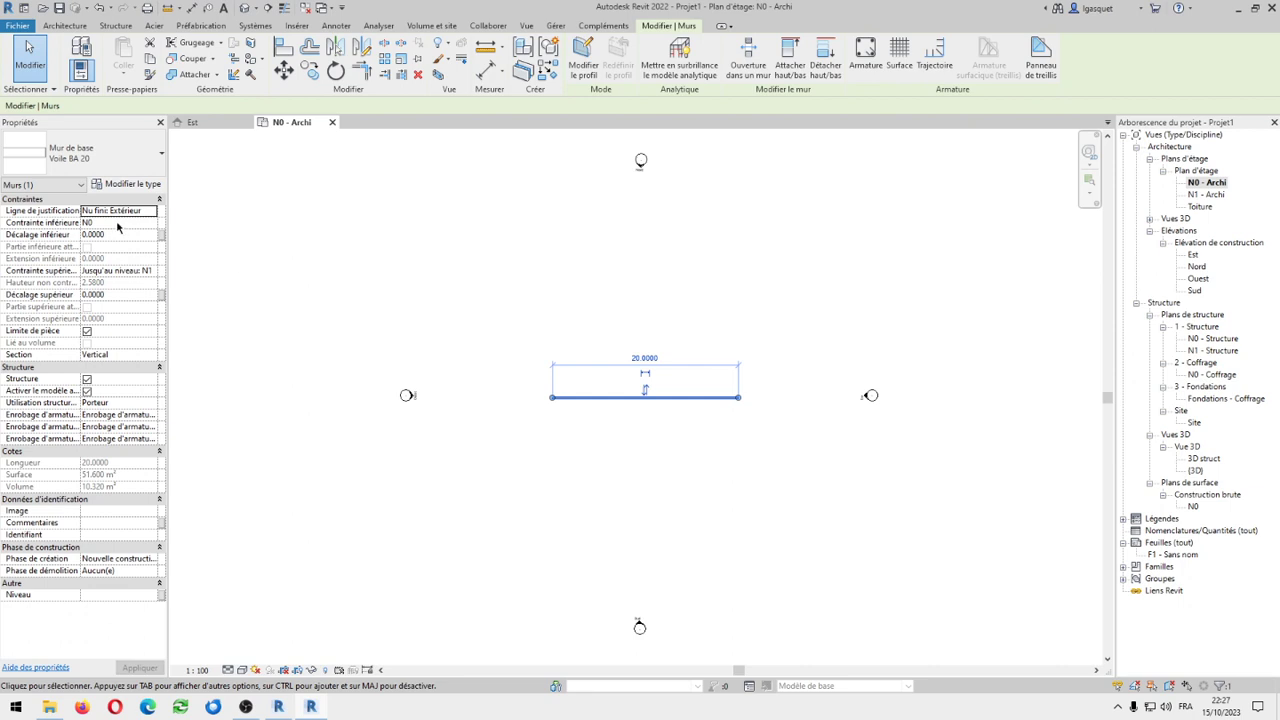
pyautogui.click(107, 224)
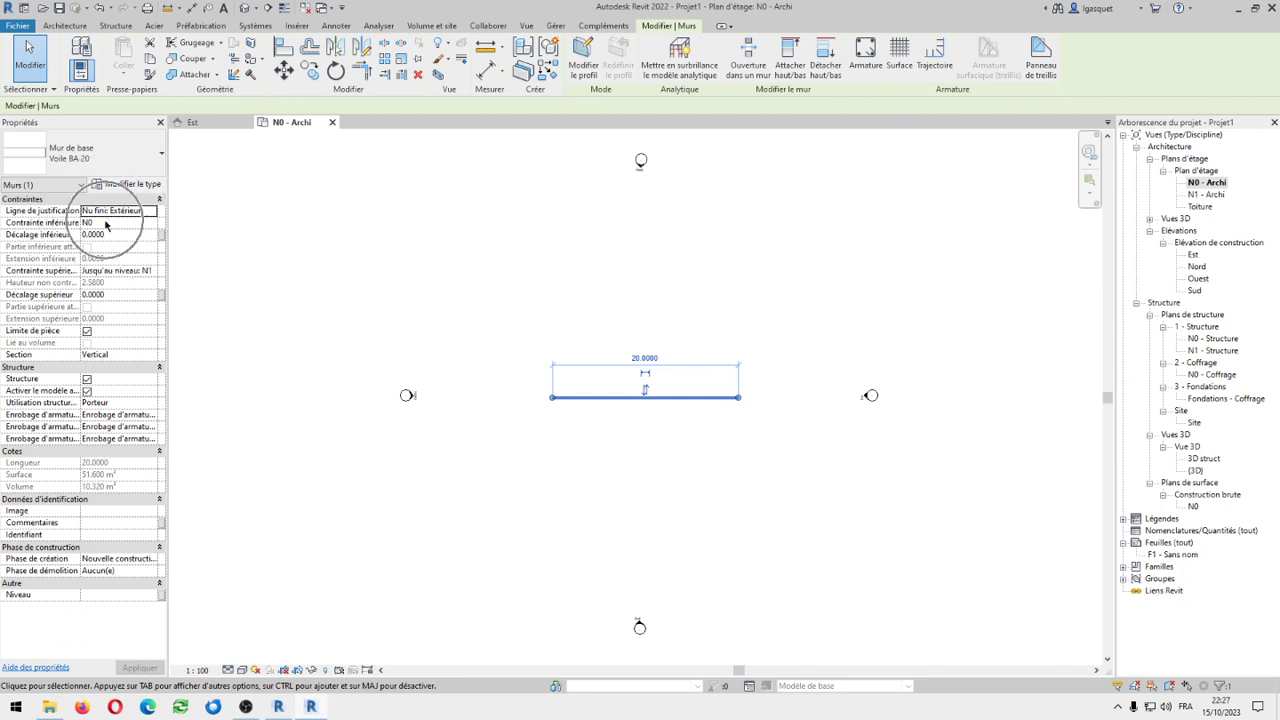
pyautogui.click(124, 272)
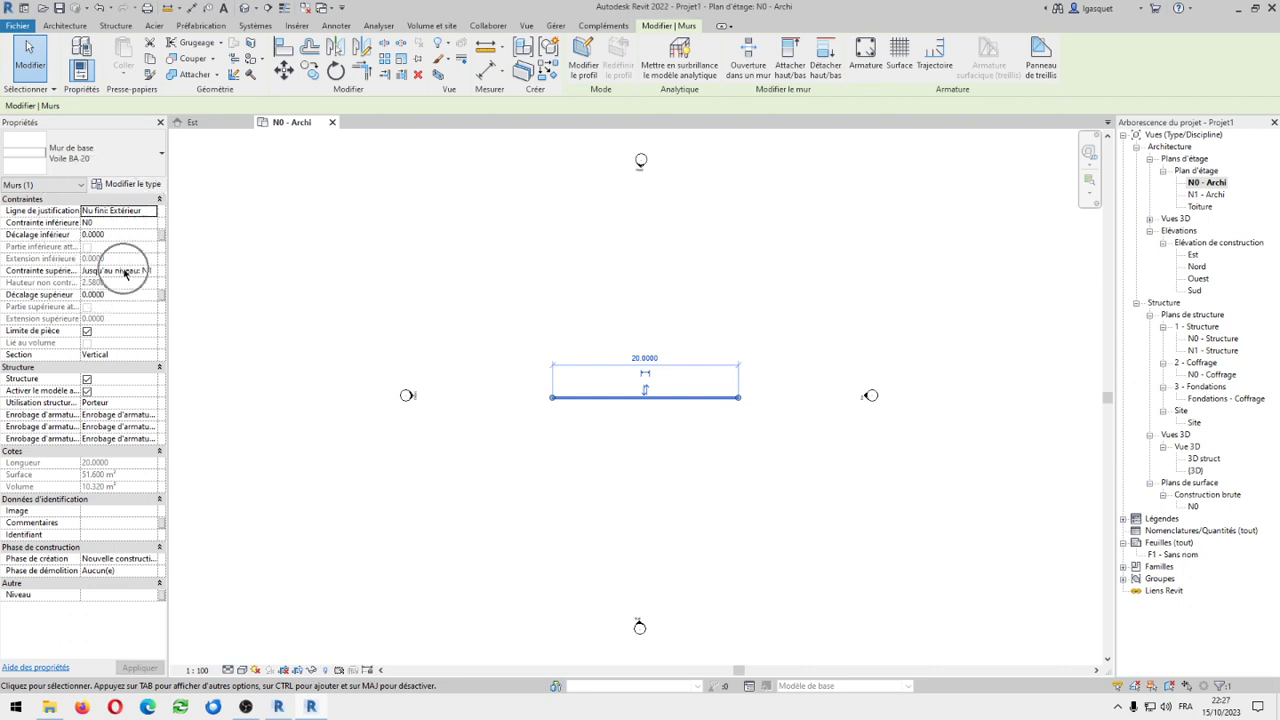
pyautogui.click(195, 123)
pyautogui.click(589, 644)
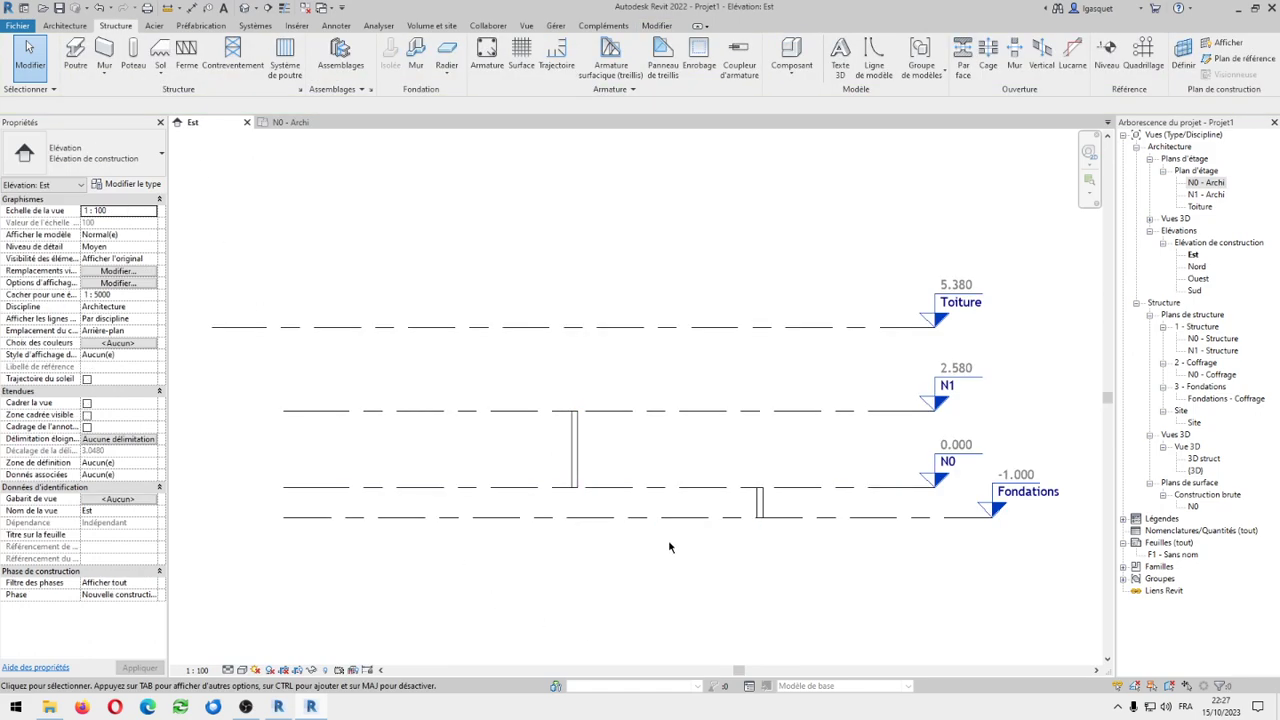
pyautogui.click(759, 505)
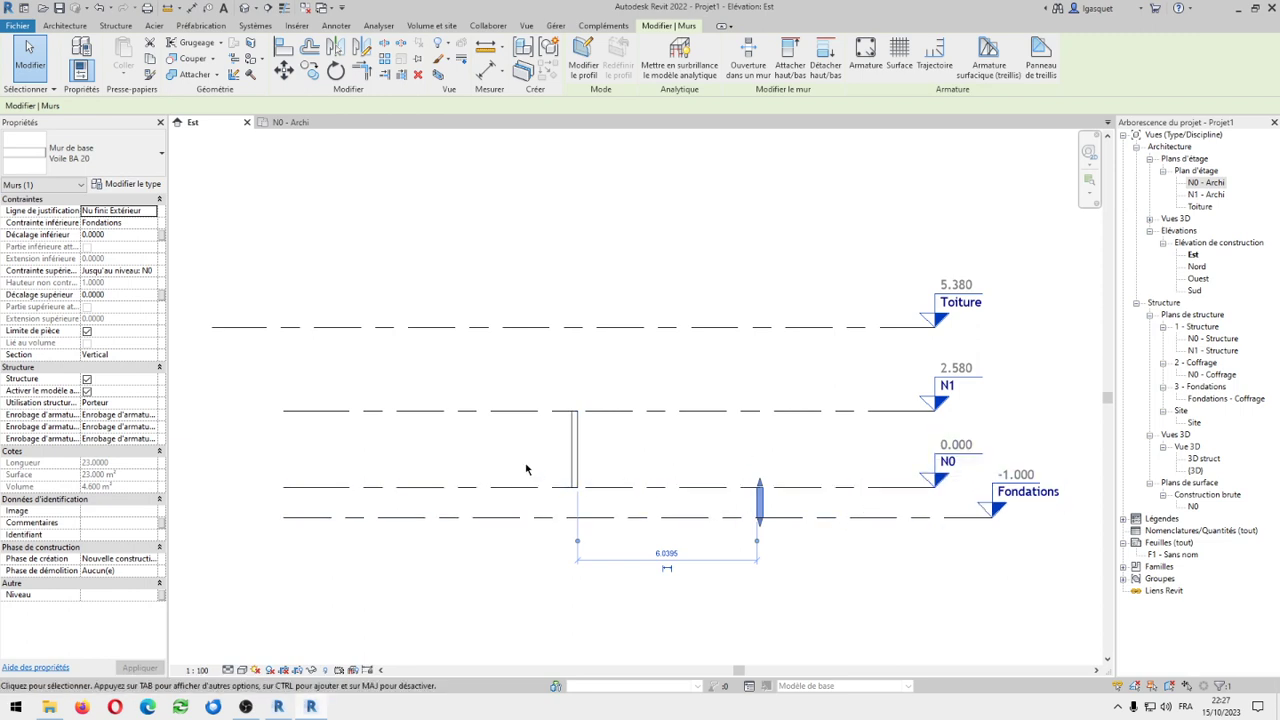
# Set the base constraint of the wall between N0 and N1 to Fondations and check it in the N0 - Archi plan
pyautogui.click(584, 446)
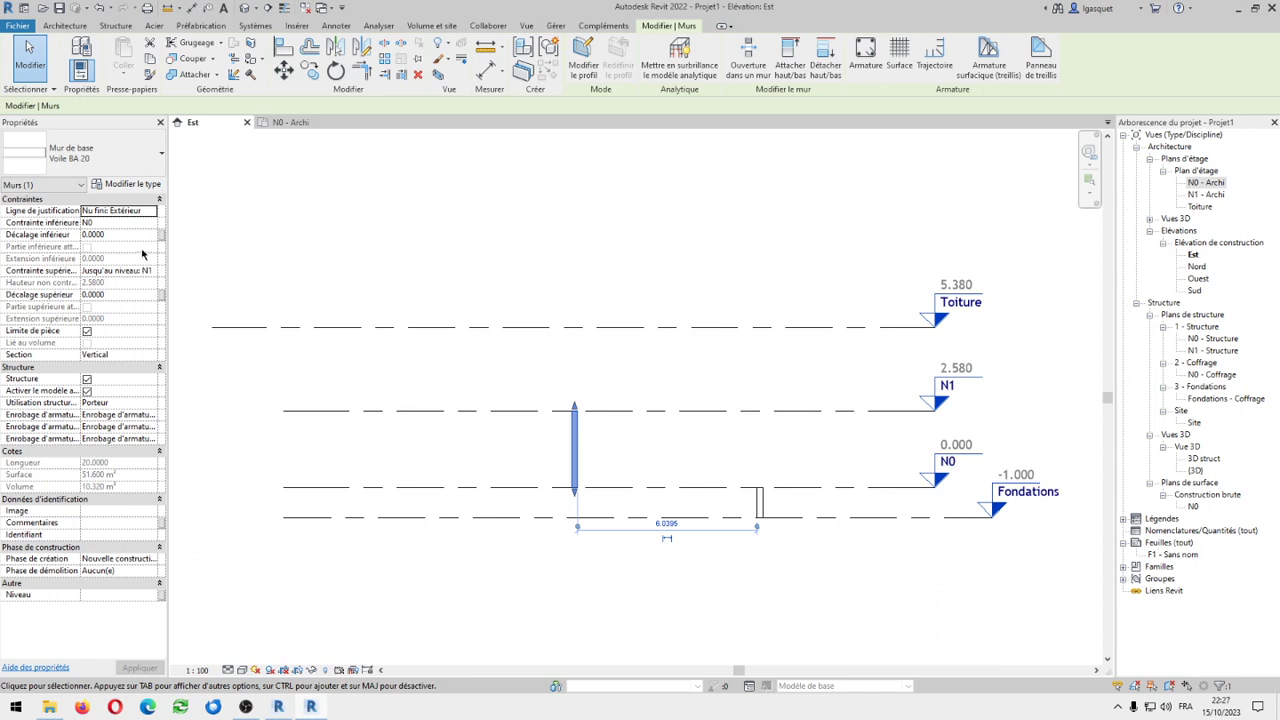
pyautogui.click(154, 224)
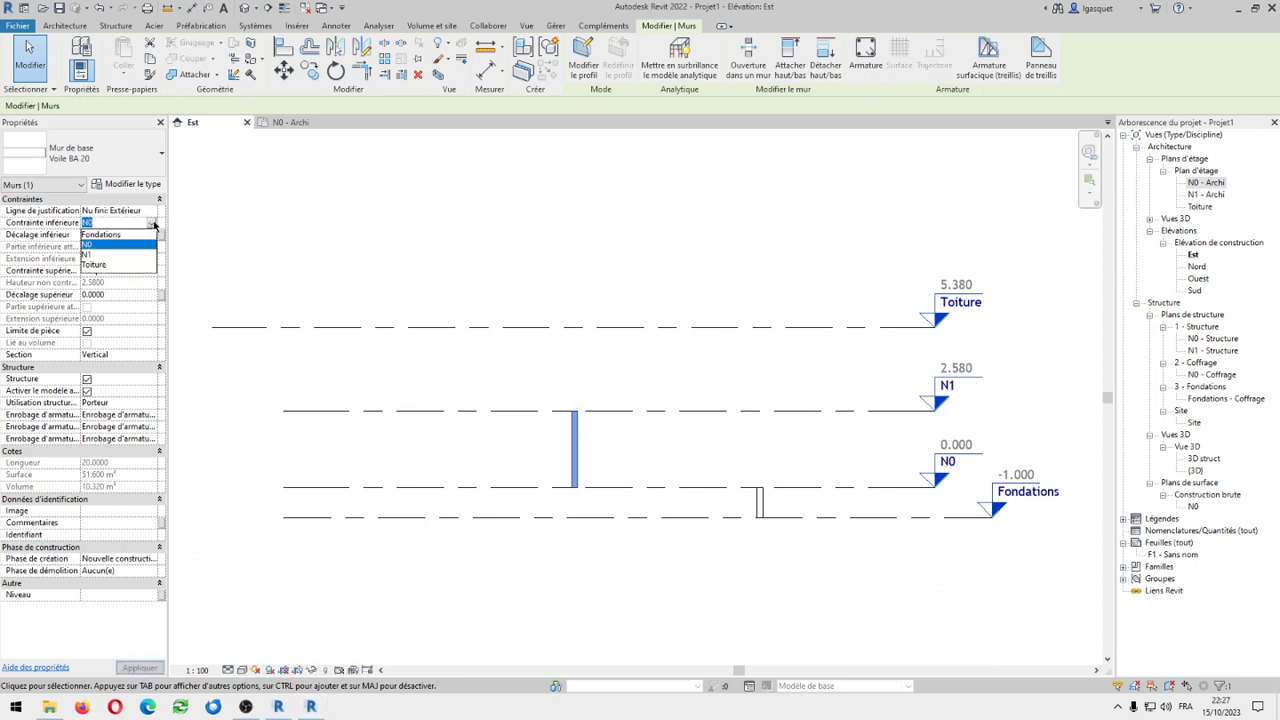
pyautogui.click(126, 242)
pyautogui.click(617, 623)
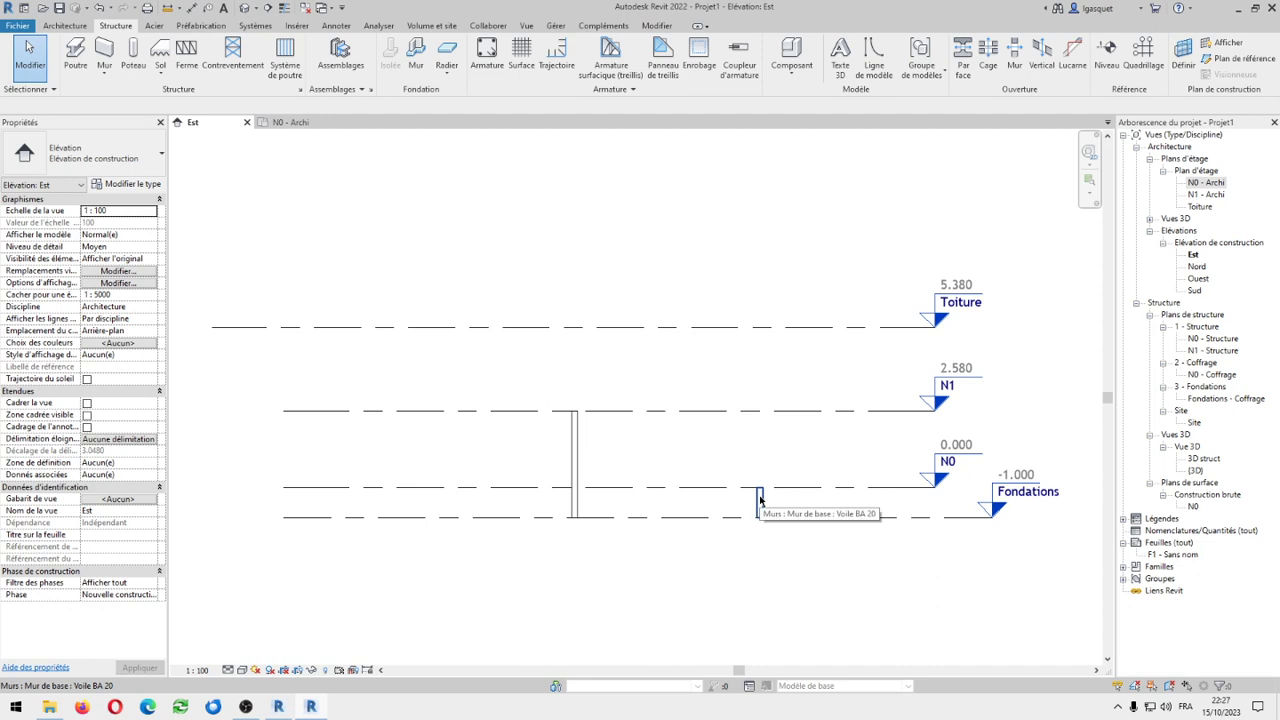
pyautogui.click(283, 122)
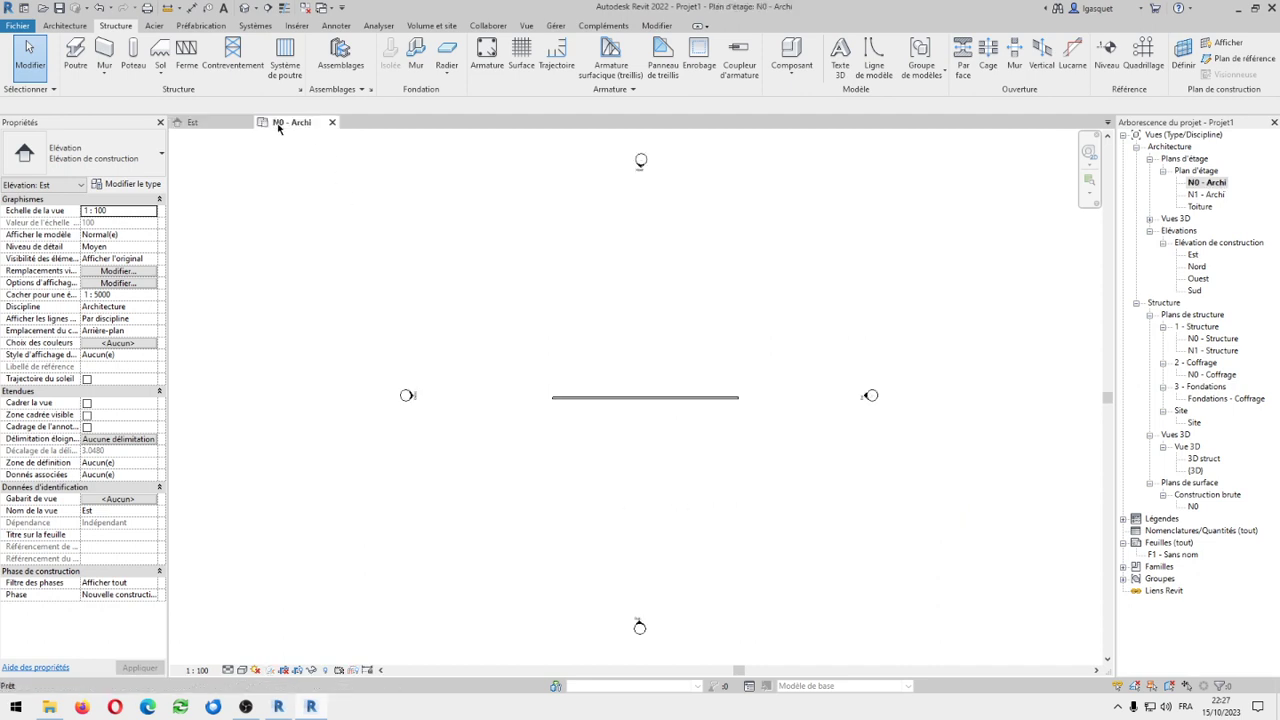
pyautogui.click(640, 399)
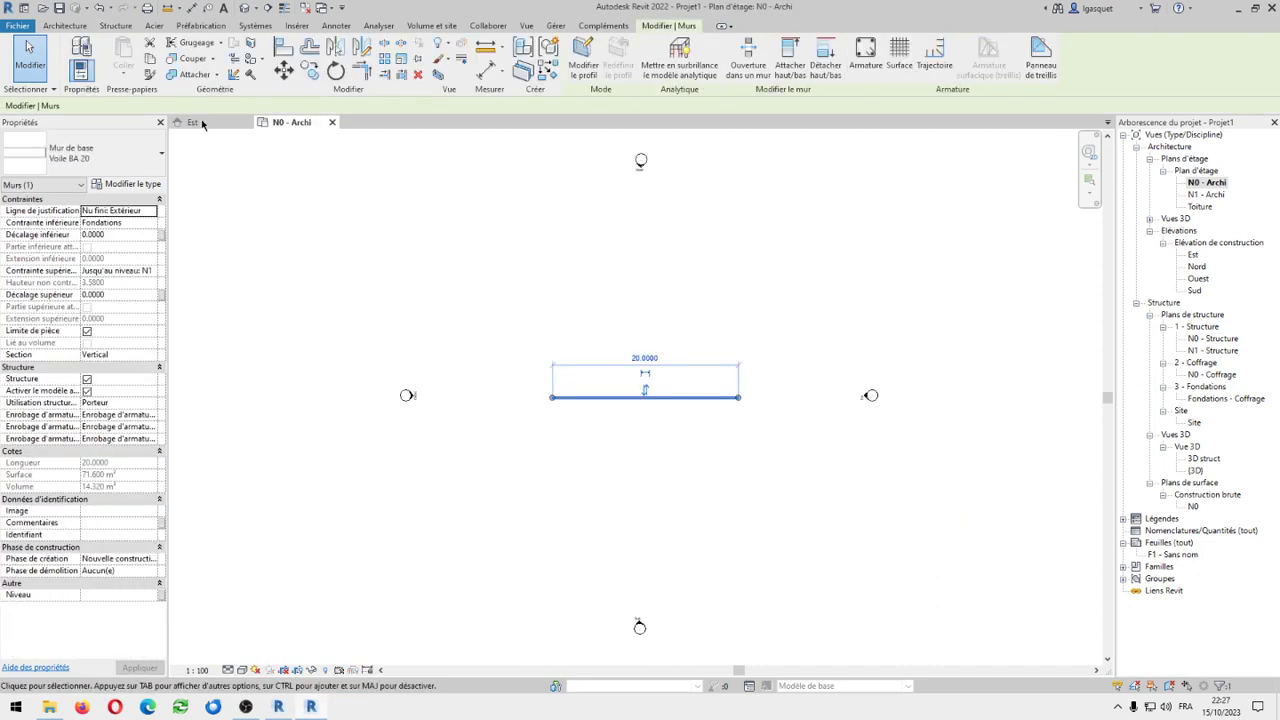
pyautogui.click(205, 122)
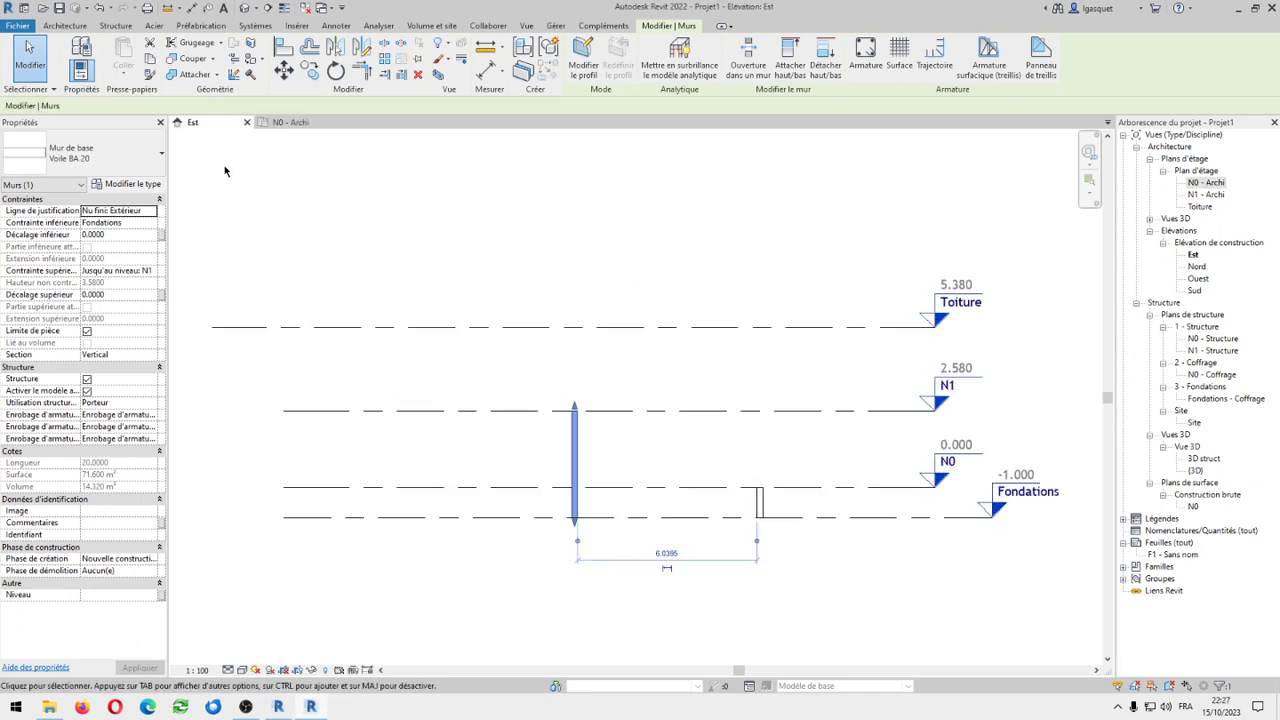
# In the Est elevation, set the top constraint of the short foundation wall up to level N1
pyautogui.click(759, 503)
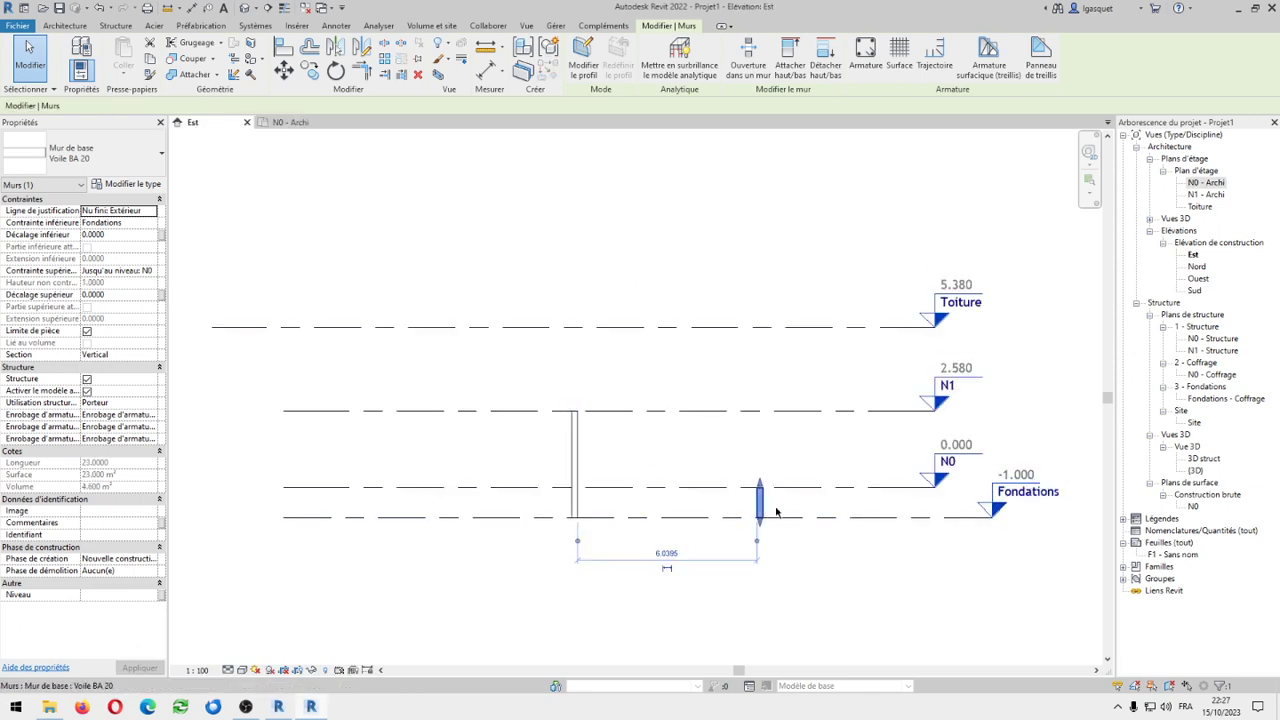
pyautogui.click(152, 272)
pyautogui.click(110, 319)
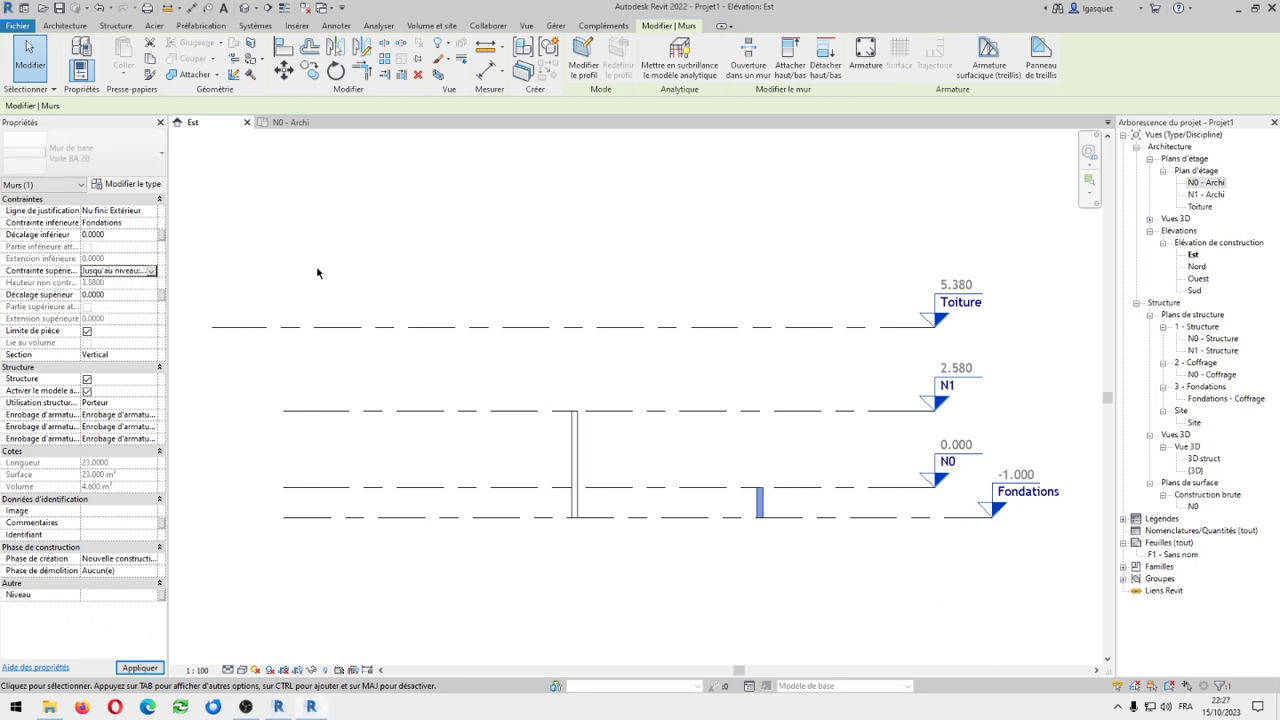
pyautogui.click(352, 271)
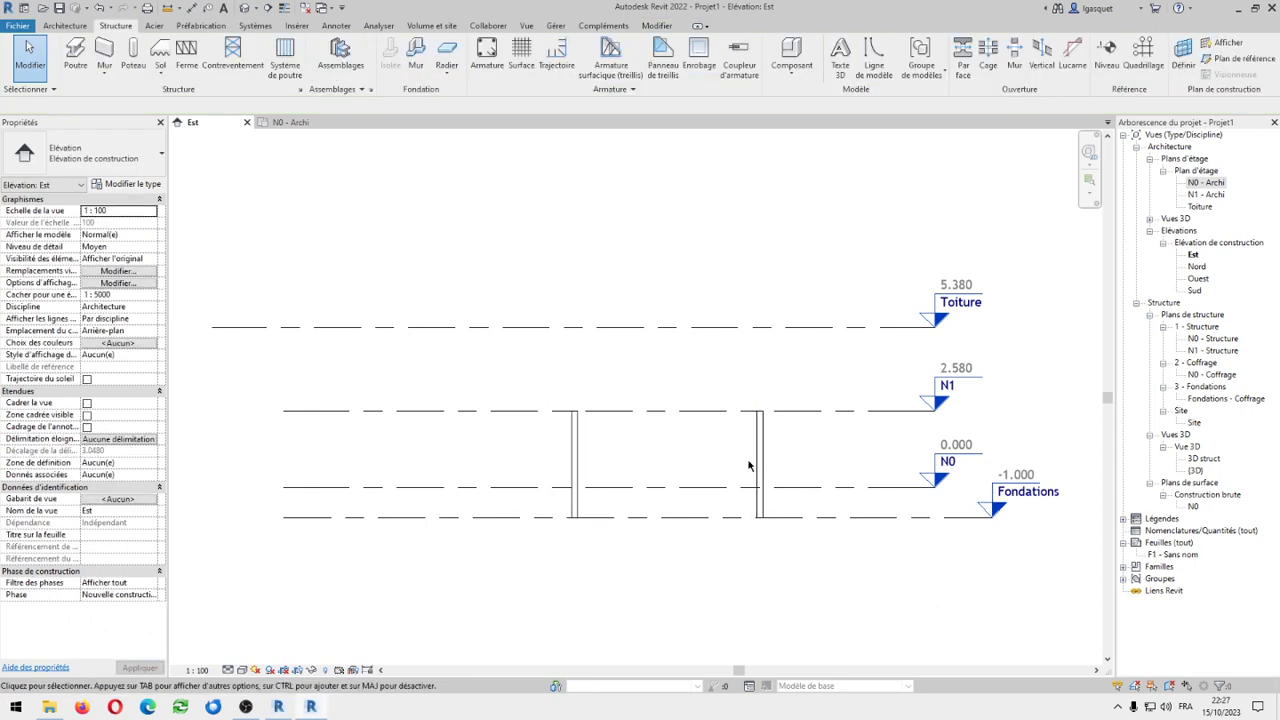
# Select both walls together in the N0 - Archi plan, set their top constraint up to level N0 and check them in the Est elevation
pyautogui.click(295, 122)
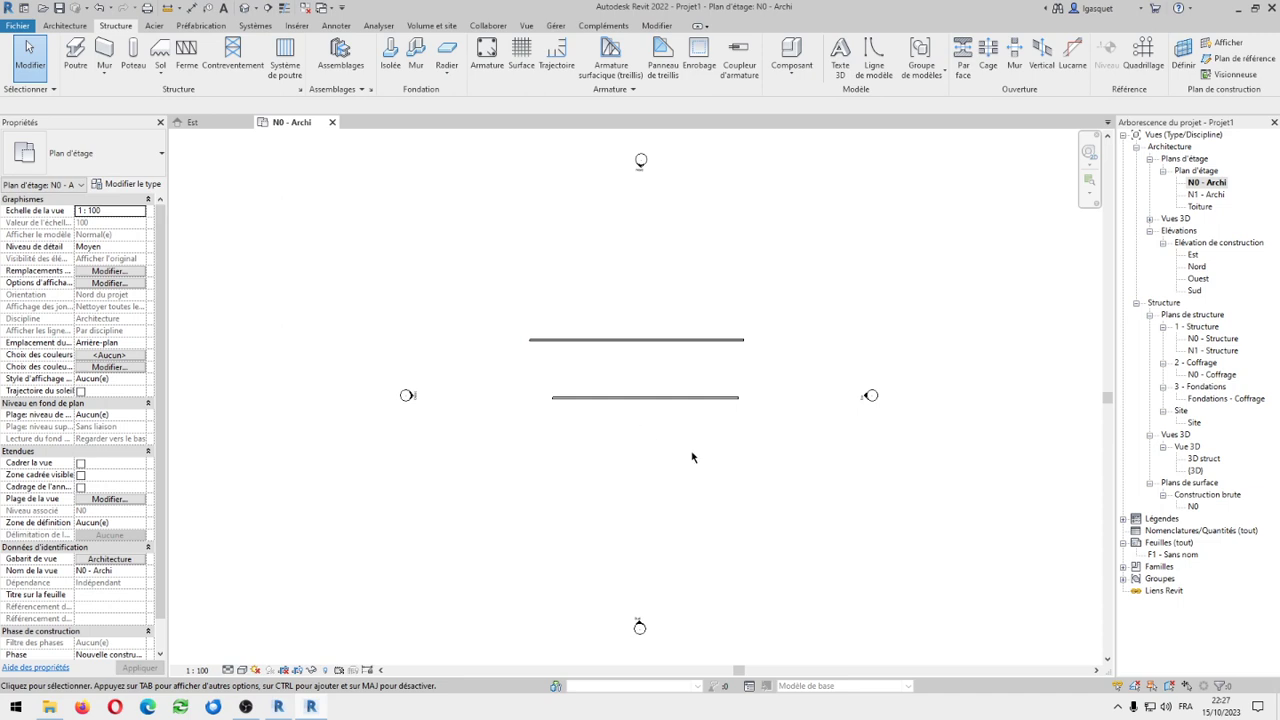
pyautogui.moveTo(770, 441); pyautogui.dragTo(708, 321)
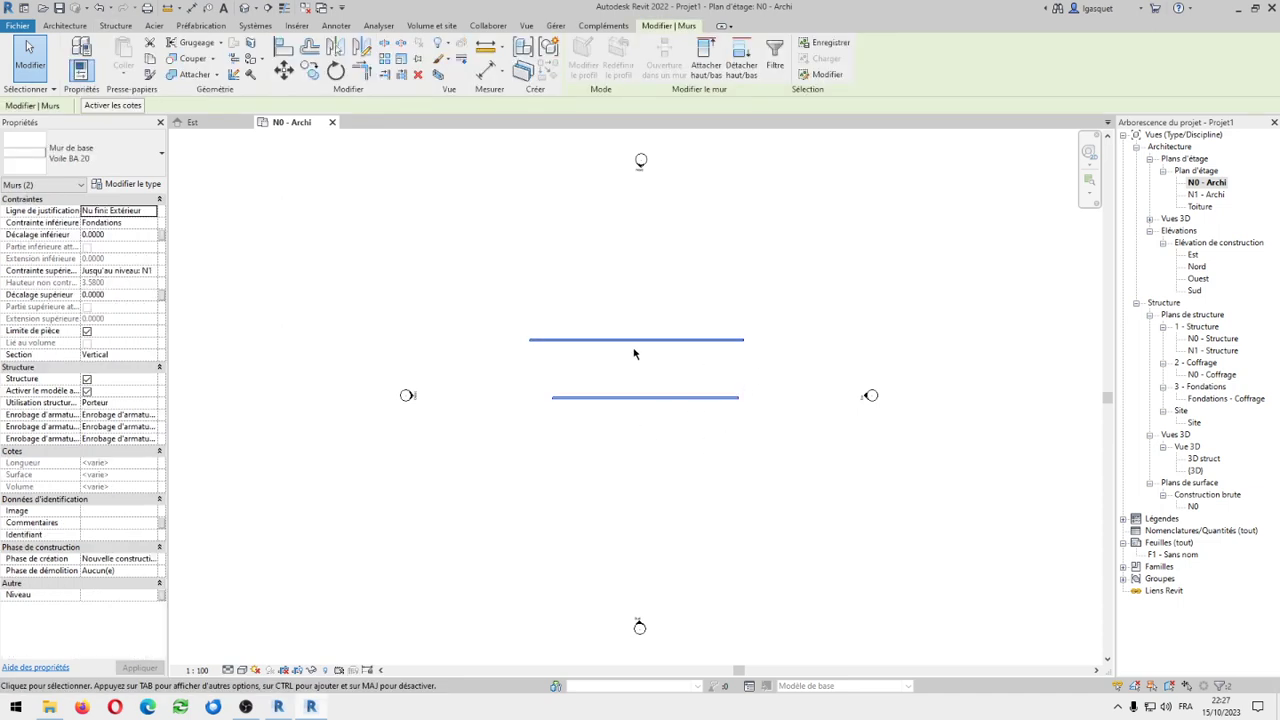
pyautogui.press('Escape')
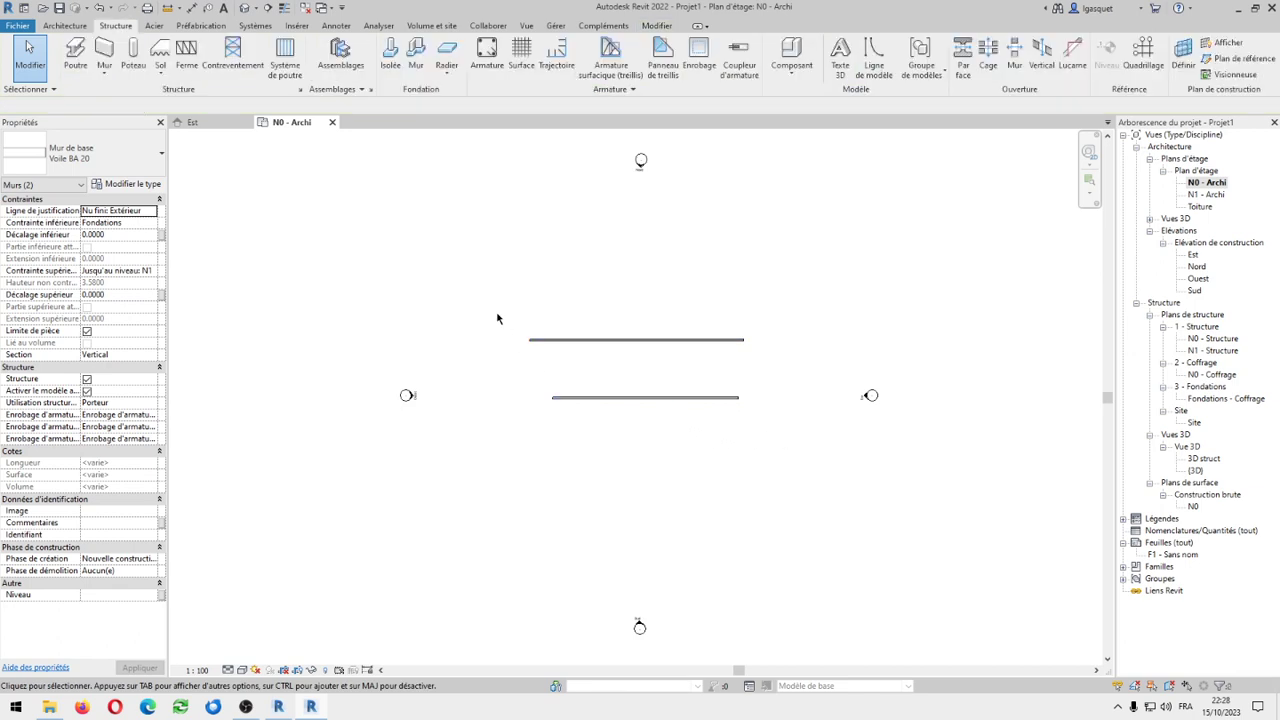
pyautogui.moveTo(580, 297); pyautogui.dragTo(770, 454)
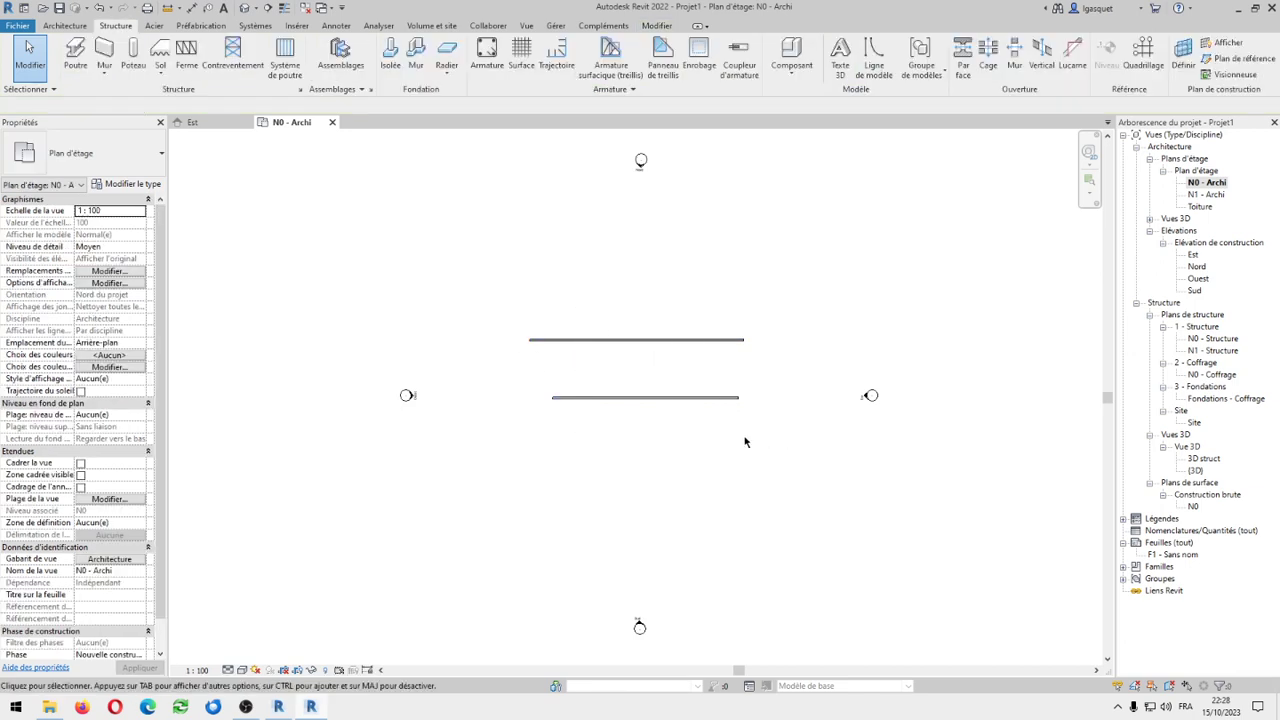
pyautogui.moveTo(500, 304); pyautogui.dragTo(766, 437)
pyautogui.moveTo(494, 296); pyautogui.dragTo(866, 443)
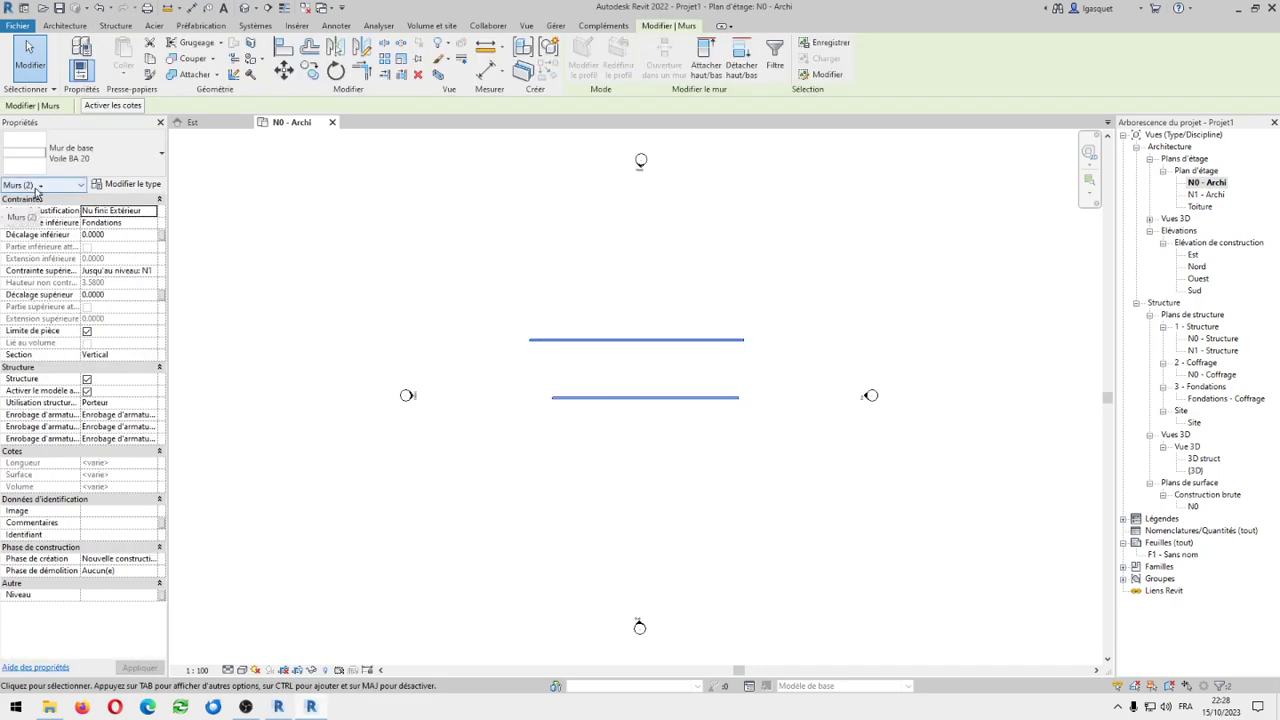
pyautogui.press('ctrl')
pyautogui.press('ctrl')
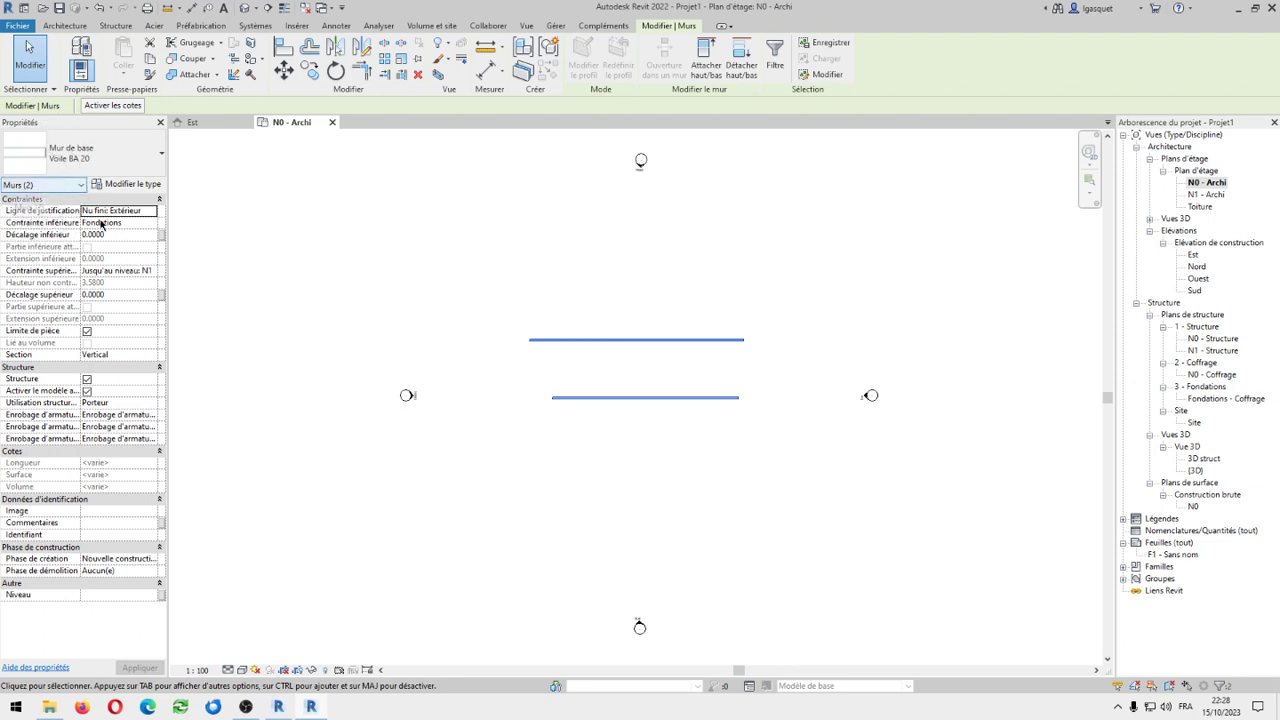
pyautogui.click(153, 271)
pyautogui.click(153, 271)
pyautogui.click(146, 307)
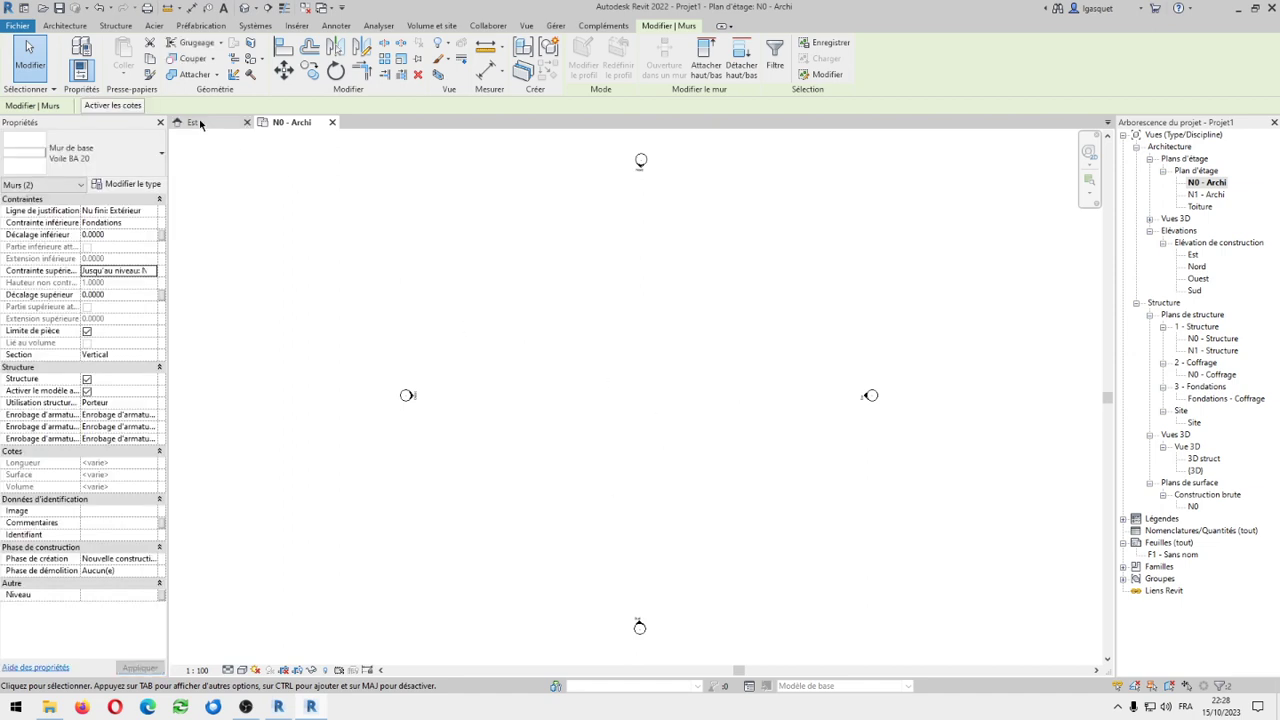
pyautogui.click(200, 124)
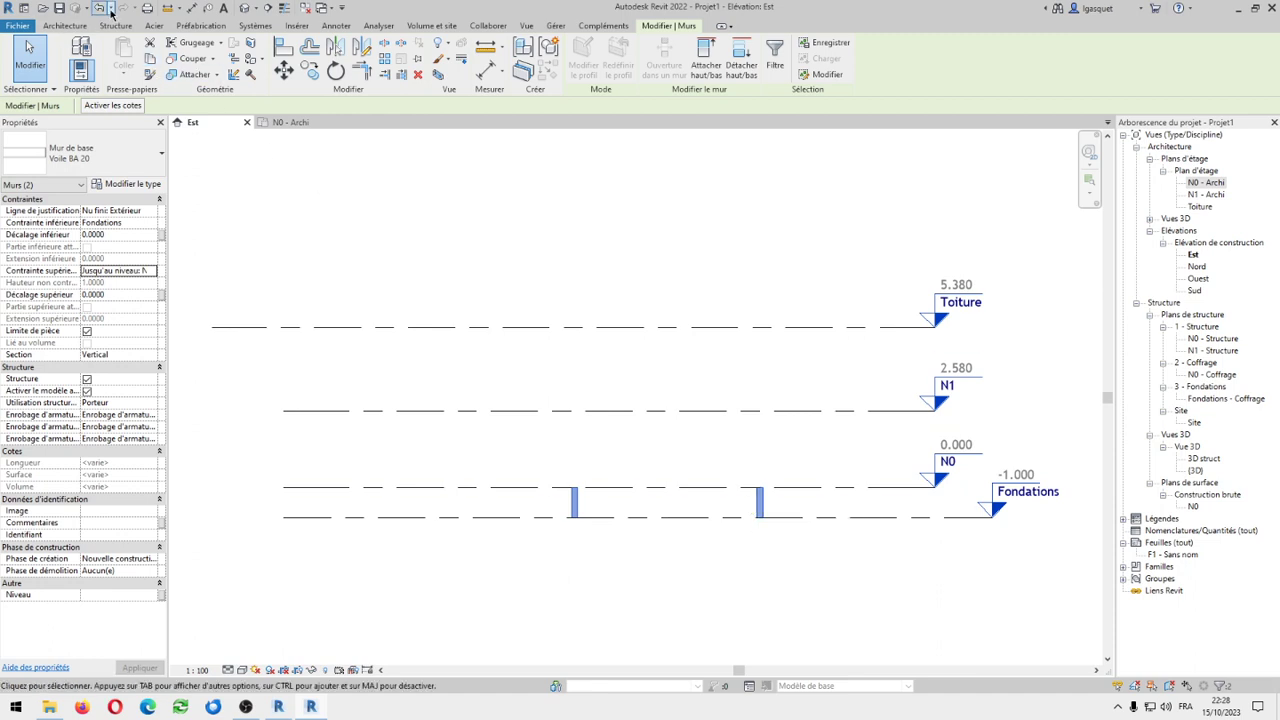
# Undo the last six commands back through the first Mur porteur - Ligne, and check the N0 - Archi plan and Est elevation
pyautogui.click(111, 8)
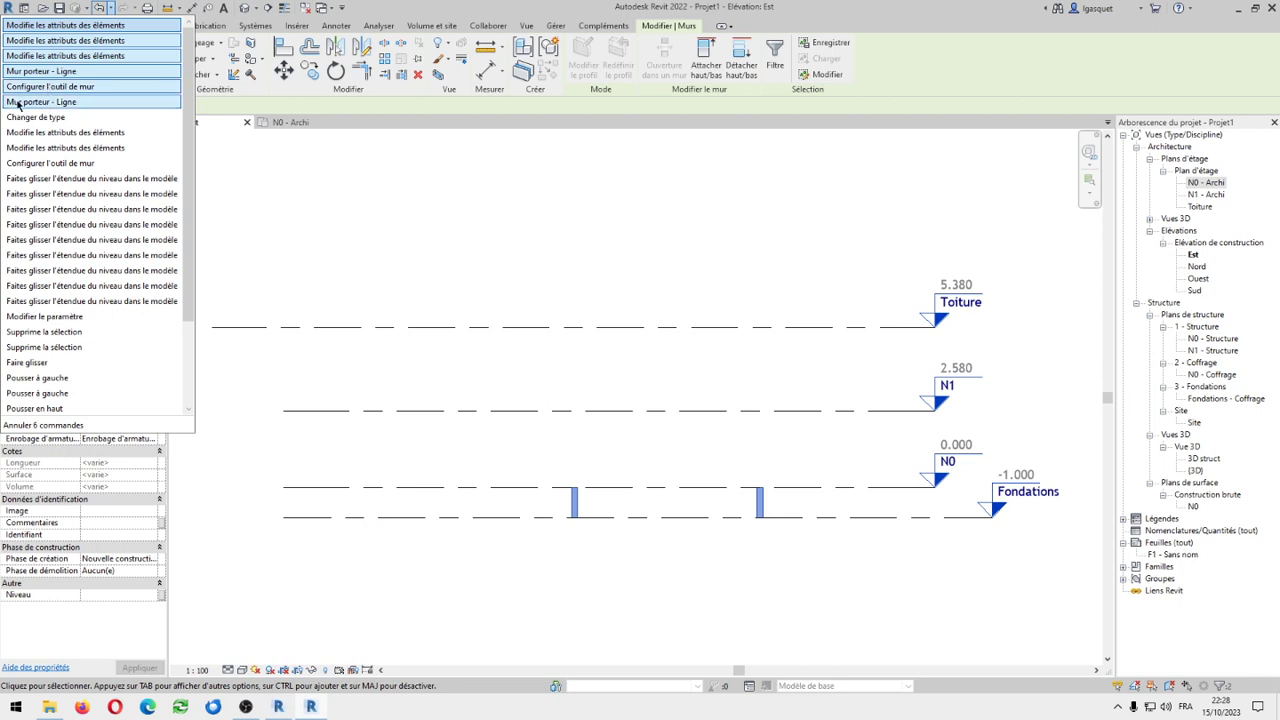
pyautogui.click(84, 104)
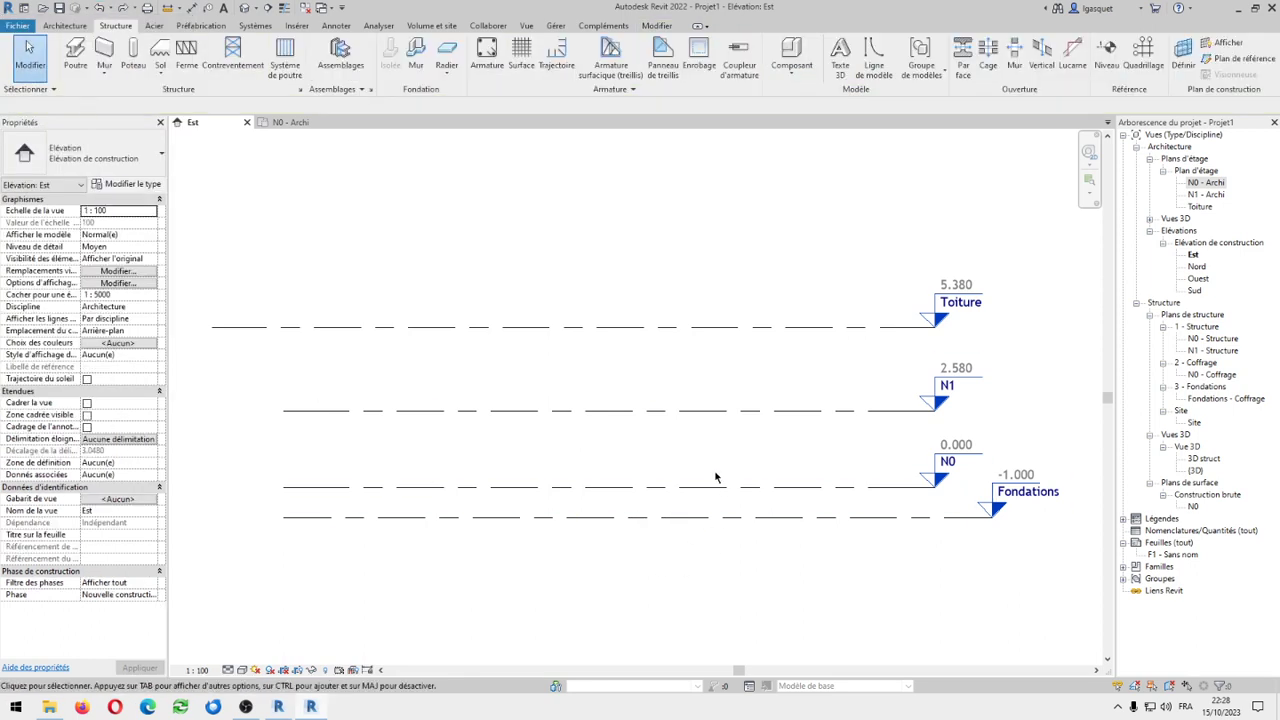
pyautogui.click(290, 123)
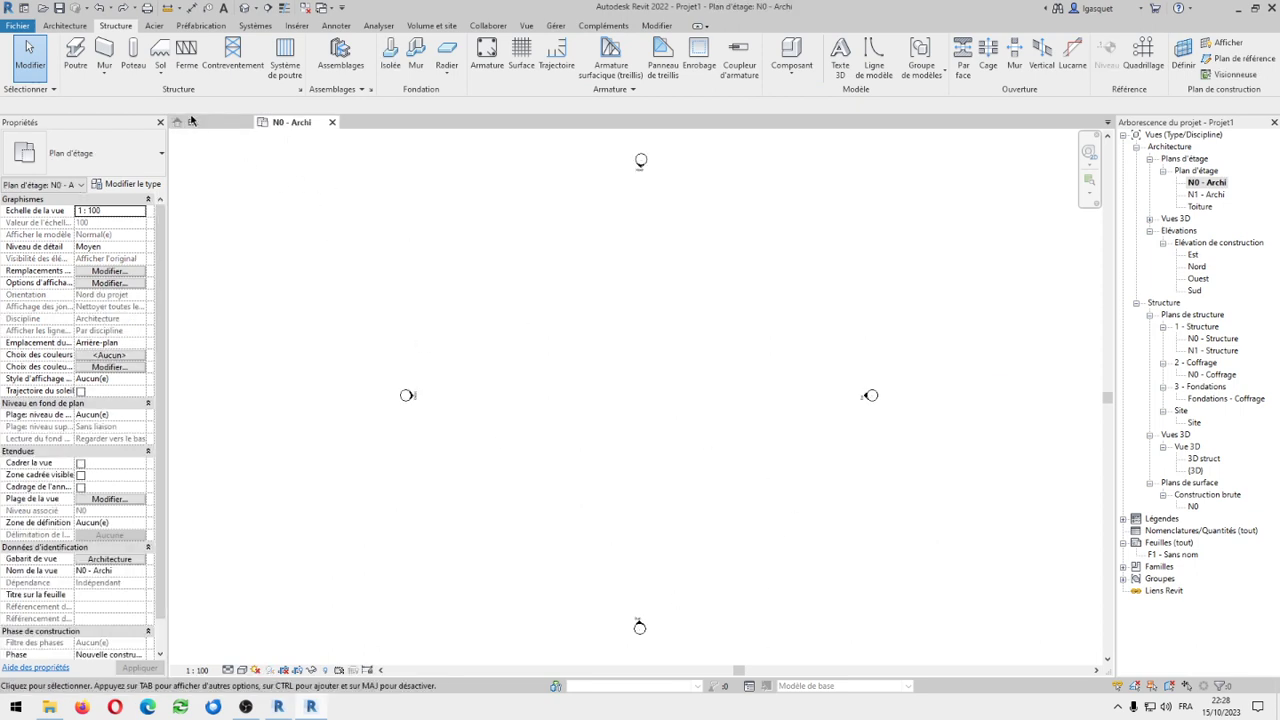
pyautogui.click(191, 121)
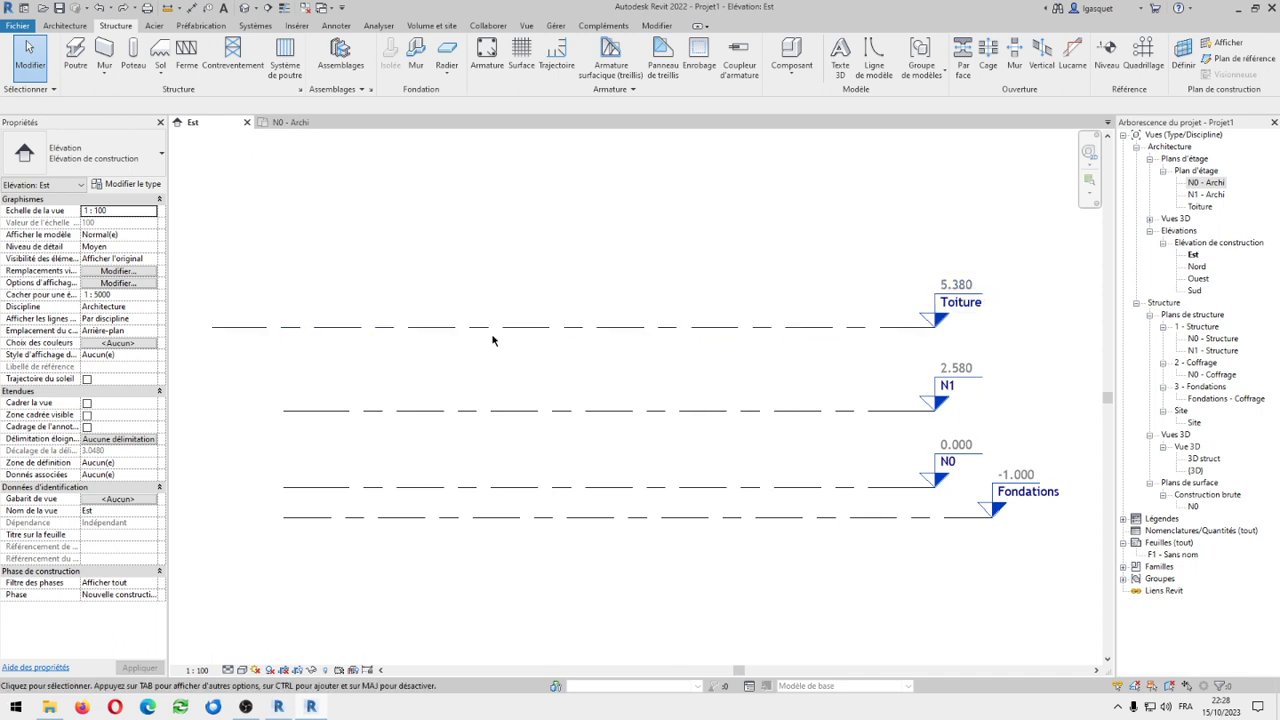
# Start a rectangular structural wall (Mur porteur) in the N0 - Archi plan with base constraint Fondations
pyautogui.click(290, 122)
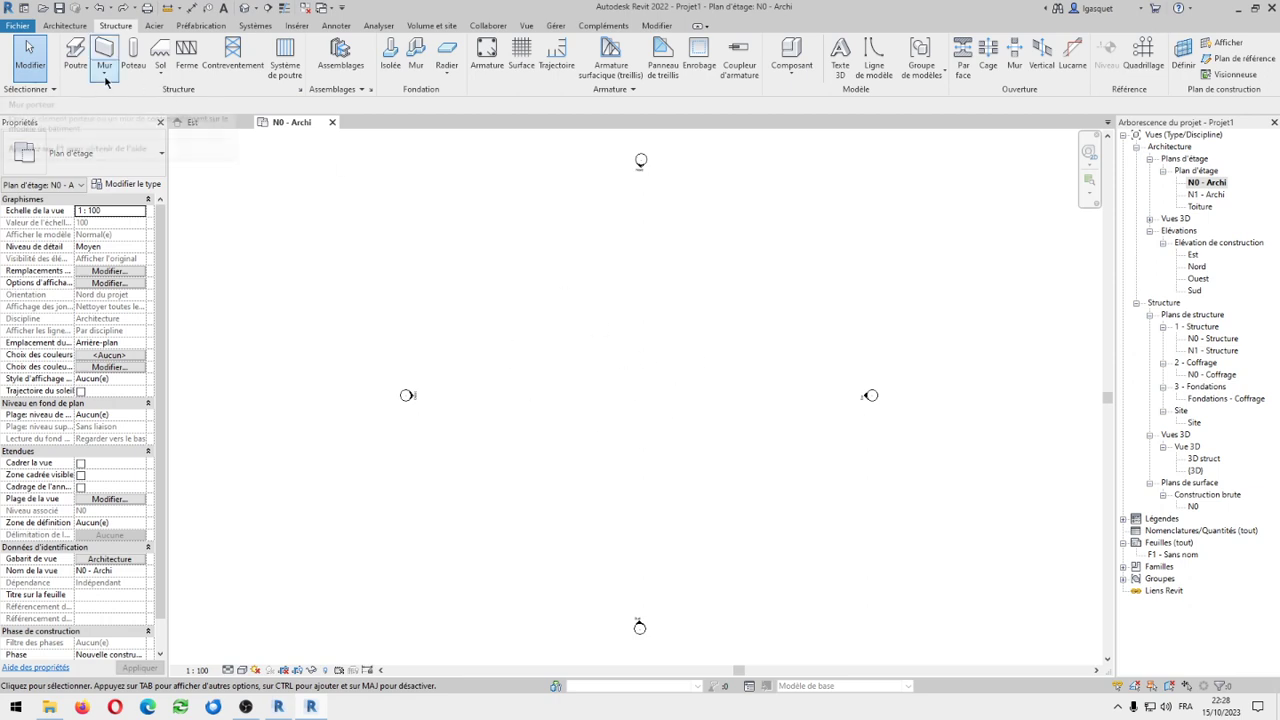
pyautogui.click(65, 25)
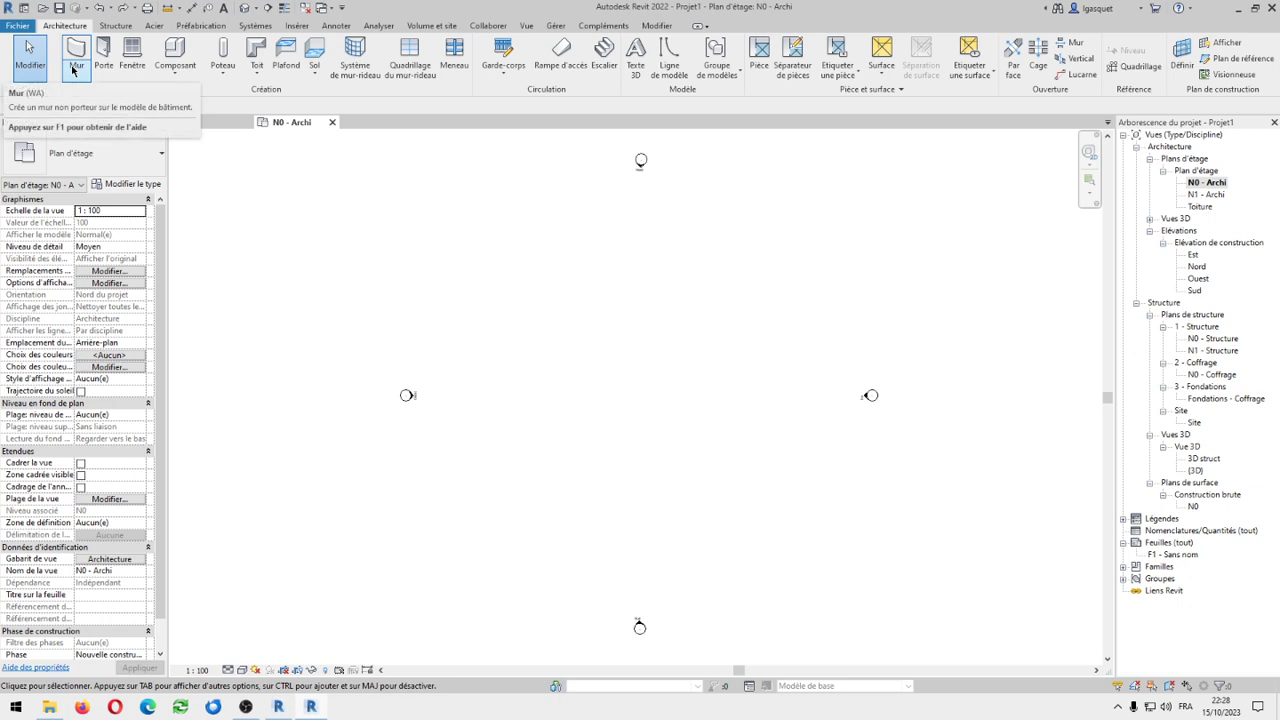
pyautogui.click(76, 74)
pyautogui.click(66, 124)
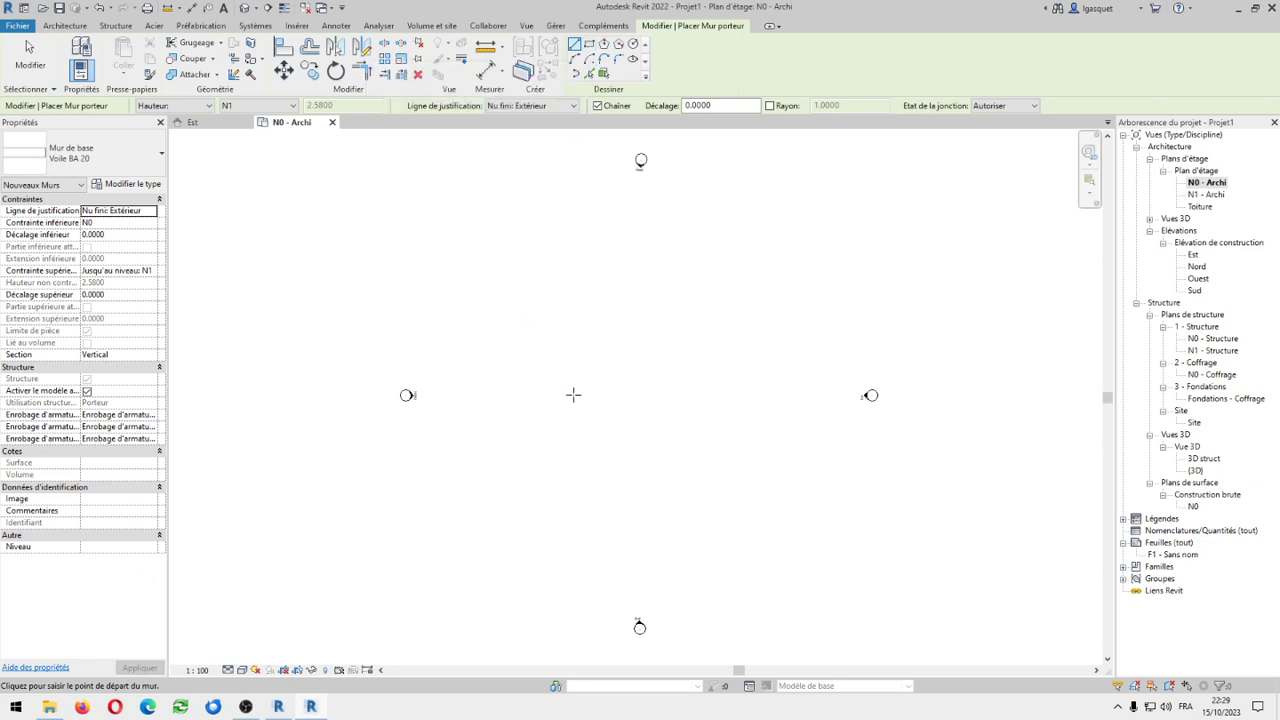
pyautogui.click(588, 47)
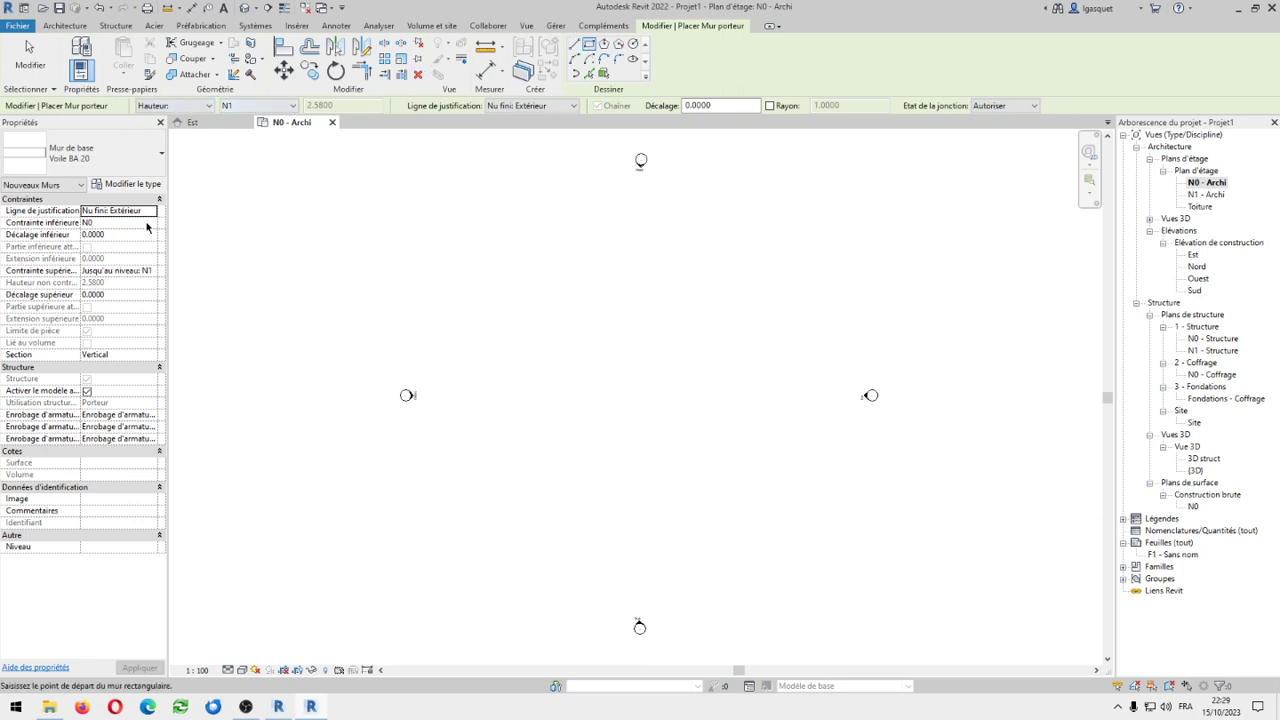
pyautogui.click(151, 225)
pyautogui.click(123, 237)
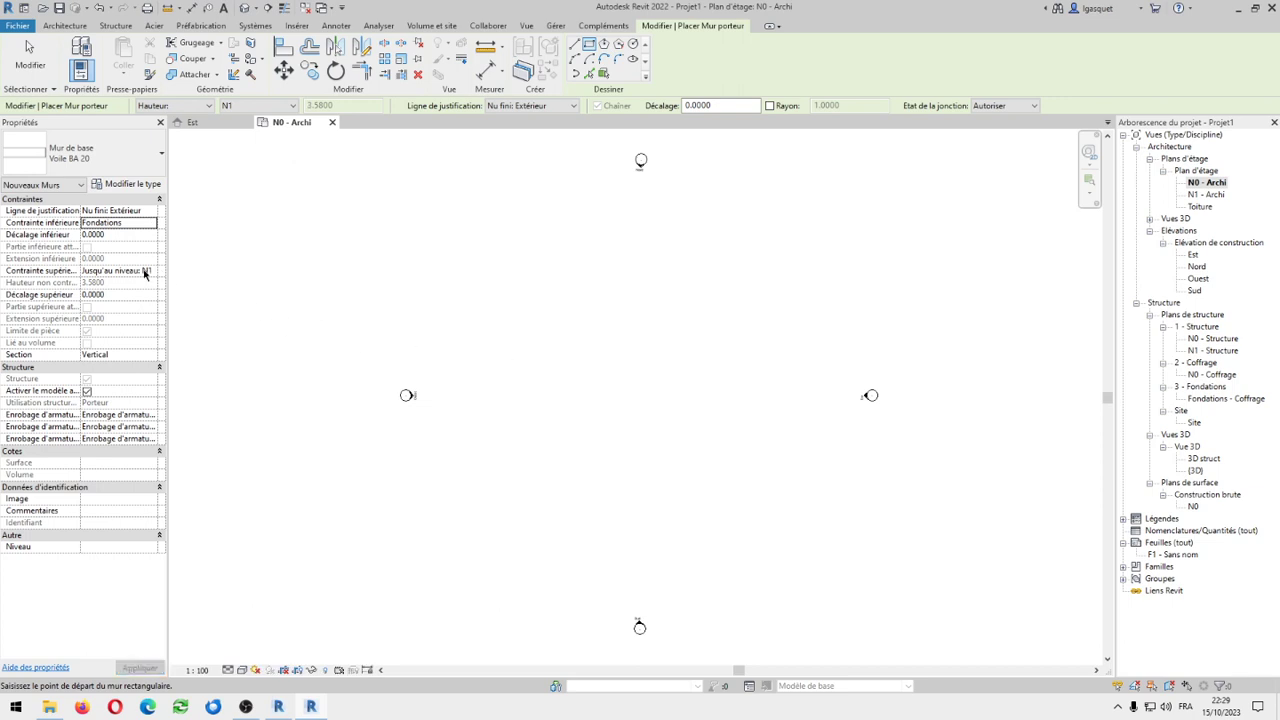
# Draw a rectangle of Voile BA 20 walls about 24 by 17 m between the elevation markers and select its east wall
pyautogui.click(524, 311)
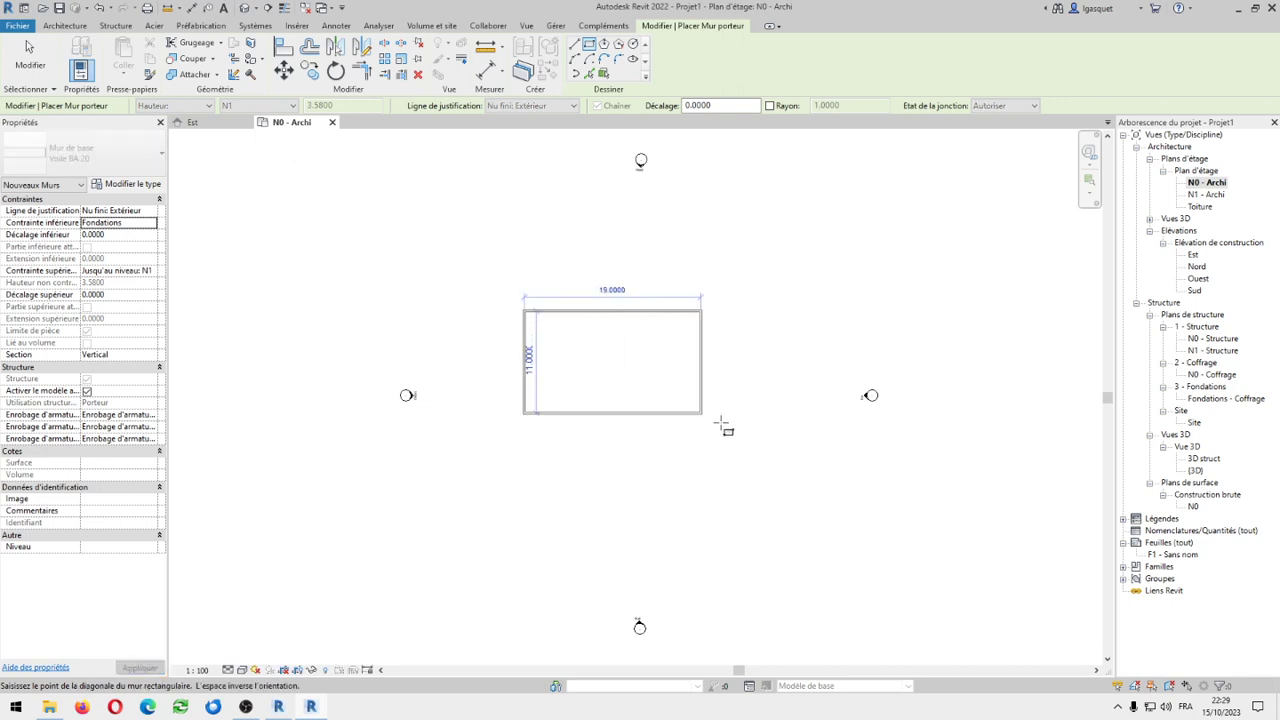
pyautogui.click(747, 468)
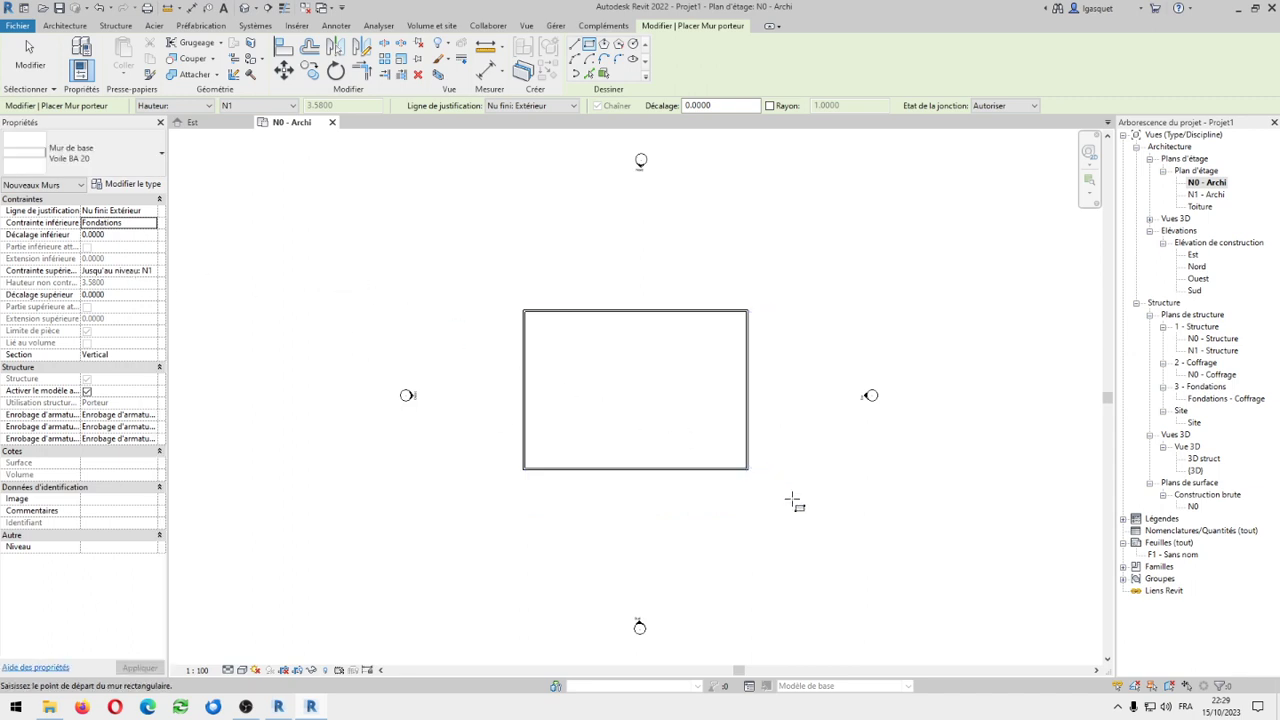
pyautogui.press('Escape')
pyautogui.press('Escape')
pyautogui.click(747, 420)
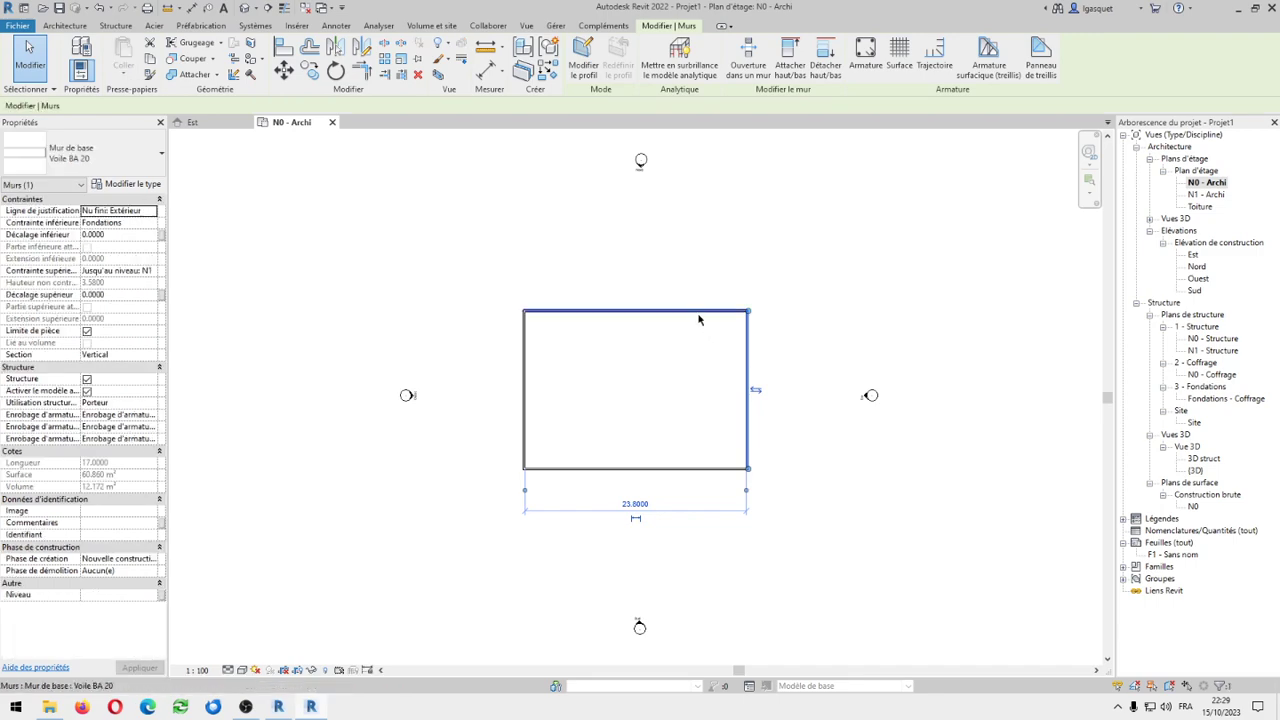
# Select the rectangle's other walls individually, then several together, in the N0 - Archi plan, and view the selection in the Est elevation
pyautogui.click(700, 313)
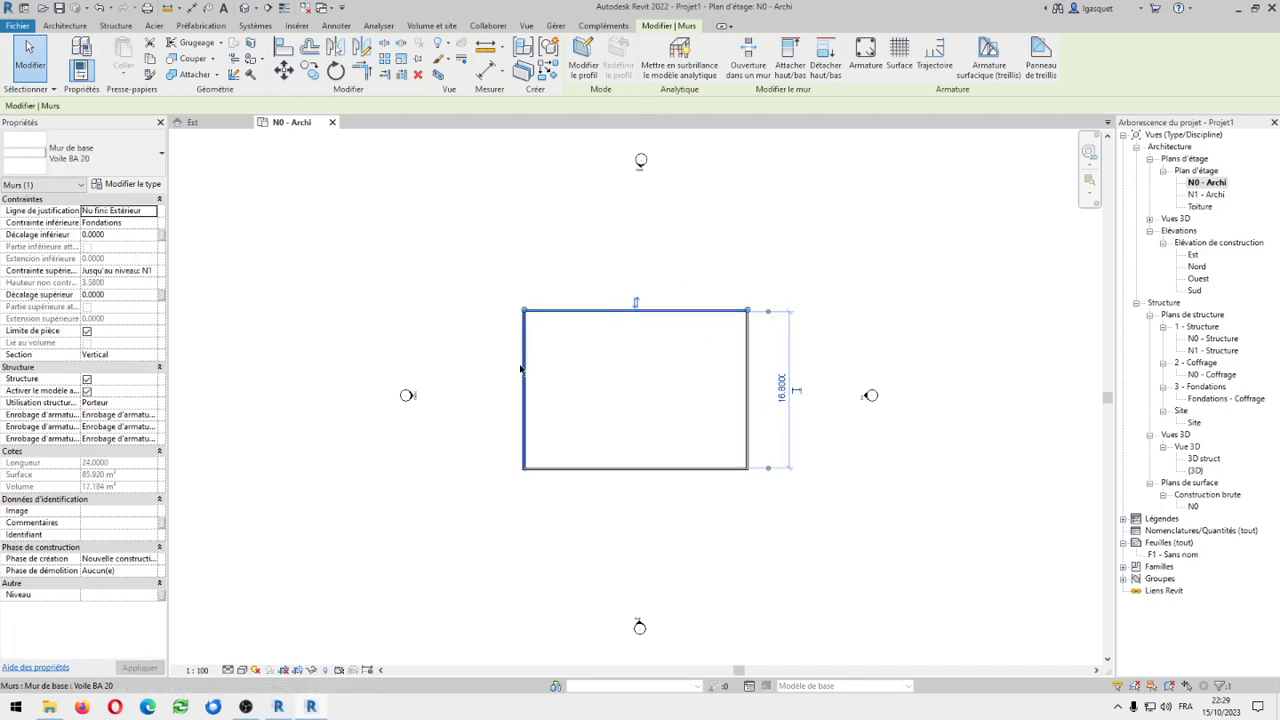
pyautogui.click(520, 369)
pyautogui.click(614, 469)
pyautogui.click(630, 270)
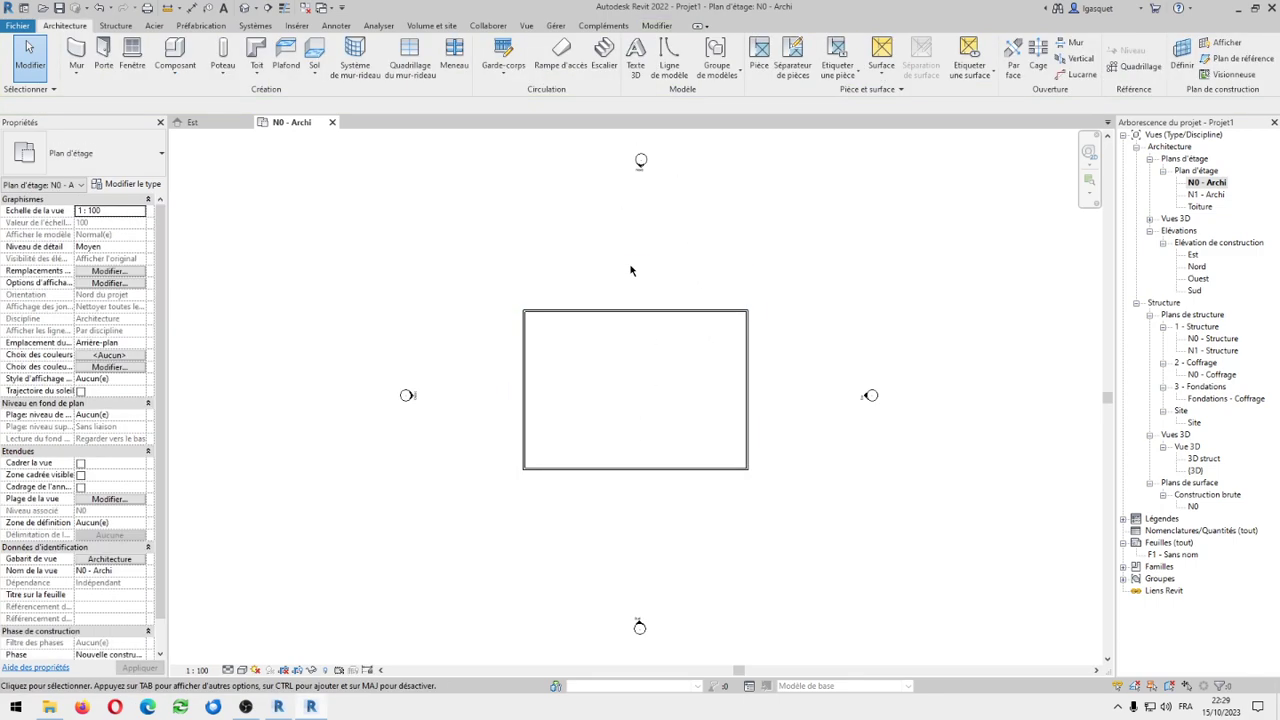
pyautogui.moveTo(626, 254); pyautogui.dragTo(659, 265)
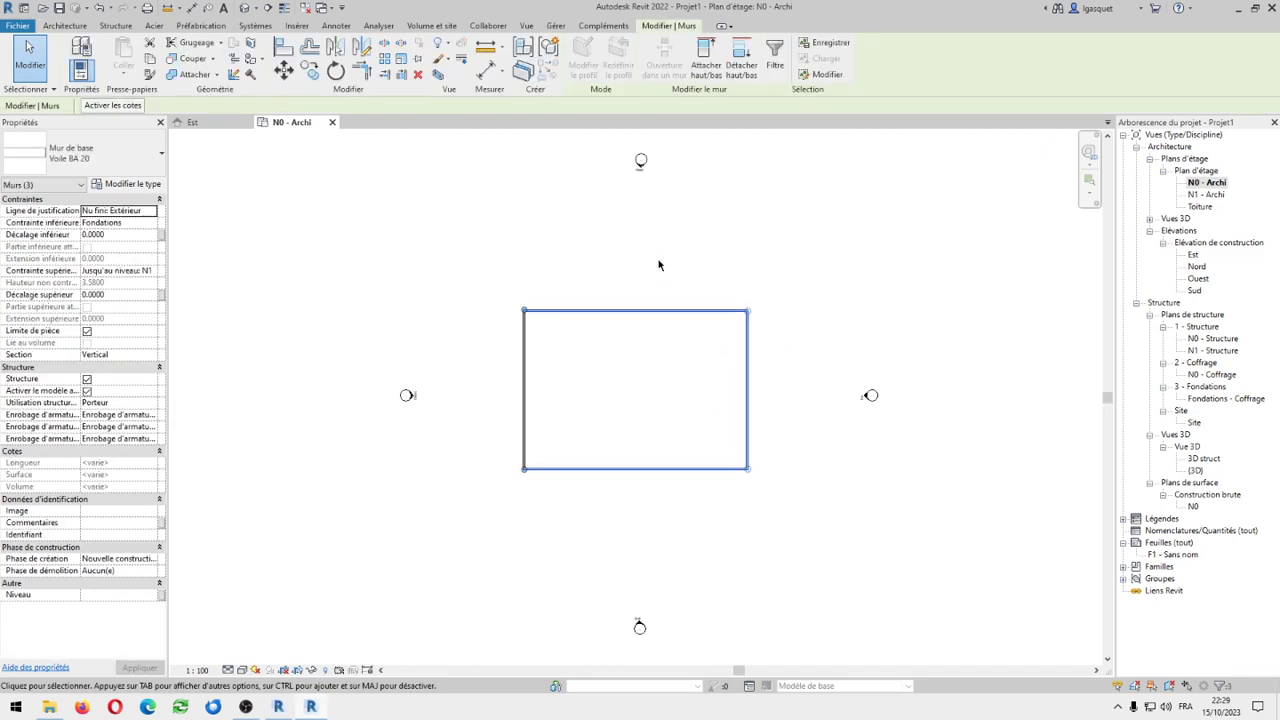
pyautogui.click(192, 122)
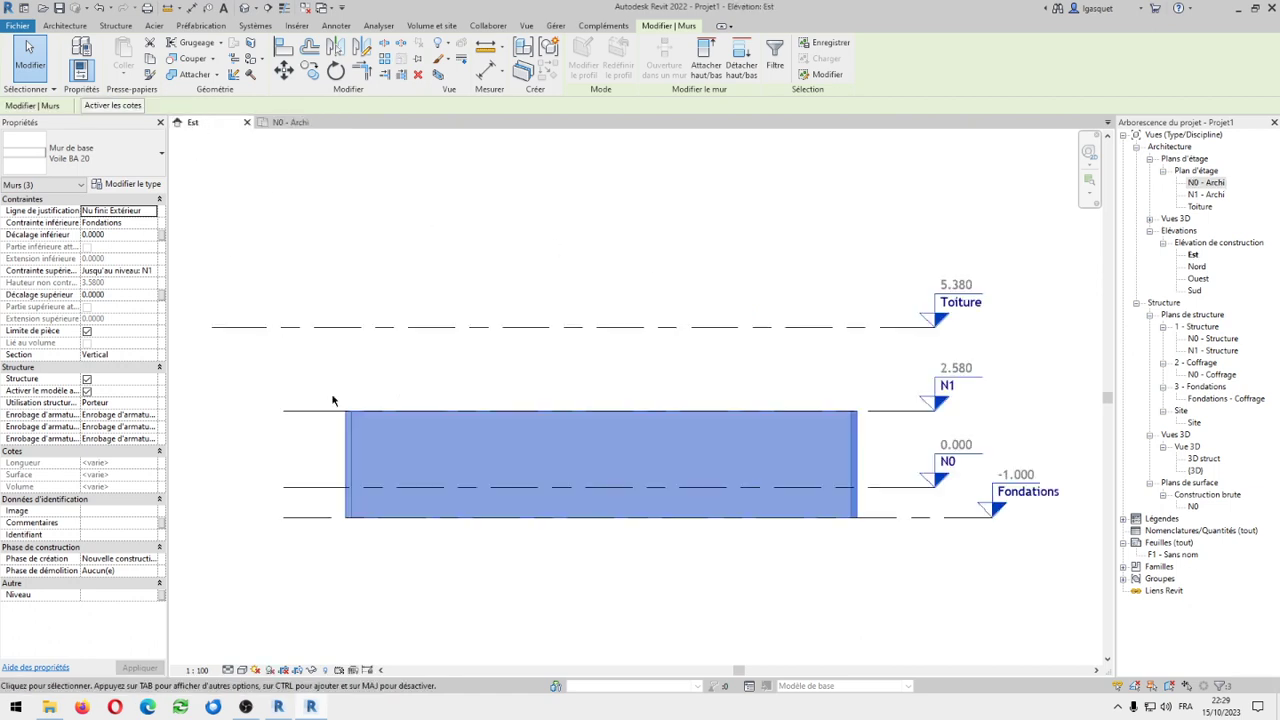
# Select everything around the walls in the Est elevation, restrict the properties to the four Murs, and set their top constraint up to level N0
pyautogui.click(687, 566)
pyautogui.moveTo(876, 601); pyautogui.dragTo(643, 373)
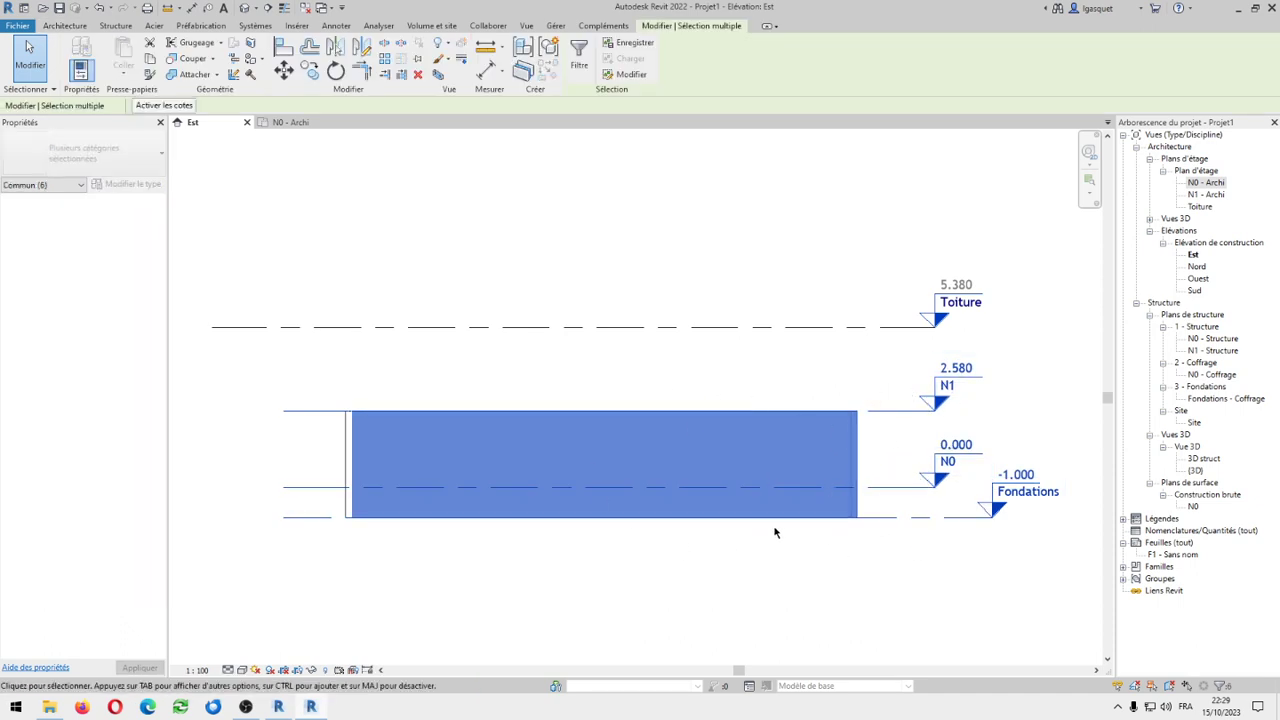
pyautogui.moveTo(906, 581); pyautogui.dragTo(307, 362)
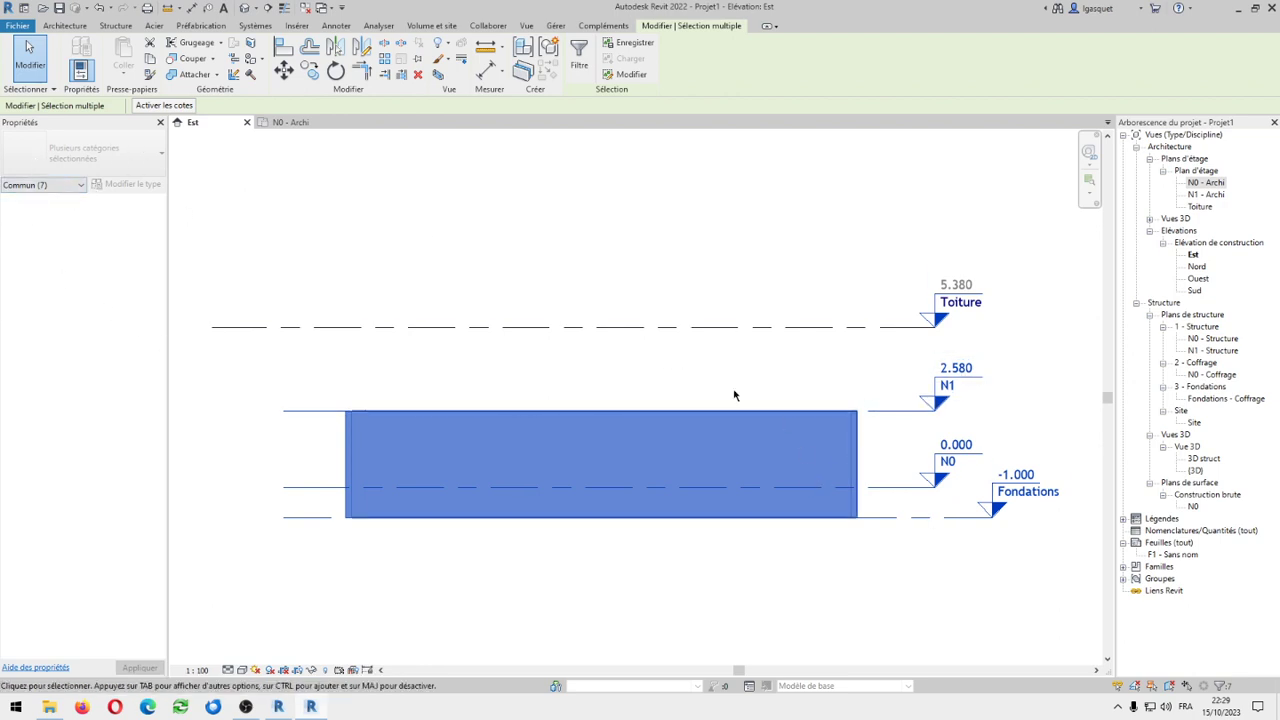
pyautogui.click(81, 187)
pyautogui.click(38, 209)
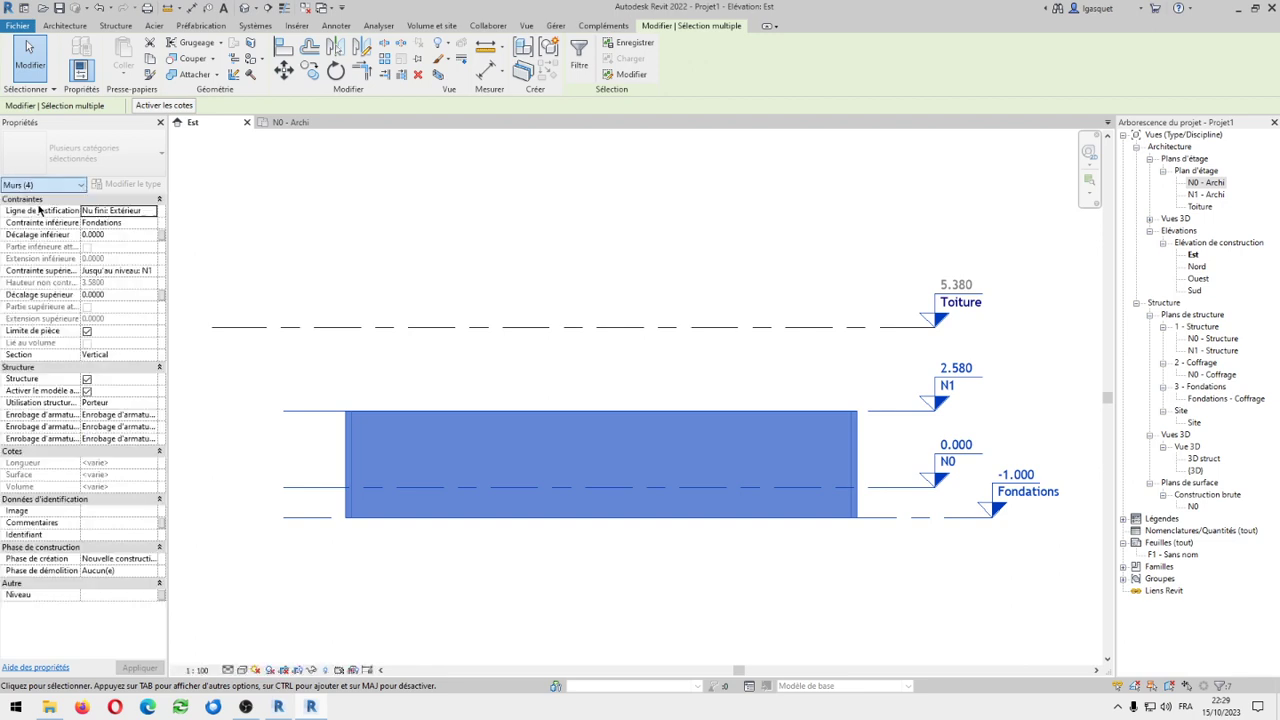
pyautogui.click(150, 272)
pyautogui.click(145, 308)
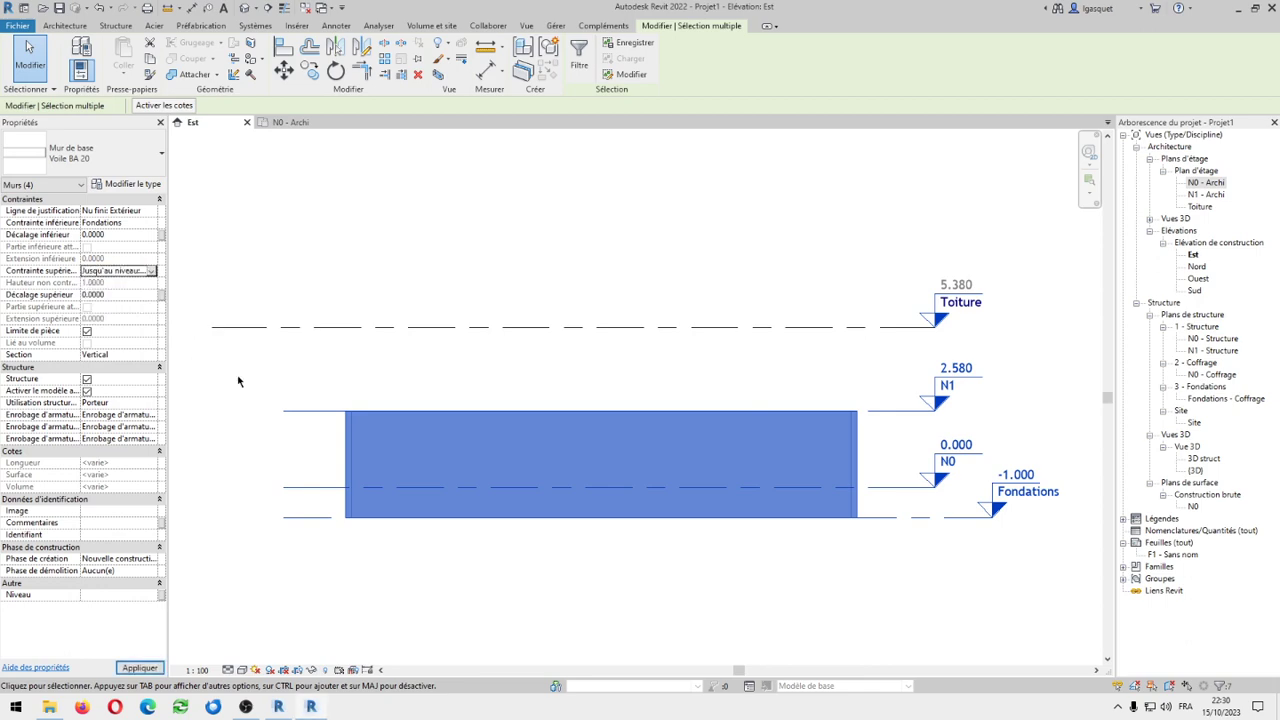
pyautogui.click(486, 389)
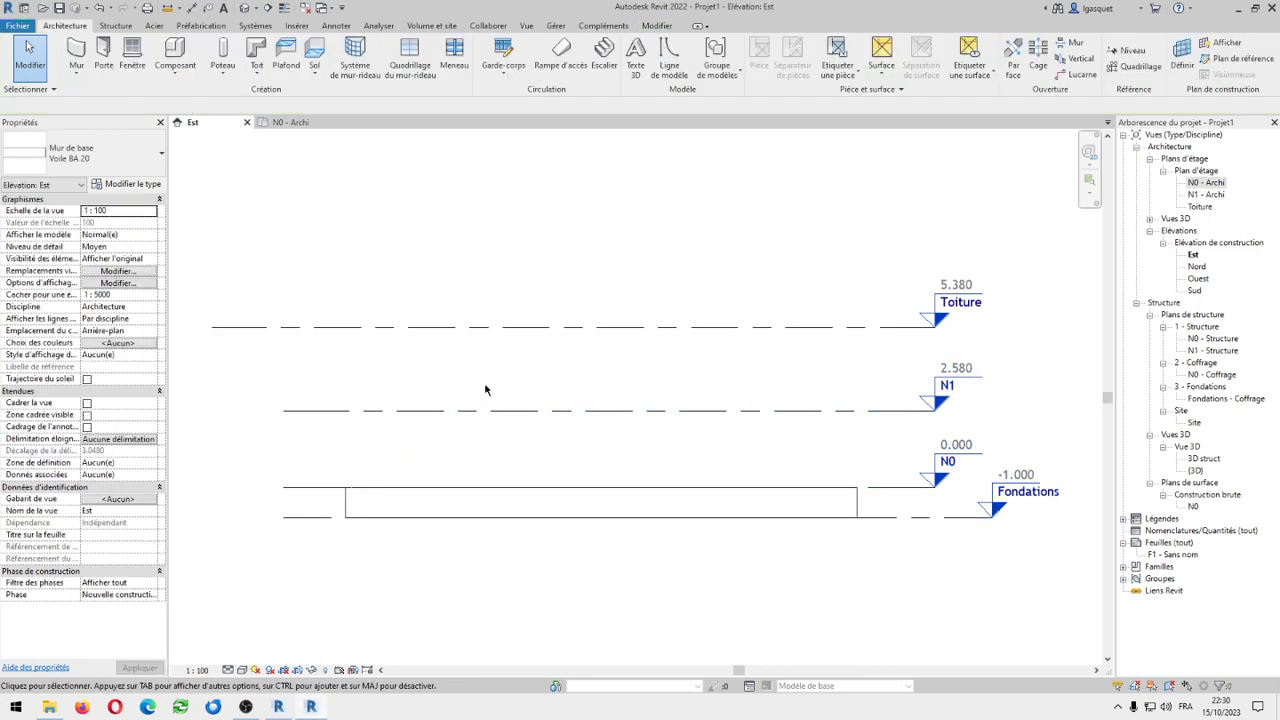
# Check a shortened wall's constraints in the Est elevation and open the Fondations - Coffrage structural plan to examine the wall outline
pyautogui.click(554, 494)
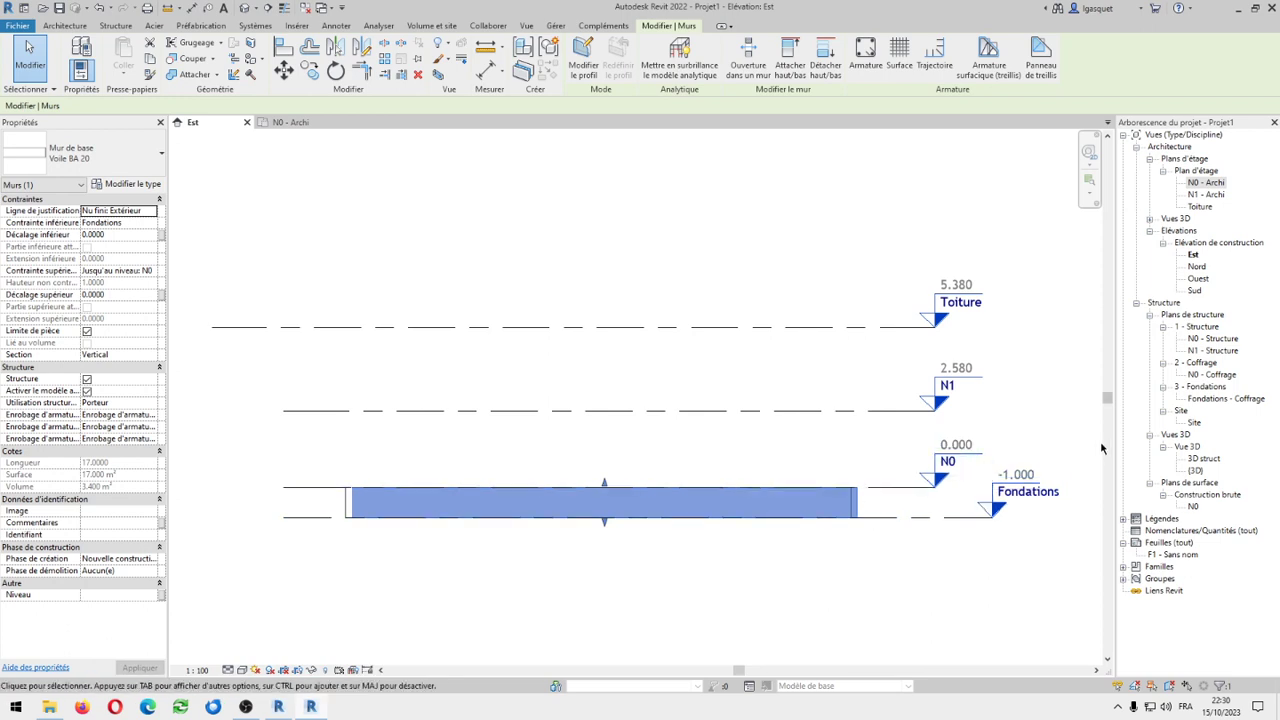
pyautogui.click(889, 451)
pyautogui.click(1227, 399)
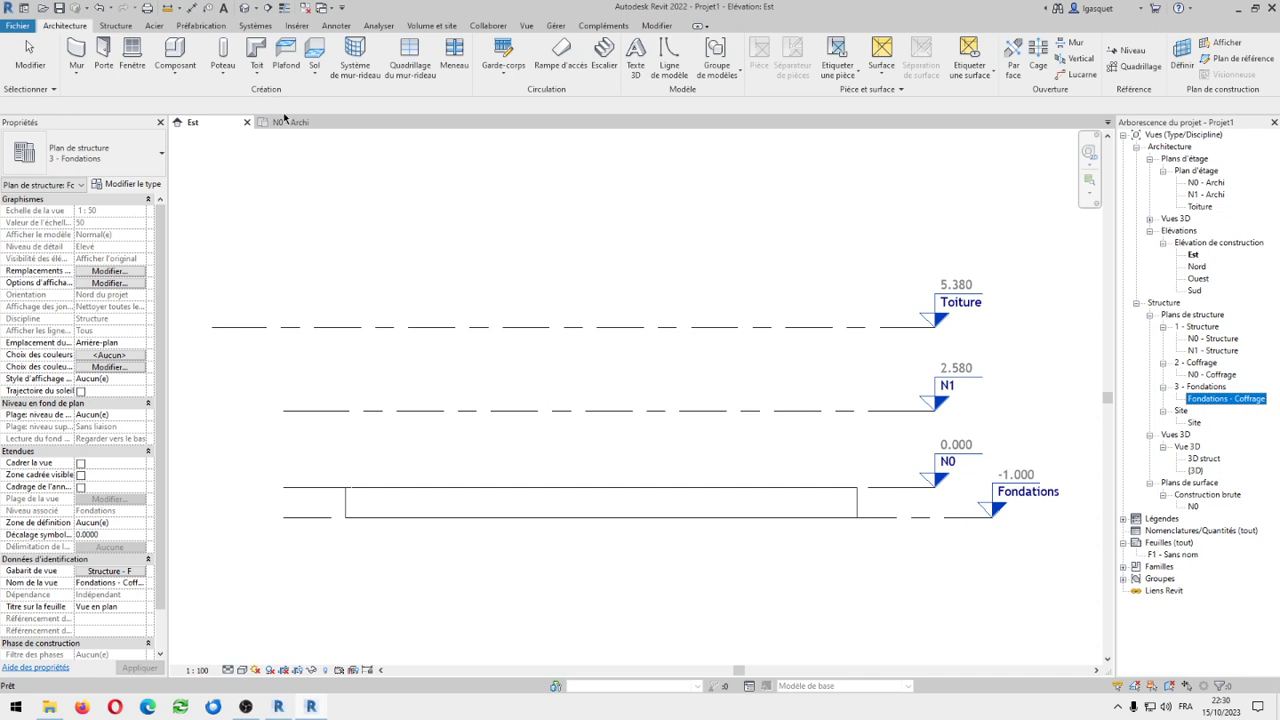
pyautogui.doubleClick(1216, 399)
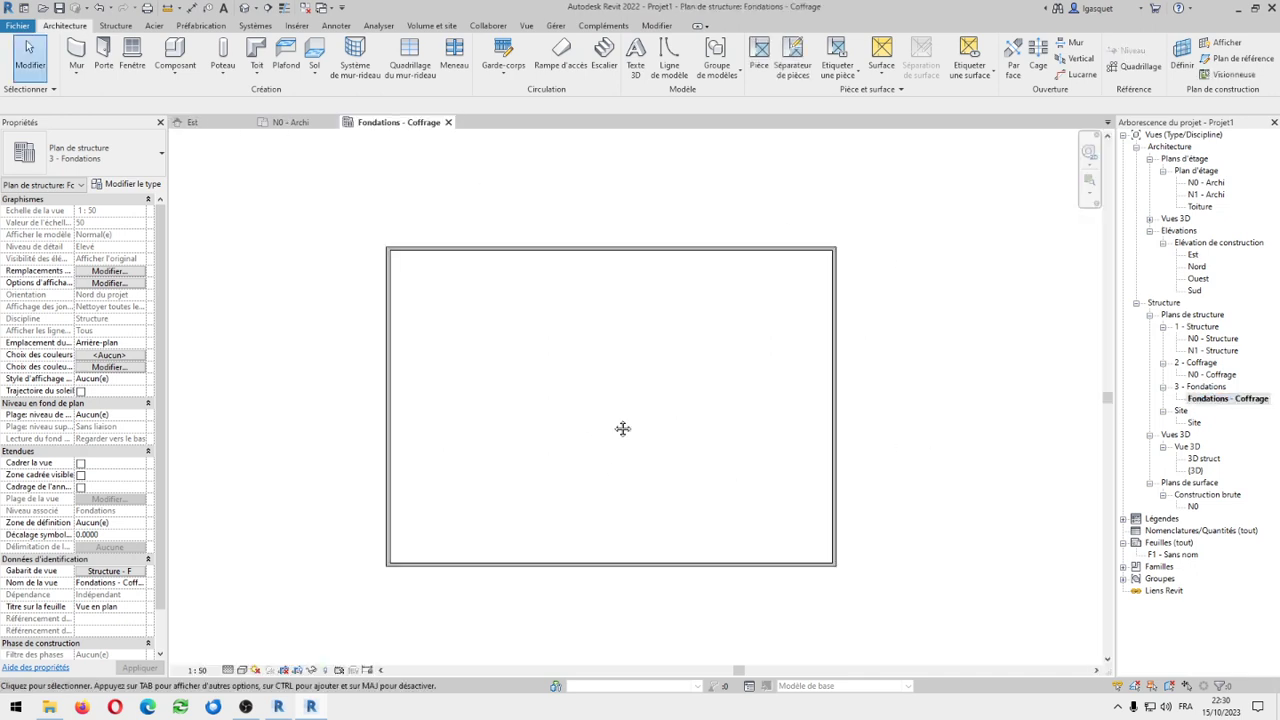
pyautogui.moveTo(623, 429); pyautogui.dragTo(669, 439, button='middle')
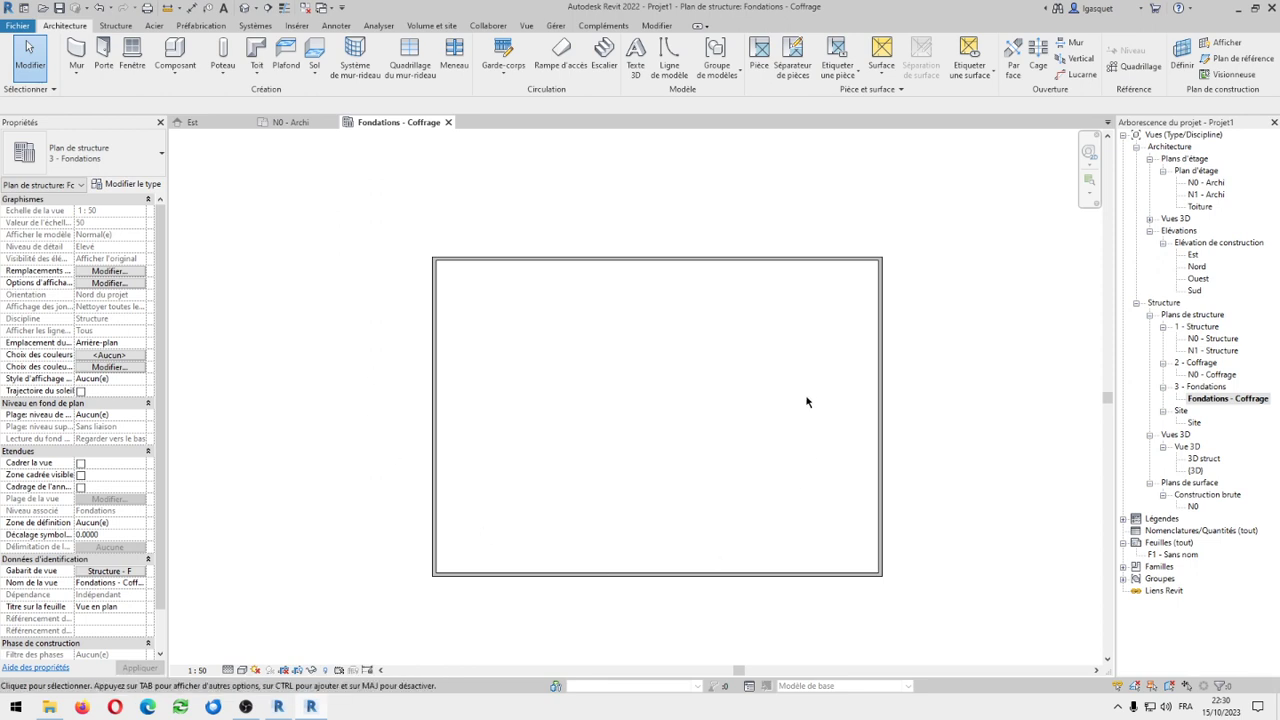
pyautogui.click(1228, 399)
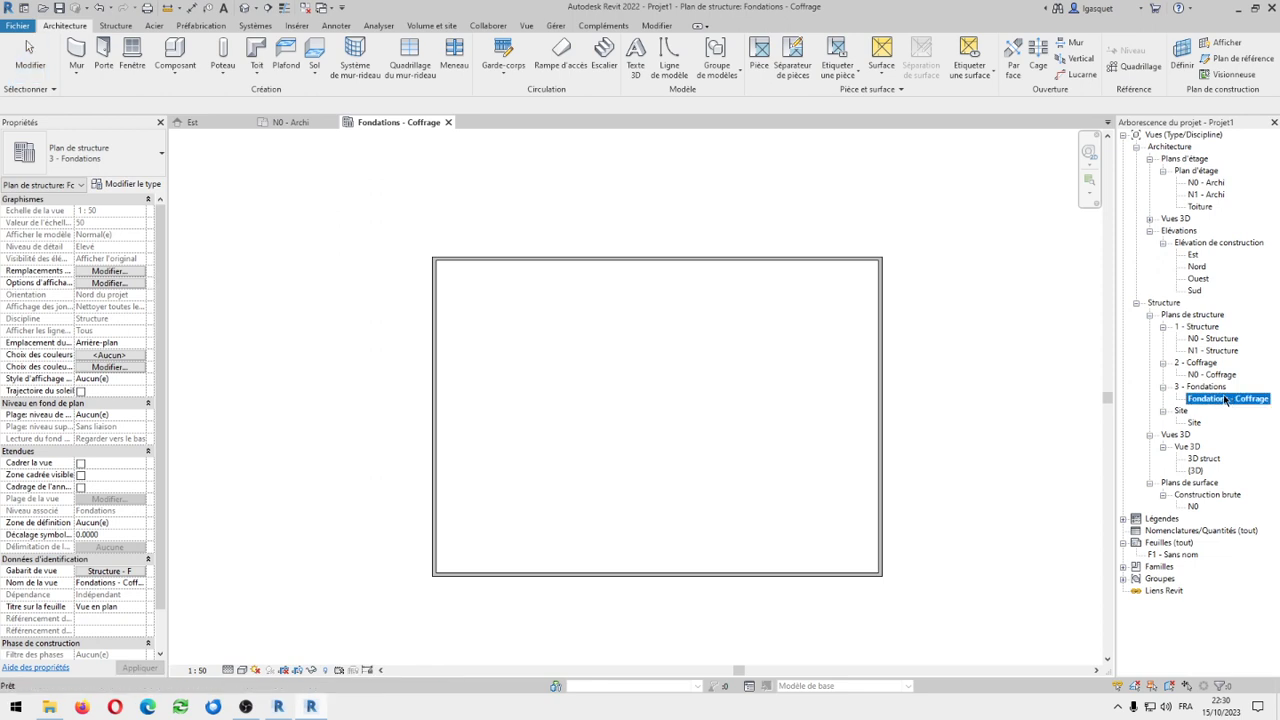
pyautogui.click(740, 395)
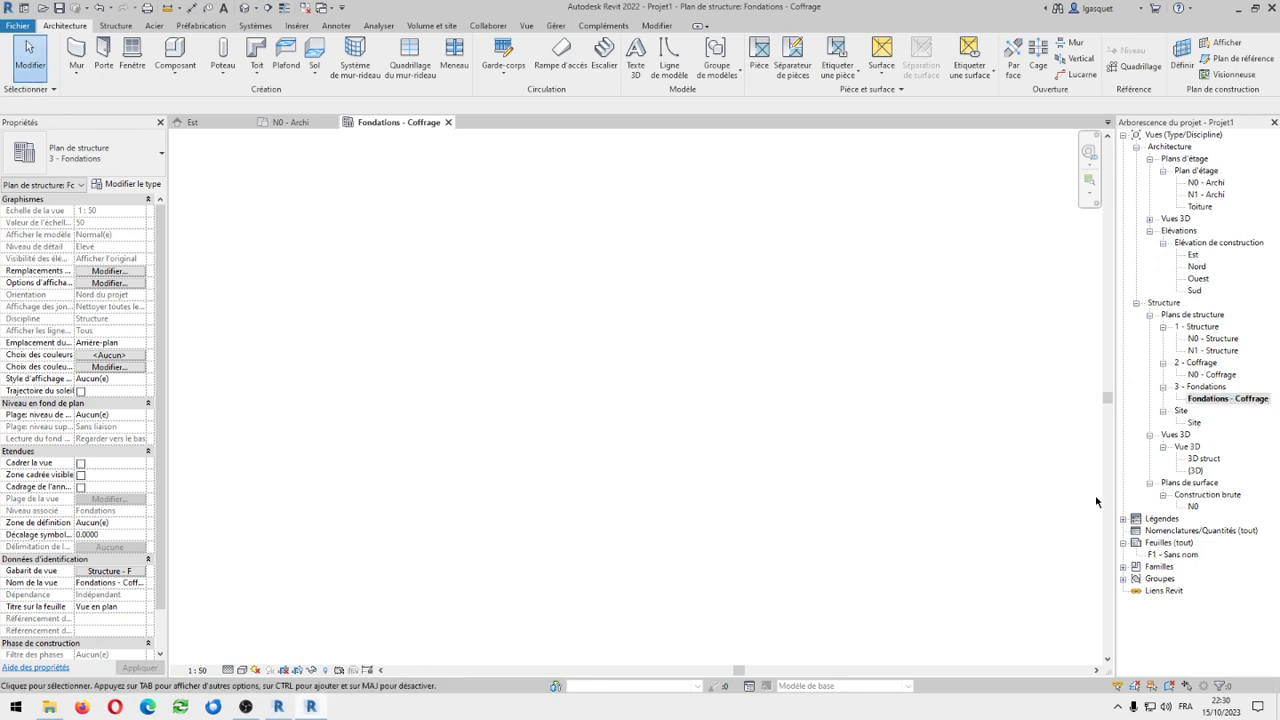
# Compare the wall display in the N0 - Archi plan, Est elevation and Fondations - Coffrage plan, and examine one wall's Structure property
pyautogui.click(288, 124)
pyautogui.click(205, 123)
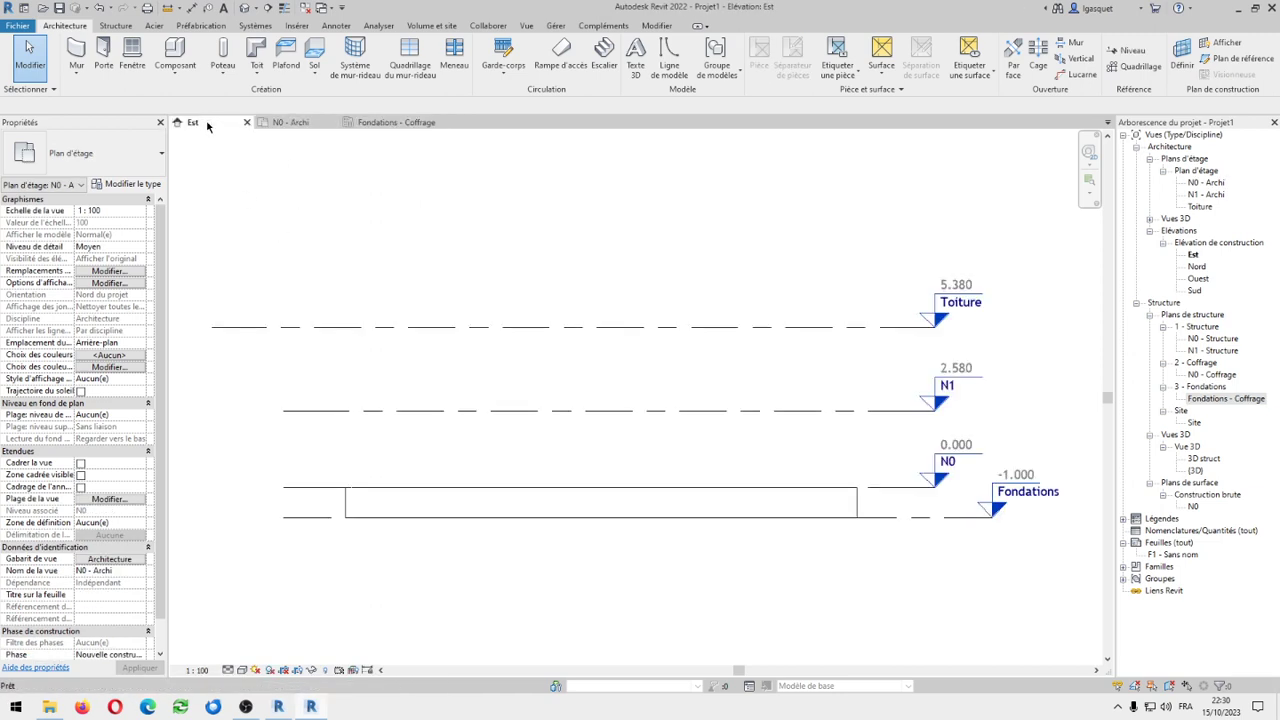
pyautogui.click(678, 494)
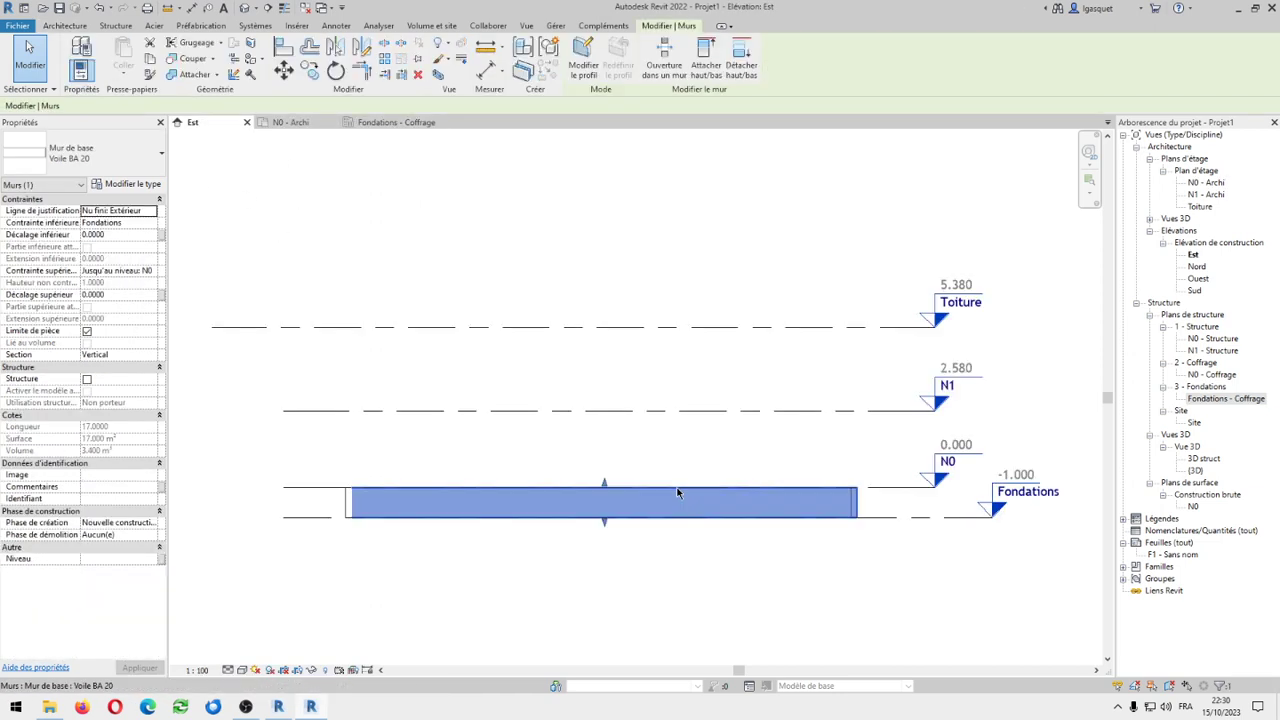
pyautogui.click(392, 122)
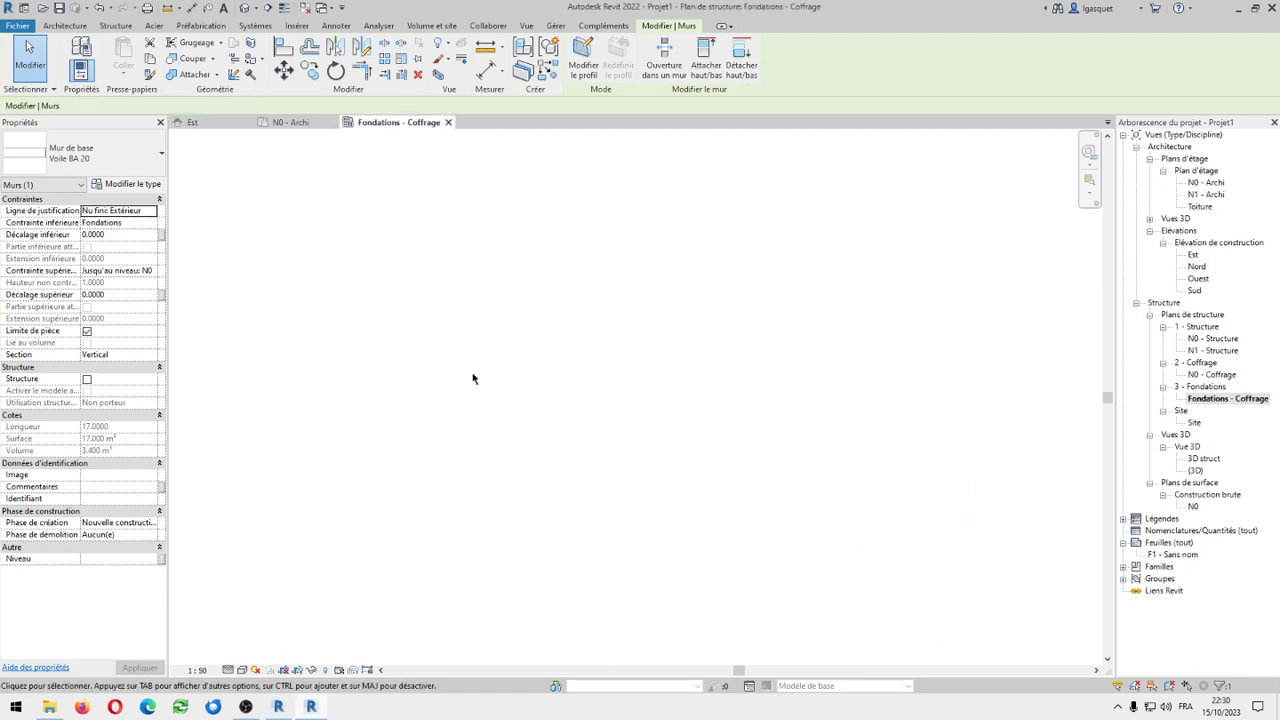
pyautogui.click(288, 123)
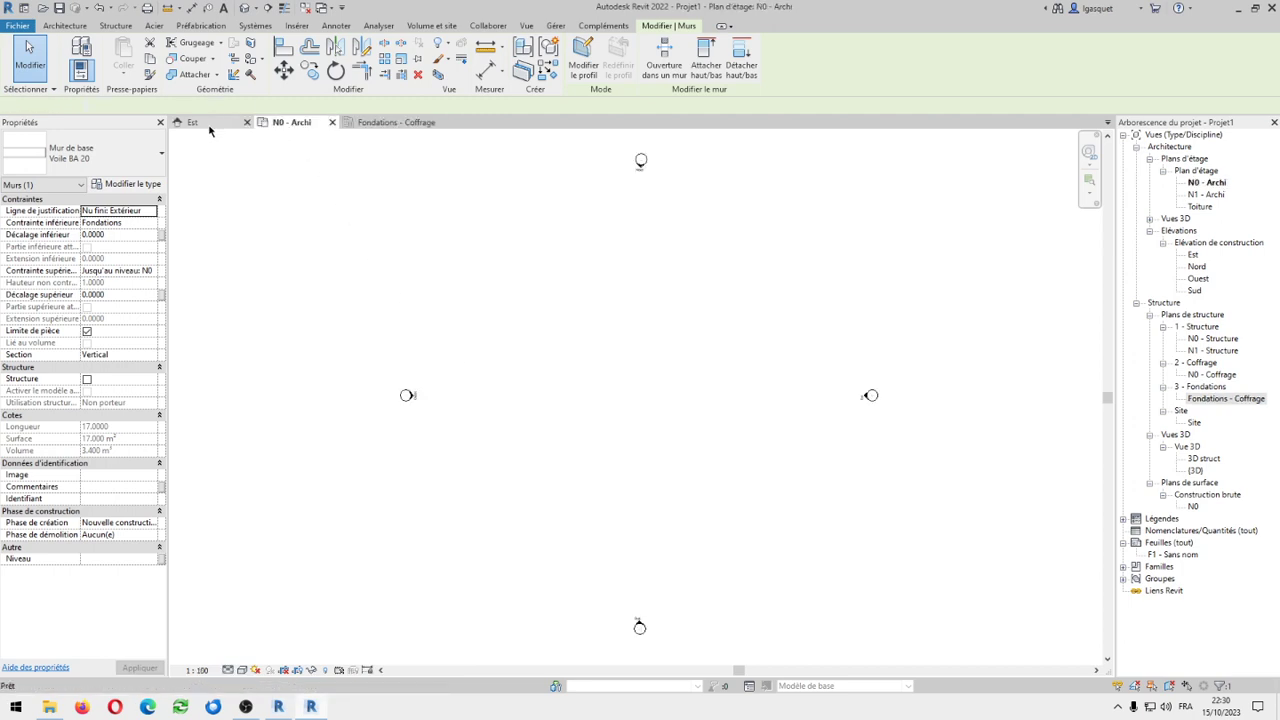
pyautogui.click(211, 124)
pyautogui.scroll(-2, 266, 376)
pyautogui.moveTo(422, 311); pyautogui.dragTo(520, 609, button='middle')
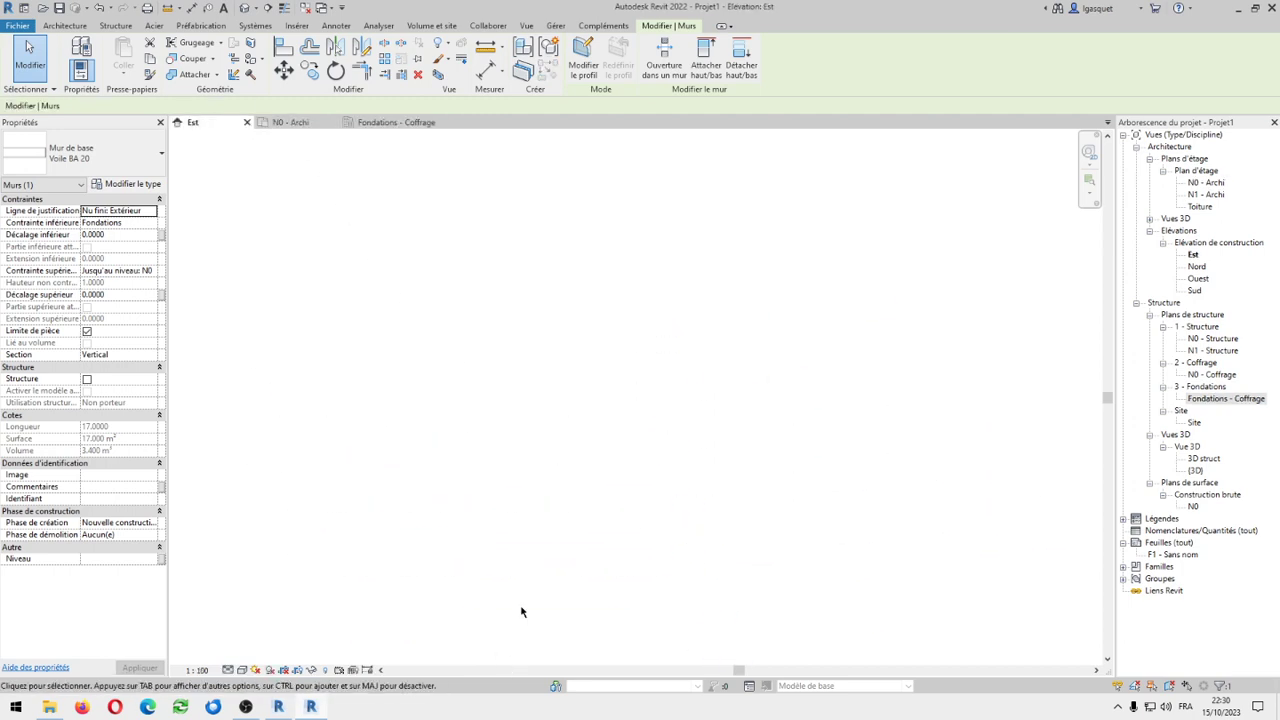
pyautogui.middleClick(623, 434)
pyautogui.middleClick(623, 434)
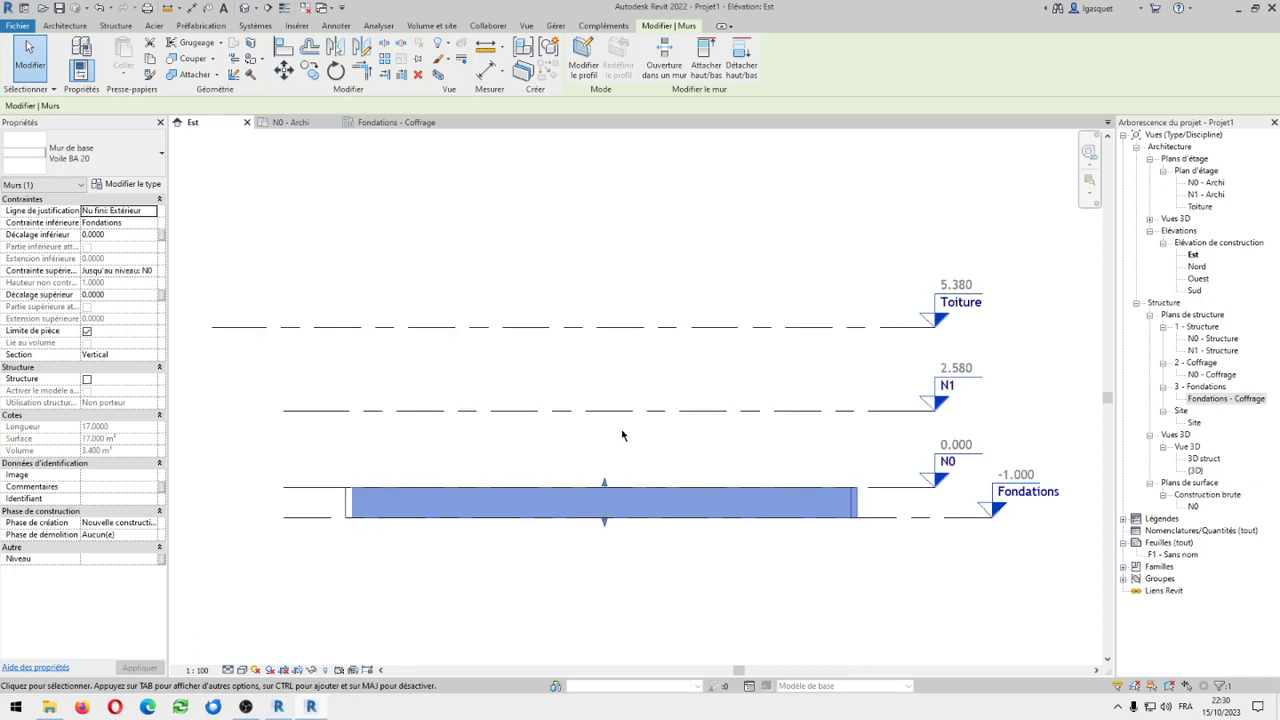
# Deselect the wall and compare the Fondations - Coffrage plan with the full Est elevation
pyautogui.click(494, 256)
pyautogui.click(393, 122)
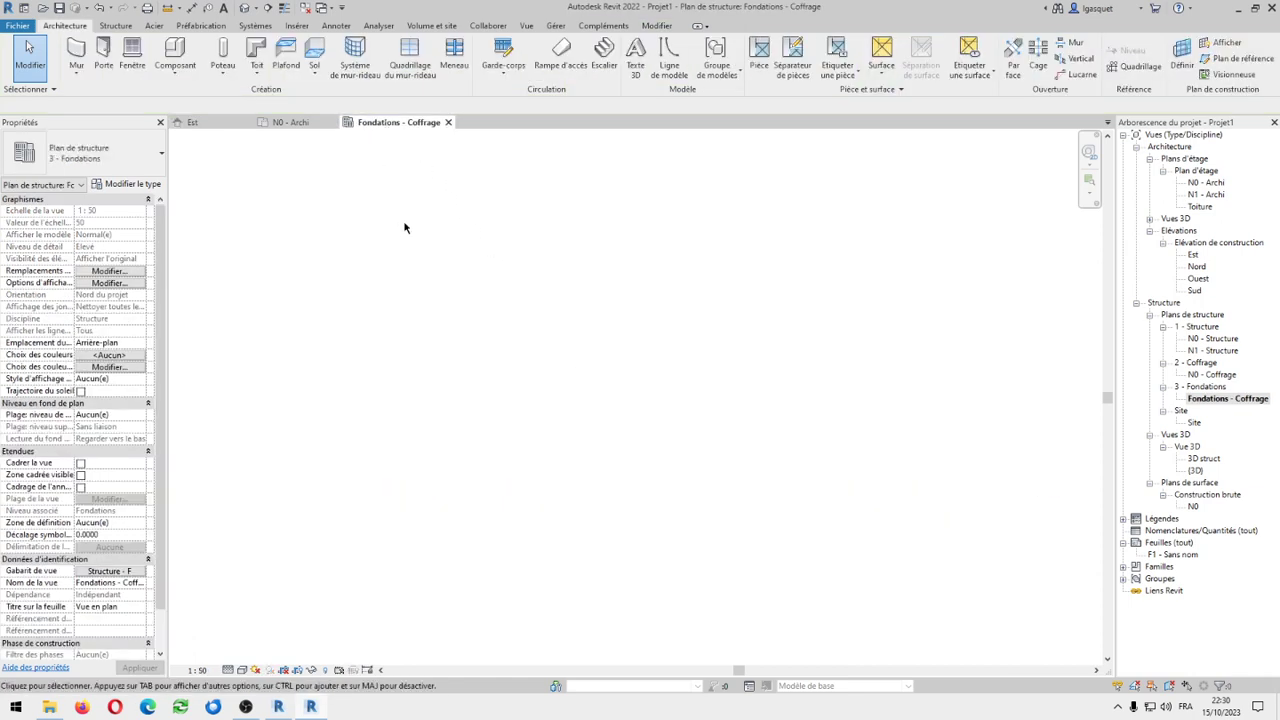
pyautogui.click(196, 123)
pyautogui.moveTo(486, 366); pyautogui.dragTo(605, 653, button='middle')
pyautogui.moveTo(641, 339); pyautogui.dragTo(649, 458, button='middle')
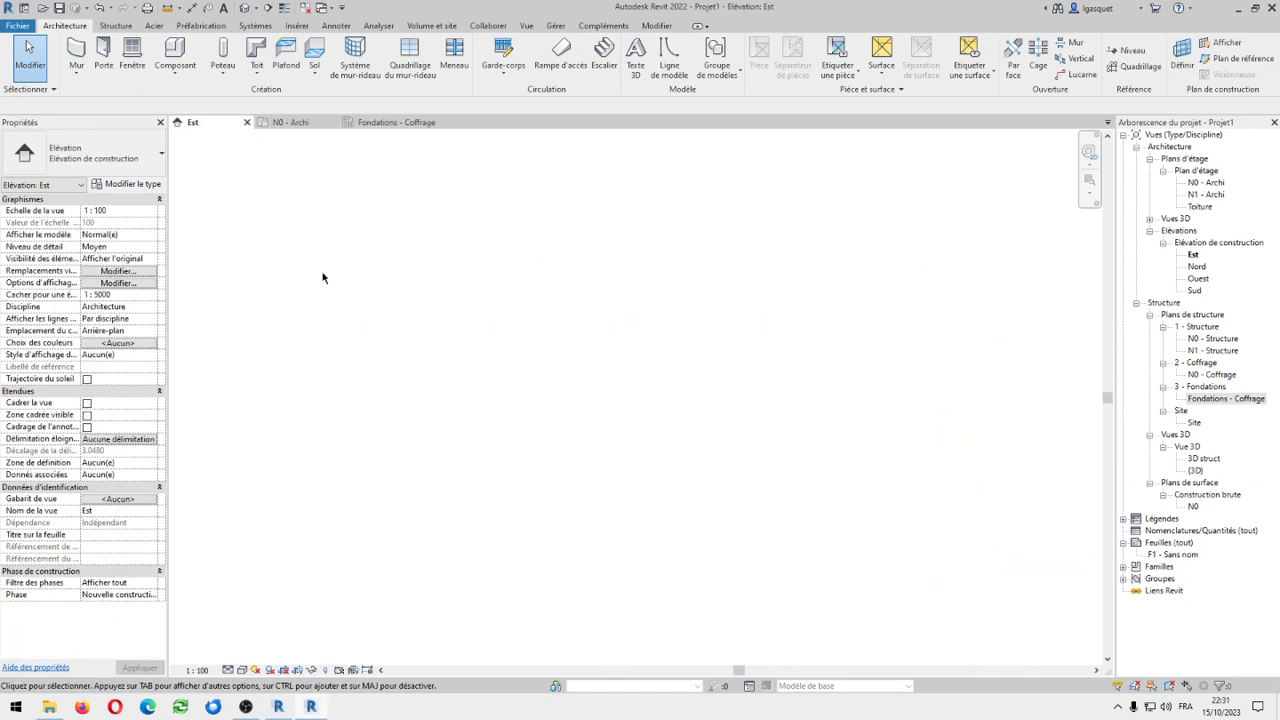
pyautogui.scroll(-2, 532, 474)
pyautogui.moveTo(564, 583); pyautogui.dragTo(596, 338, button='middle')
pyautogui.scroll(1, 603, 445)
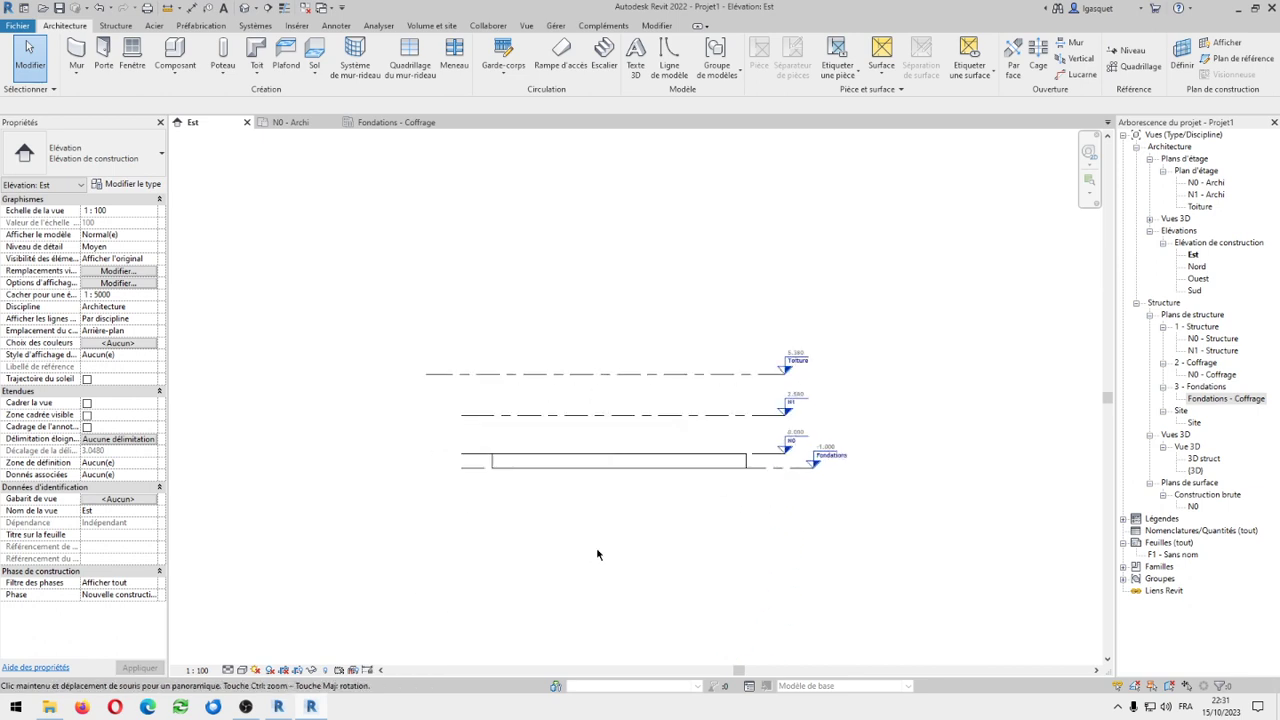
pyautogui.scroll(2, 680, 425)
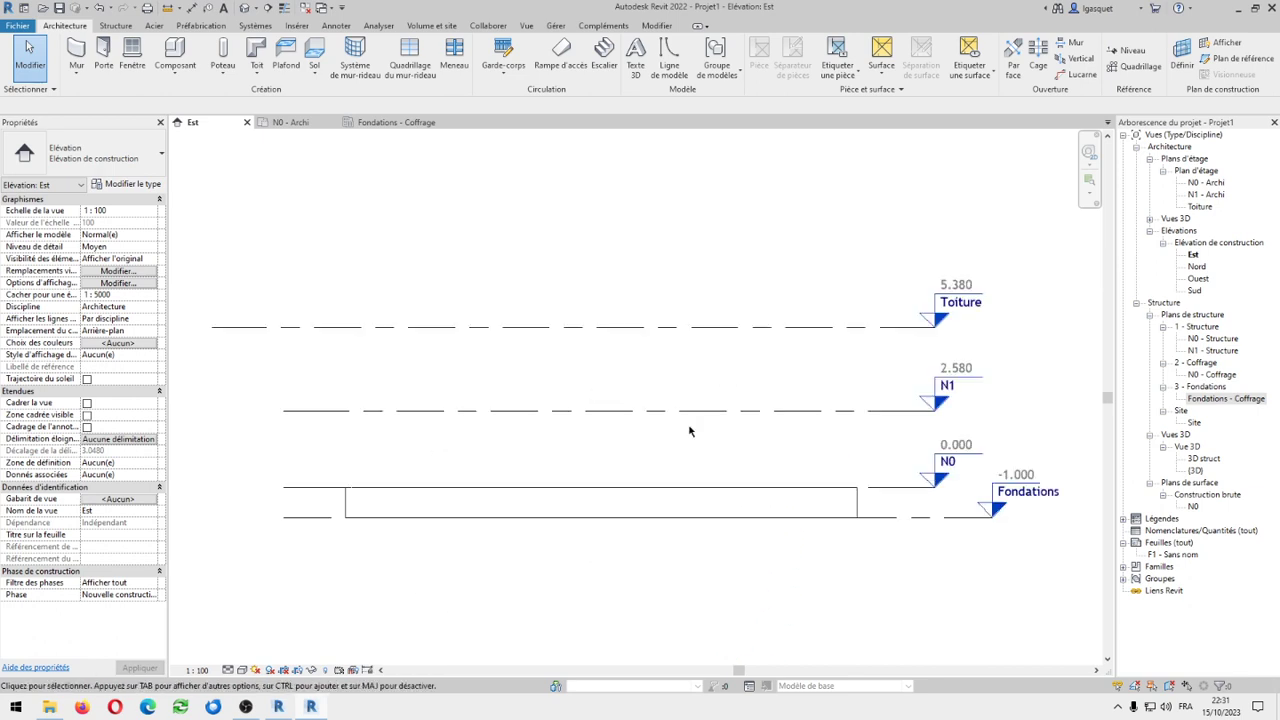
# Recheck the Fondations - Coffrage plan against the Est elevation and look at the Mur porteur option among the wall commands
pyautogui.click(378, 123)
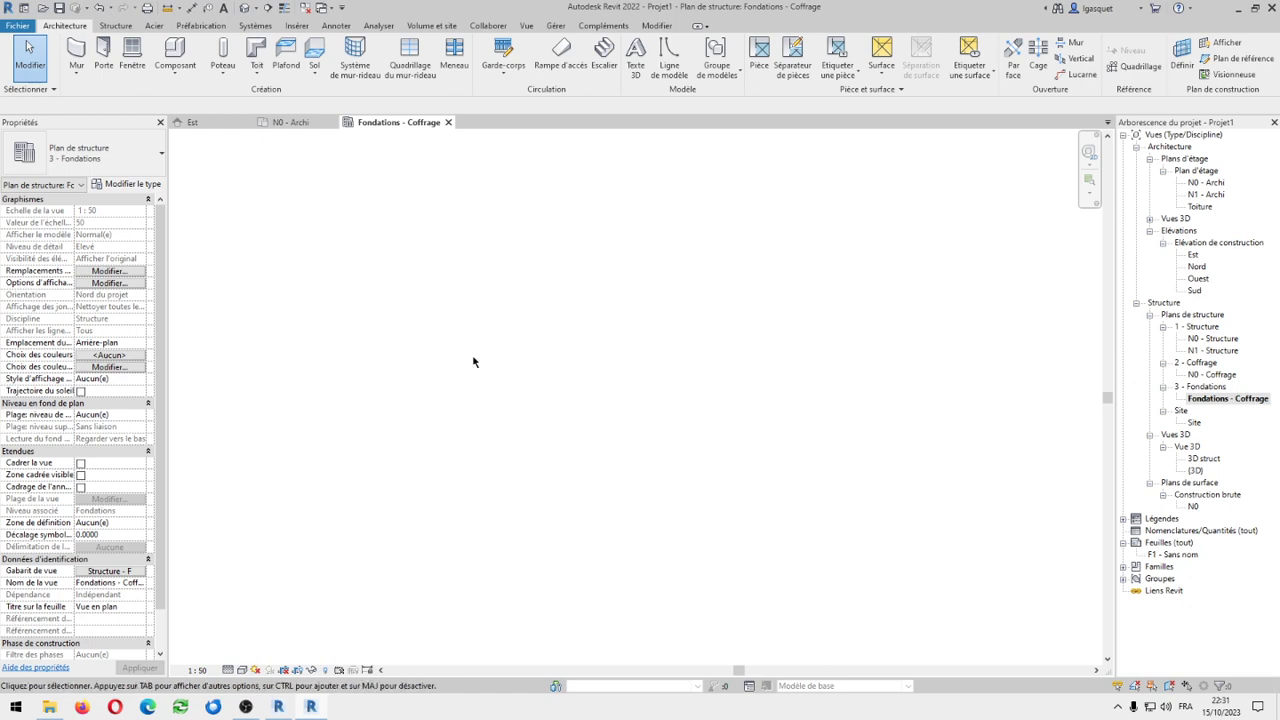
pyautogui.click(185, 122)
pyautogui.moveTo(469, 509); pyautogui.dragTo(489, 599, button='middle')
pyautogui.moveTo(531, 371); pyautogui.dragTo(540, 513, button='middle')
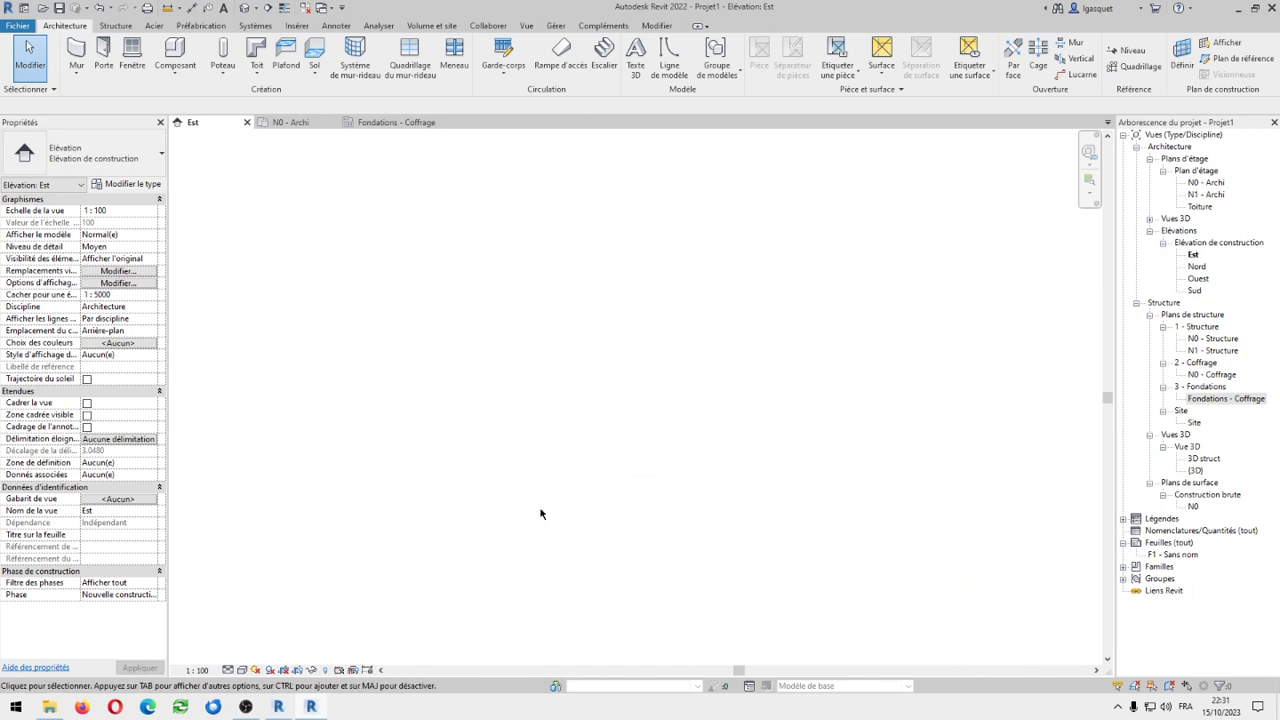
pyautogui.middleClick(582, 369)
pyautogui.middleClick(582, 369)
pyautogui.scroll(-7, 583, 369)
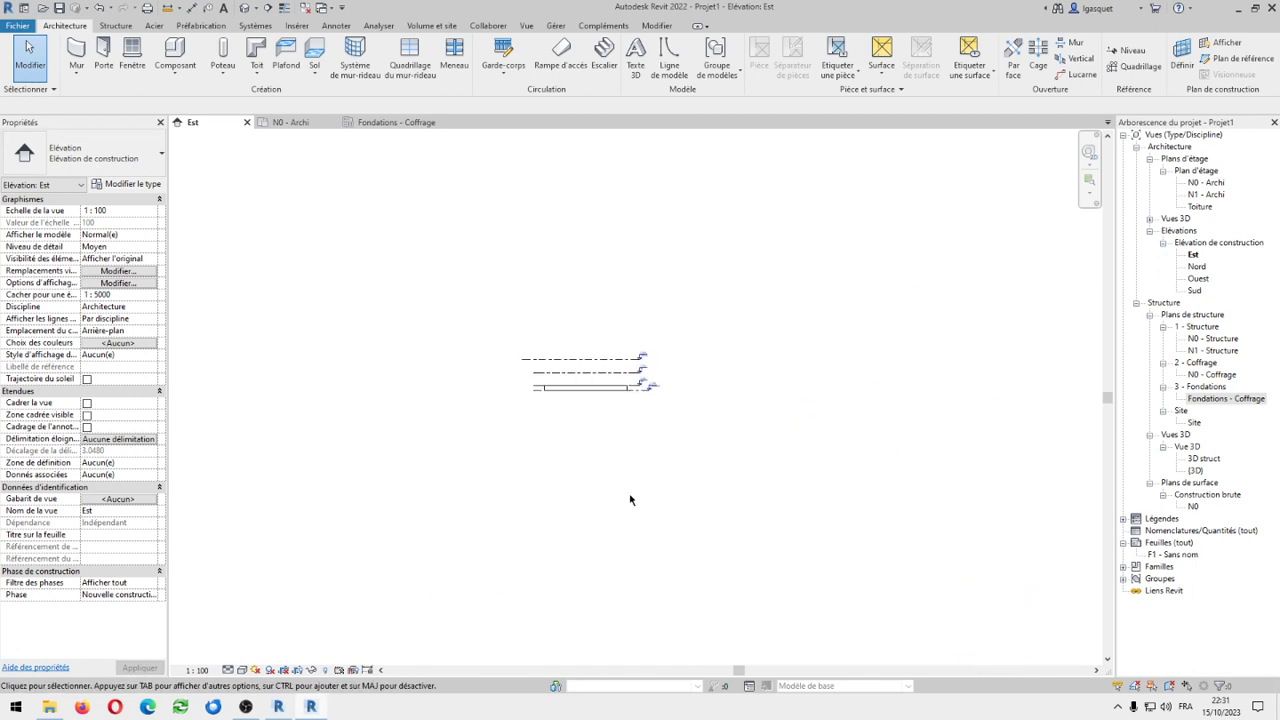
pyautogui.middleClick(630, 499)
pyautogui.middleClick(630, 499)
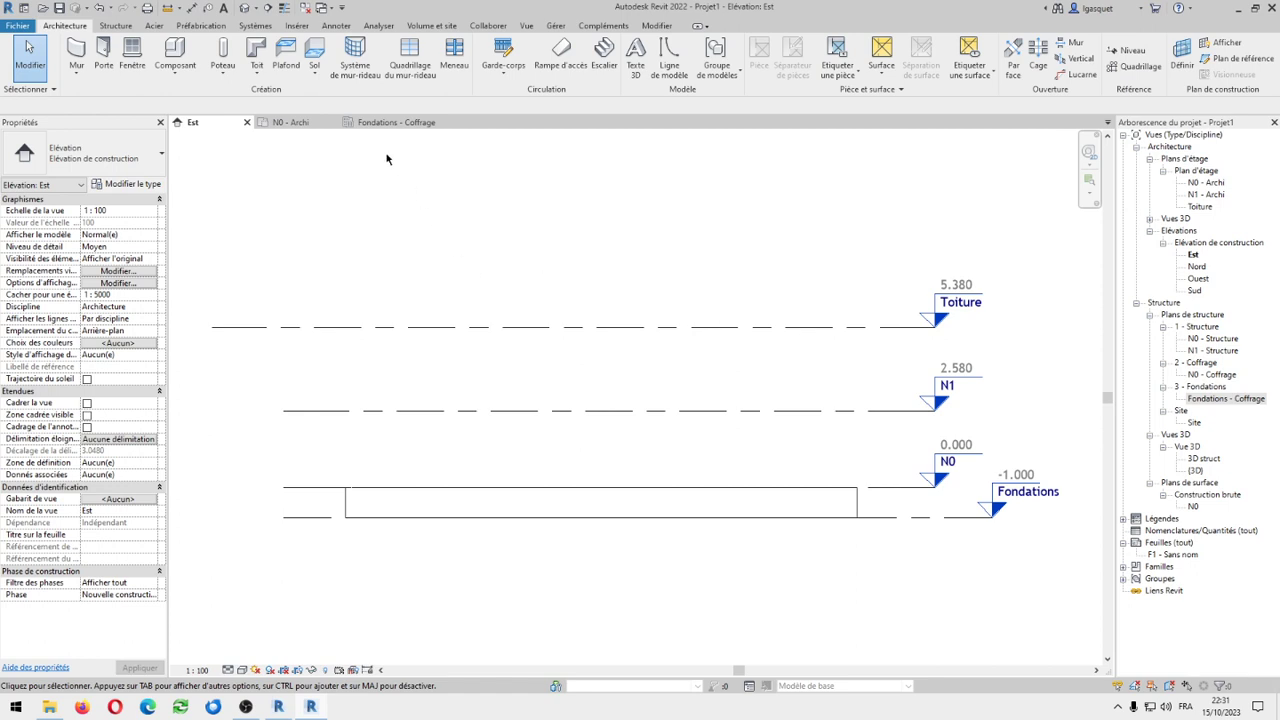
pyautogui.click(390, 123)
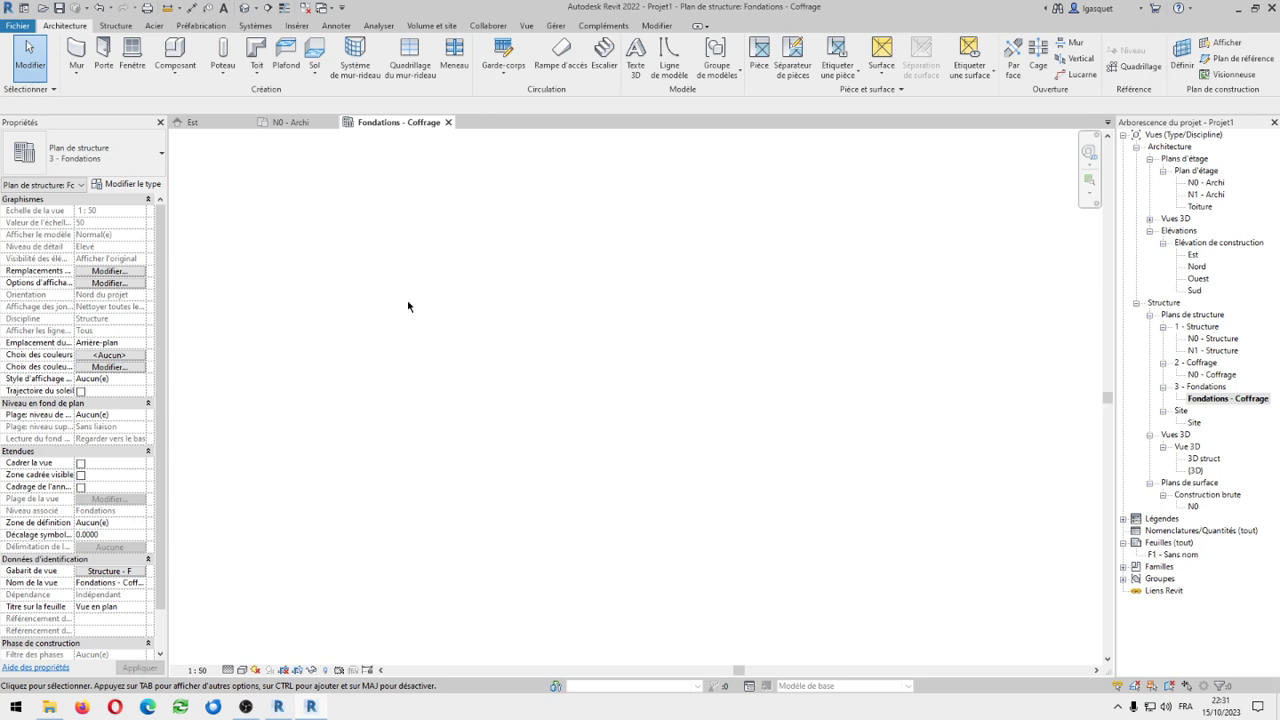
pyautogui.click(76, 72)
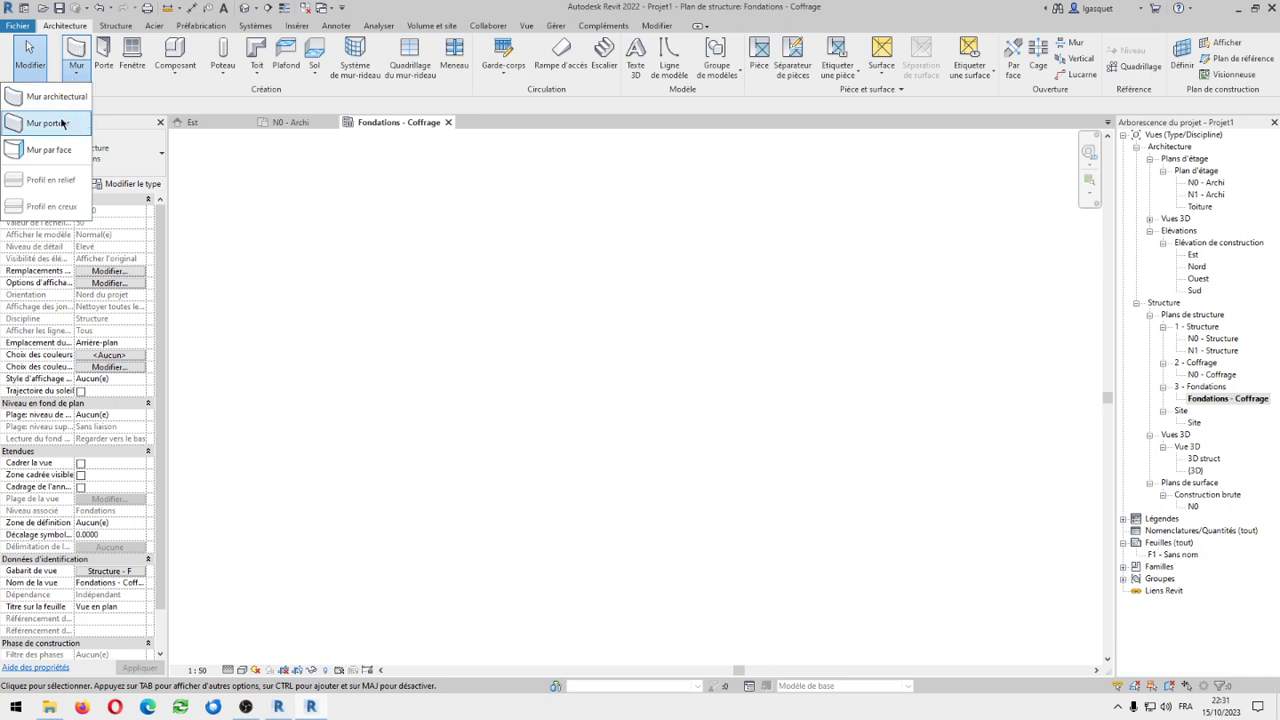
pyautogui.click(241, 219)
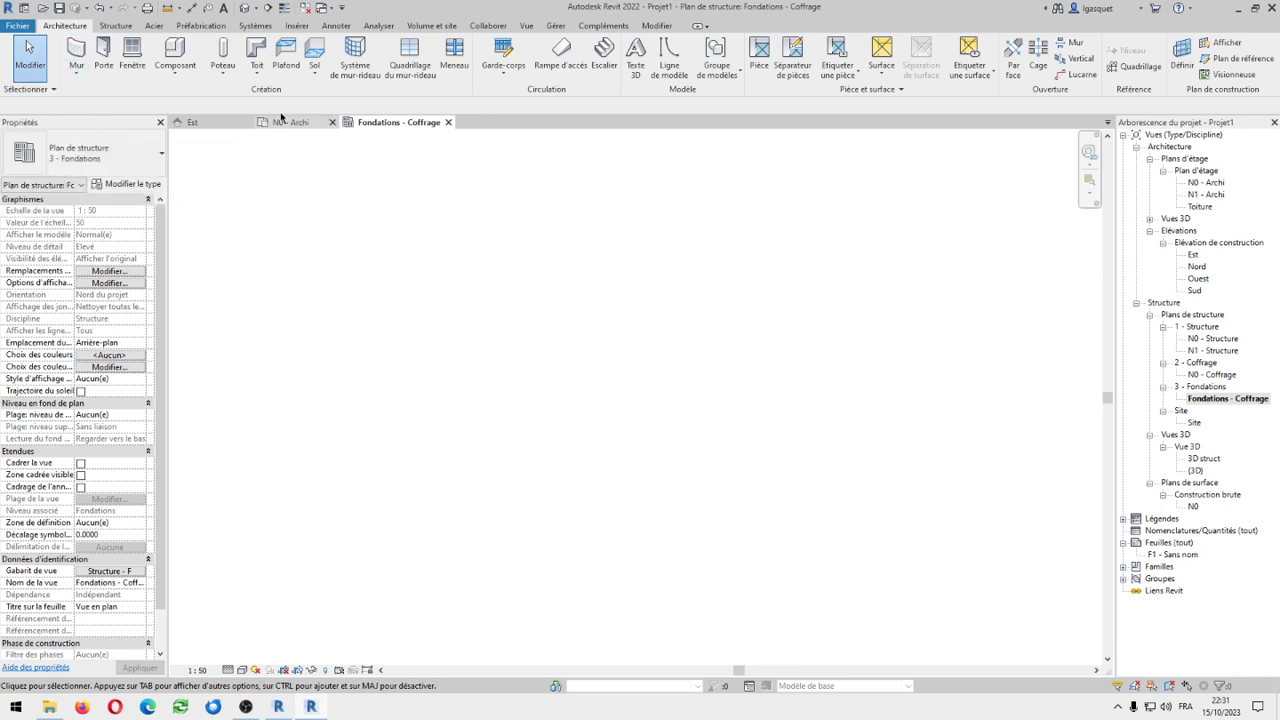
# Select all four Voile BA 20 walls in the Est elevation, enable their Structure property, and check them in the Fondations - Coffrage plan
pyautogui.click(193, 123)
pyautogui.moveTo(301, 431); pyautogui.dragTo(882, 577)
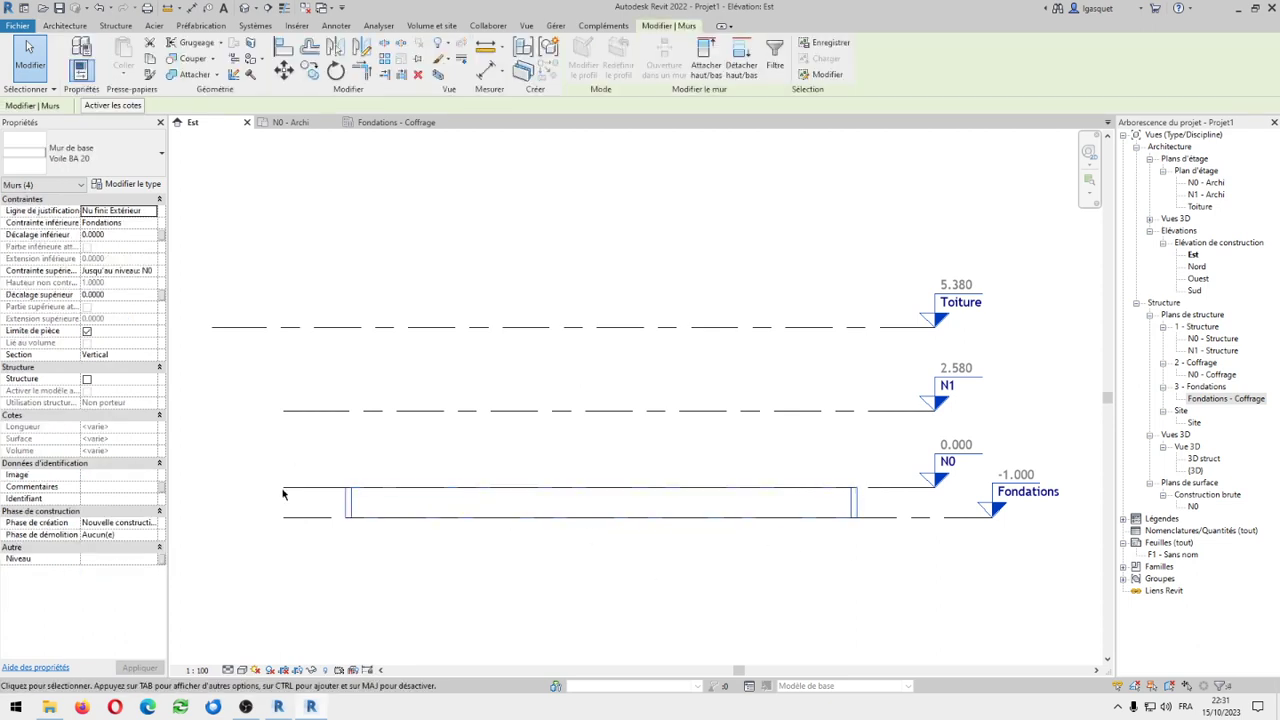
pyautogui.moveTo(304, 441); pyautogui.dragTo(876, 569)
pyautogui.click(87, 380)
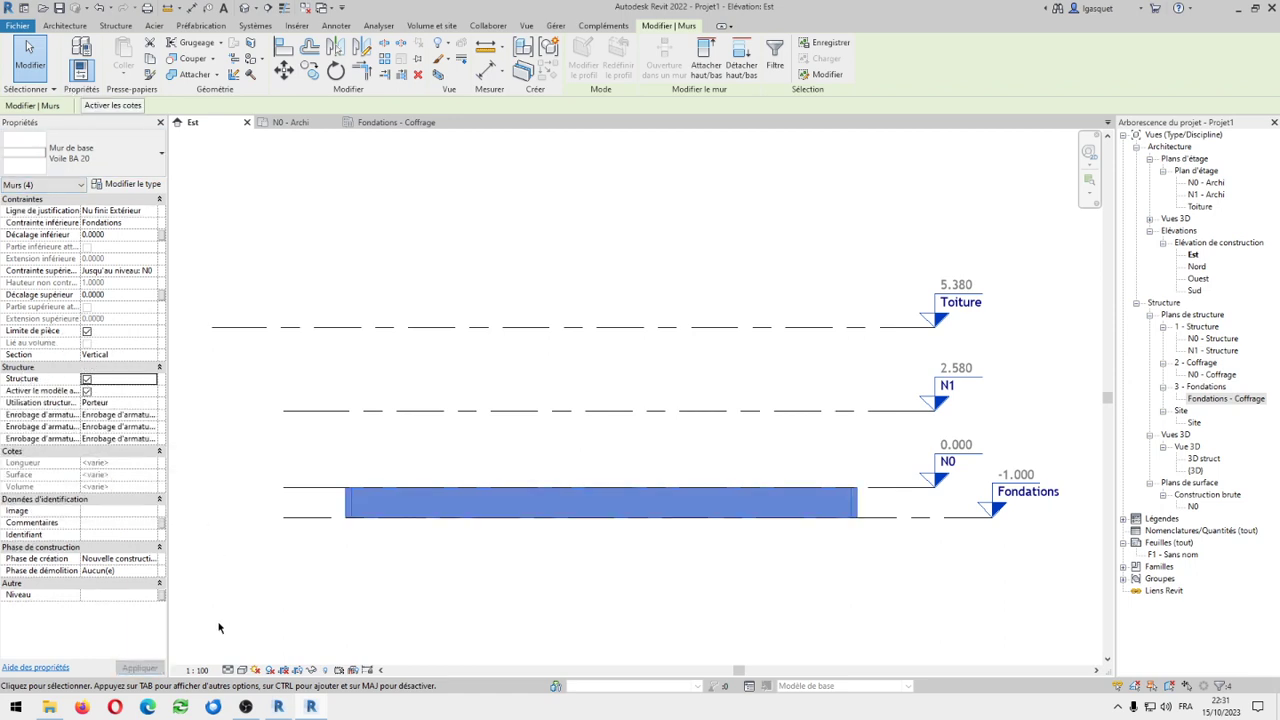
pyautogui.click(288, 609)
pyautogui.click(396, 123)
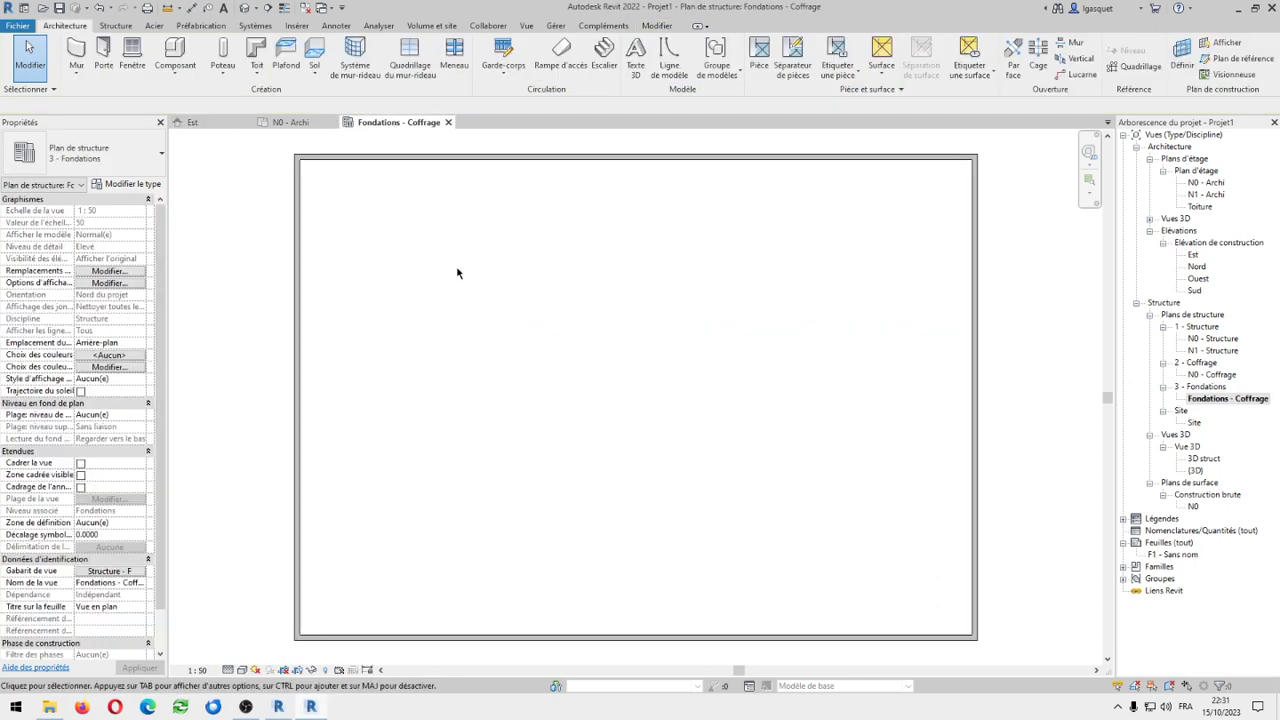
# Compare the structural walls' display in the Fondations - Coffrage plan, the N0 - Archi plan and the Est elevation
pyautogui.scroll(-3, 457, 272)
pyautogui.moveTo(457, 271); pyautogui.dragTo(554, 351, button='middle')
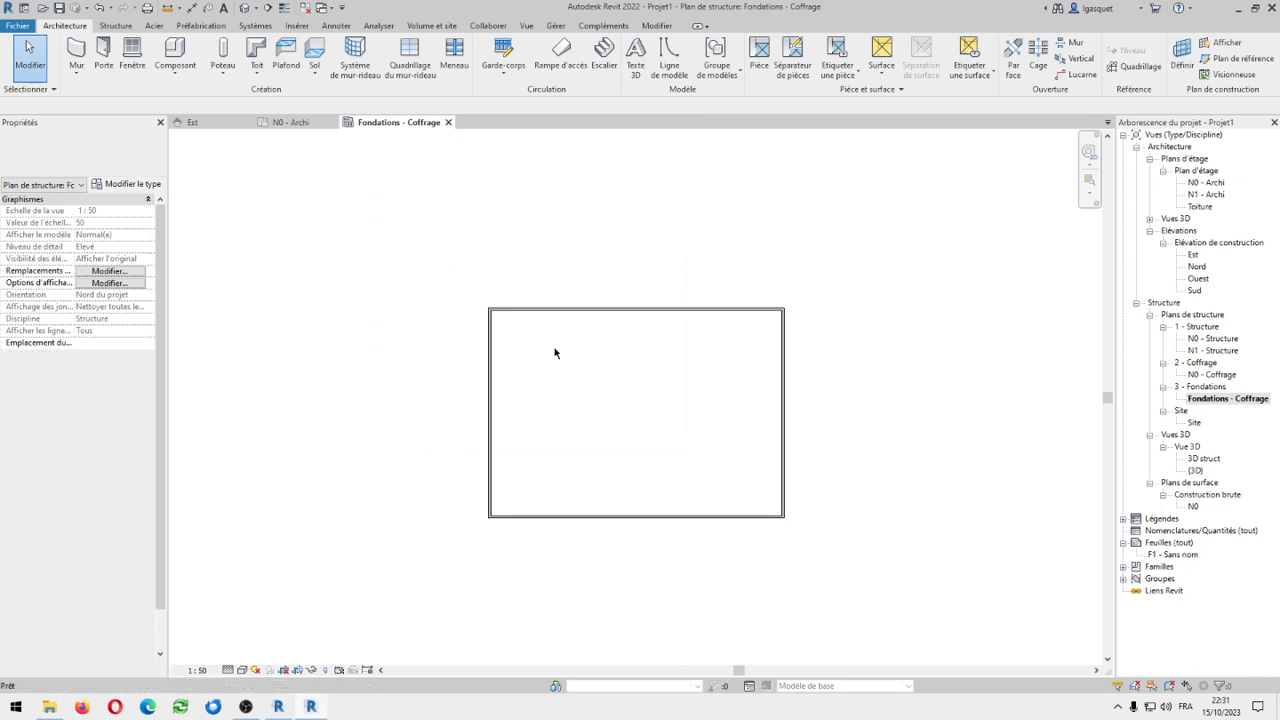
pyautogui.click(283, 128)
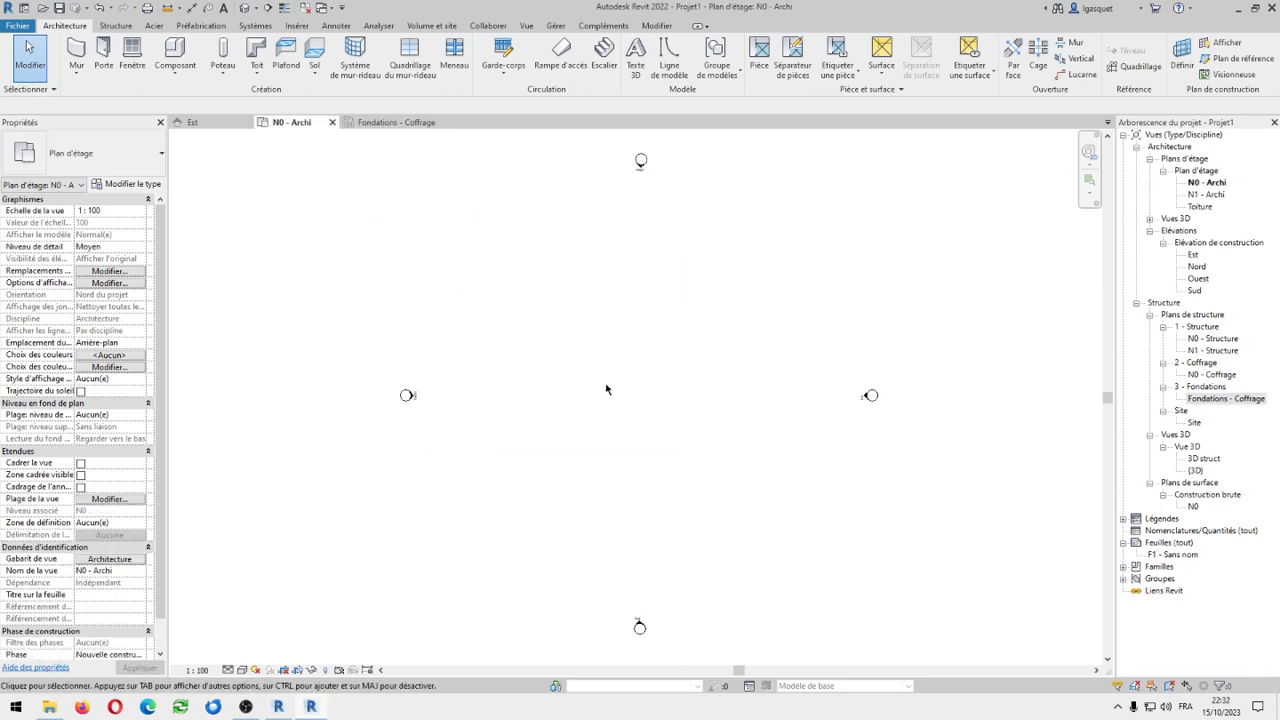
pyautogui.click(192, 123)
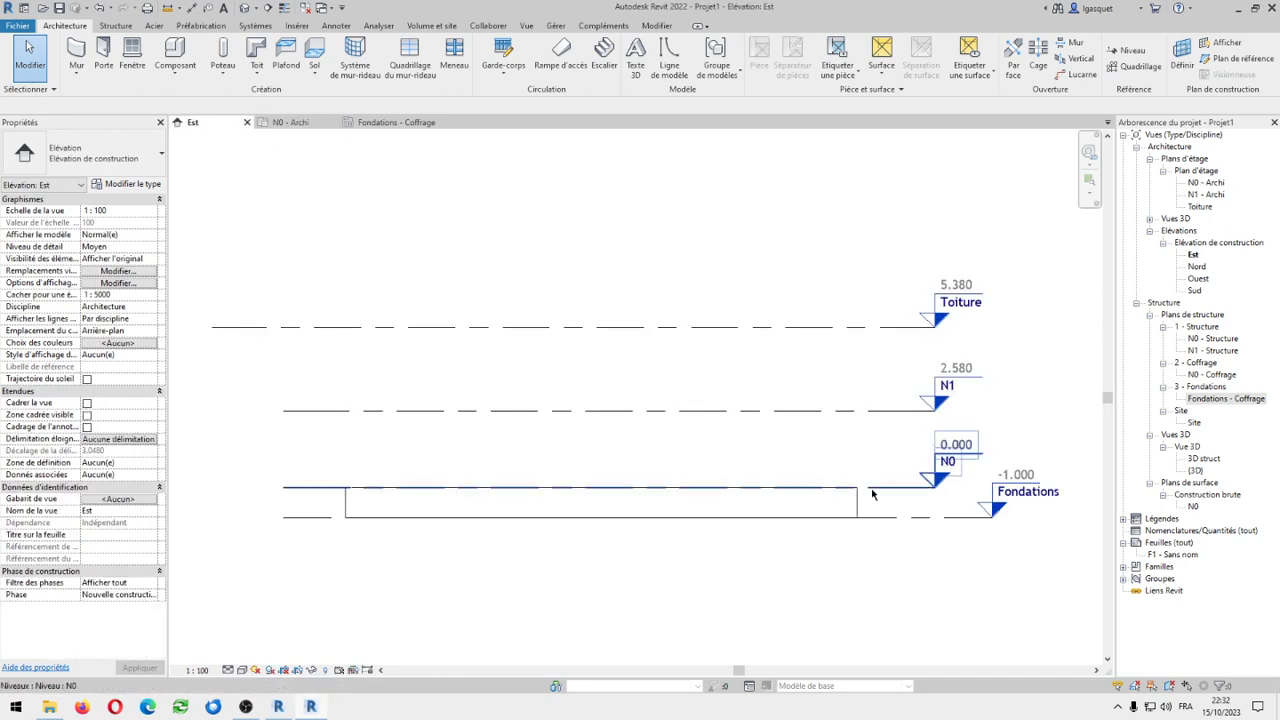
pyautogui.click(360, 125)
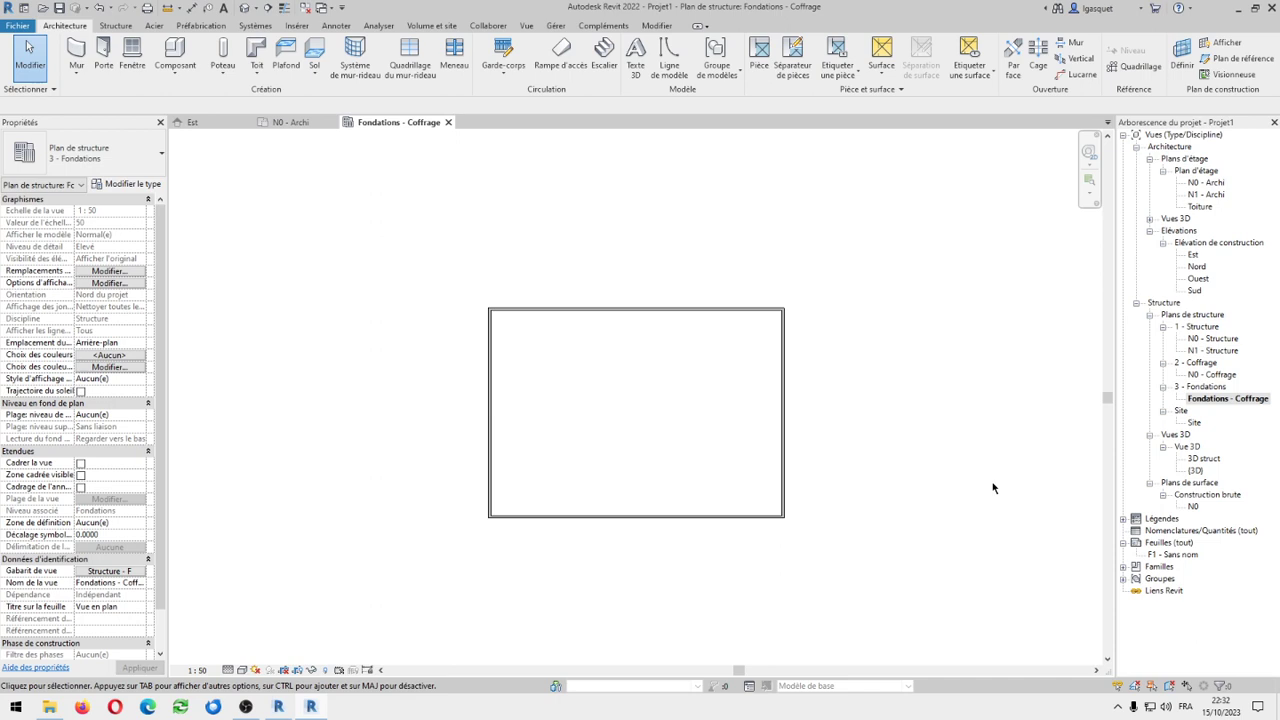
# Start saving a copy as a Revit project file and enter the file name Sycomores followed by the owner's surname
pyautogui.click(21, 29)
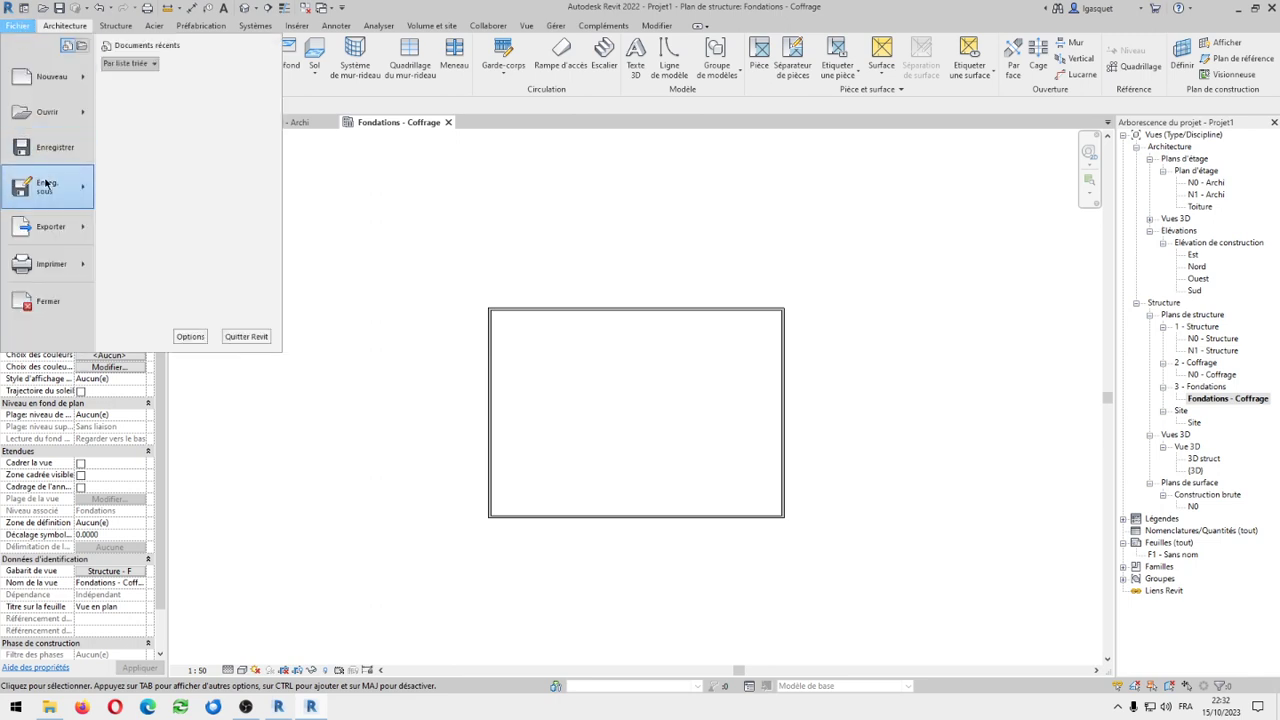
pyautogui.moveTo(45, 186)
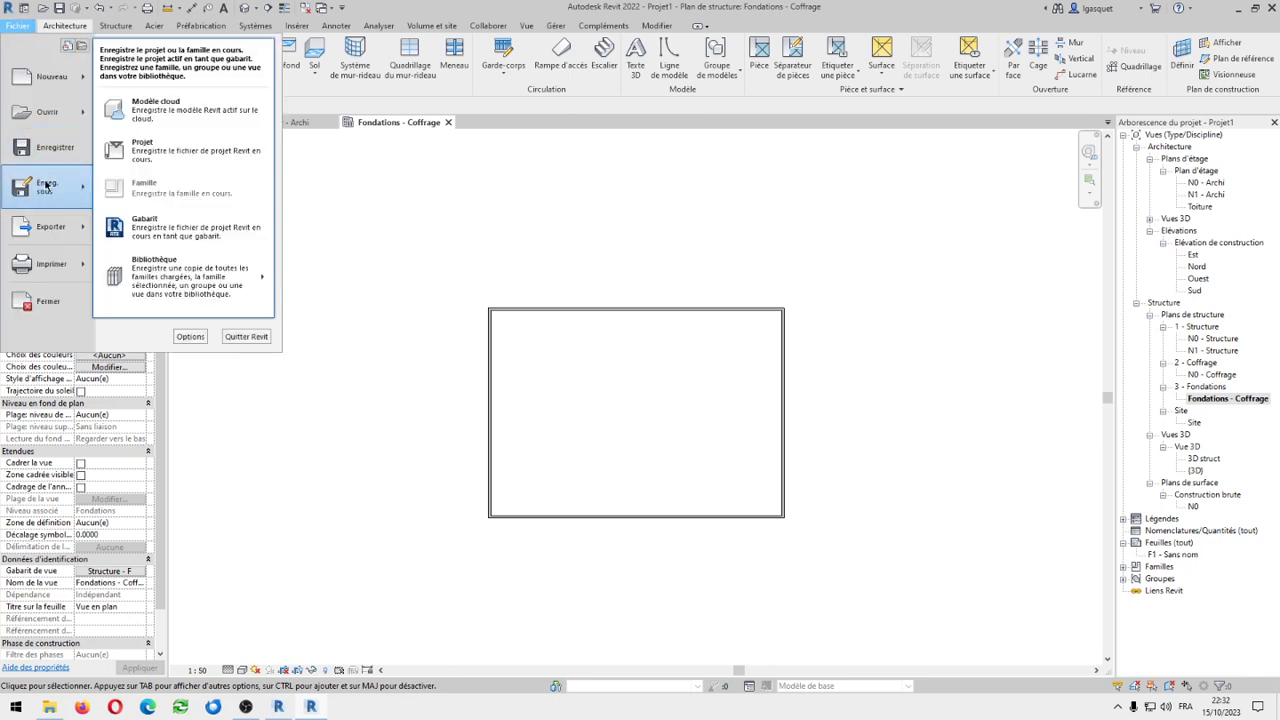
pyautogui.click(178, 153)
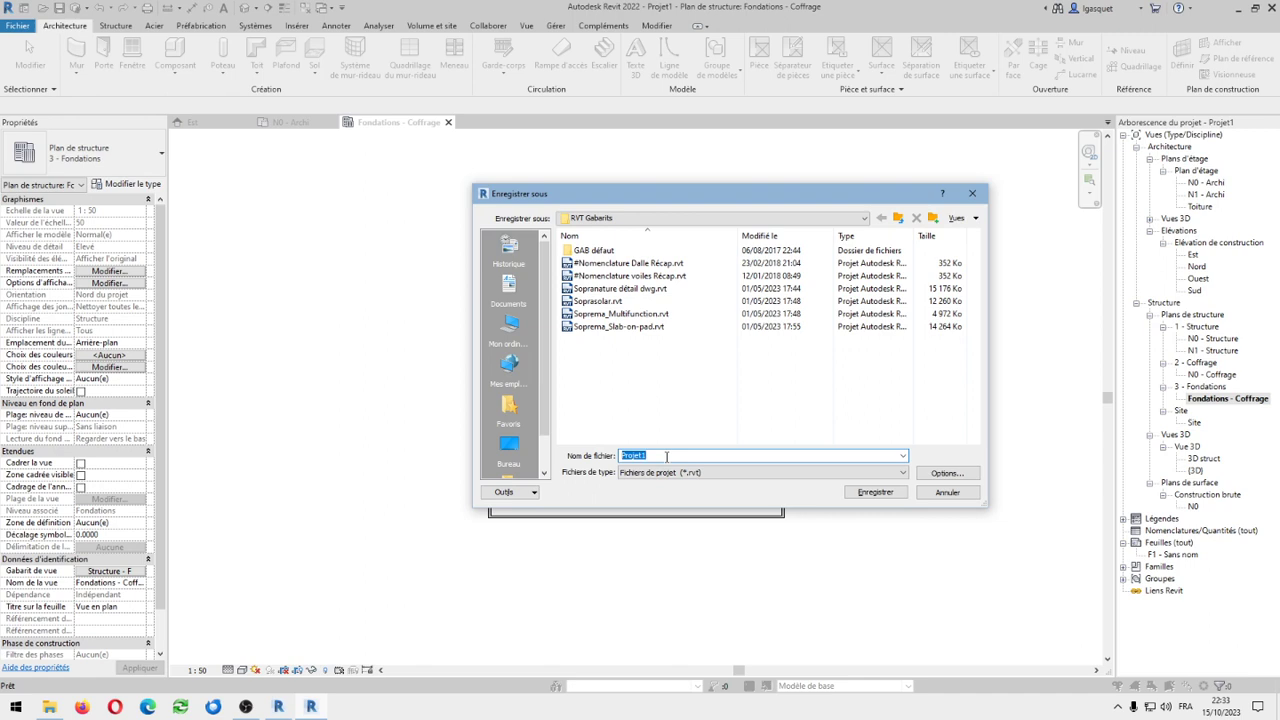
pyautogui.write('N')
pyautogui.write('- votre Nom')
pyautogui.moveTo(669, 455); pyautogui.dragTo(620, 458)
pyautogui.click(621, 456)
pyautogui.moveTo(714, 456); pyautogui.dragTo(576, 459)
pyautogui.write('Sycomores Gasquet')
# Look through the save locations, switch to the Documents folder and leave the save dialog
pyautogui.click(599, 220)
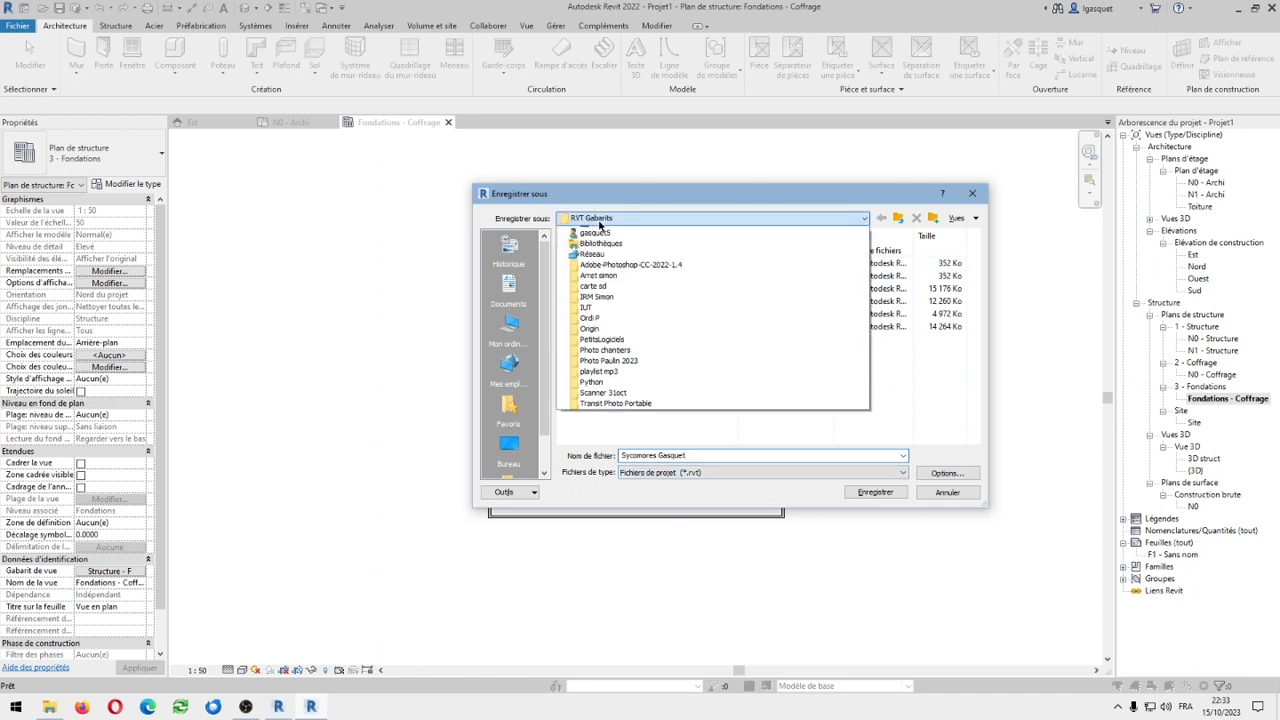
pyautogui.click(517, 290)
pyautogui.click(517, 290)
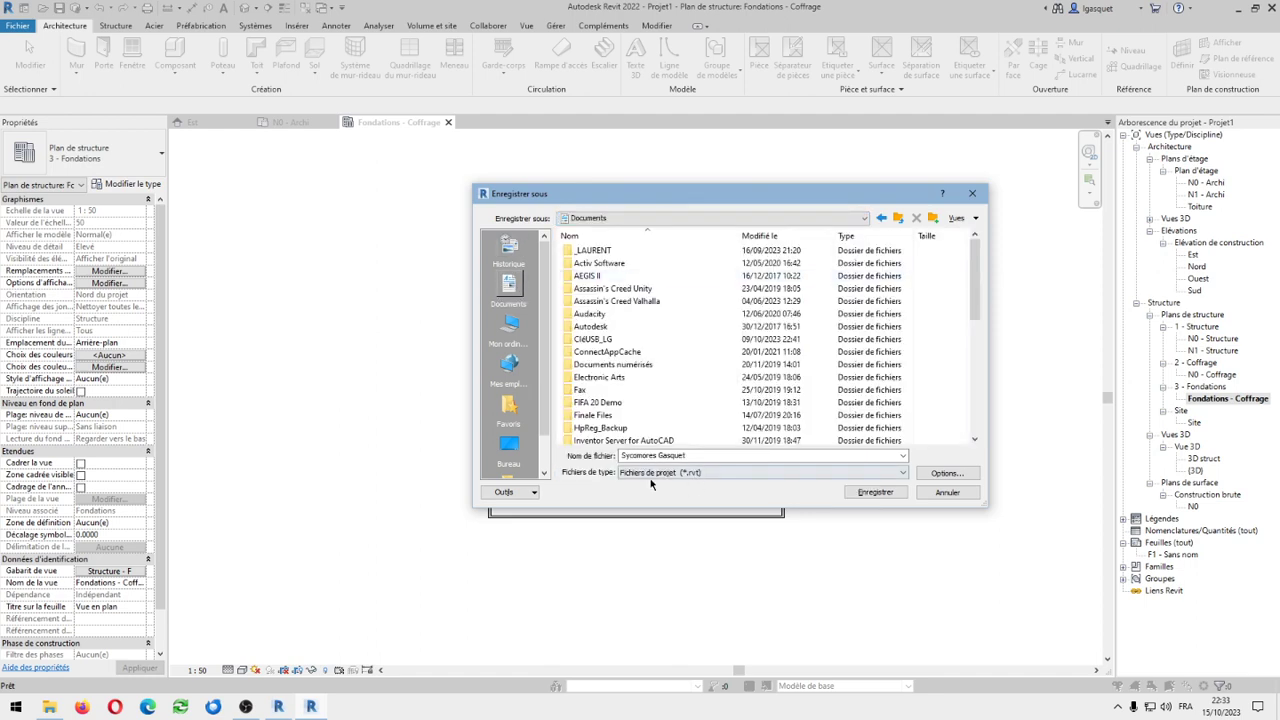
pyautogui.click(945, 493)
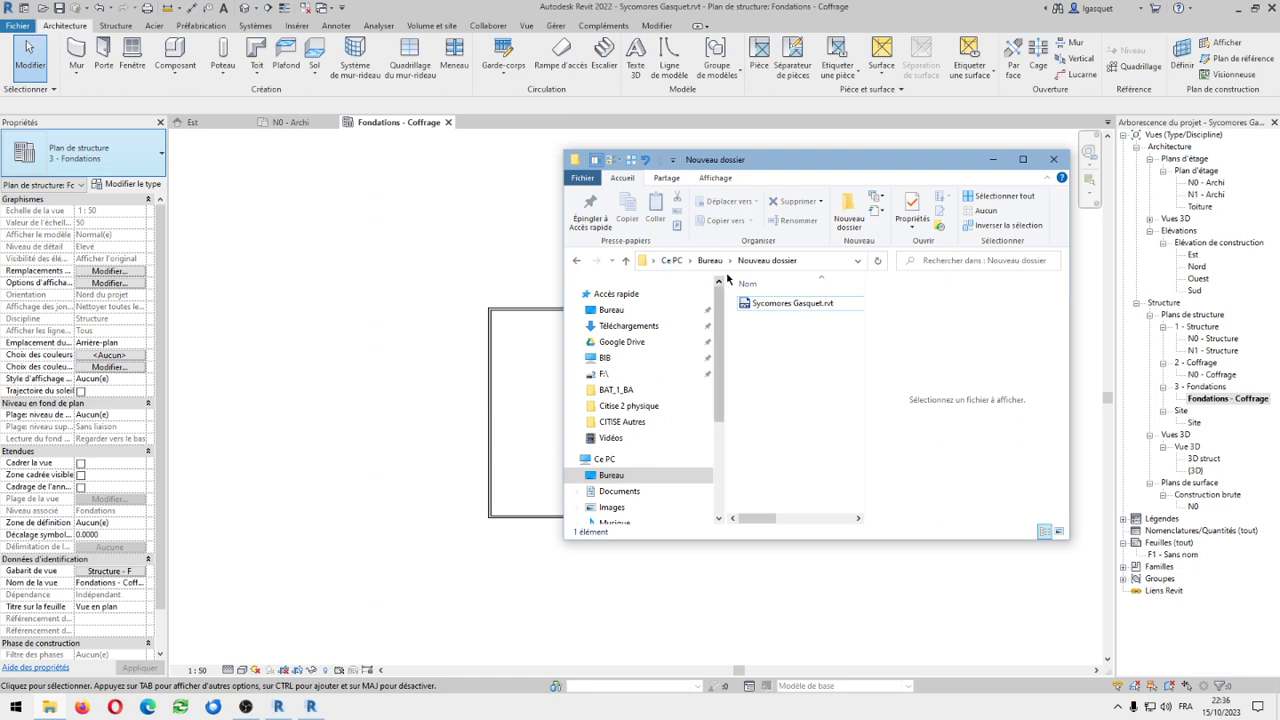
# Examine the saved project file in the Nouveau dossier folder on the desktop, and return to Revit
pyautogui.click(770, 305)
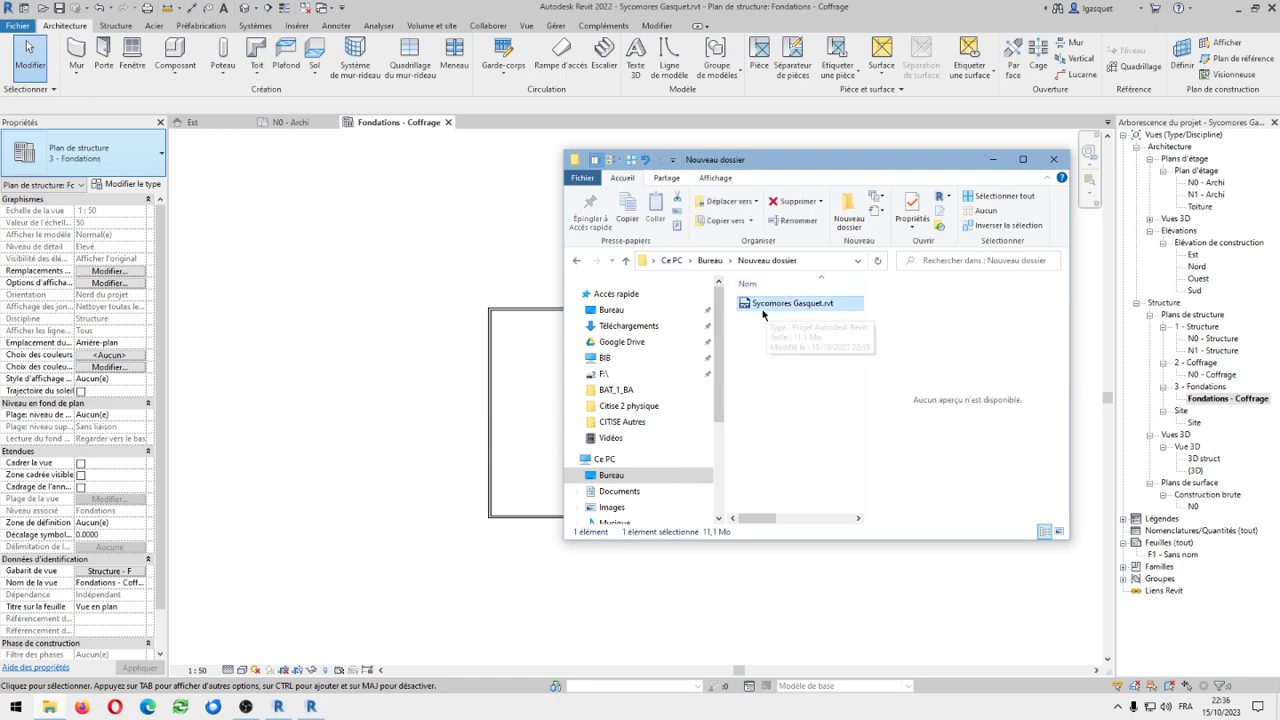
pyautogui.click(750, 262)
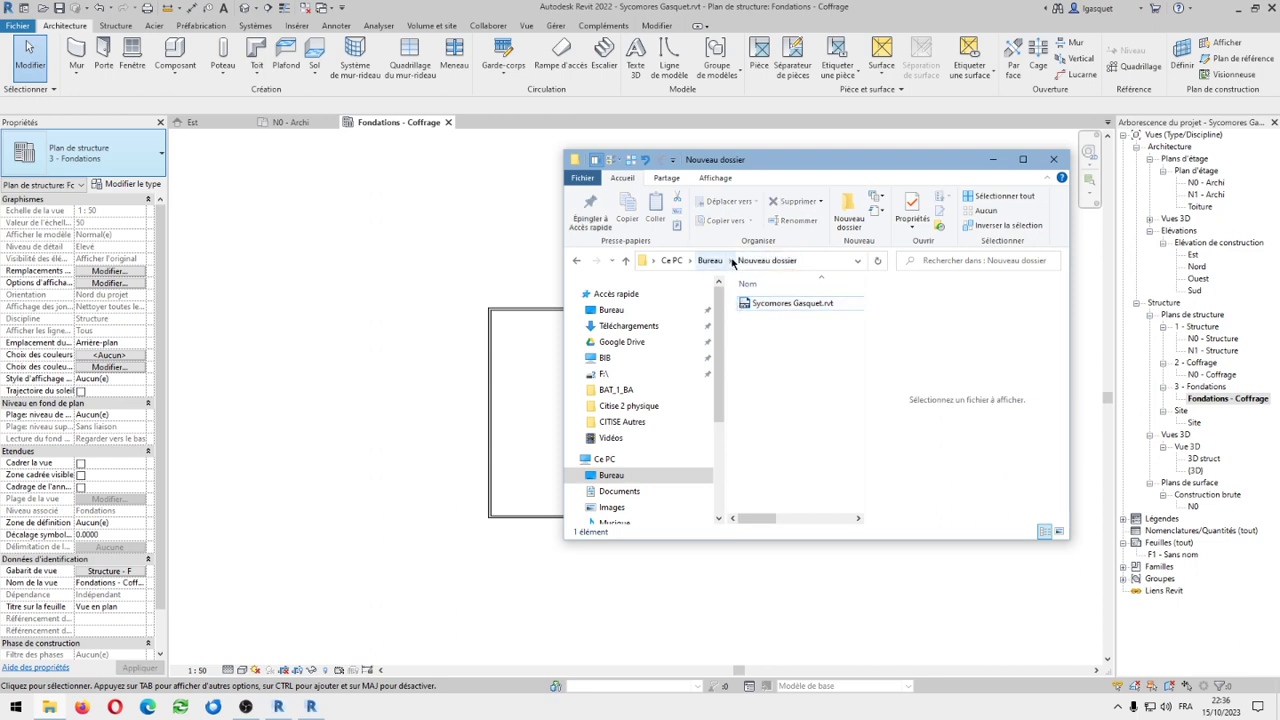
pyautogui.click(770, 310)
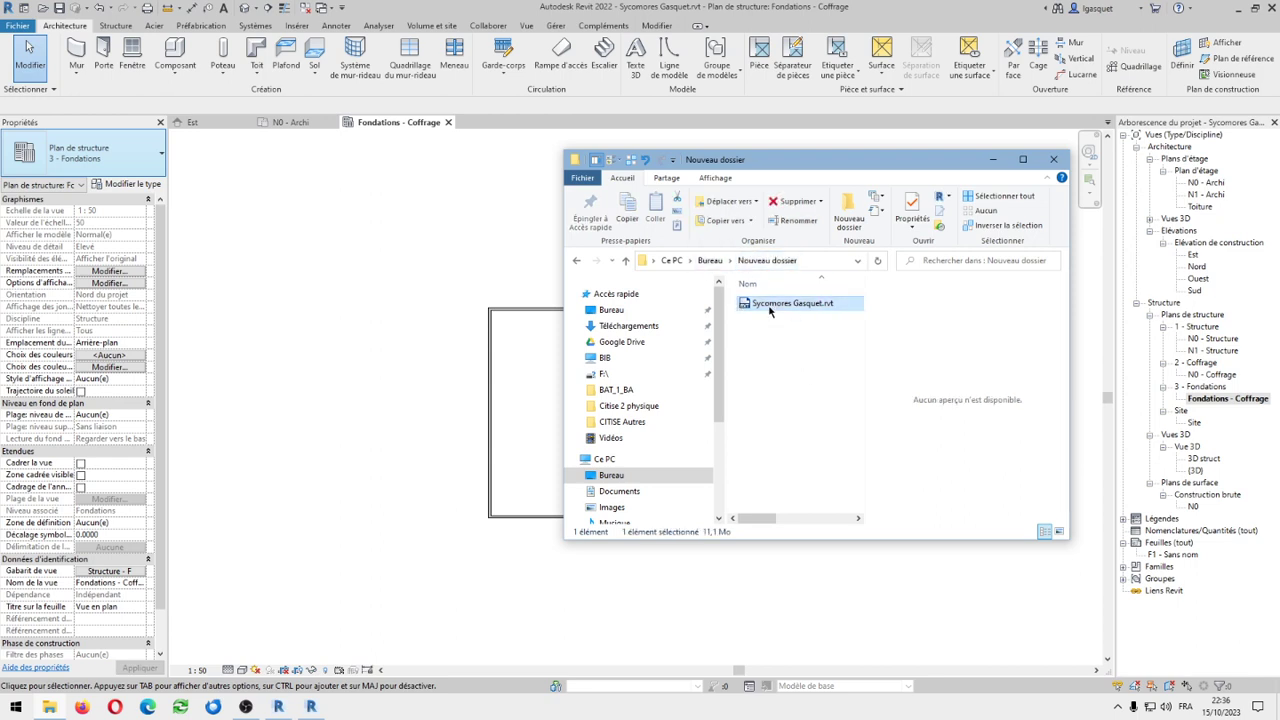
pyautogui.click(523, 245)
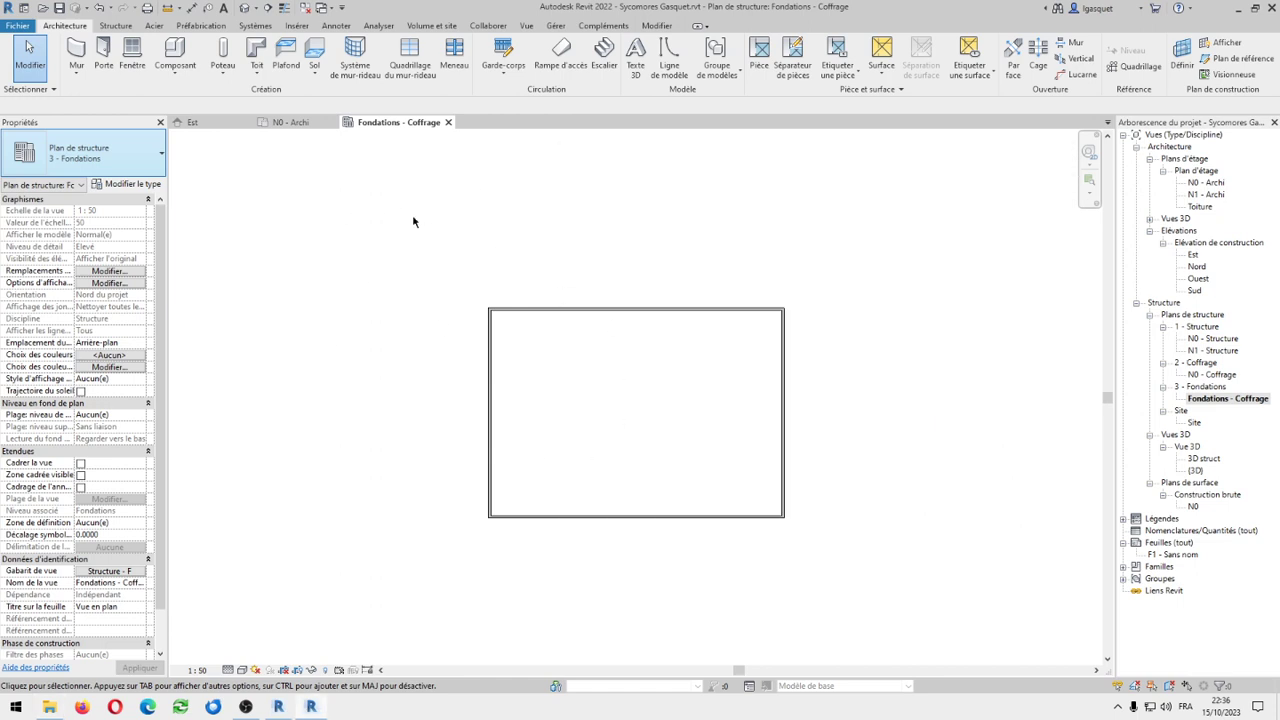
# Save the project and compare its .rvt file with the 0001 backup in Nouveau dossier in File Explorer, sorted by modification date
pyautogui.click(61, 8)
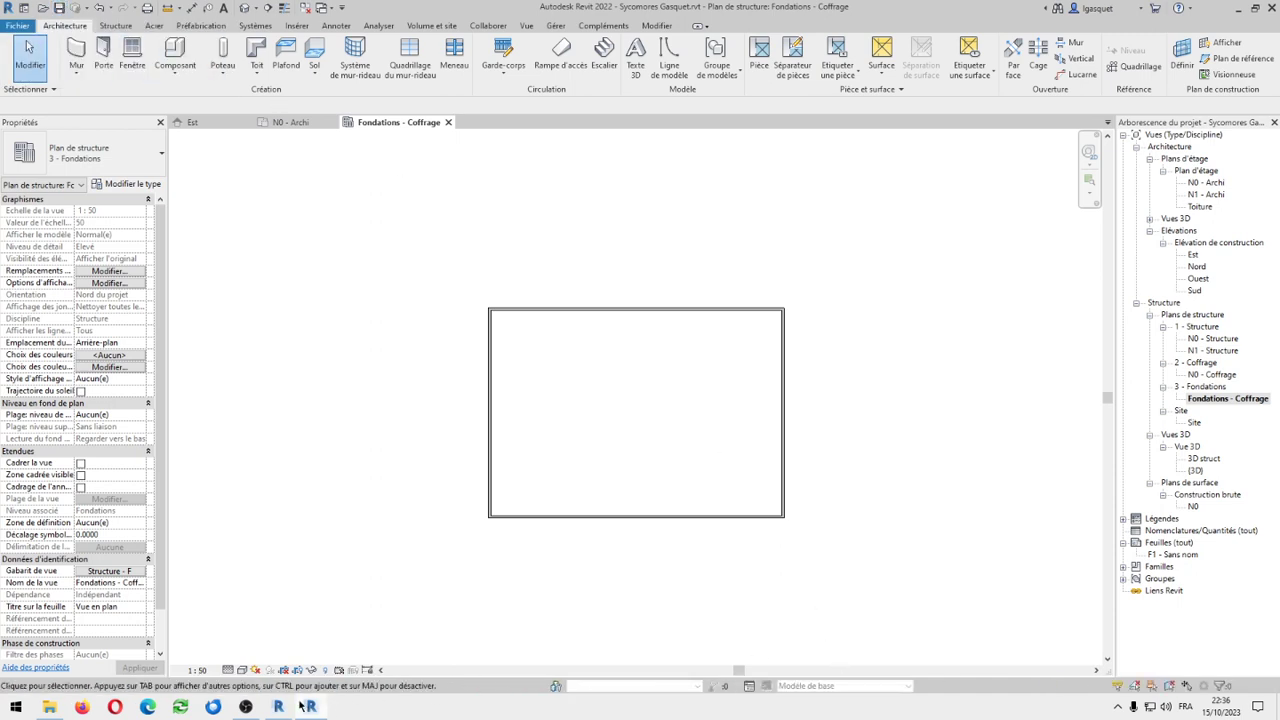
pyautogui.click(49, 707)
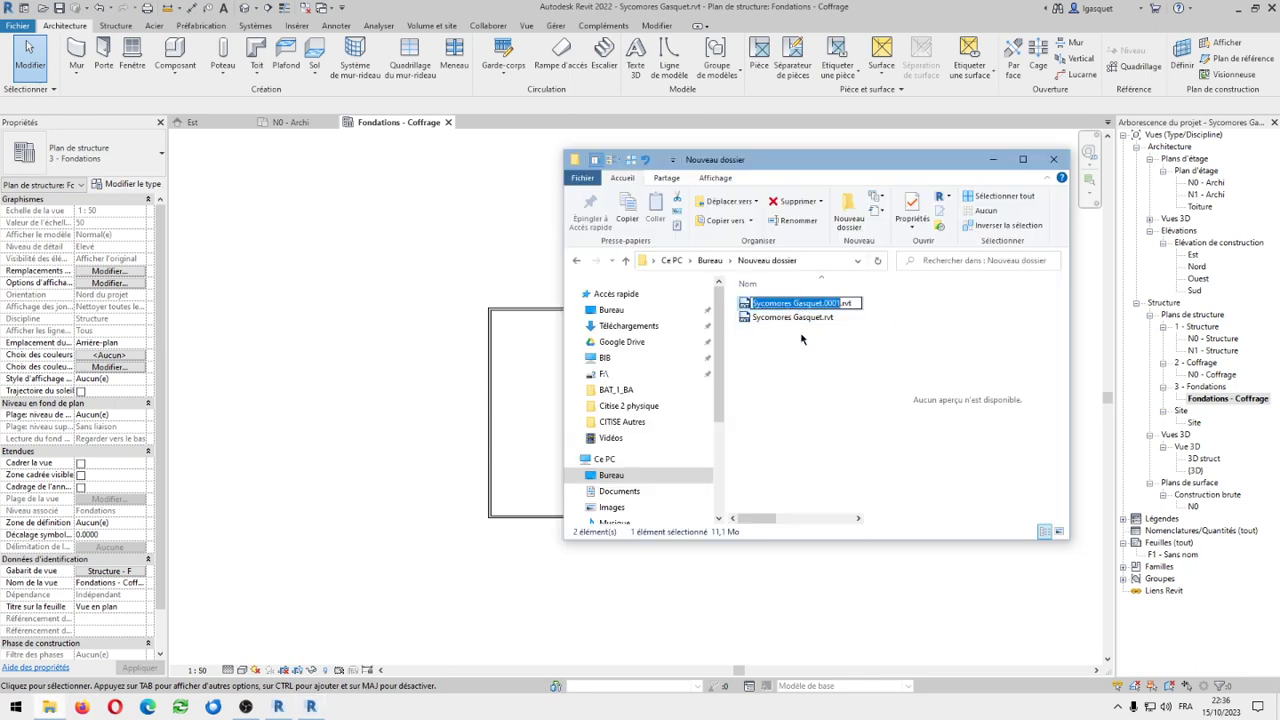
pyautogui.click(803, 340)
pyautogui.hotkey('alt', 'p')
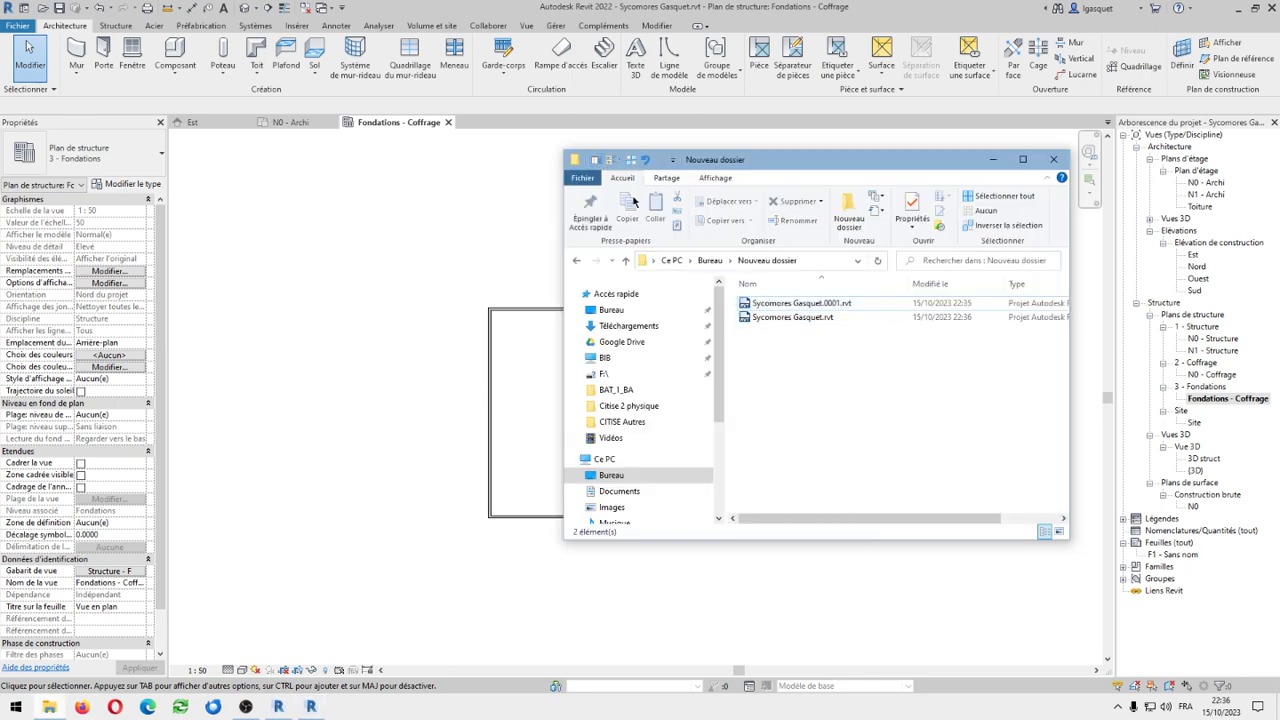
pyautogui.click(942, 288)
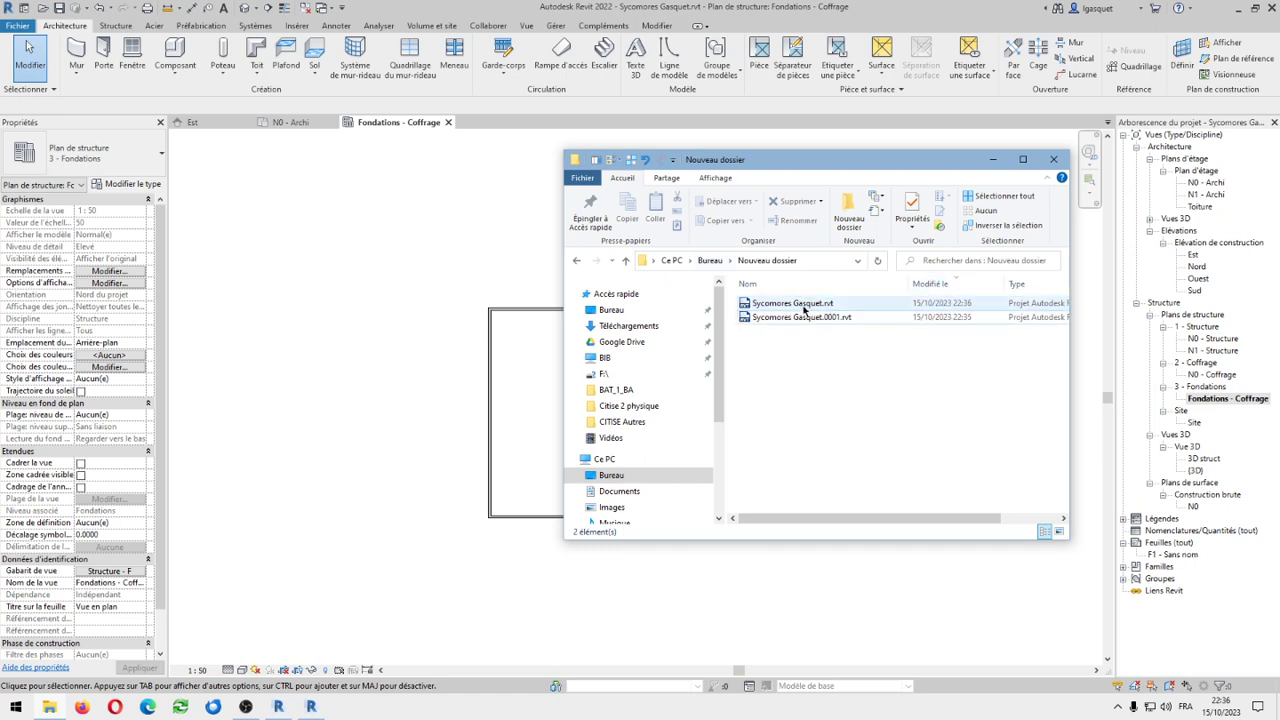
pyautogui.click(810, 304)
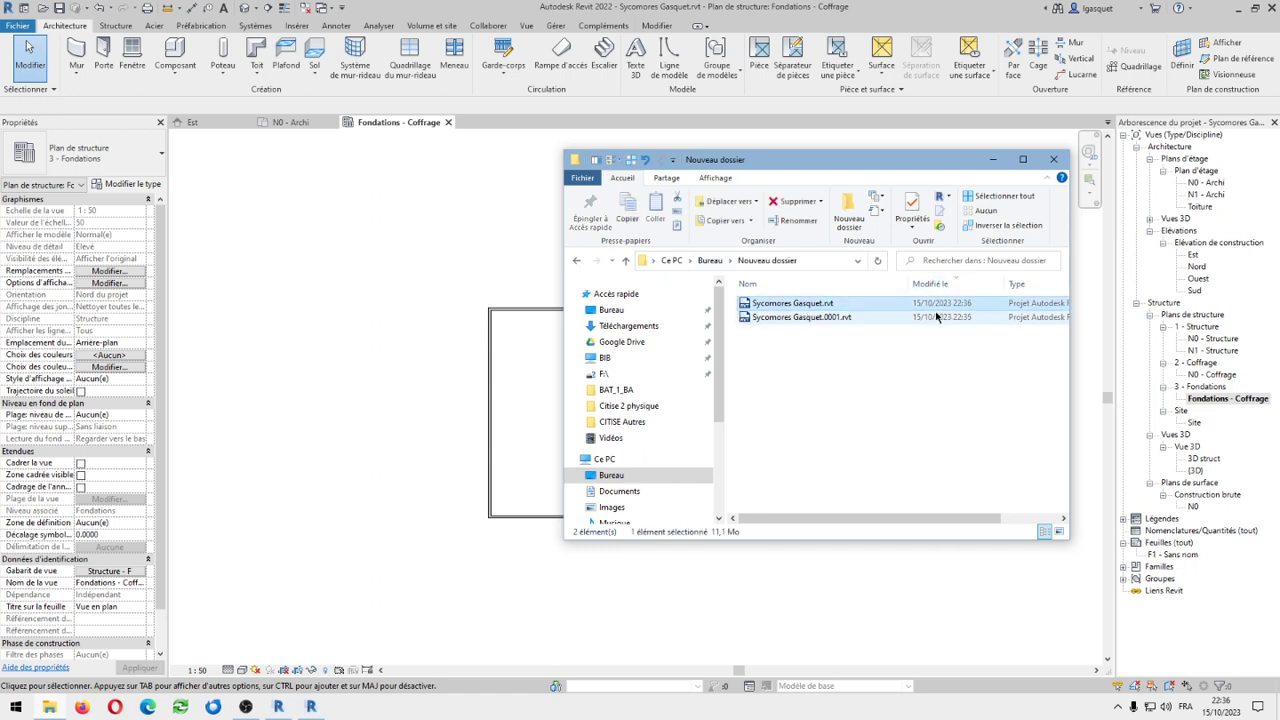
pyautogui.click(808, 317)
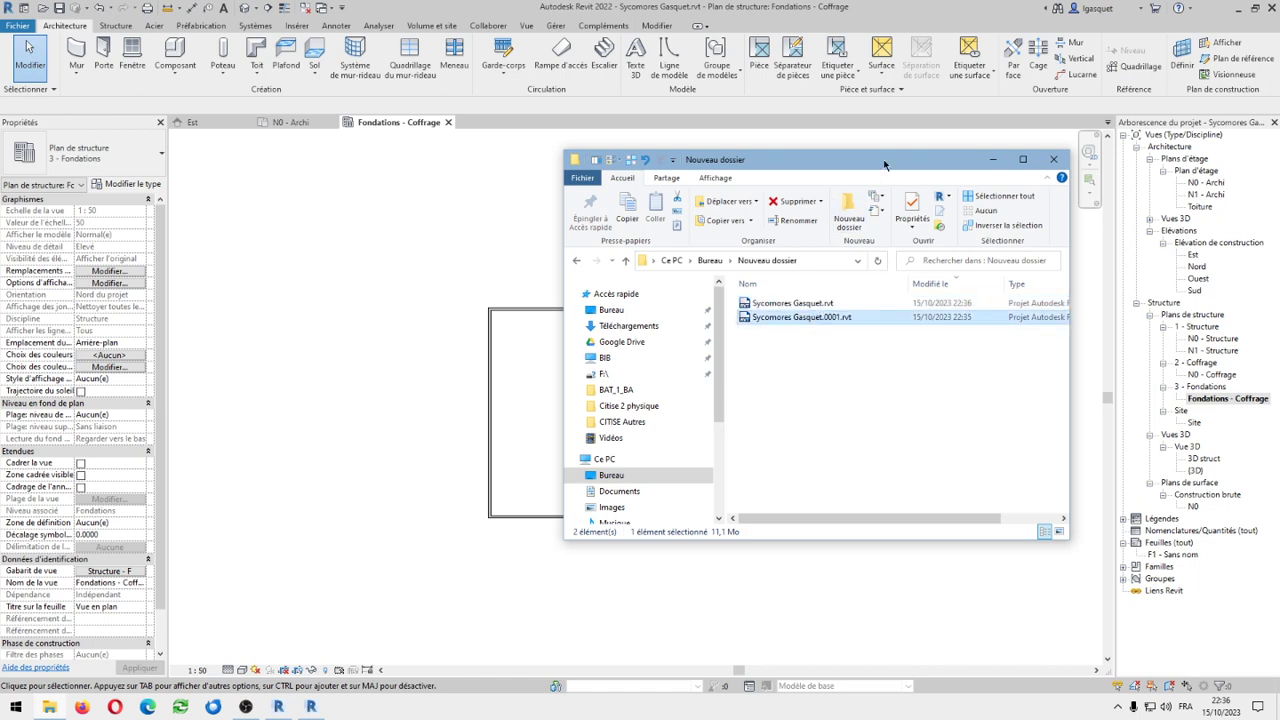
pyautogui.click(992, 159)
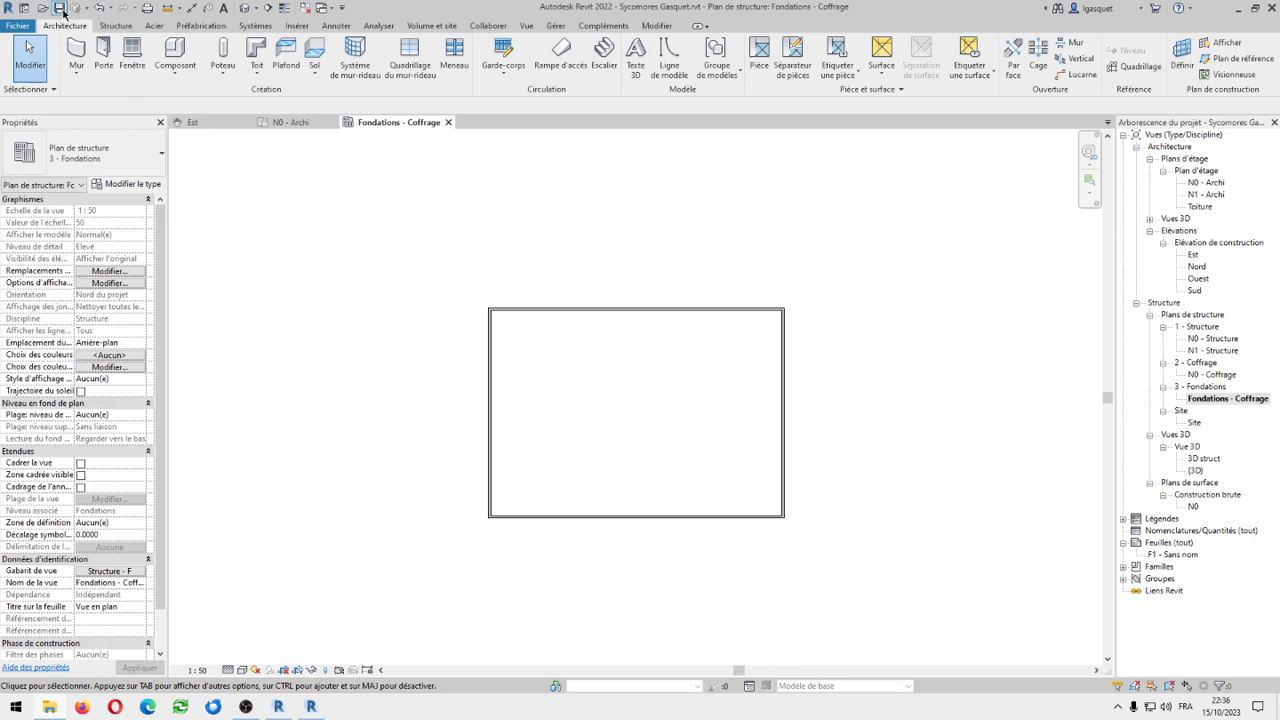
# Save the project again and compare the main .rvt file with the 0002 backup in Nouveau dossier in File Explorer
pyautogui.click(62, 9)
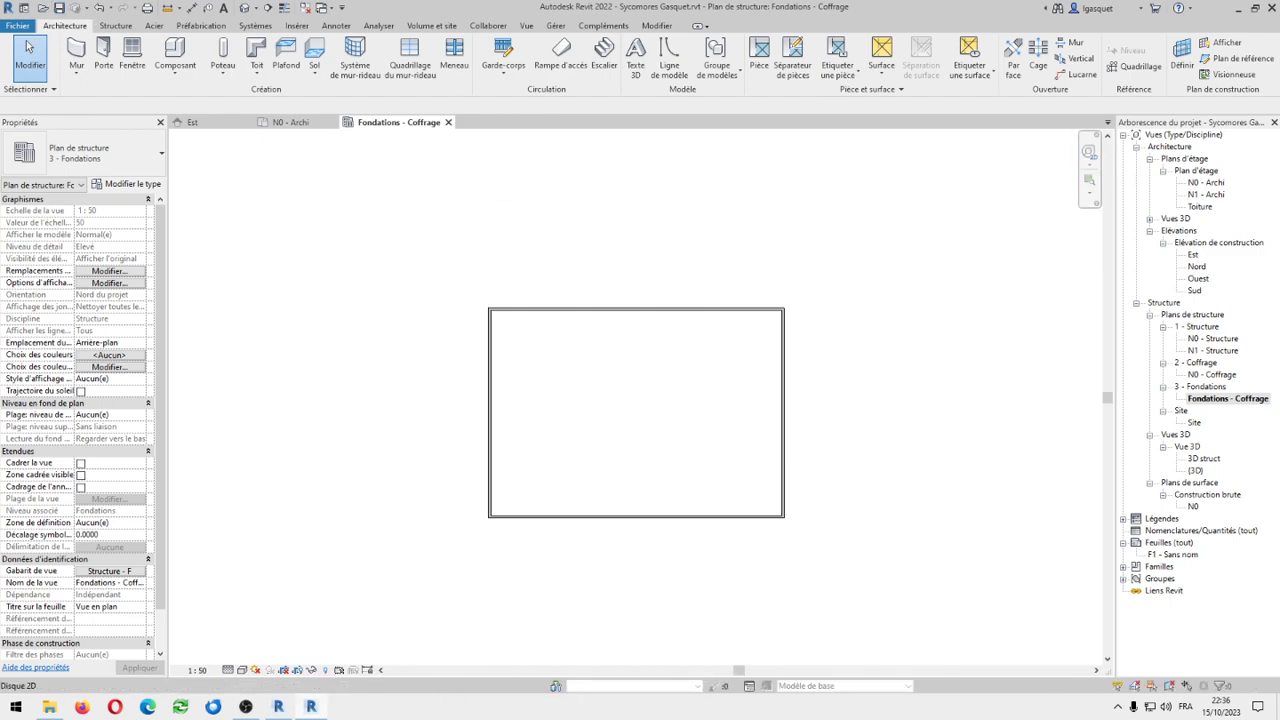
pyautogui.moveTo(1279, 286); pyautogui.dragTo(633, 179)
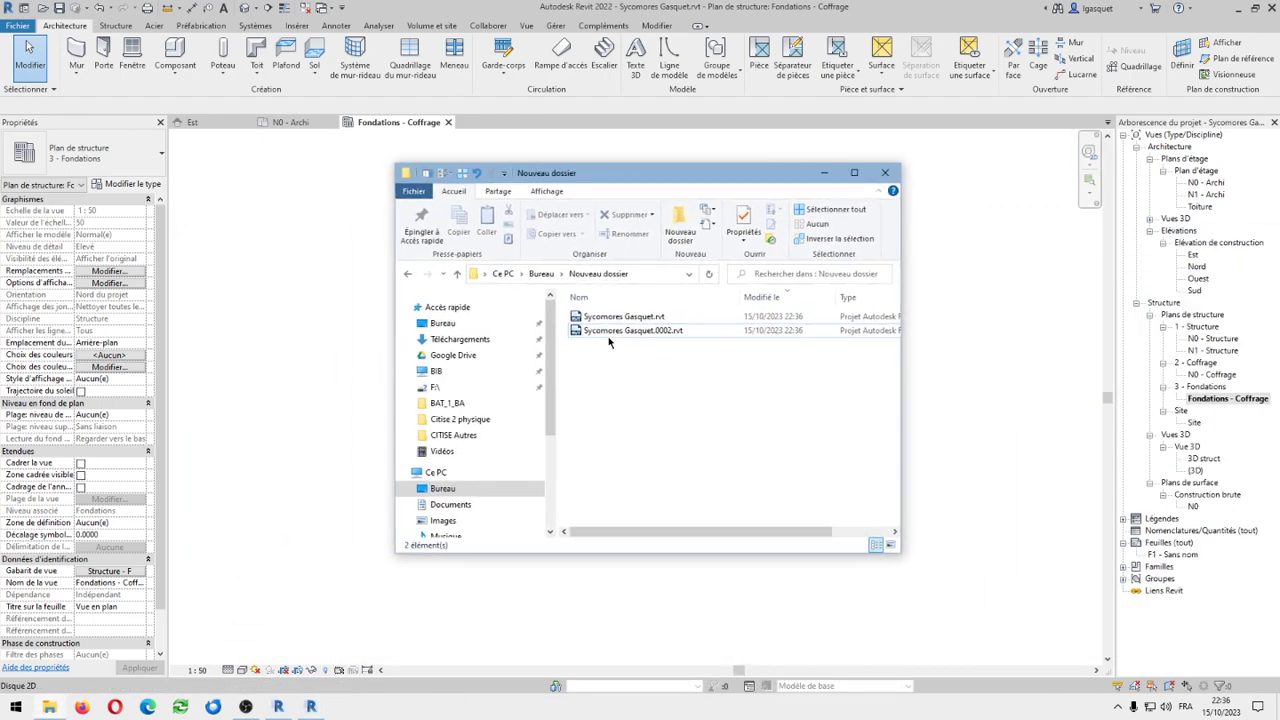
pyautogui.click(641, 332)
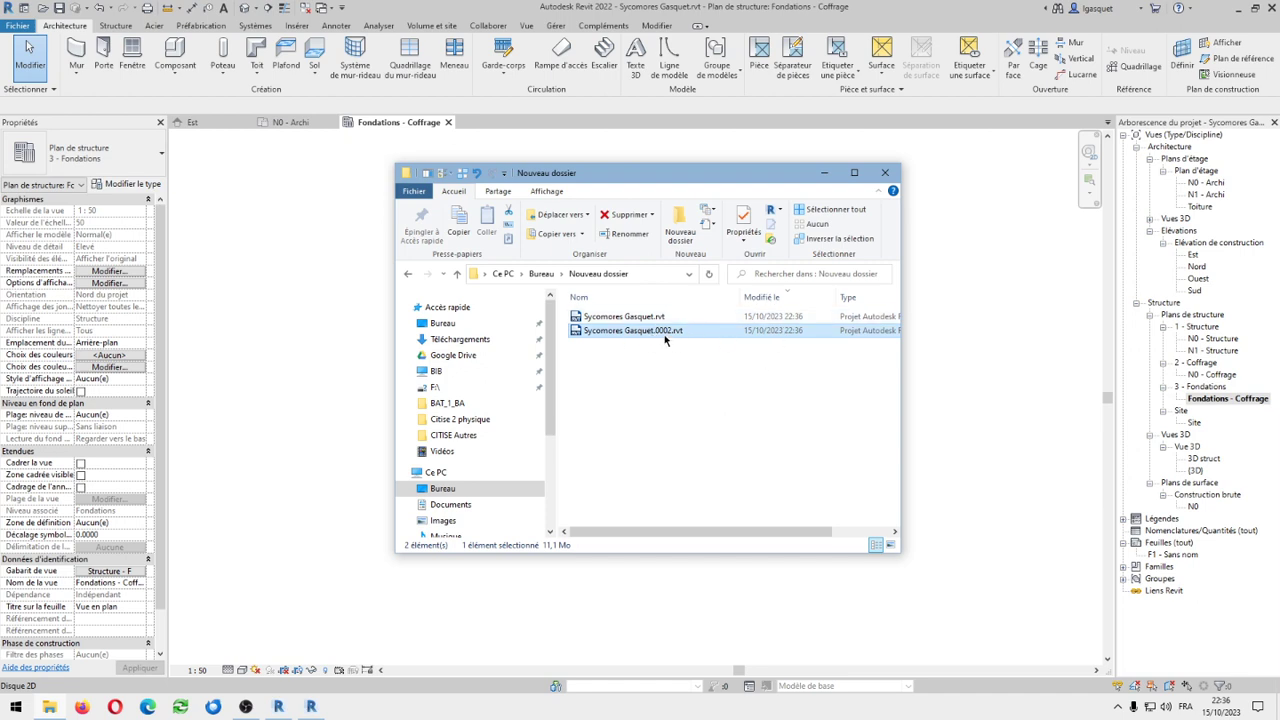
pyautogui.click(638, 320)
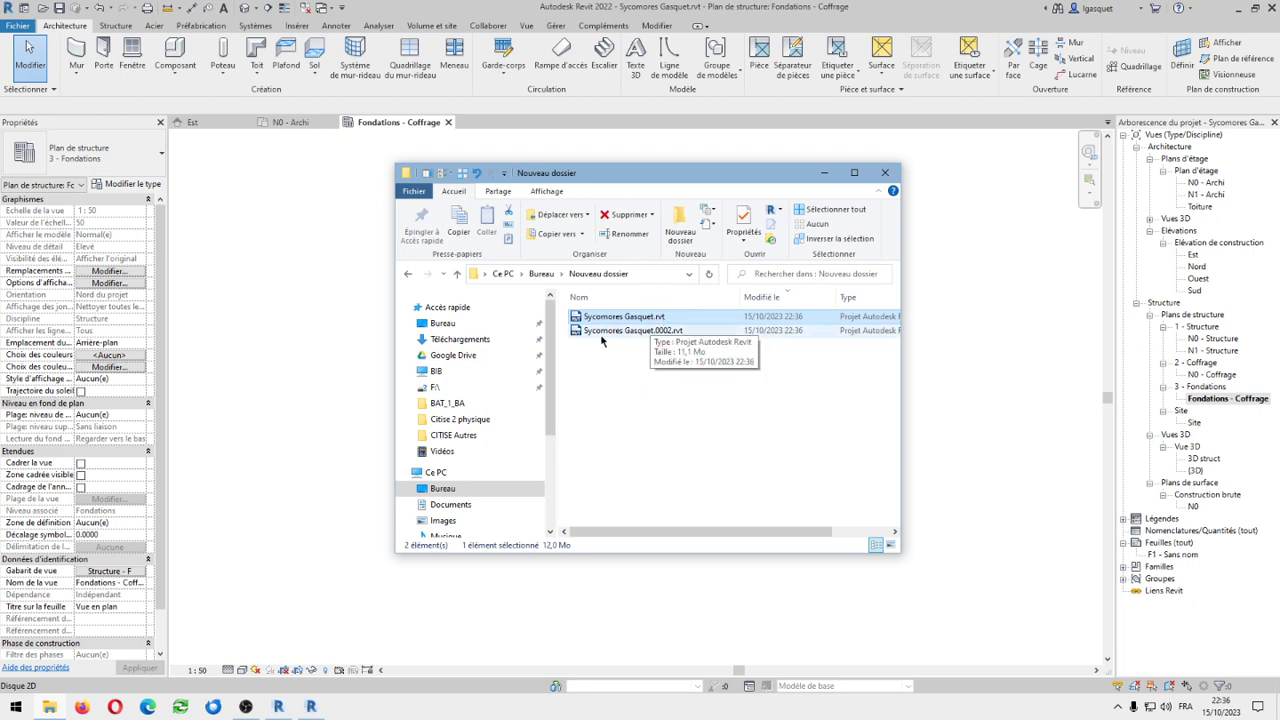
pyautogui.click(605, 333)
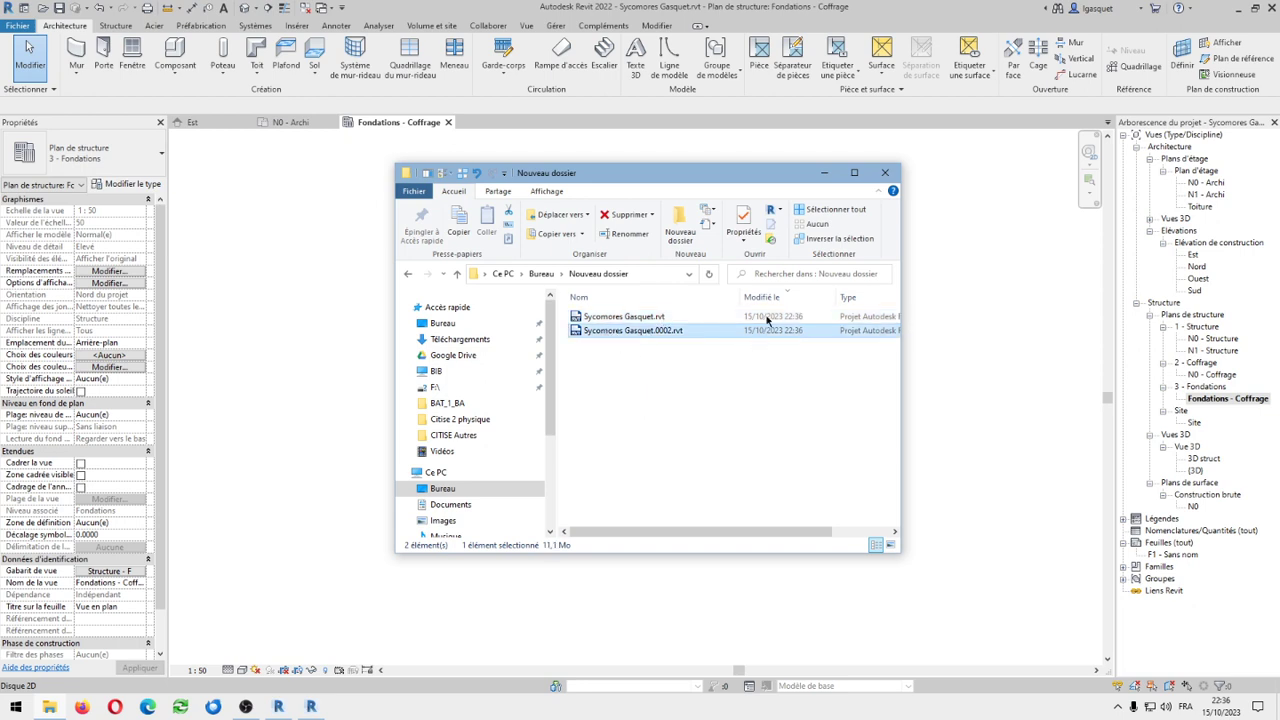
pyautogui.click(824, 172)
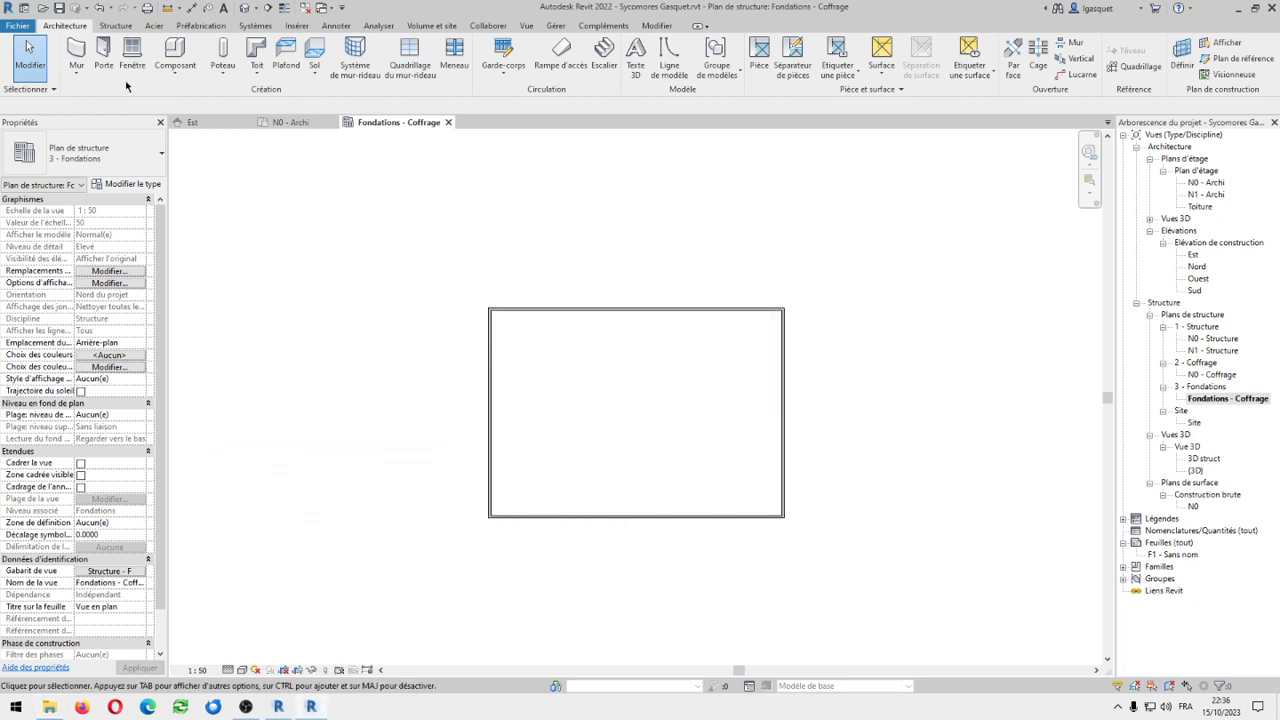
# Draw a horizontal Voile BA 20 Mur porteur about 24 m long between the two side walls, about 7.1 m from the upper wall
pyautogui.click(76, 66)
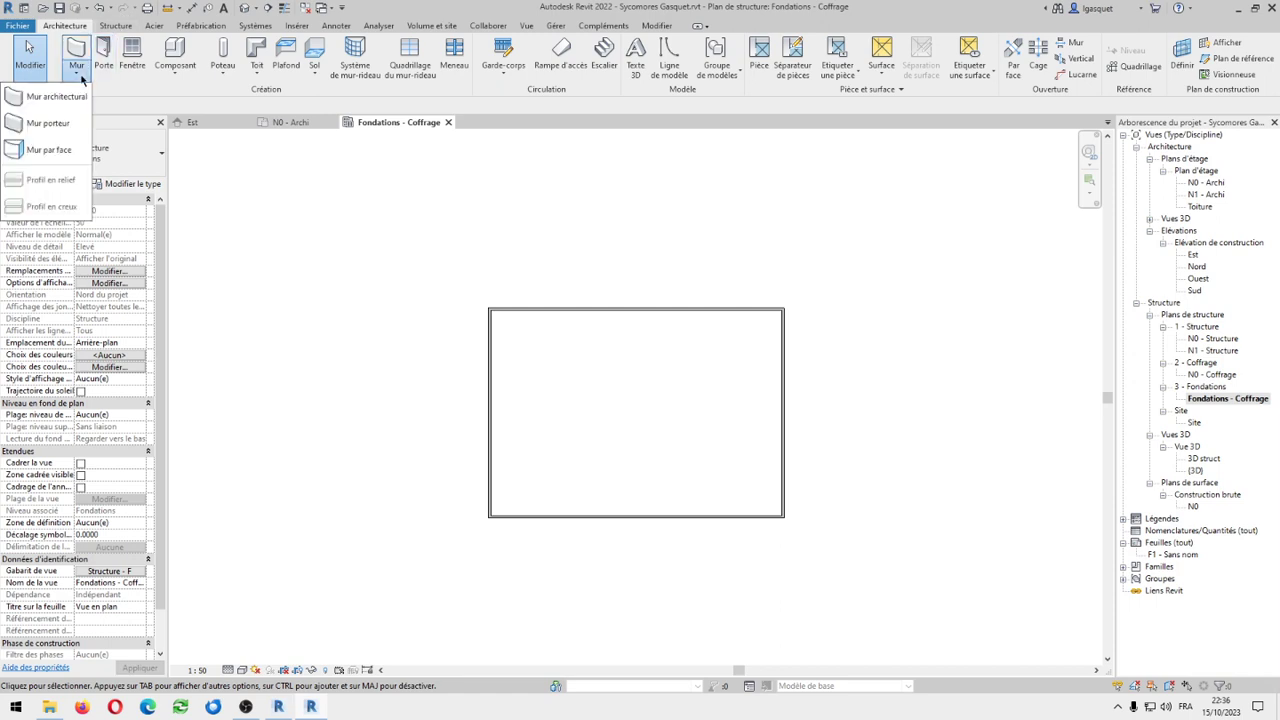
pyautogui.click(36, 126)
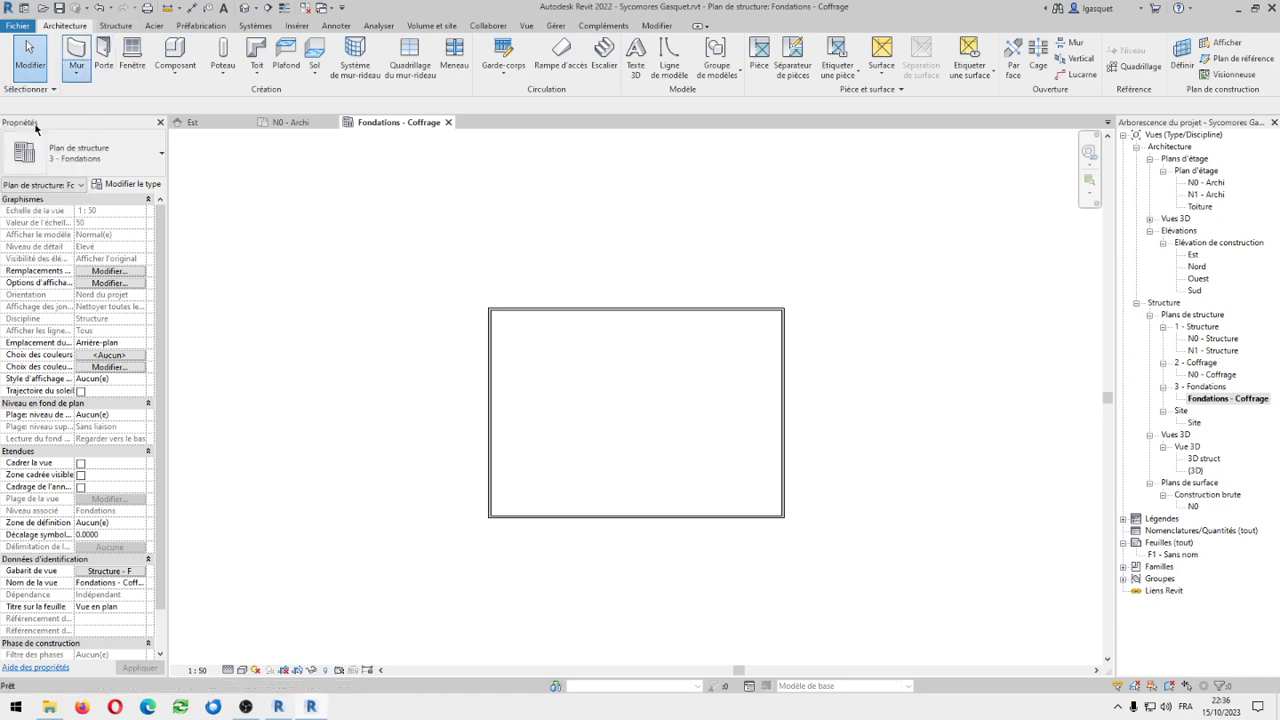
pyautogui.click(492, 396)
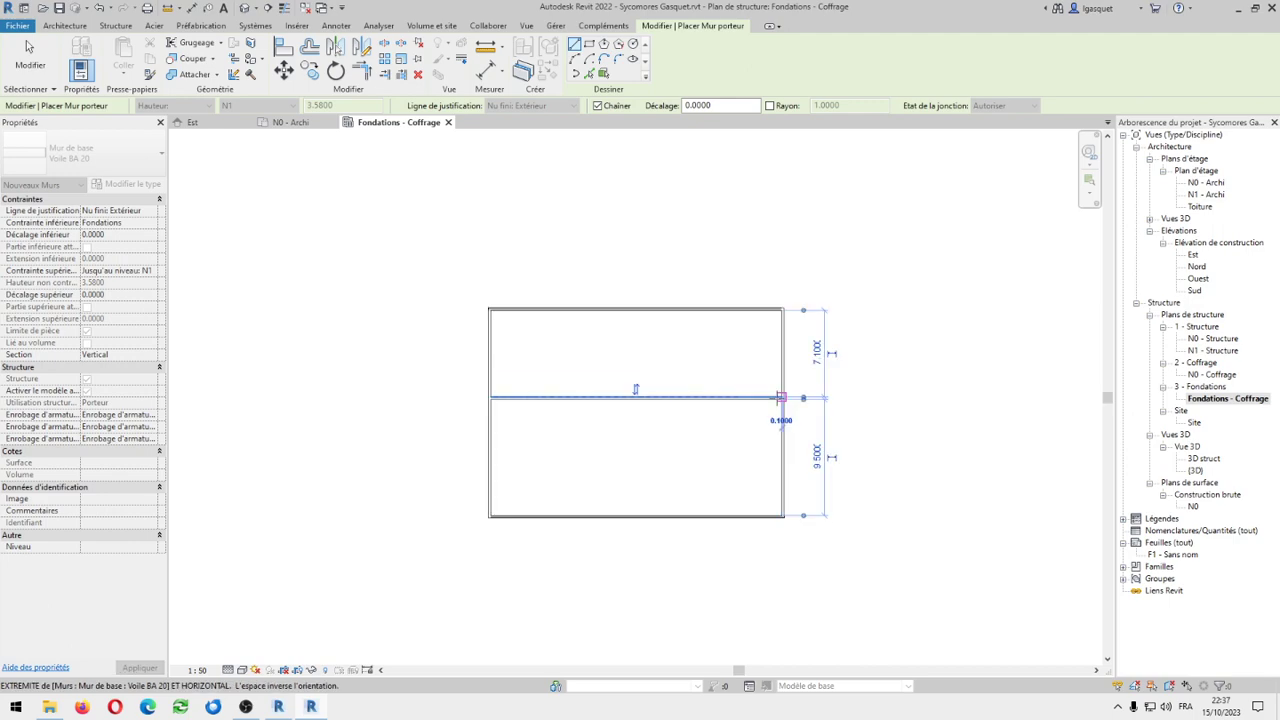
pyautogui.click(786, 396)
pyautogui.press('Escape')
pyautogui.press('Escape')
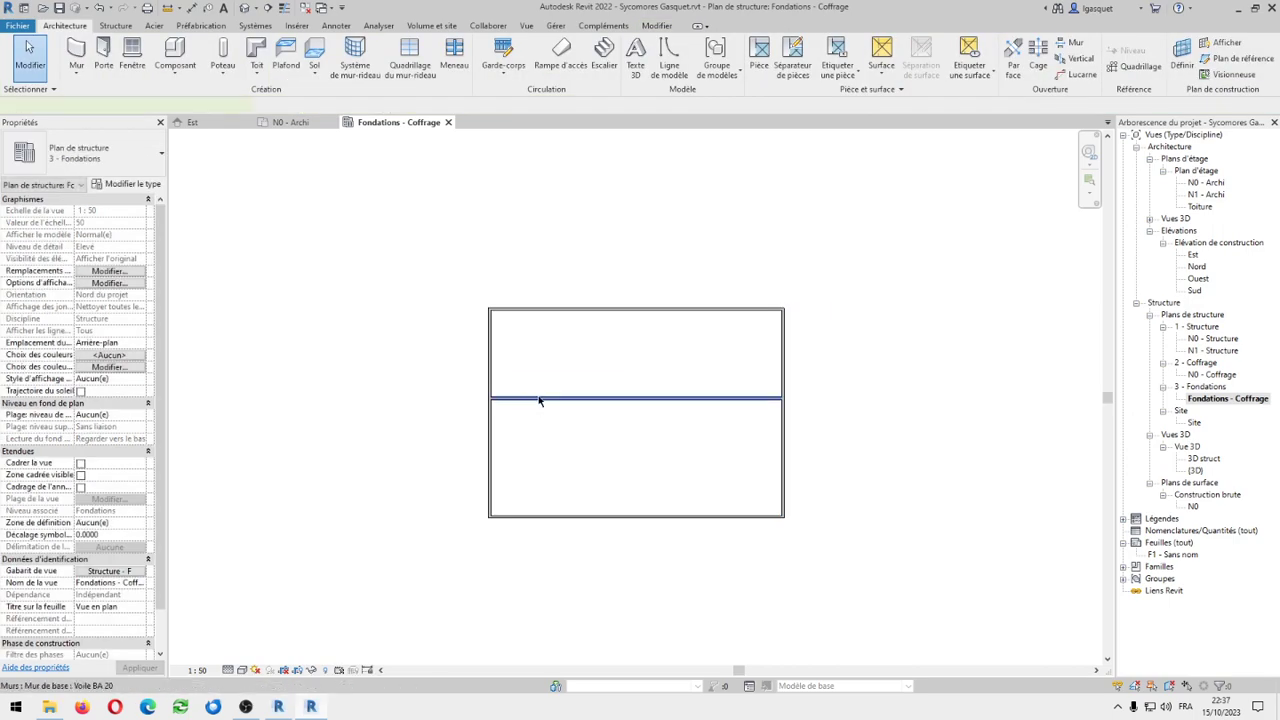
# Set the upper constraint of the new interior wall to Jusqu'au niveau: N0 and save the project
pyautogui.click(540, 398)
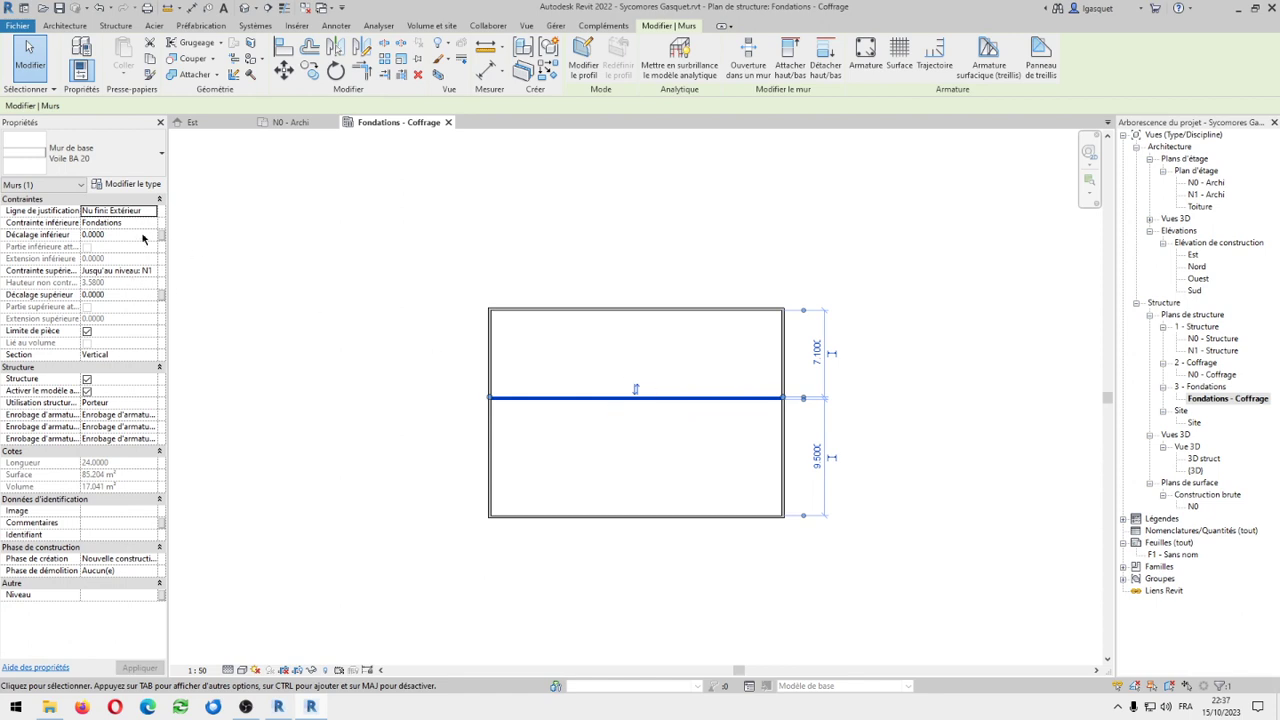
pyautogui.click(151, 270)
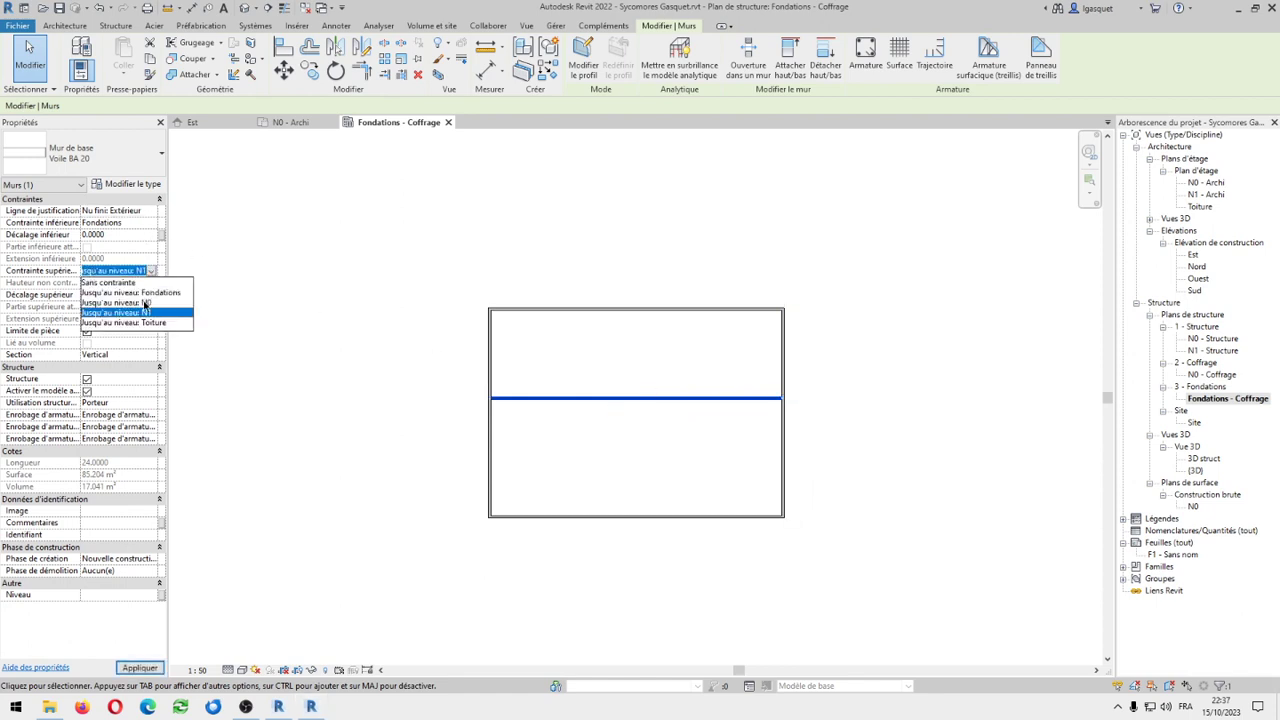
pyautogui.click(146, 303)
pyautogui.click(305, 284)
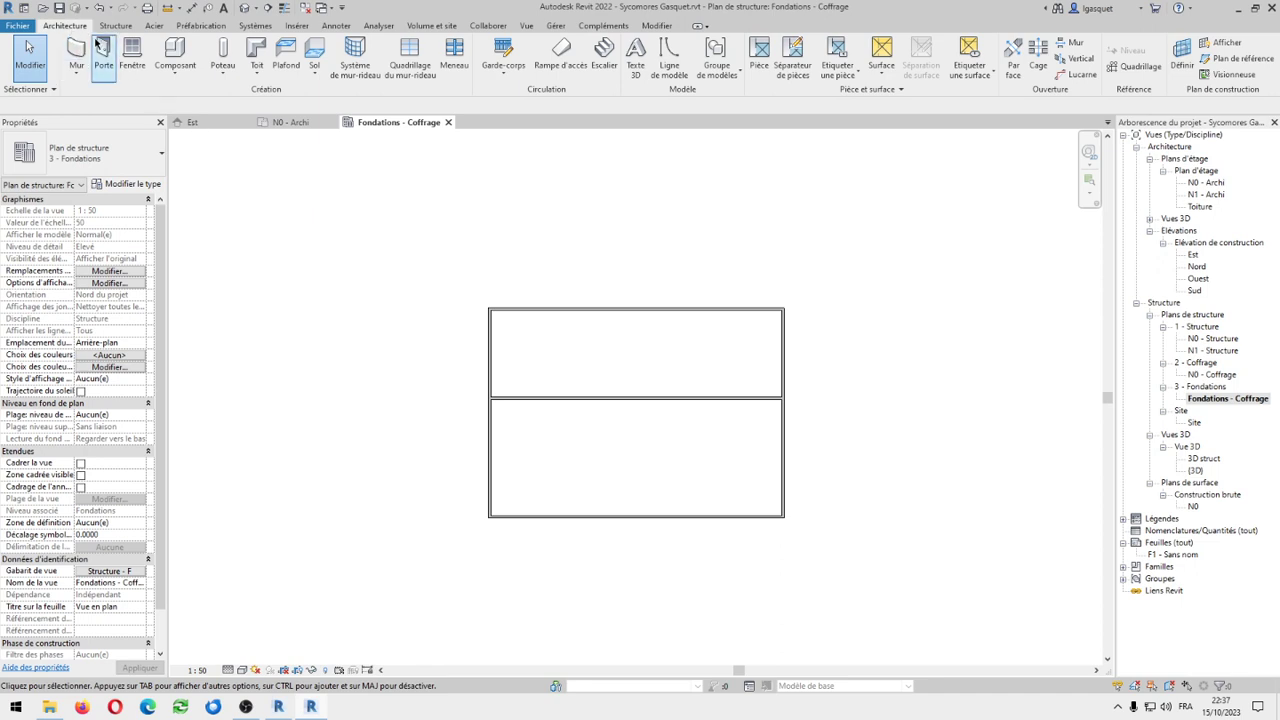
pyautogui.click(59, 7)
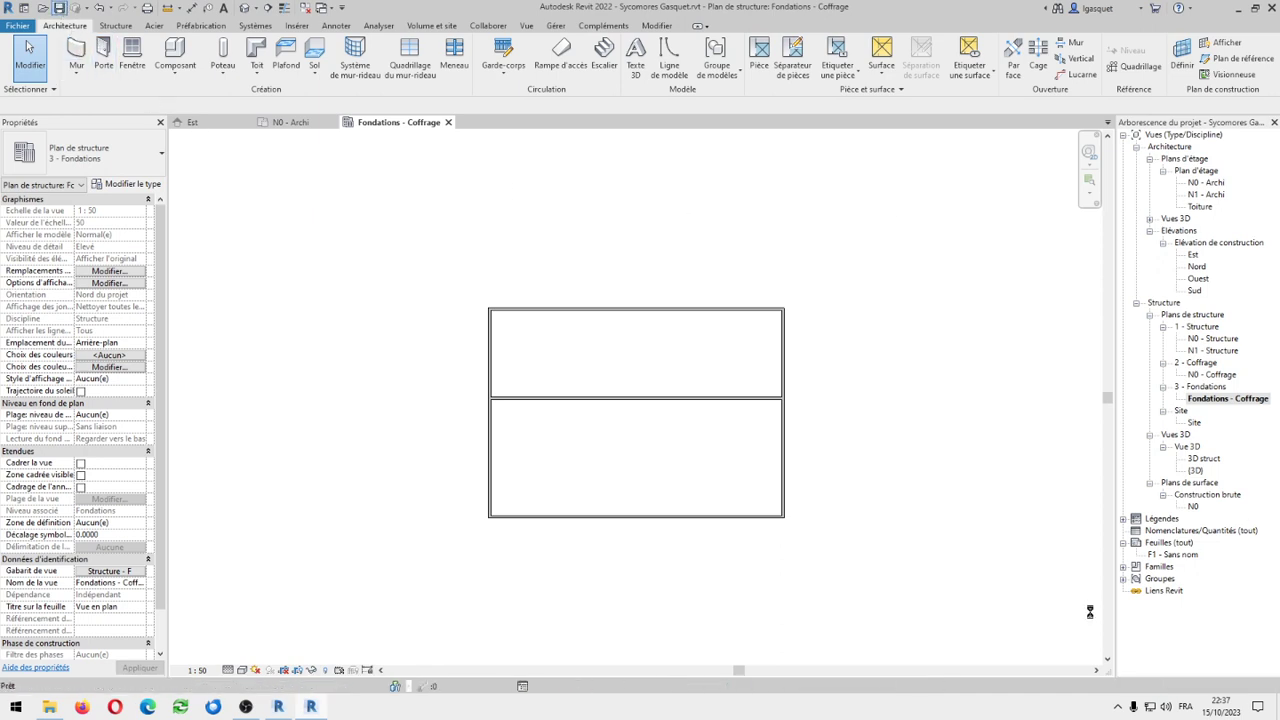
# Switch to File Explorer and compare the main .rvt project file with its 0003 backup in Nouveau dossier
pyautogui.hotkey('alt', 'Tab')
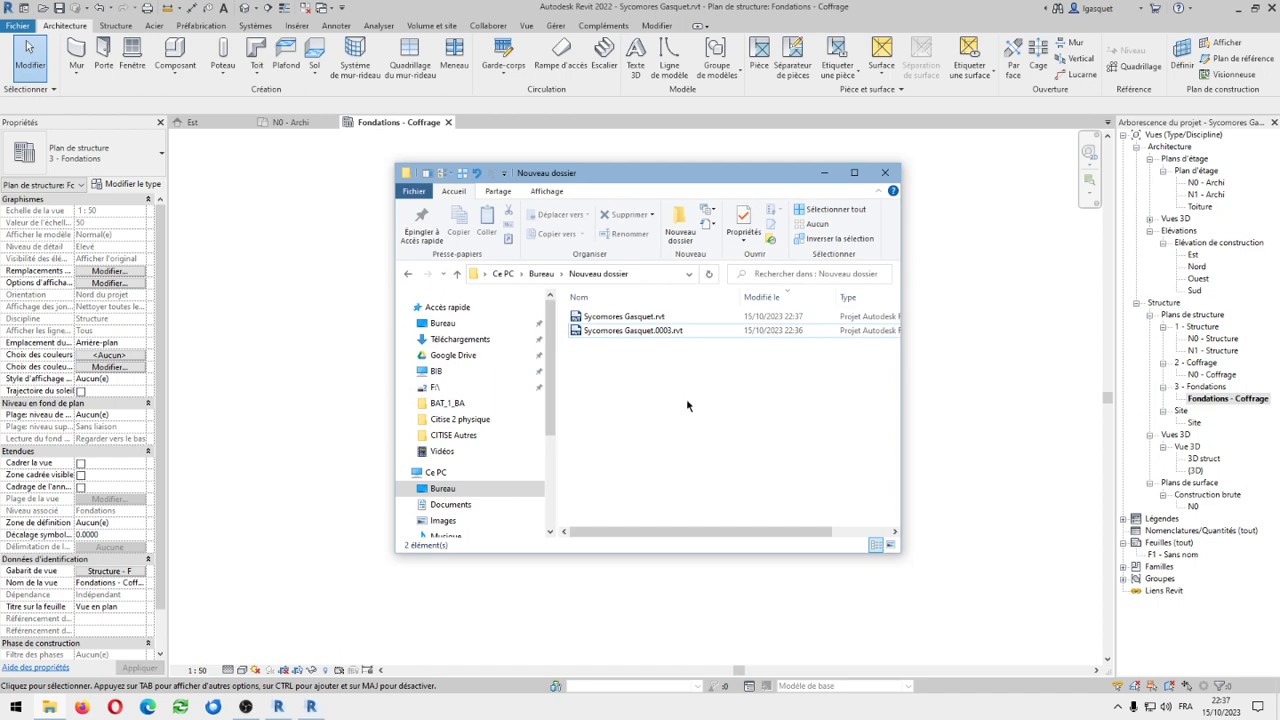
pyautogui.click(662, 333)
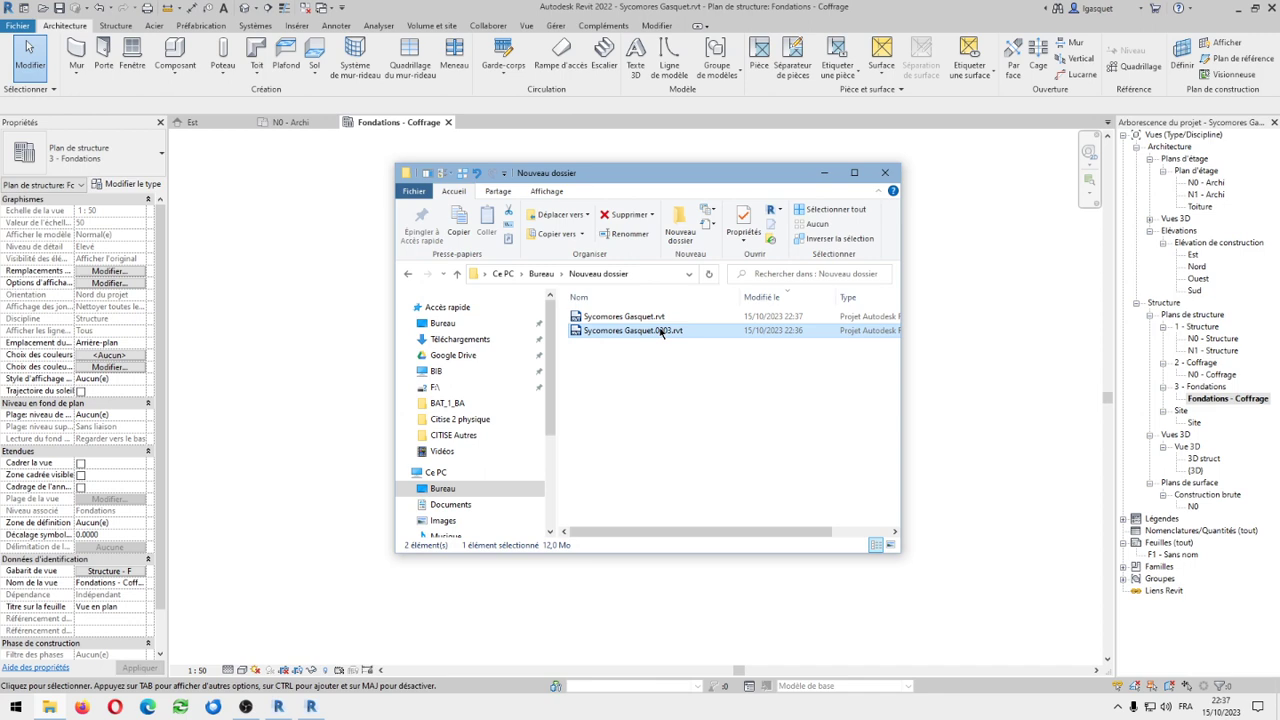
pyautogui.click(660, 330)
pyautogui.click(647, 367)
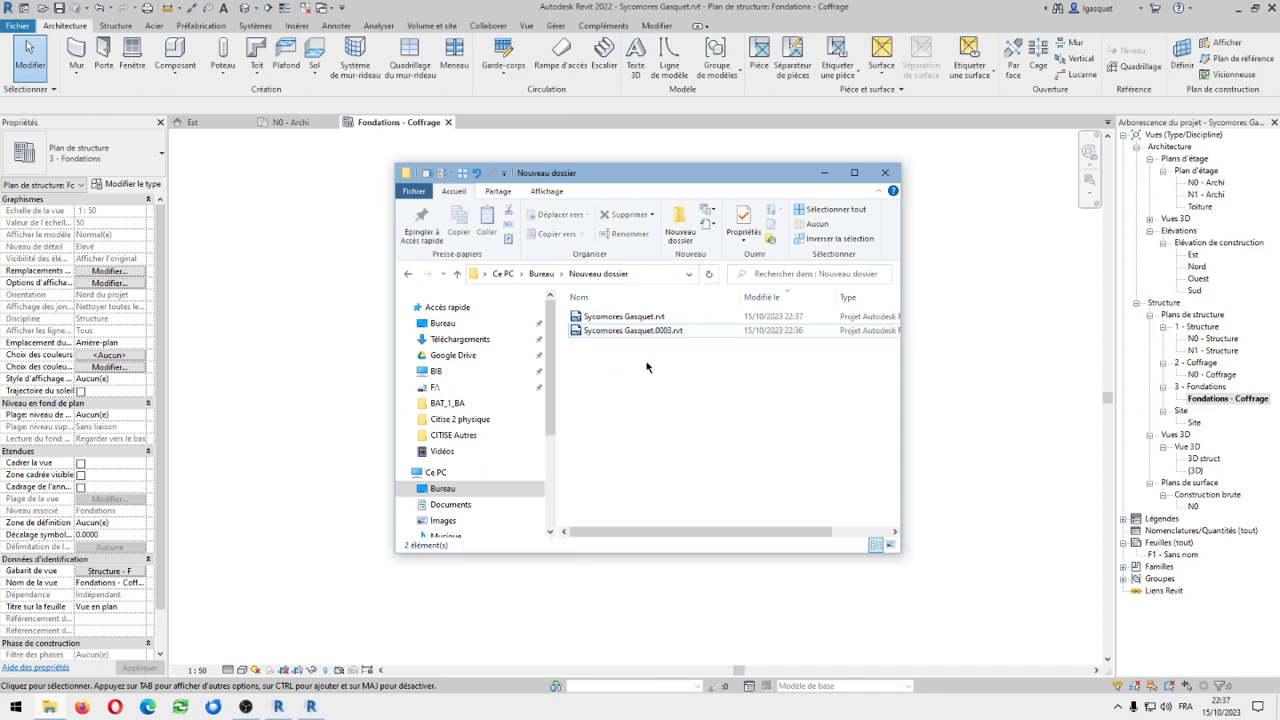
pyautogui.click(651, 334)
pyautogui.click(651, 389)
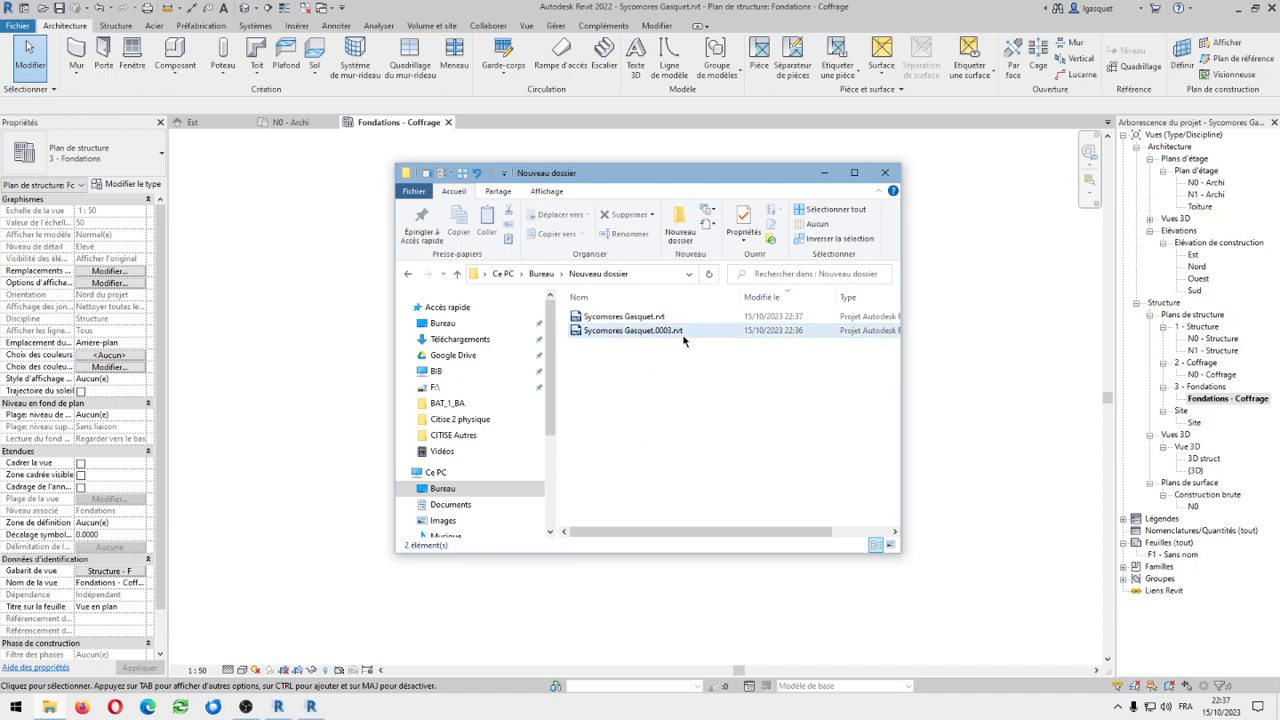
pyautogui.click(624, 318)
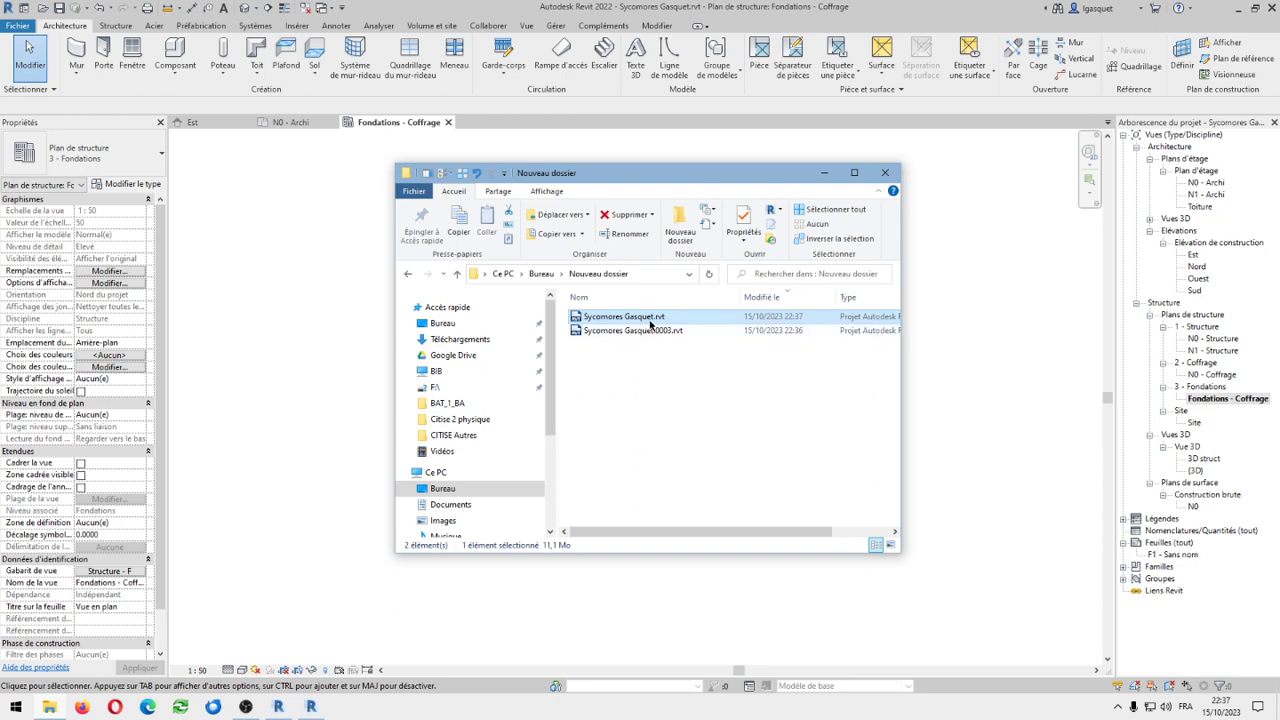
pyautogui.click(640, 317)
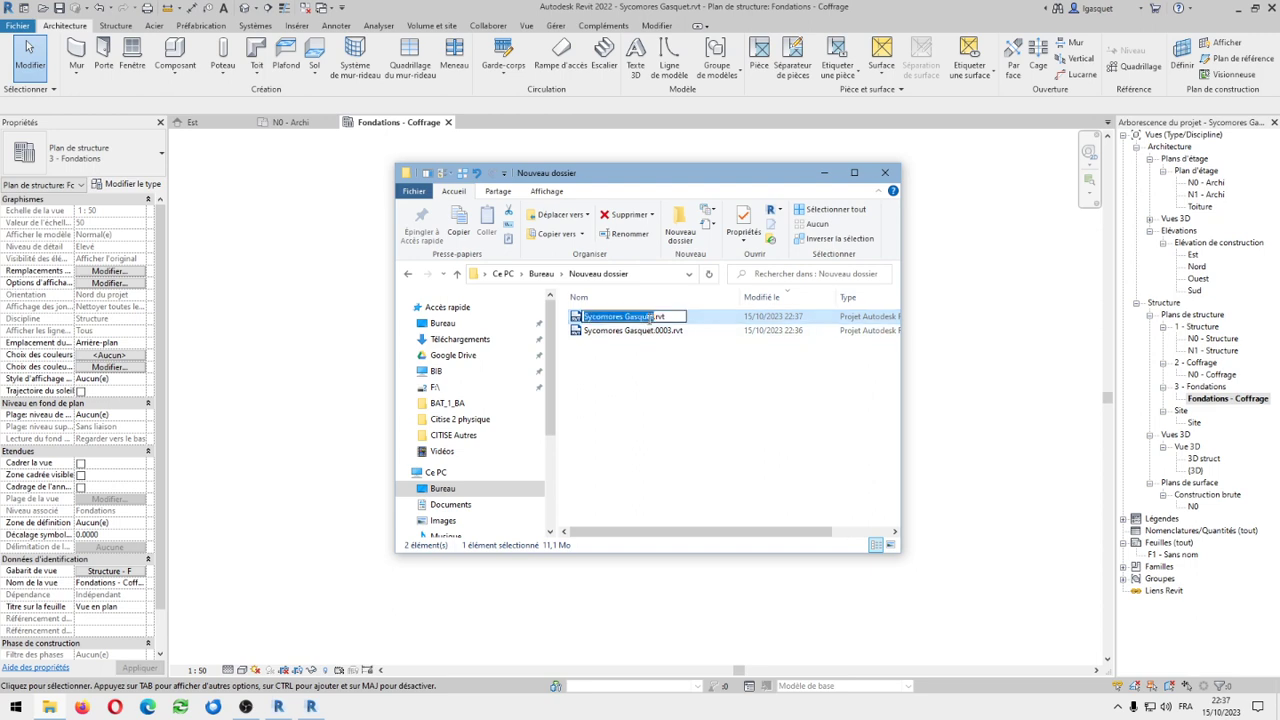
pyautogui.click(706, 322)
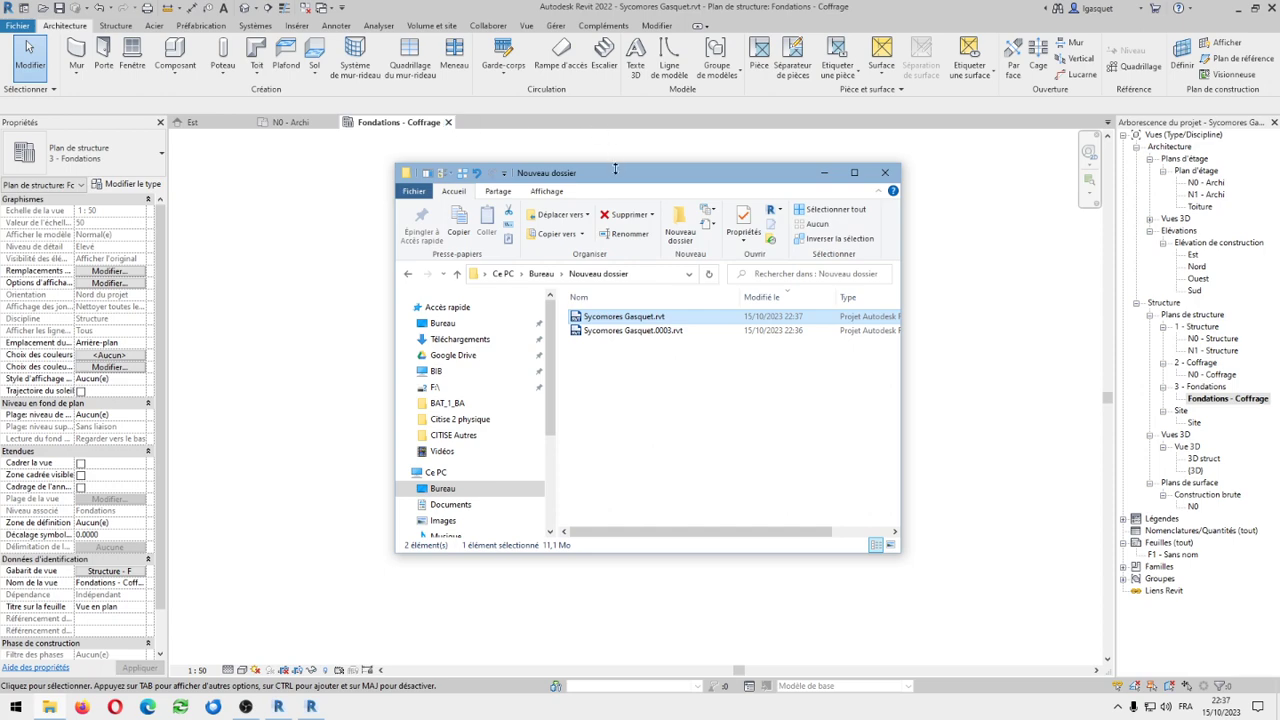
# Close the inactive views and the Fondations - Coffrage view, and reopen the project in Revit from its main .rvt file in Nouveau dossier
pyautogui.moveTo(627, 177); pyautogui.dragTo(1279, 262)
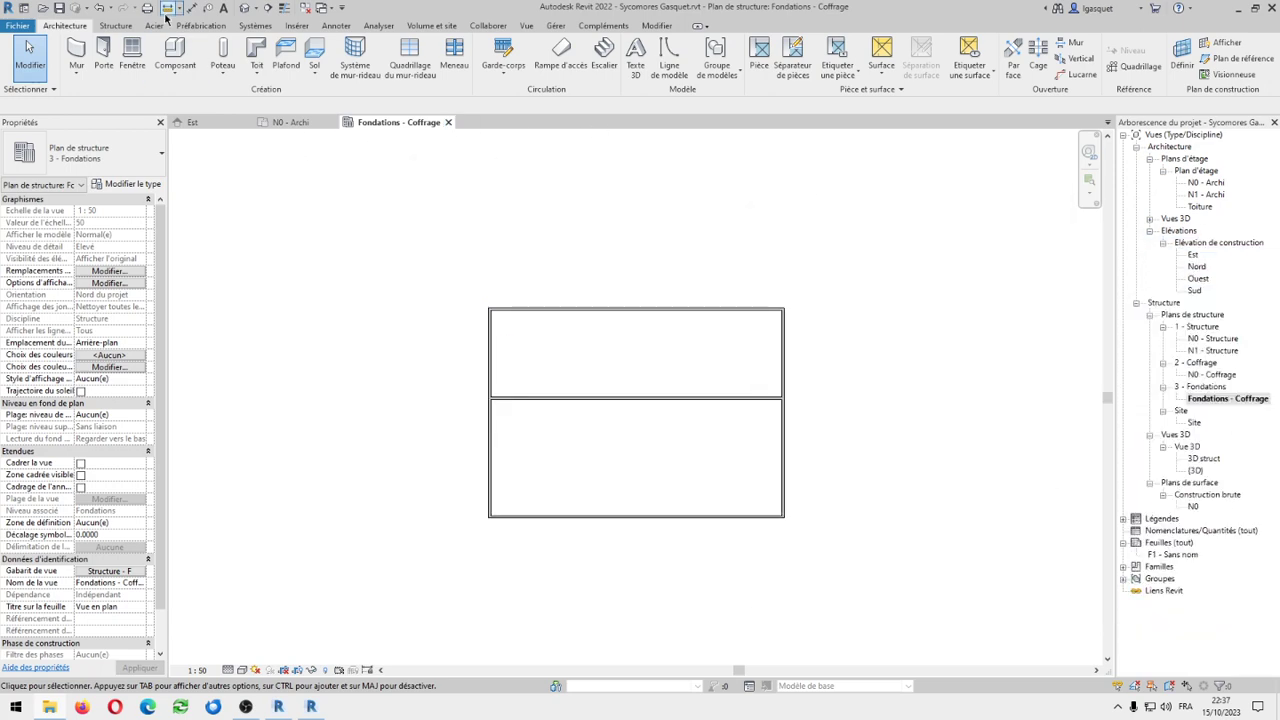
pyautogui.click(306, 10)
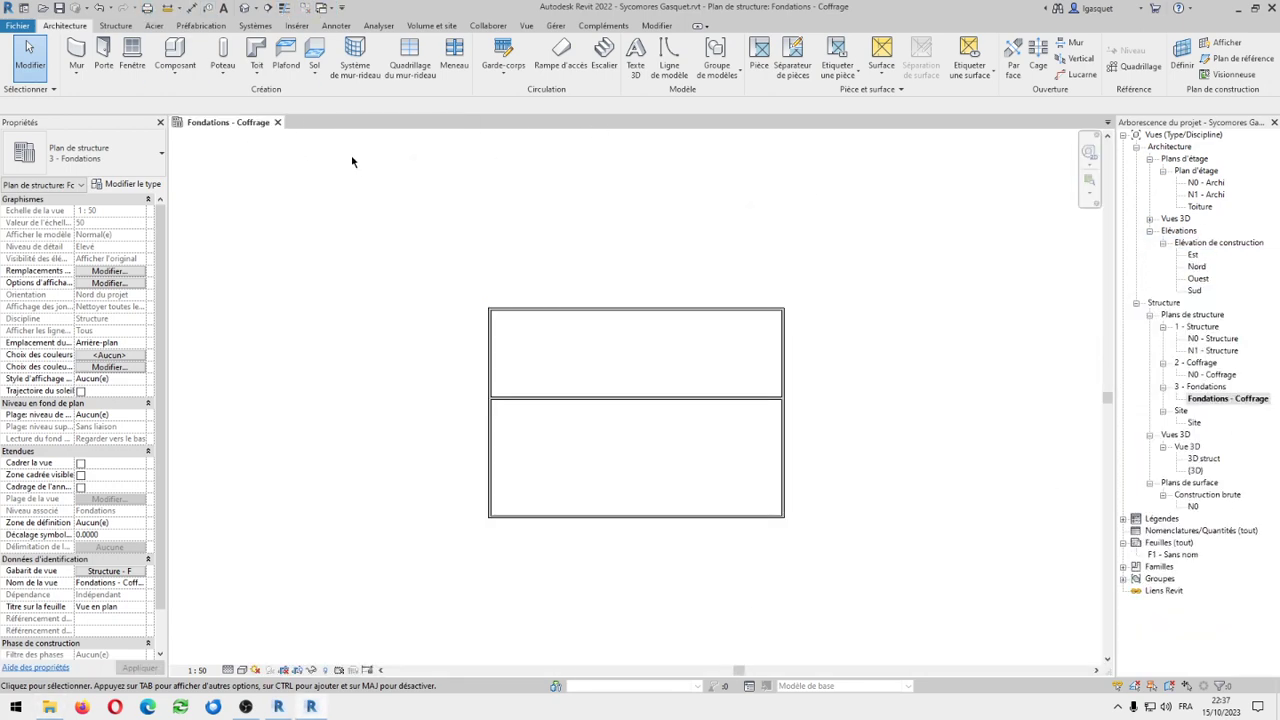
pyautogui.click(278, 123)
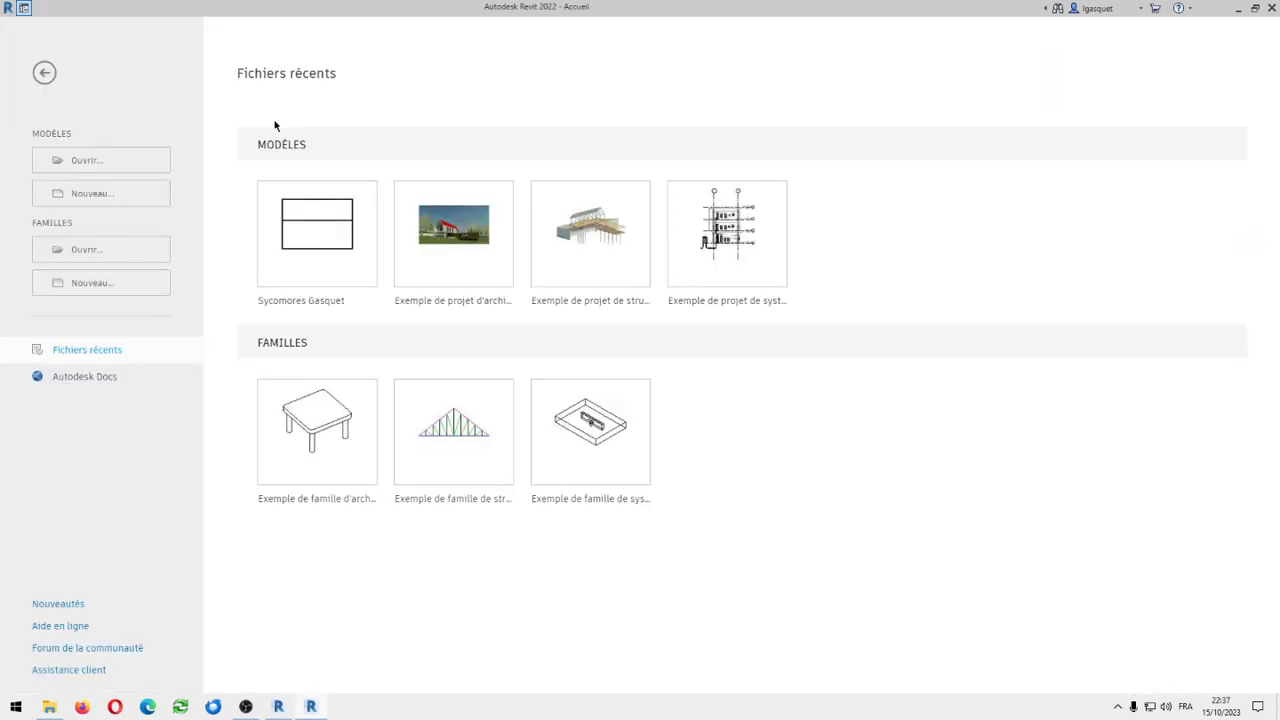
pyautogui.moveTo(1279, 370); pyautogui.dragTo(567, 205)
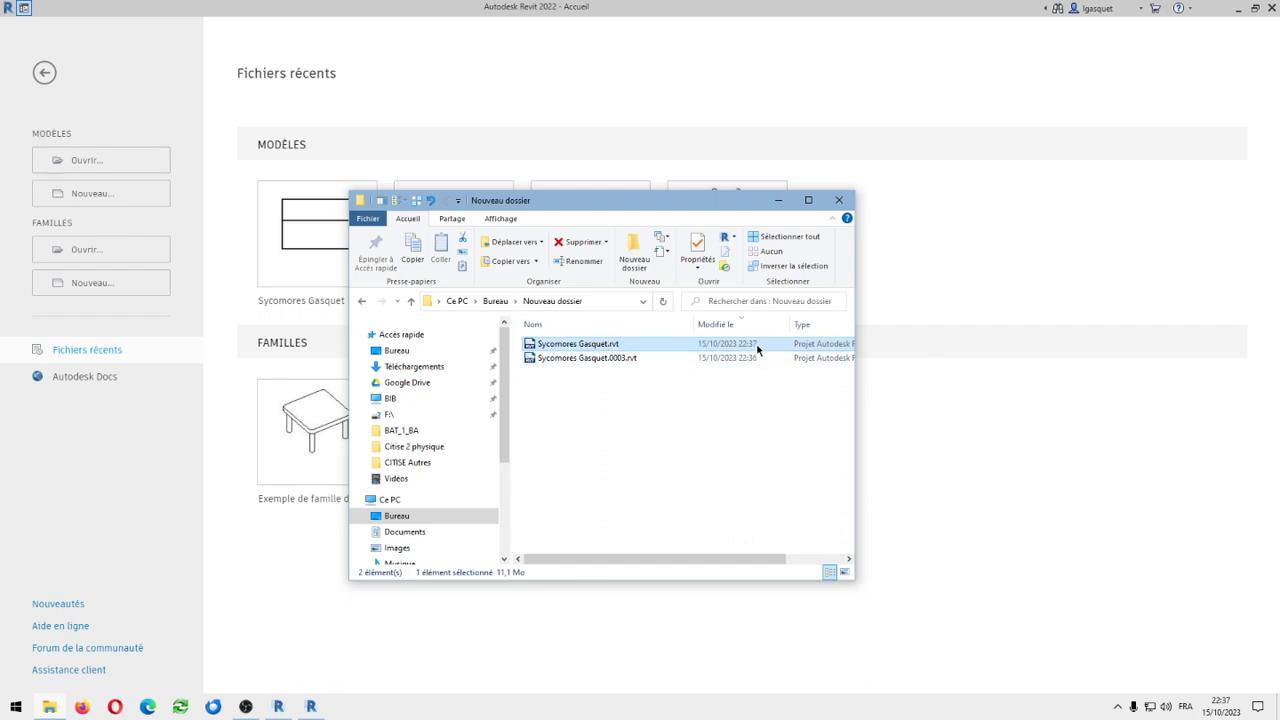
pyautogui.moveTo(596, 346); pyautogui.dragTo(642, 55)
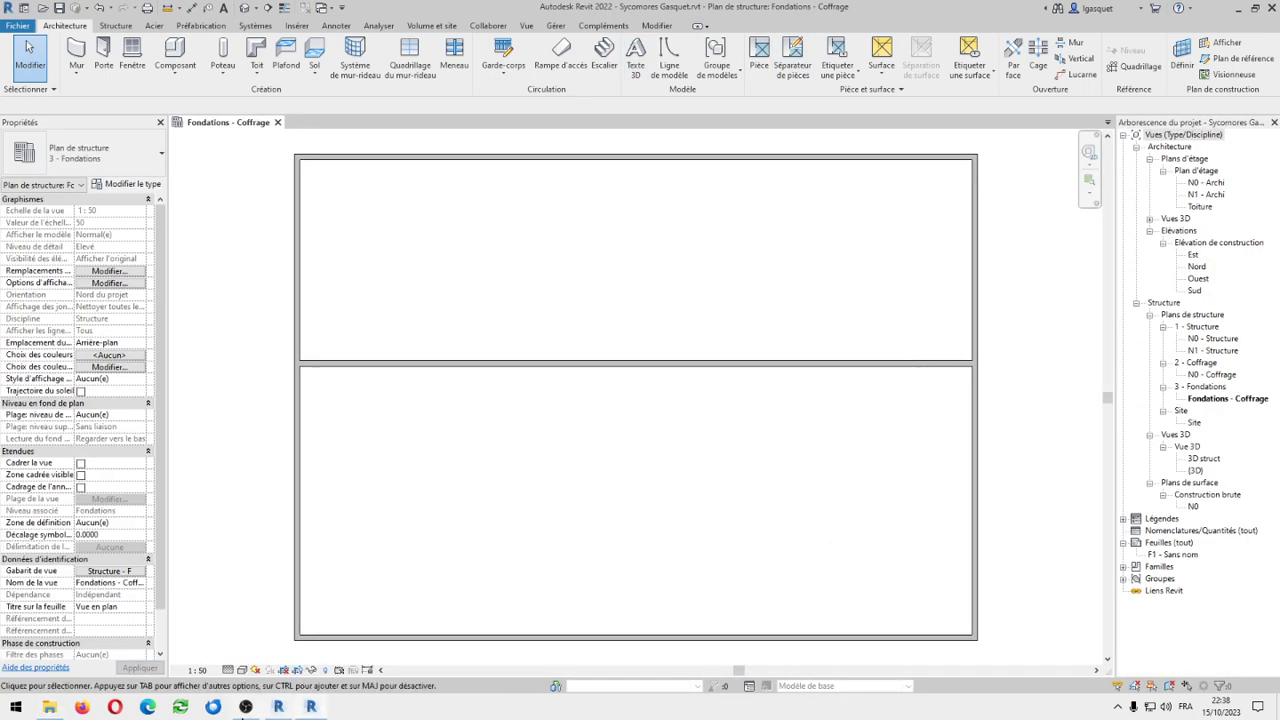
# Switch to File Explorer, widen the window to show the file sizes, and compare the main .rvt file with the 0003 backup
pyautogui.click(55, 708)
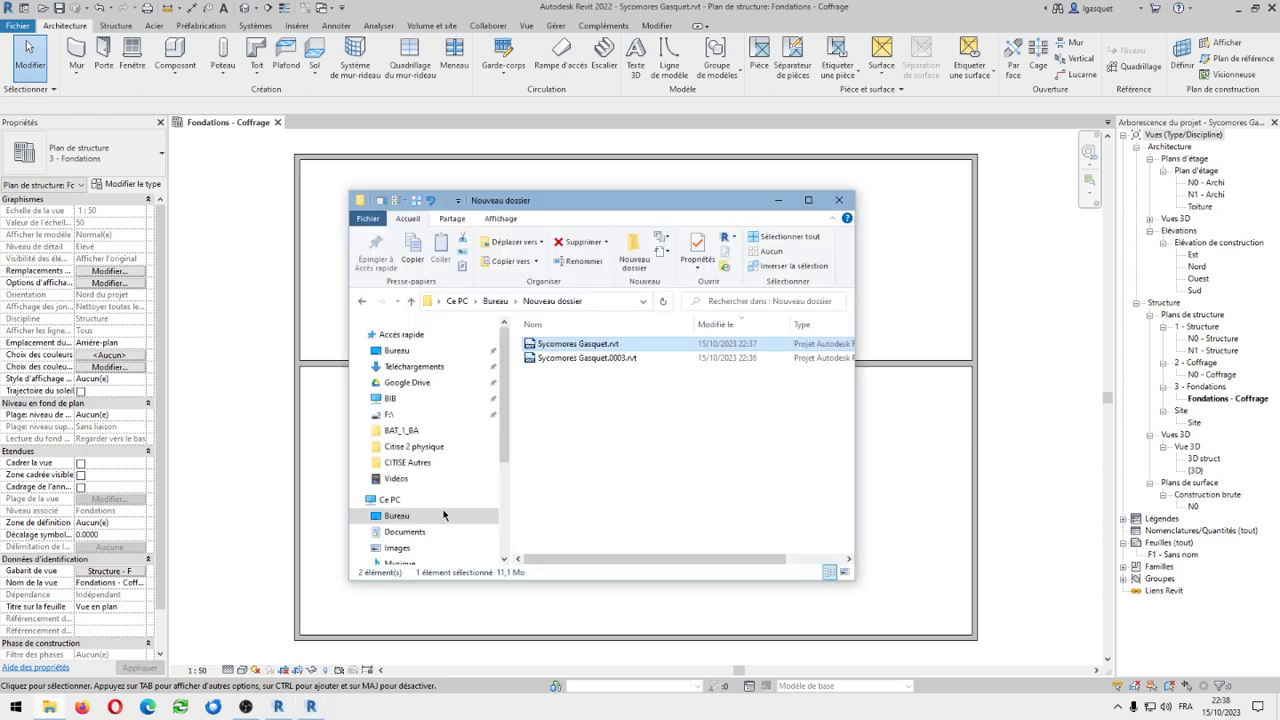
pyautogui.click(572, 358)
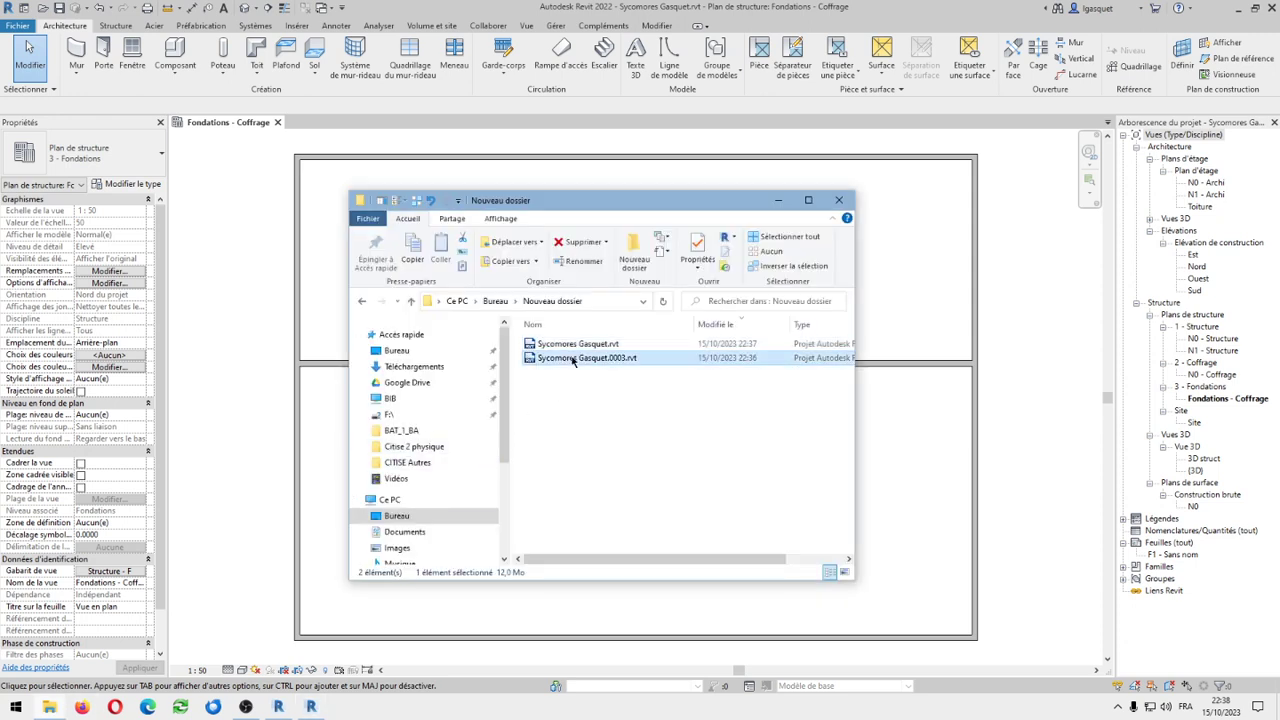
pyautogui.click(617, 345)
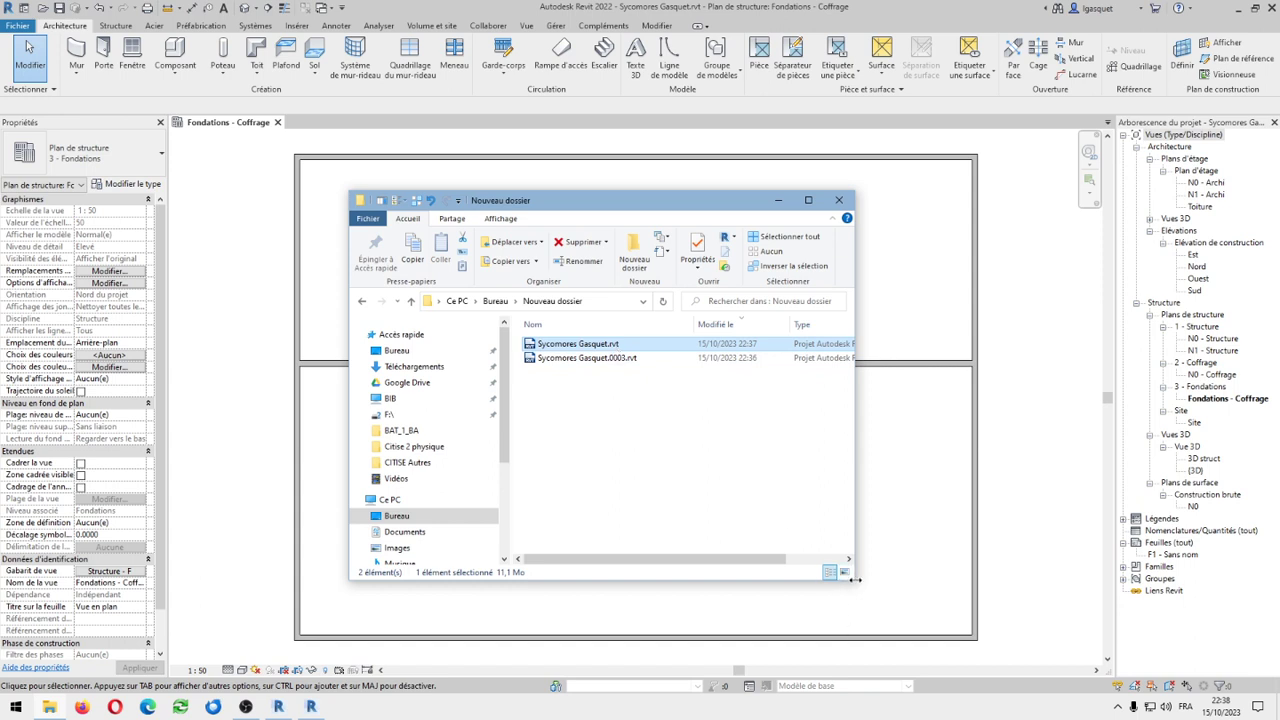
pyautogui.moveTo(877, 584); pyautogui.dragTo(1040, 586)
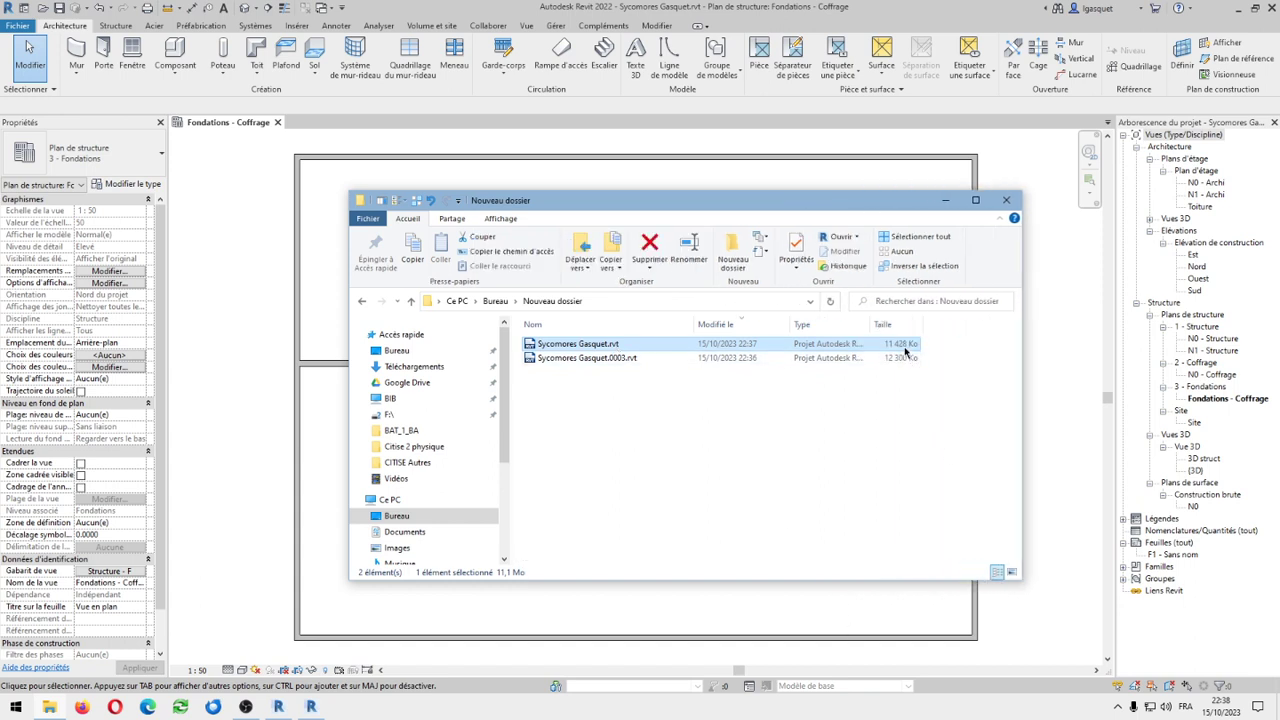
pyautogui.click(905, 357)
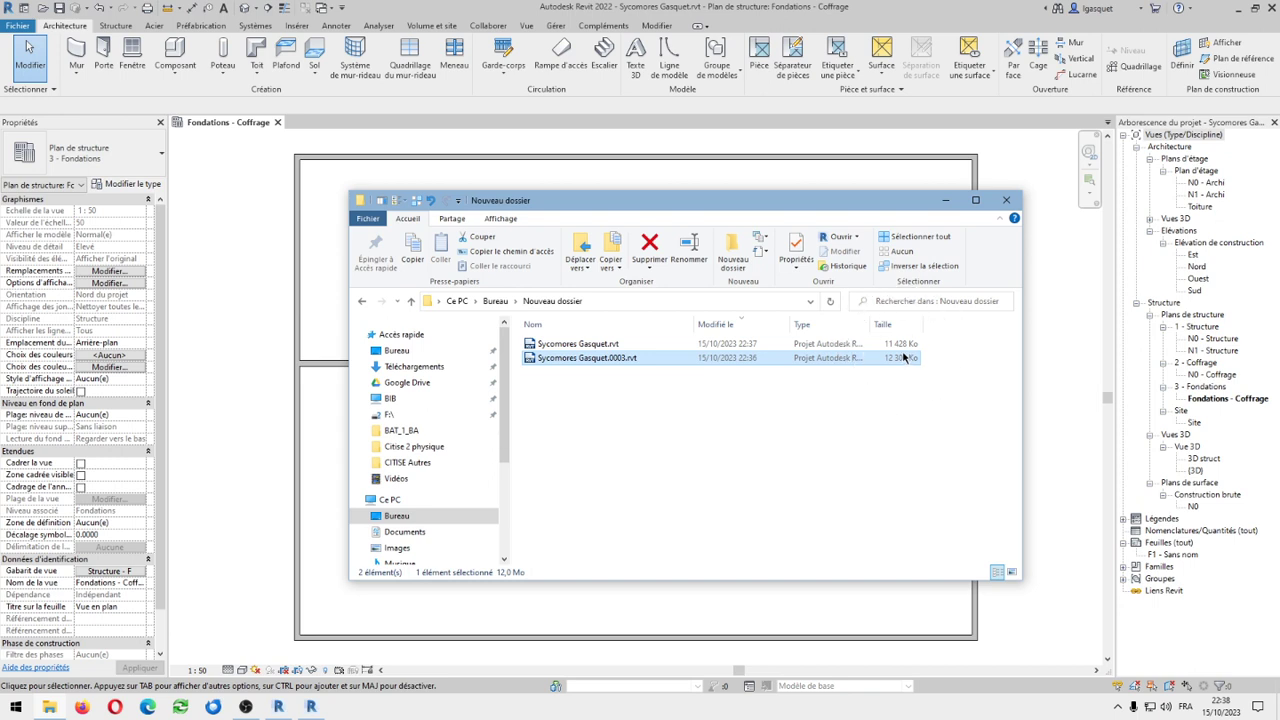
pyautogui.click(662, 453)
pyautogui.click(586, 357)
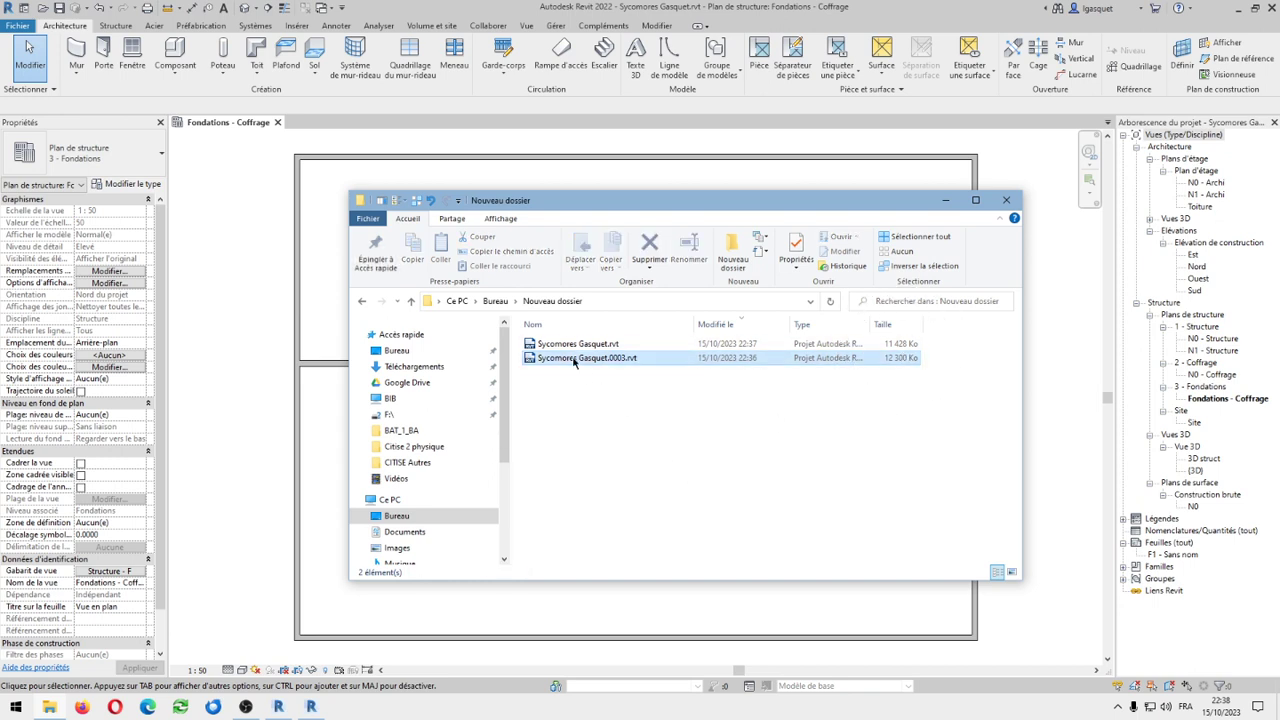
pyautogui.click(574, 346)
pyautogui.click(573, 393)
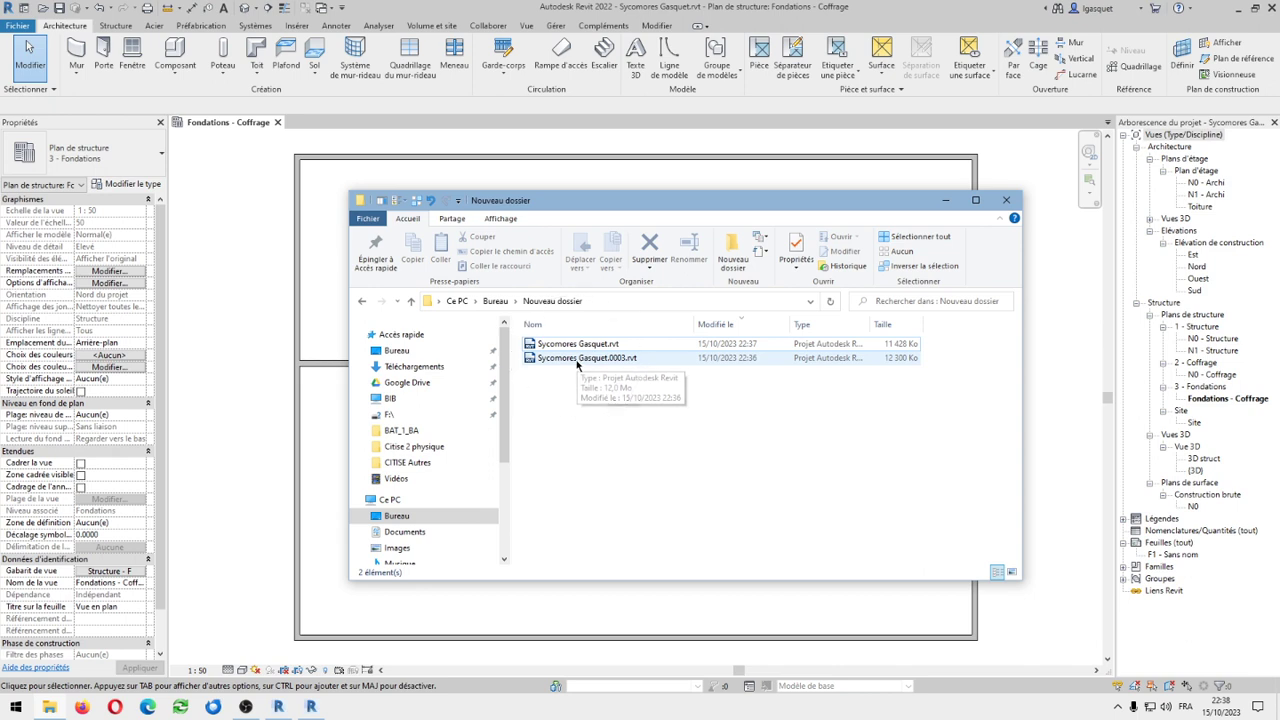
pyautogui.click(581, 349)
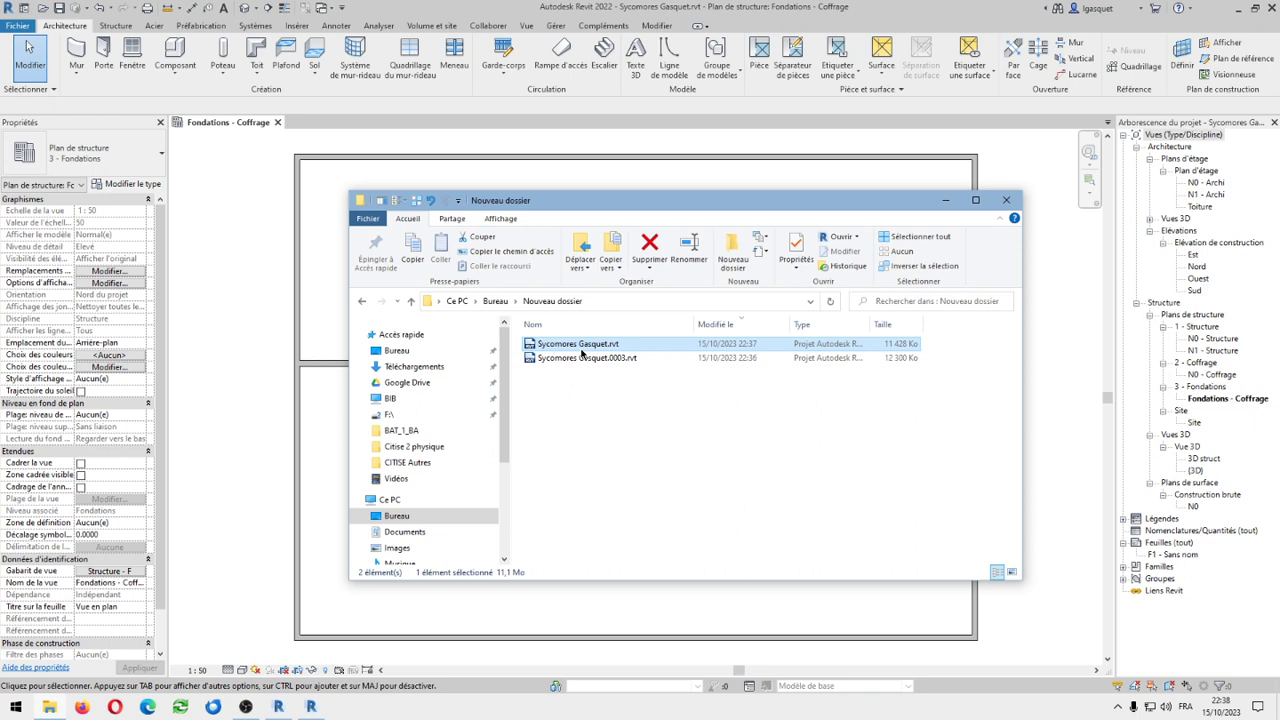
pyautogui.click(582, 349)
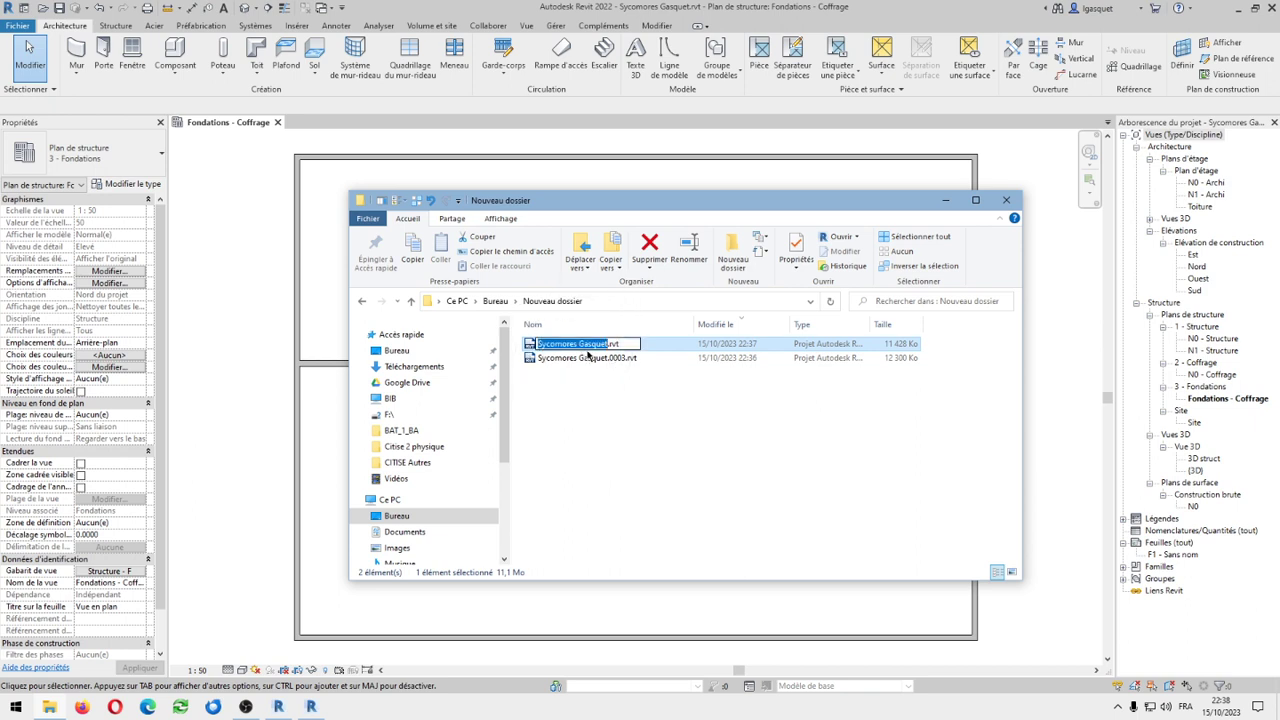
pyautogui.press('End')
pyautogui.press('Return')
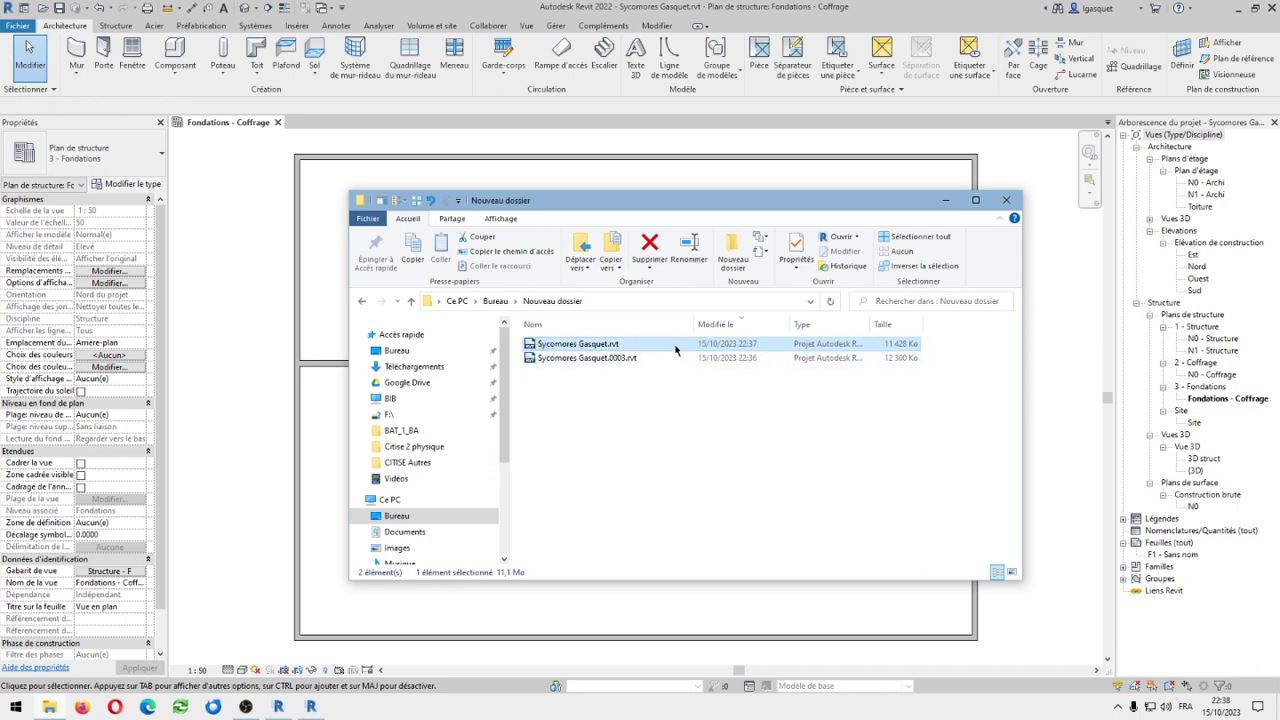
# Compare the modification dates of the main .rvt file and the 0003 backup in Nouveau dossier
pyautogui.click(755, 346)
pyautogui.click(632, 358)
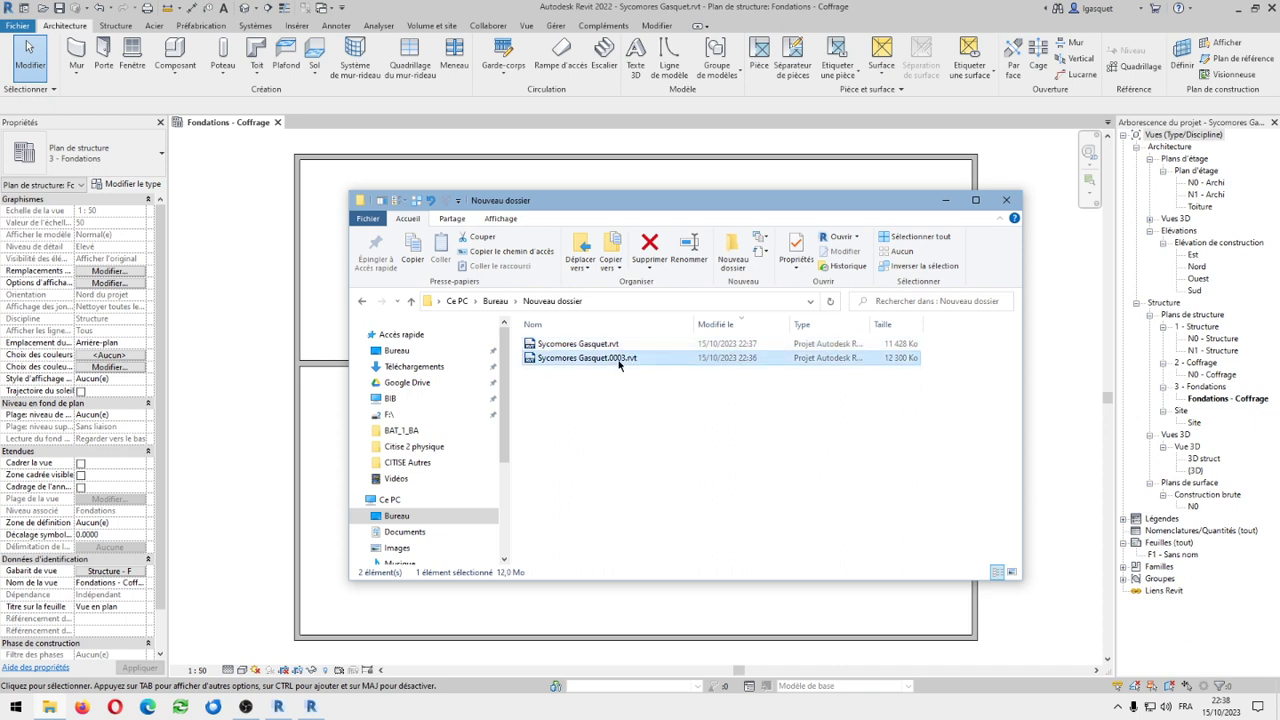
pyautogui.click(566, 398)
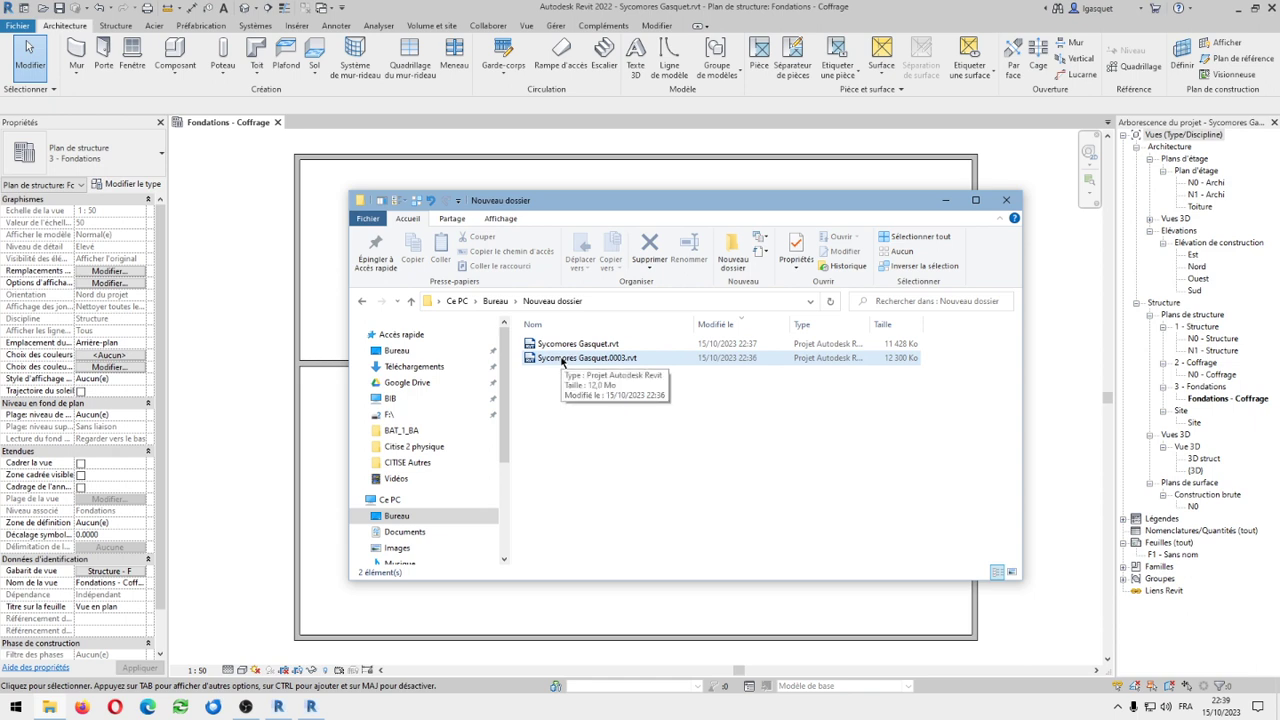
pyautogui.click(566, 347)
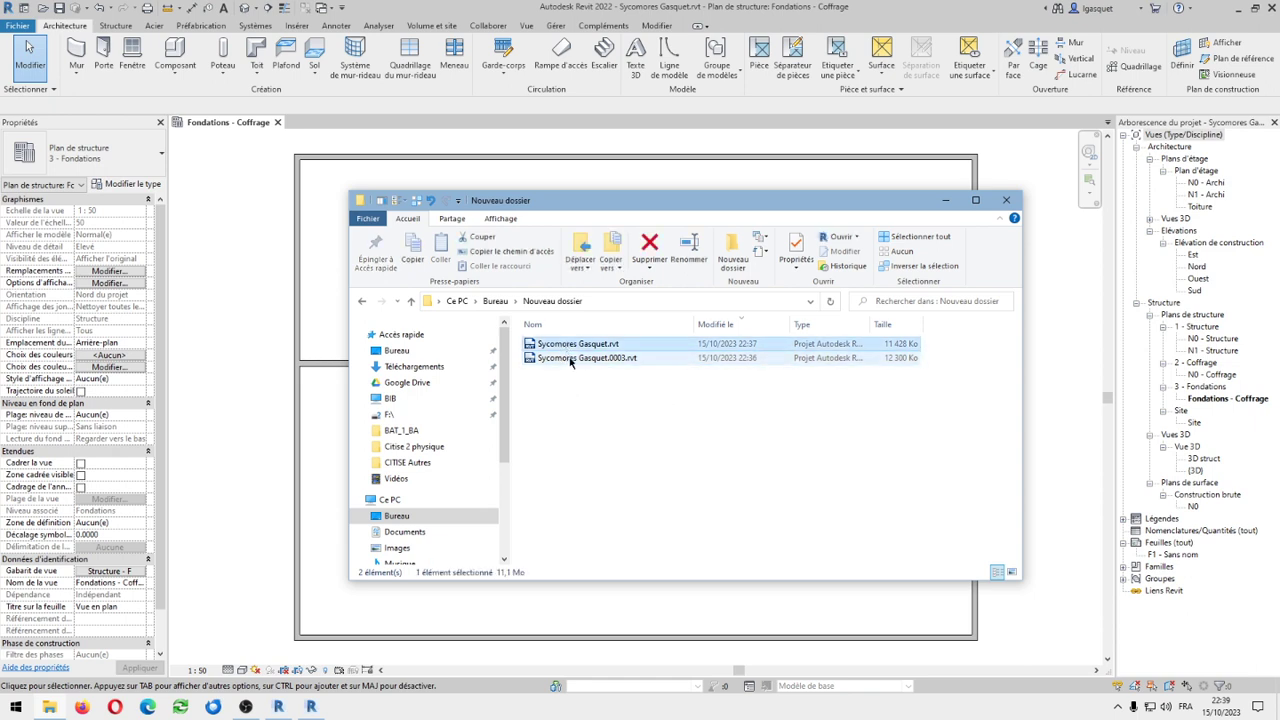
pyautogui.click(571, 360)
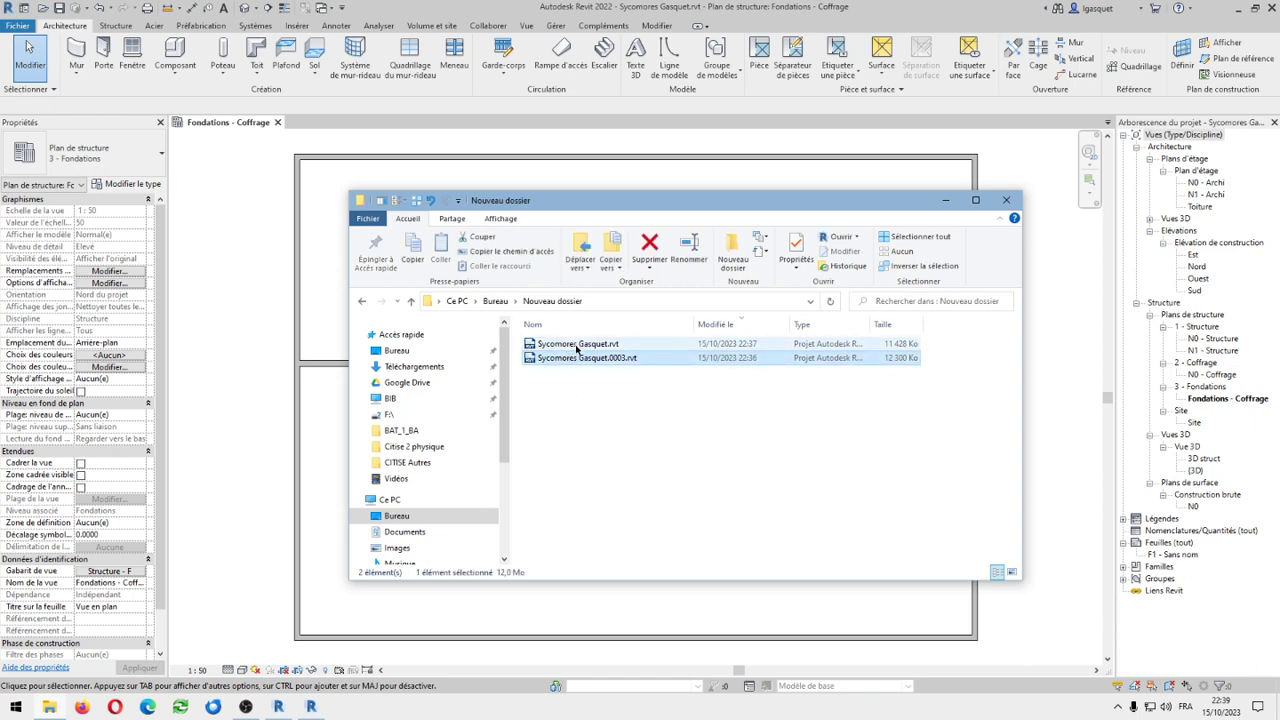
pyautogui.click(577, 347)
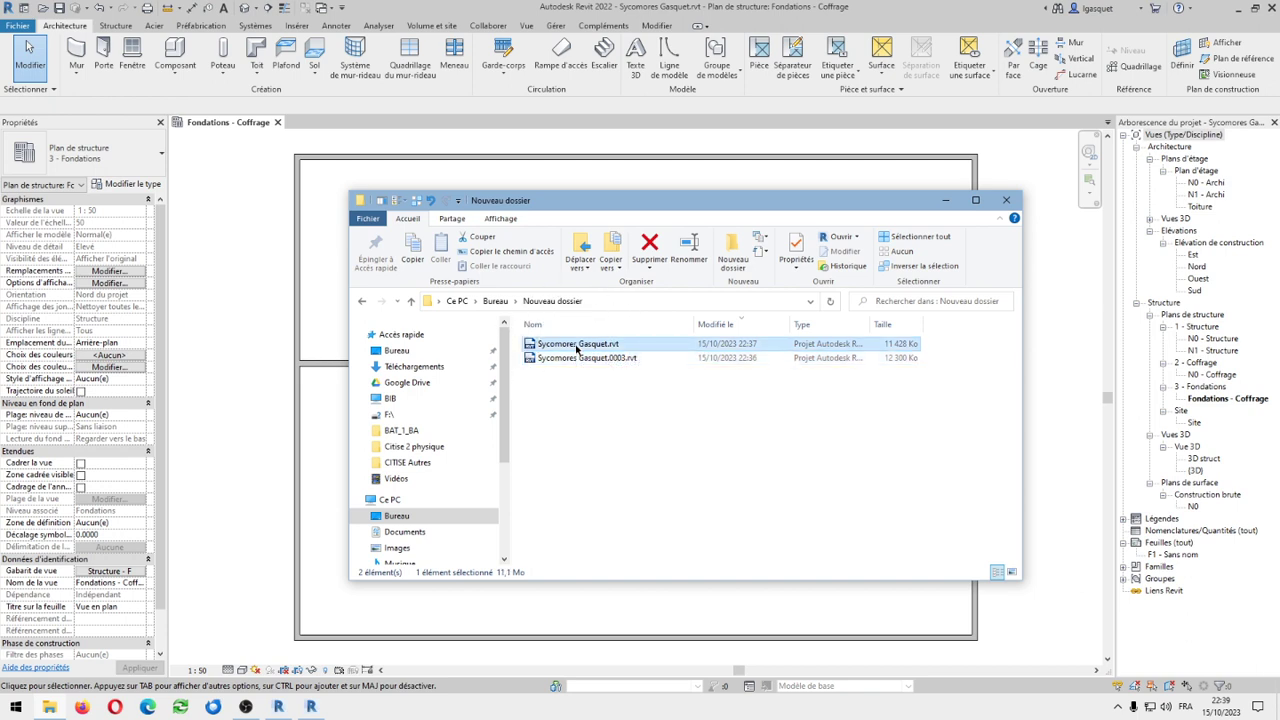
pyautogui.click(596, 395)
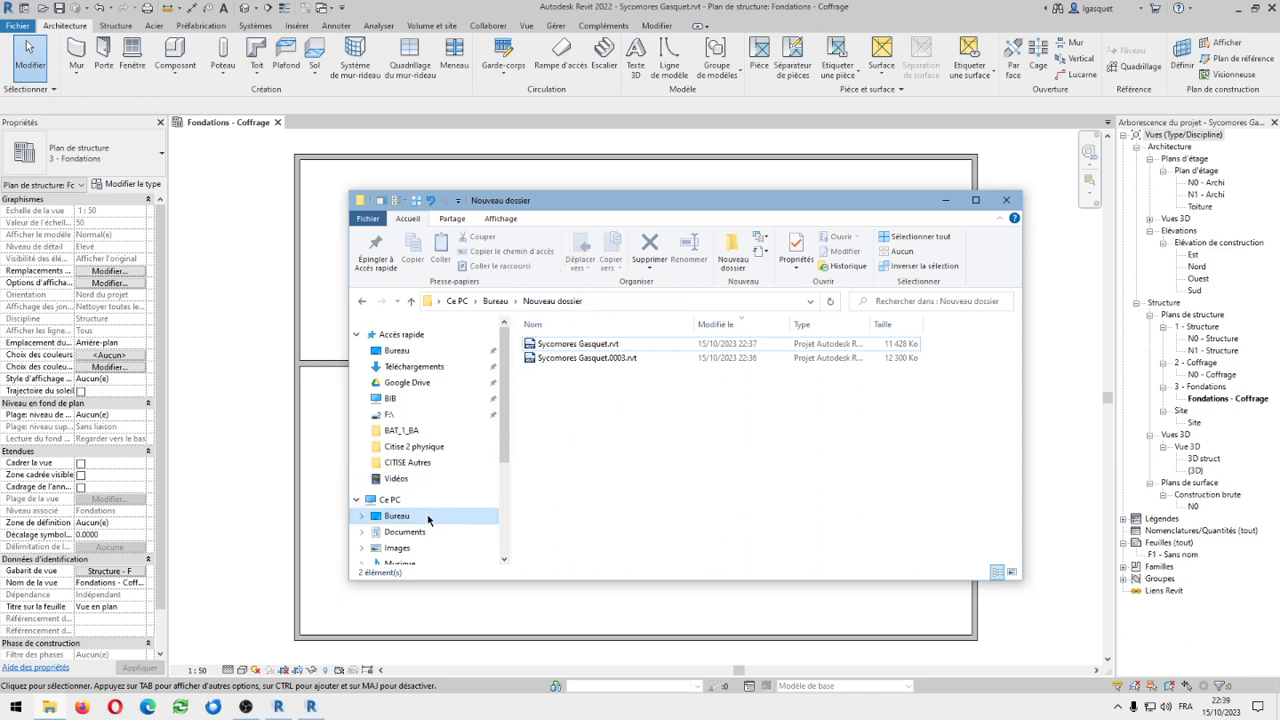
# Review which of the two .rvt files in Nouveau dossier is the working project and which the backup, and minimize File Explorer to return to Revit
pyautogui.click(575, 346)
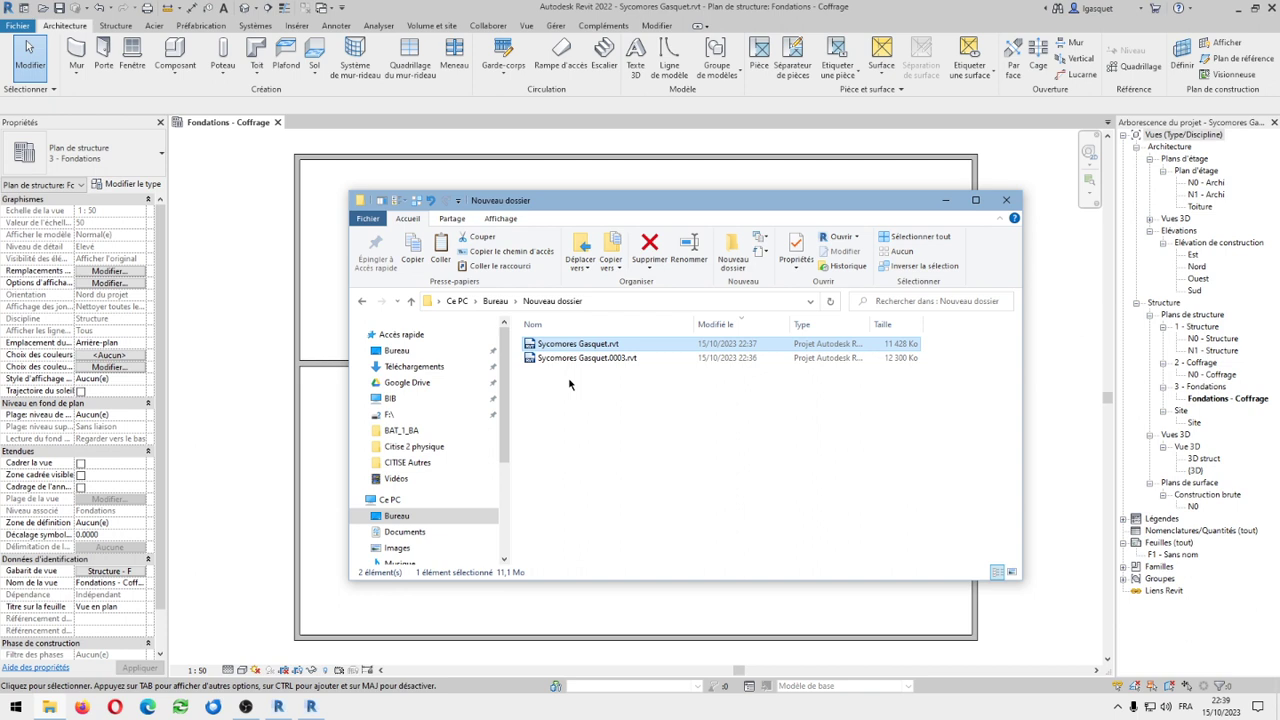
pyautogui.click(551, 304)
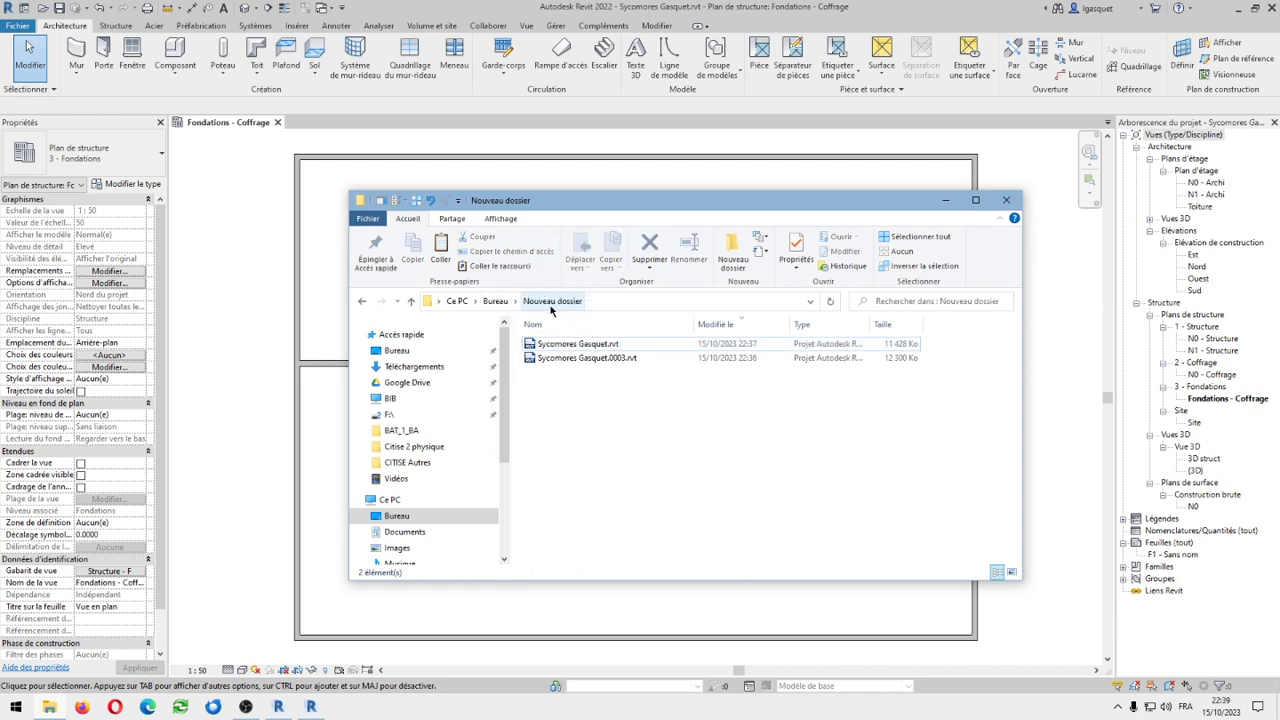
pyautogui.click(590, 362)
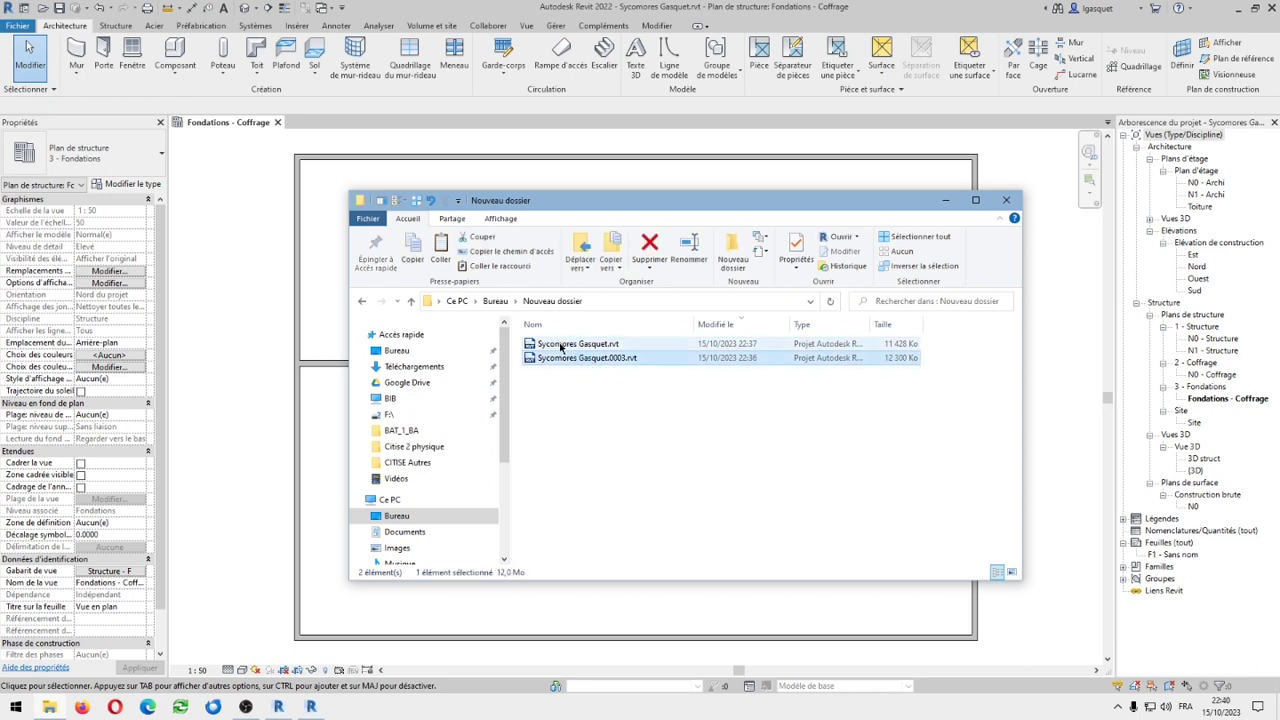
pyautogui.click(560, 347)
pyautogui.click(563, 362)
pyautogui.click(568, 345)
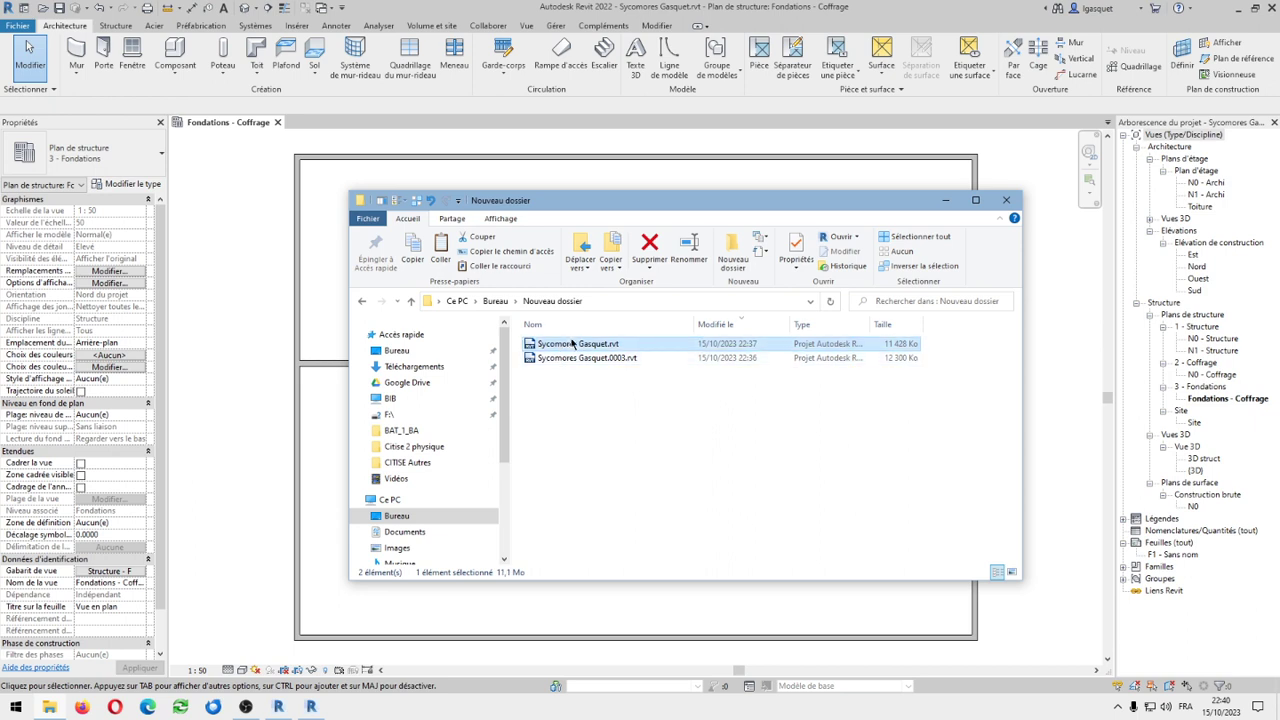
pyautogui.click(607, 402)
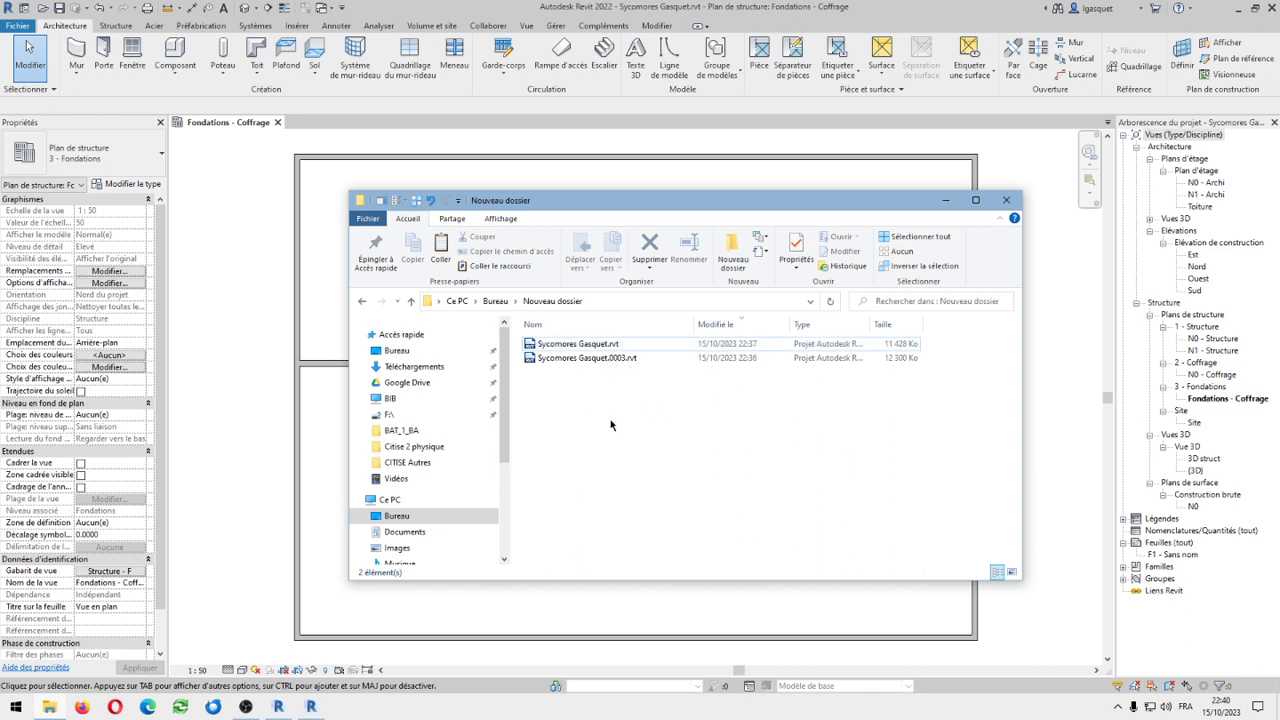
pyautogui.click(946, 203)
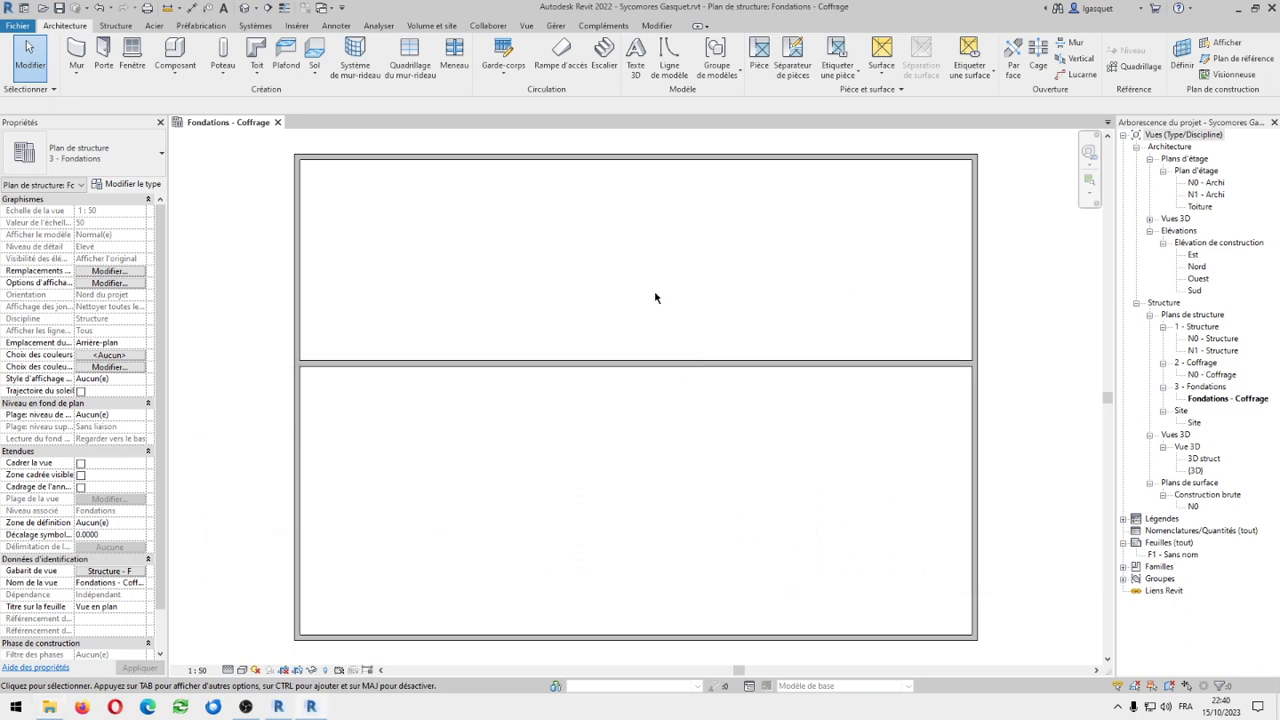